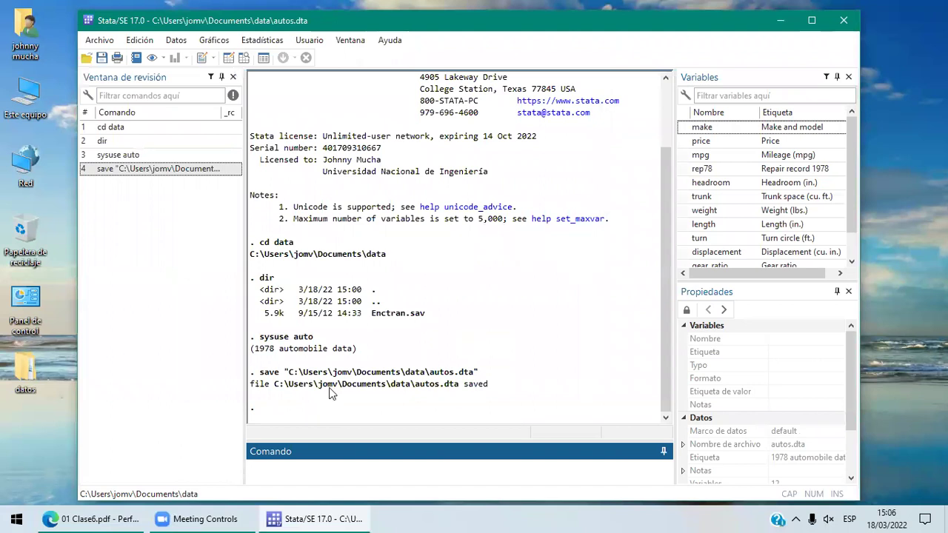
Step: List the working folder's files with dir and check the summarize example on page 1 of 01 Clase6.pdf
{"action": "type", "text": "dir"}
{"action": "key", "text": "Return"}
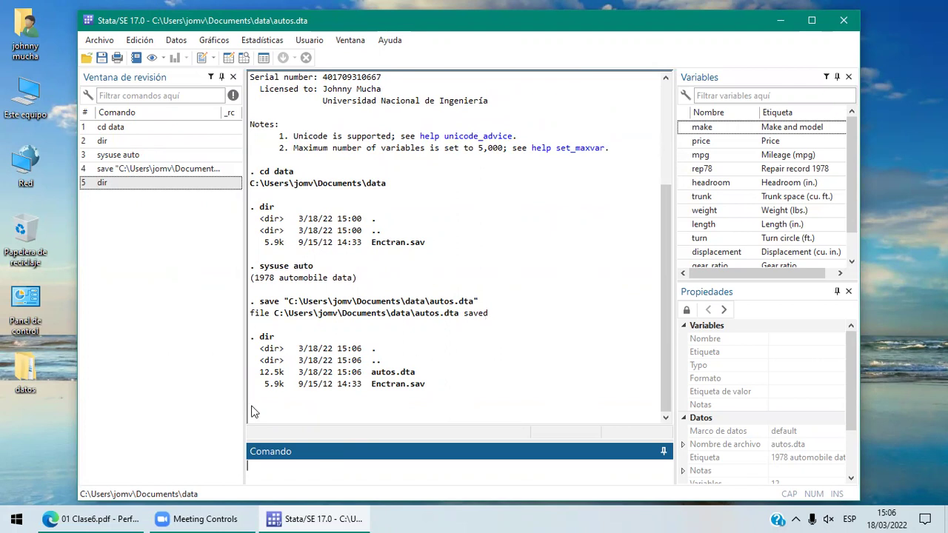
{"action": "left_click", "coordinate": [105, 516]}
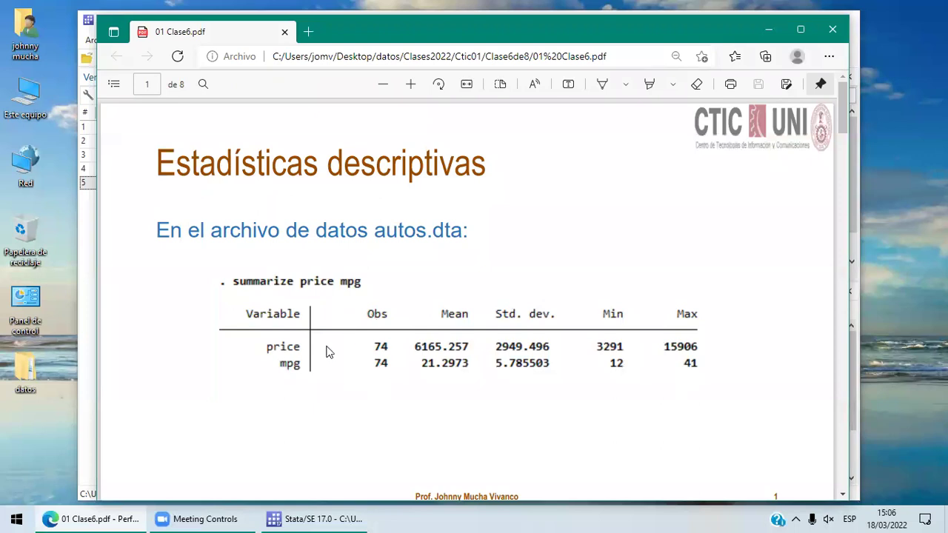
{"action": "left_click", "coordinate": [307, 516]}
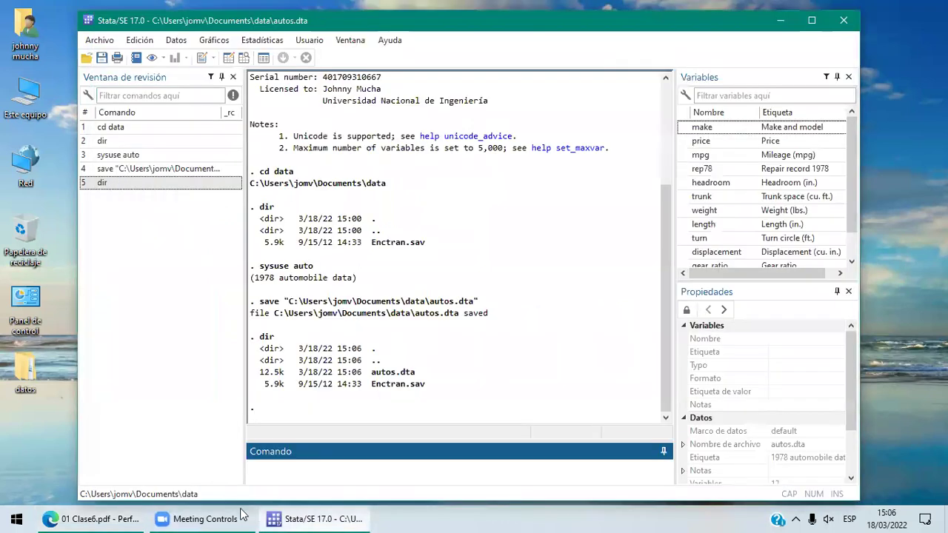
{"action": "left_click", "coordinate": [113, 516]}
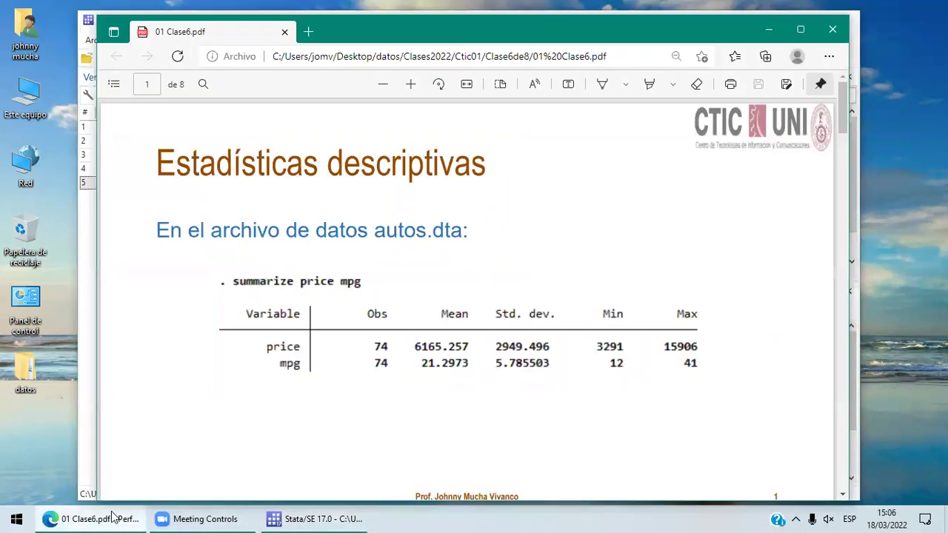
{"action": "left_click", "coordinate": [320, 516]}
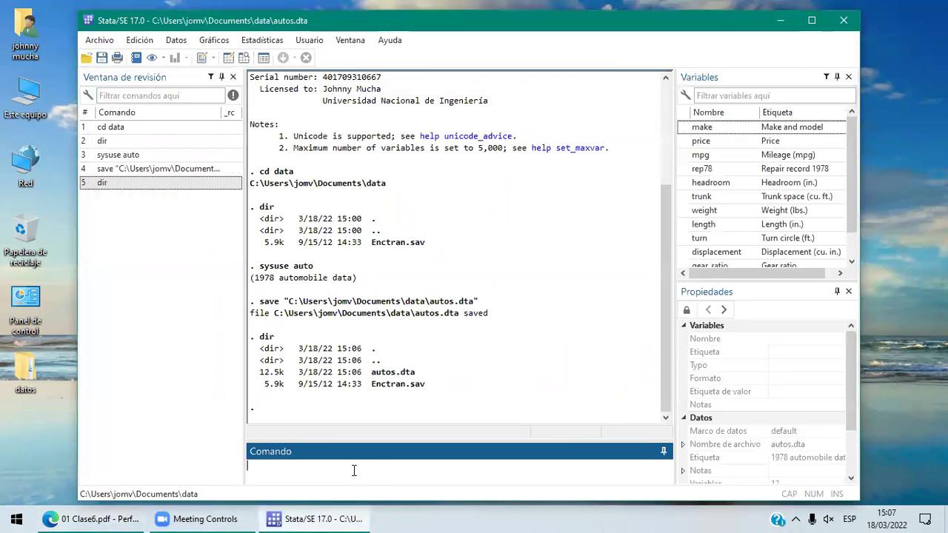
Step: Run summarize on the variables price and mpg, following the example in 01 Clase6.pdf
{"action": "type", "text": "summarize"}
{"action": "left_click", "coordinate": [115, 517]}
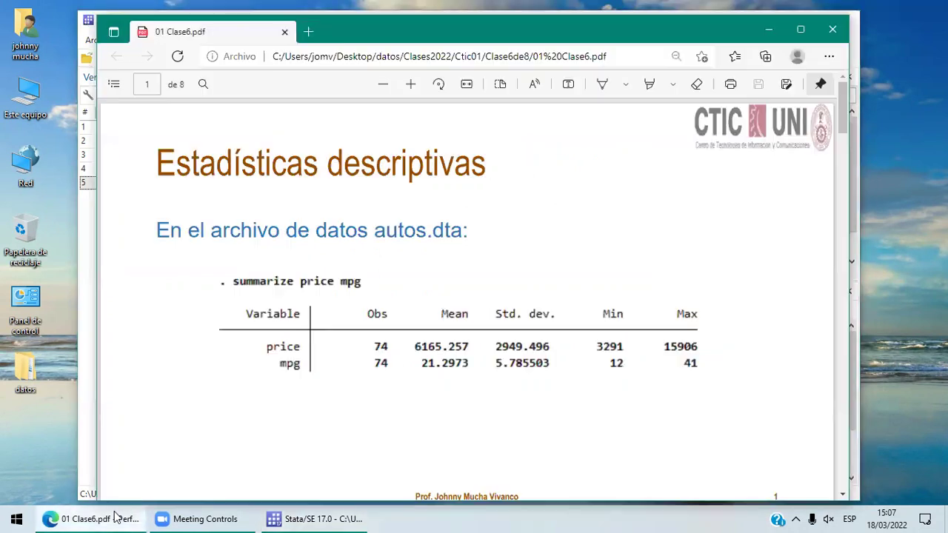
{"action": "left_click", "coordinate": [358, 518]}
{"action": "type", "text": "price "}
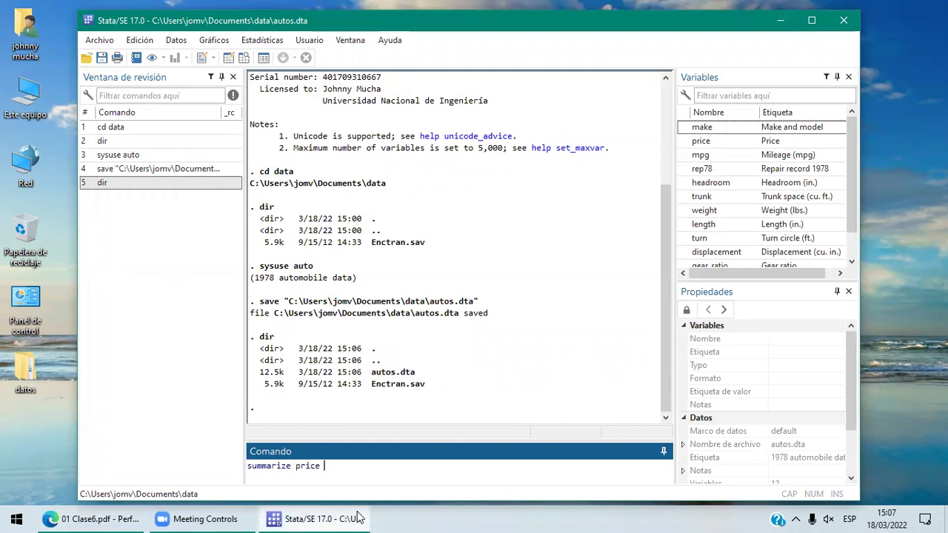
{"action": "type", "text": "mpg"}
{"action": "key", "text": "Return"}
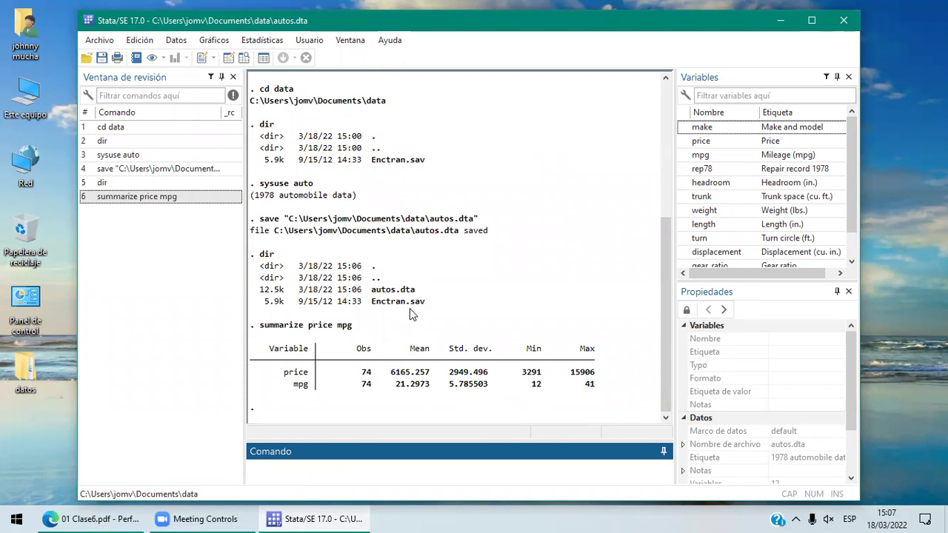
Step: Open the autos dataset in the Data Editor in edit mode and look through its columns as far as foreign
{"action": "left_click", "coordinate": [176, 40]}
{"action": "mouse_move", "coordinate": [215, 73]}
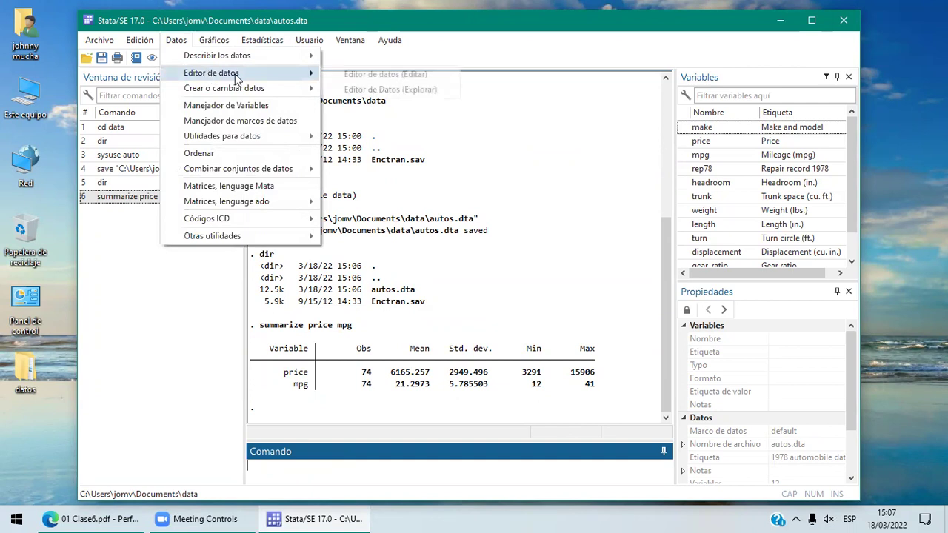
{"action": "left_click", "coordinate": [375, 74]}
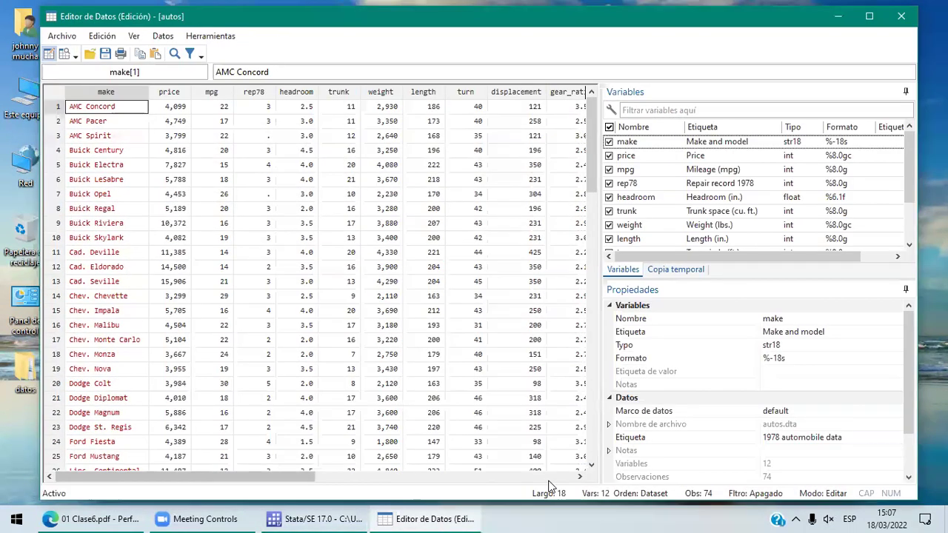
{"action": "left_click", "coordinate": [547, 478]}
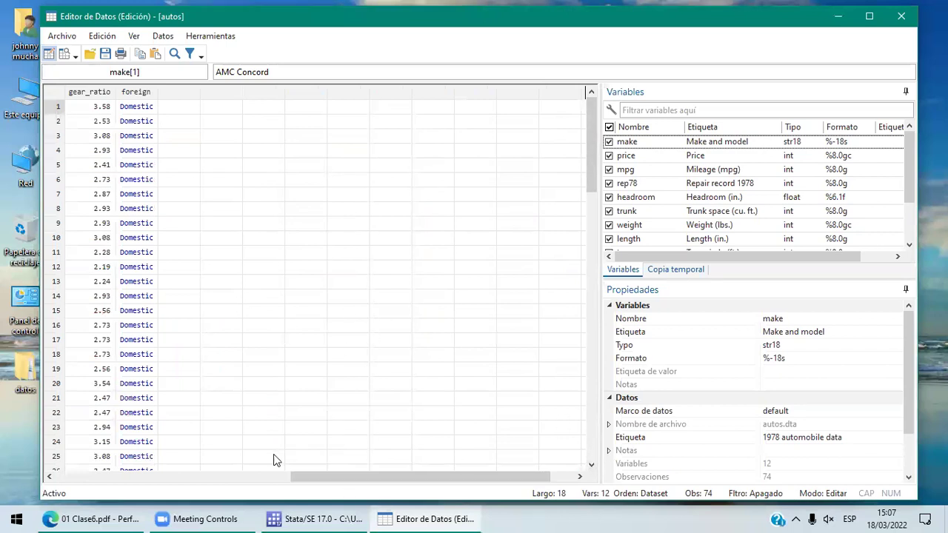
{"action": "left_click", "coordinate": [245, 469]}
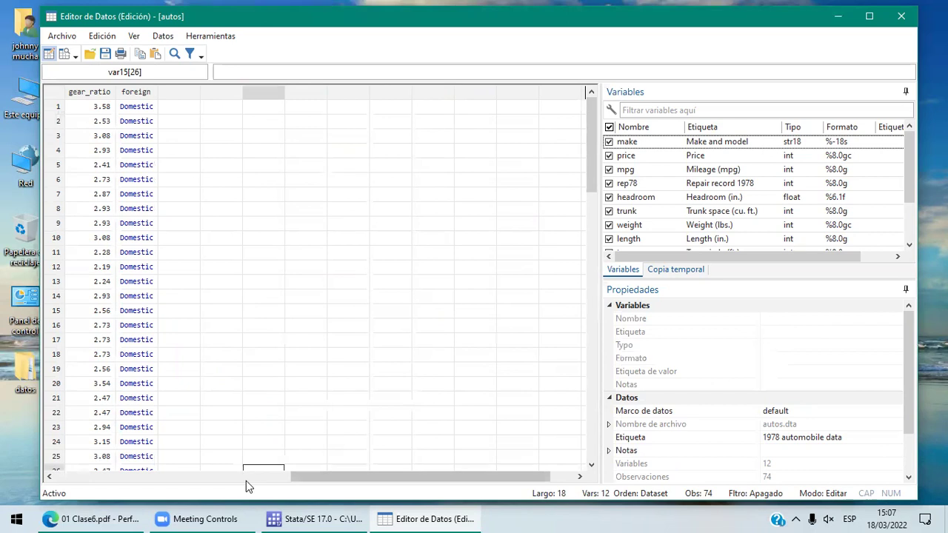
{"action": "left_click", "coordinate": [246, 481]}
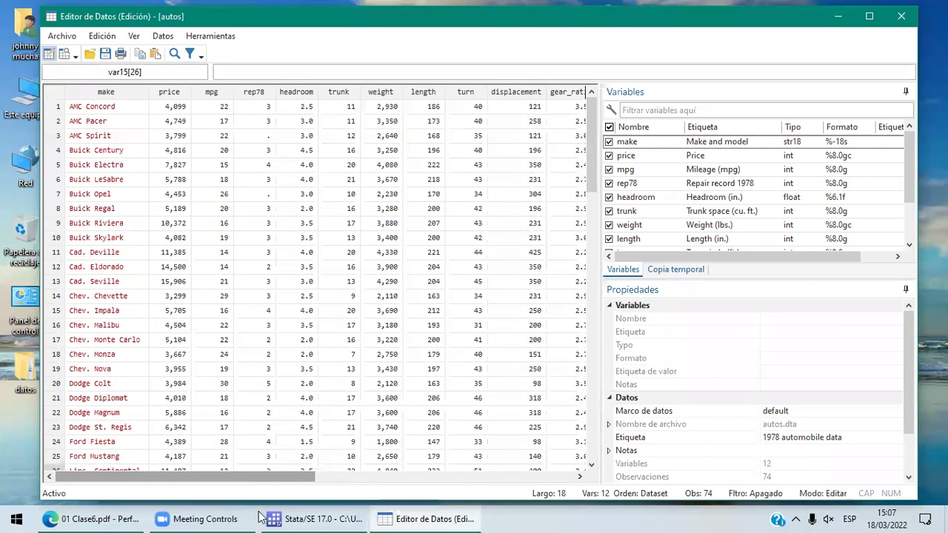
Step: Switch to 01 Clase6.pdf and advance to the tabstat example on page 2
{"action": "left_click", "coordinate": [126, 518]}
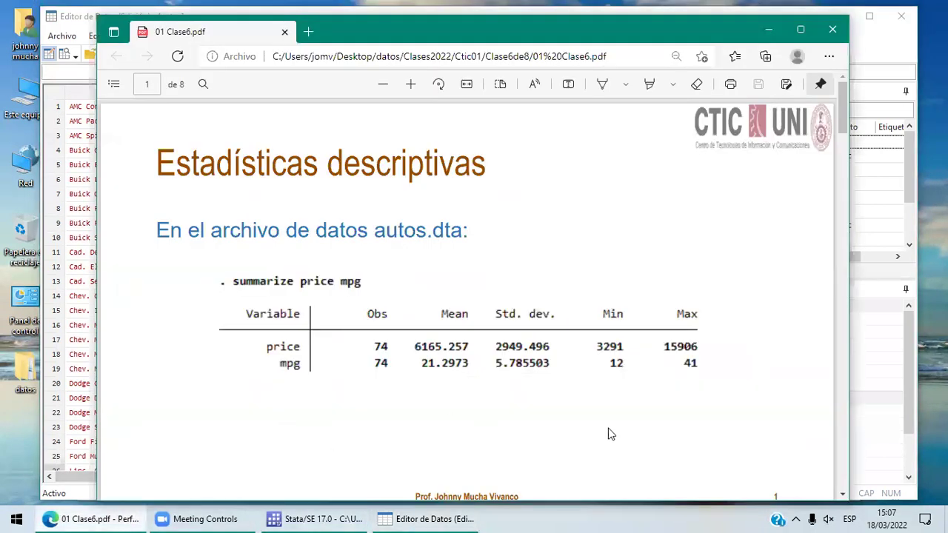
{"action": "left_click", "coordinate": [844, 495]}
{"action": "scroll", "coordinate": [846, 498], "scroll_direction": "down", "scroll_amount": 5}
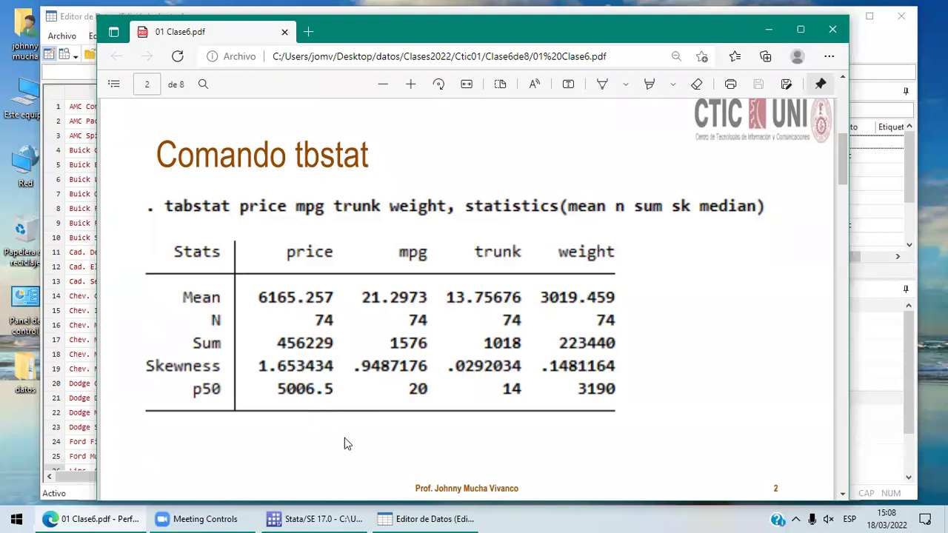
Step: Switch to Stata and start a tabstat command for the variables price, mpg, trunk and weight, as in the PDF
{"action": "left_click", "coordinate": [334, 517]}
{"action": "left_click", "coordinate": [335, 516]}
{"action": "type", "text": "tabstat"}
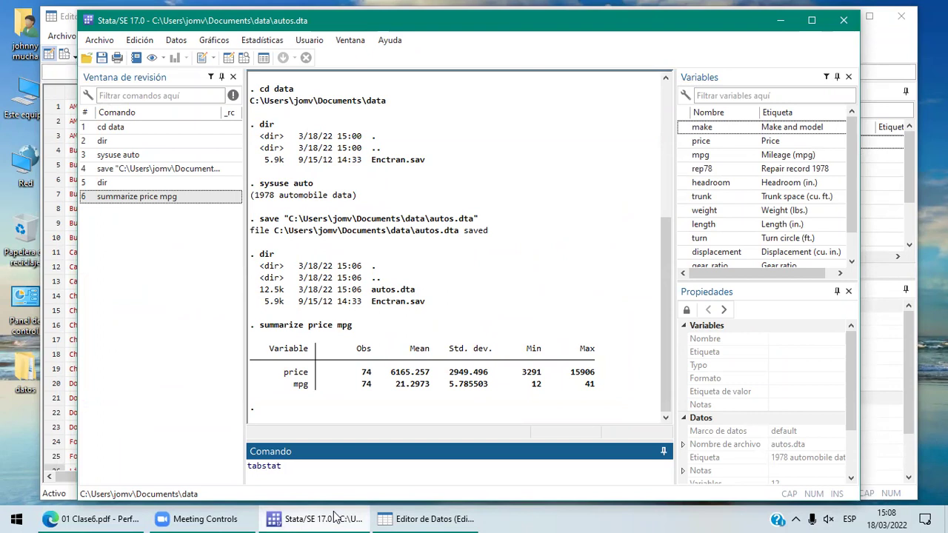
{"action": "left_click", "coordinate": [123, 516]}
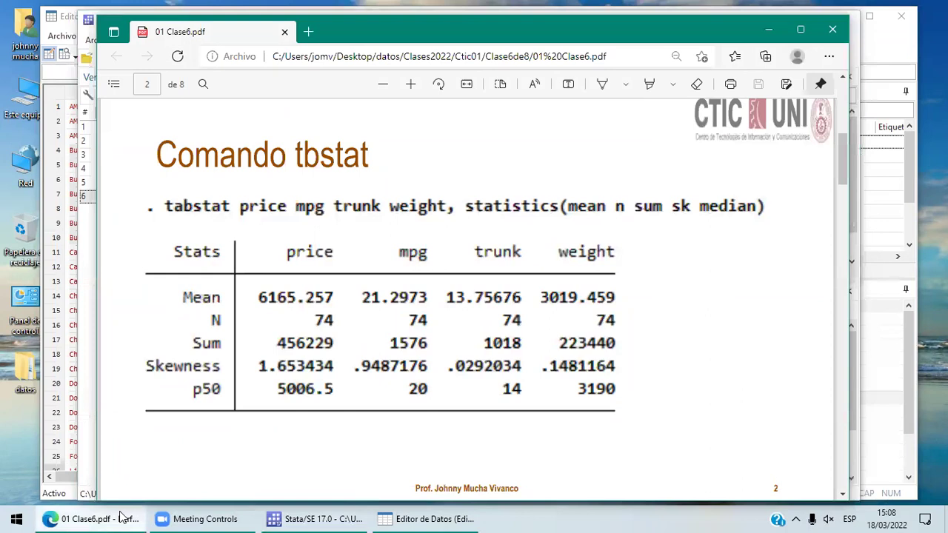
{"action": "left_click", "coordinate": [298, 517]}
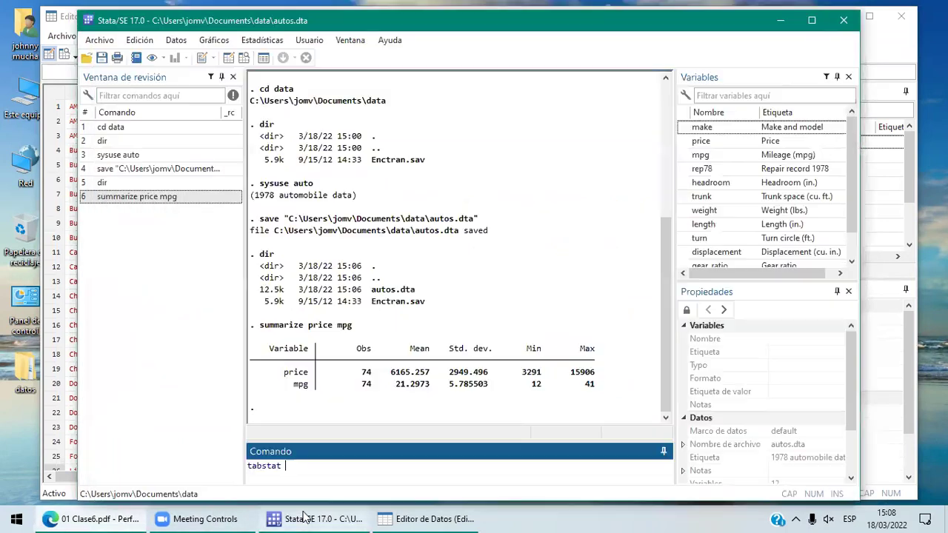
{"action": "type", "text": "pr"}
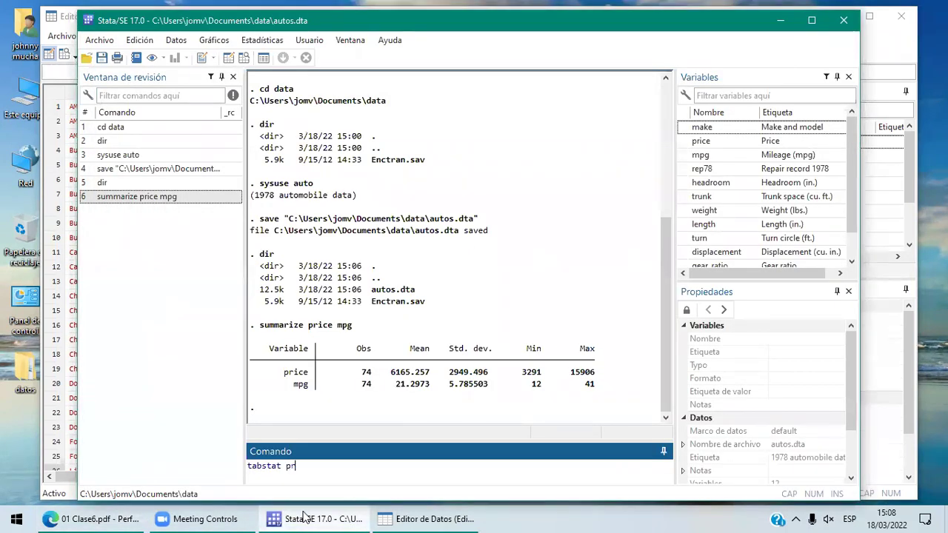
{"action": "type", "text": "ice mpg"}
{"action": "left_click", "coordinate": [104, 518]}
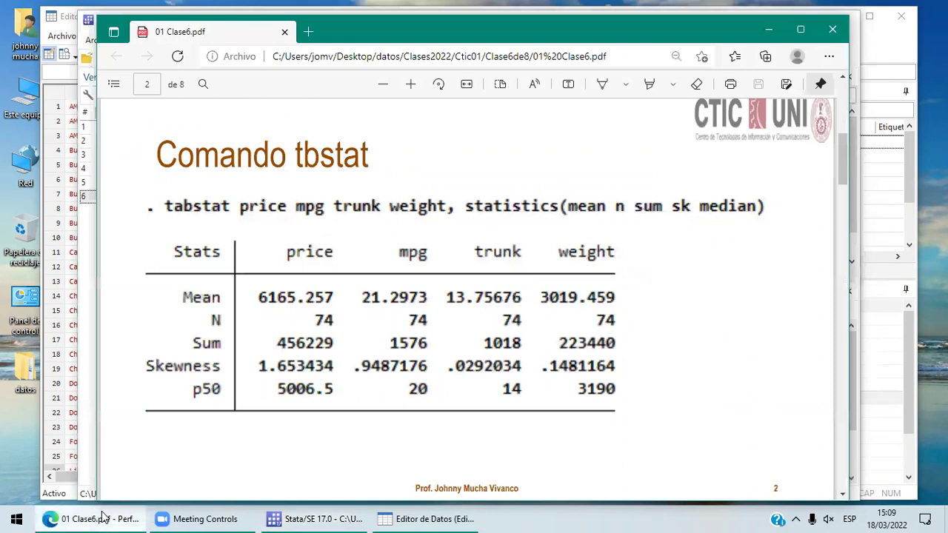
{"action": "left_click", "coordinate": [333, 519]}
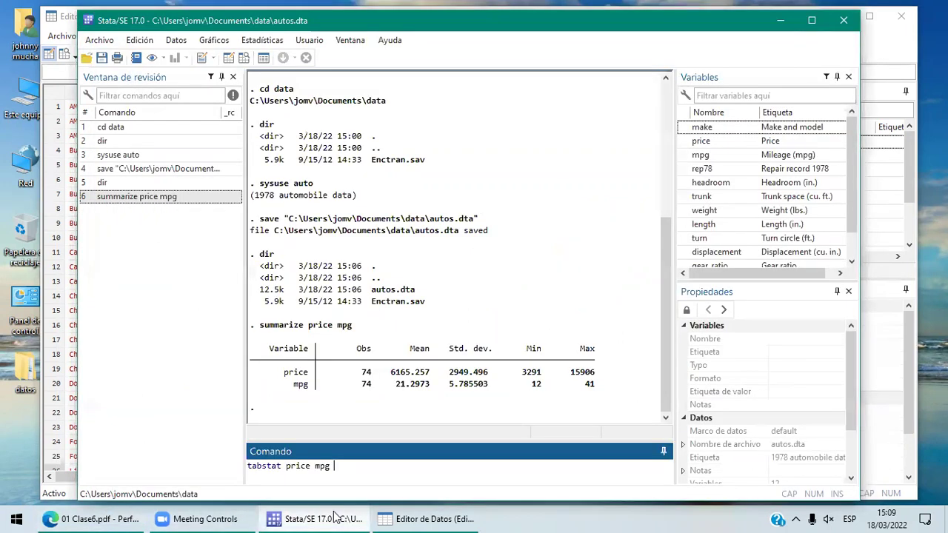
{"action": "type", "text": "trunk weight"}
Step: Add a statistics option with median to the tabstat command and compare it with the PDF example
{"action": "left_click", "coordinate": [86, 519]}
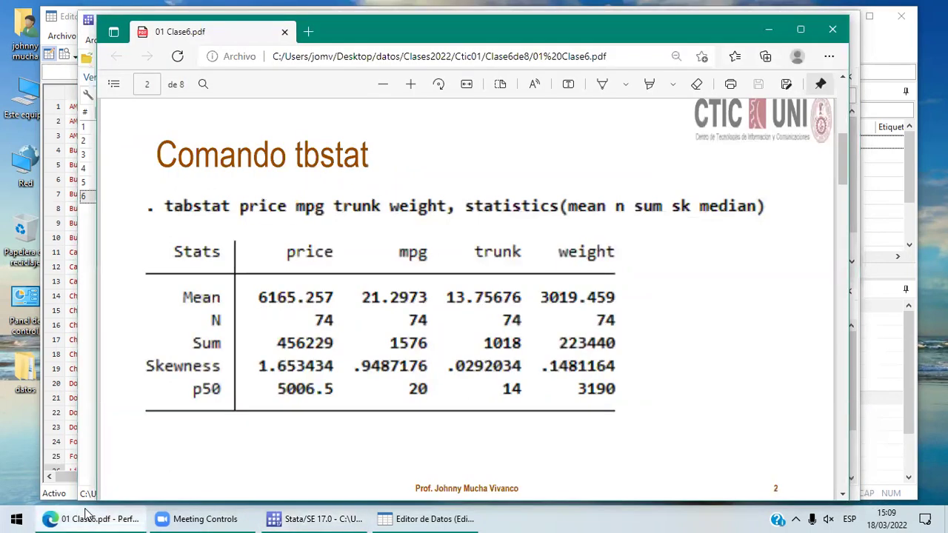
{"action": "left_click", "coordinate": [289, 518]}
{"action": "type", "text": ","}
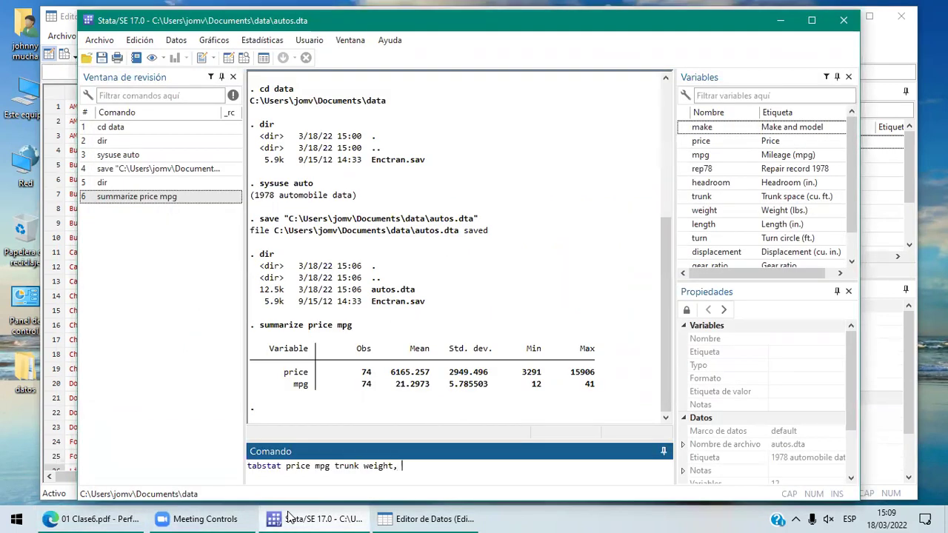
{"action": "type", "text": " statistics("}
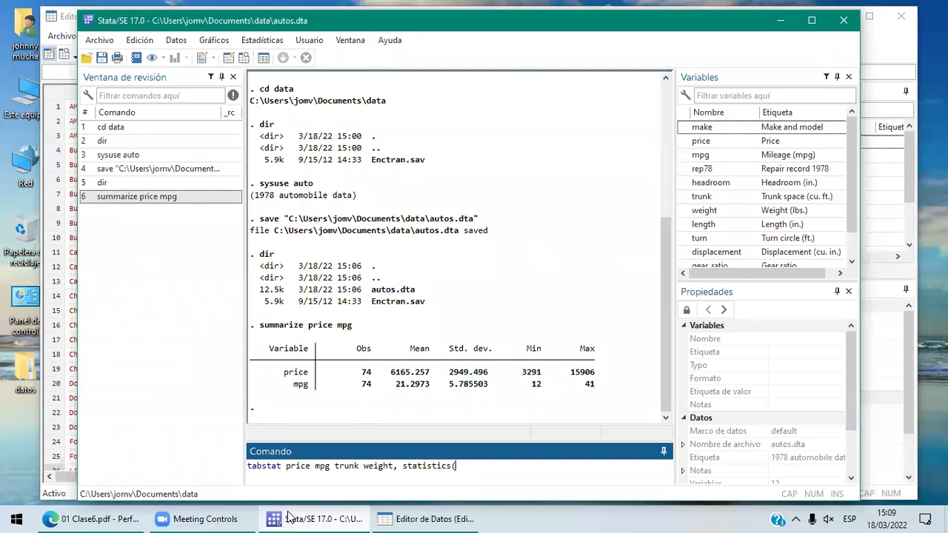
{"action": "type", "text": "me"}
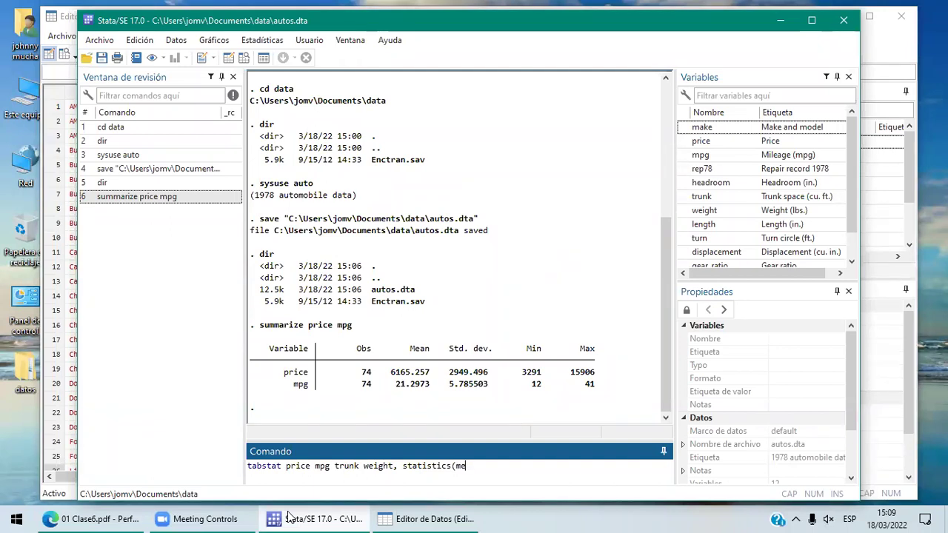
{"action": "type", "text": "dian"}
{"action": "left_click", "coordinate": [109, 517]}
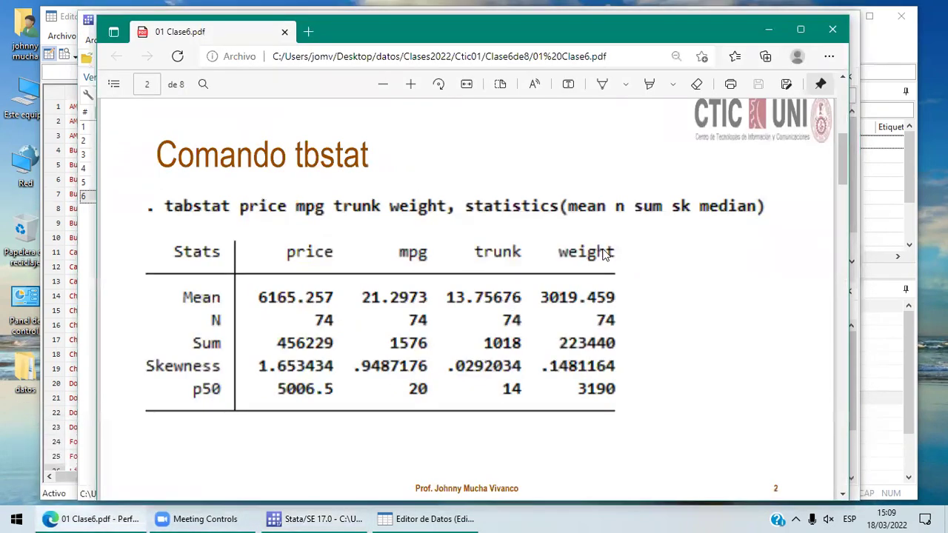
{"action": "mouse_move", "coordinate": [338, 516]}
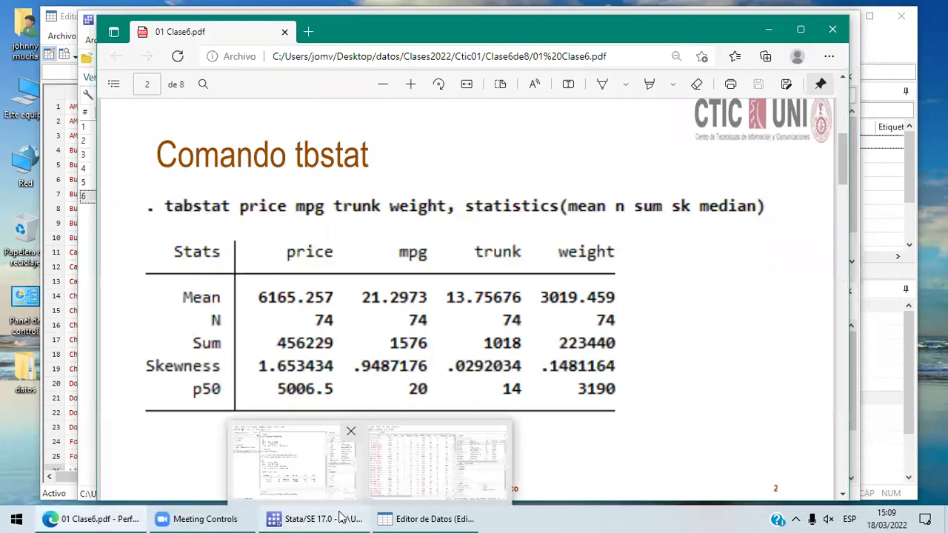
{"action": "left_click", "coordinate": [295, 516]}
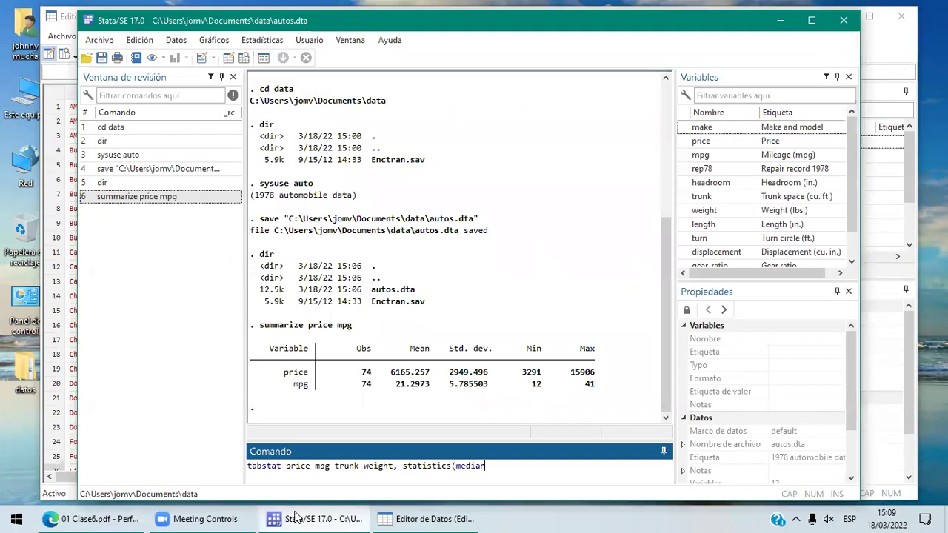
{"action": "left_click", "coordinate": [118, 518]}
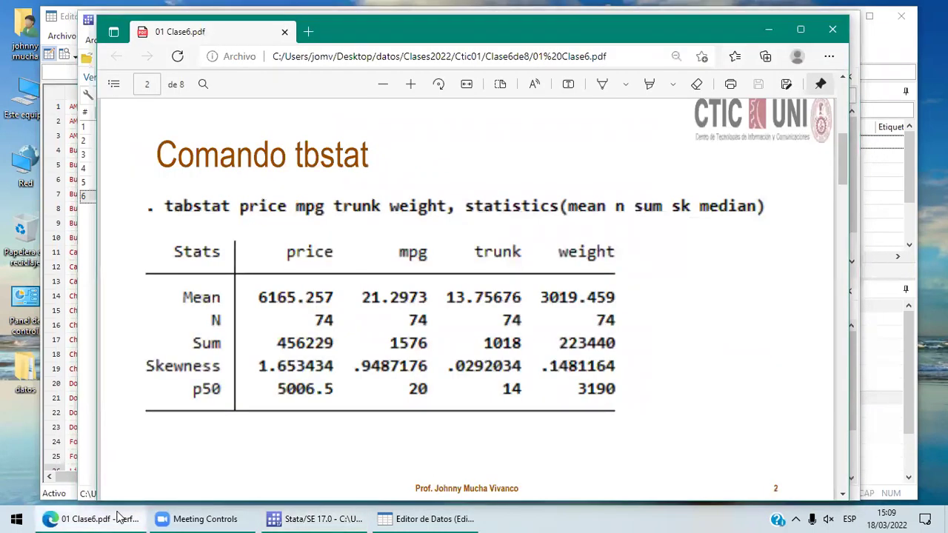
{"action": "left_click", "coordinate": [285, 517]}
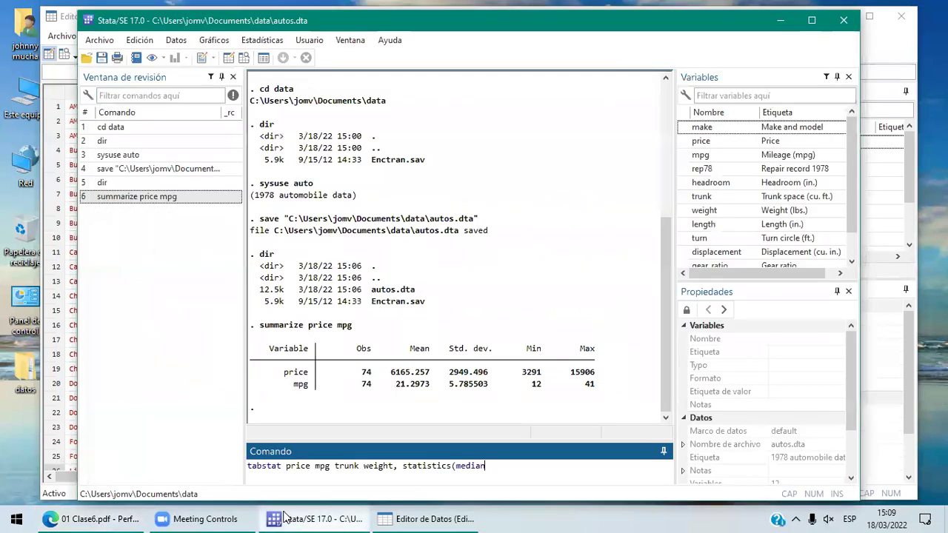
Step: Correct the statistics option to mean n sum sk median and run the tabstat command
{"action": "key", "text": "BackSpace"}
{"action": "key", "text": "BackSpace"}
{"action": "key", "text": "BackSpace"}
{"action": "key", "text": "BackSpace"}
{"action": "type", "text": "a"}
{"action": "type", "text": "n"}
{"action": "type", "text": " n sum"}
{"action": "type", "text": "sk median"}
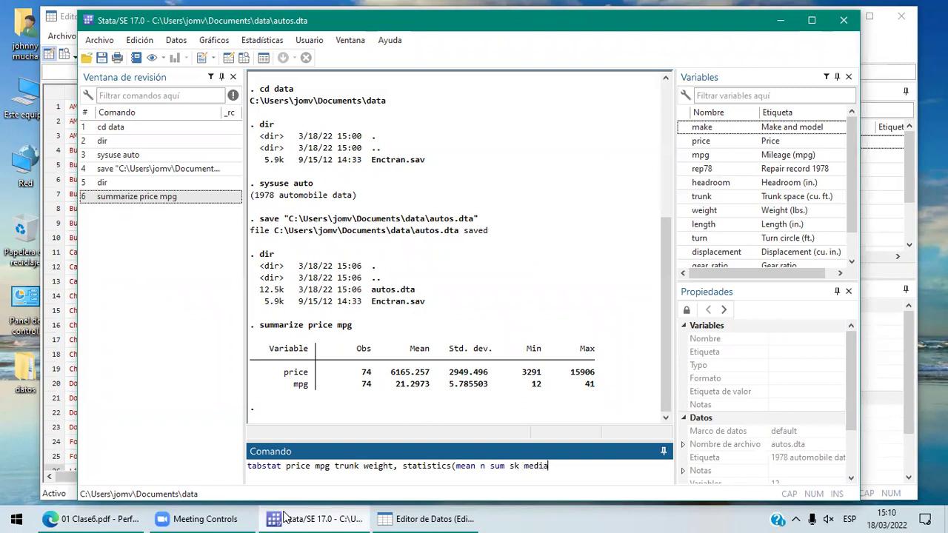
{"action": "type", "text": ")"}
{"action": "key", "text": "Return"}
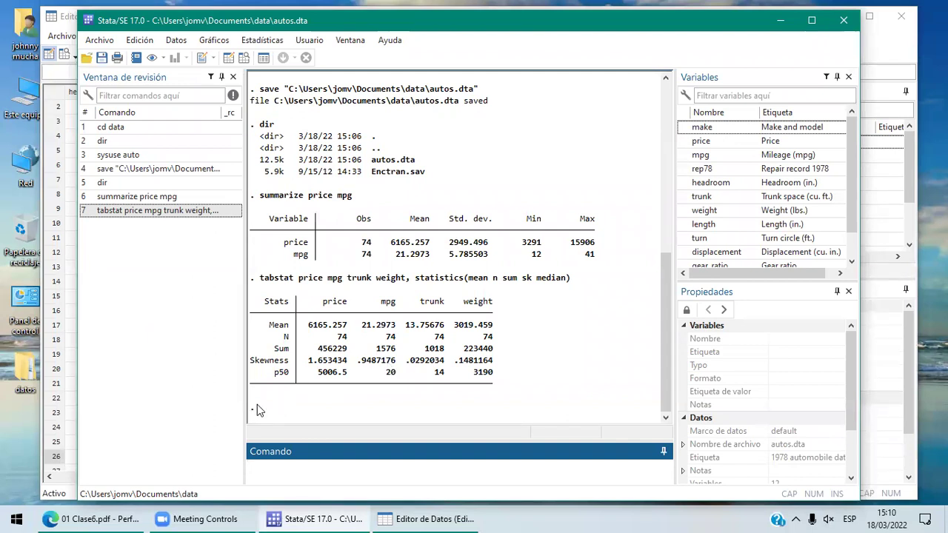
Step: Advance 01 Clase6.pdf to the two-way table example on page 3, and switch to the Data Editor with the autos data
{"action": "left_click", "coordinate": [126, 516]}
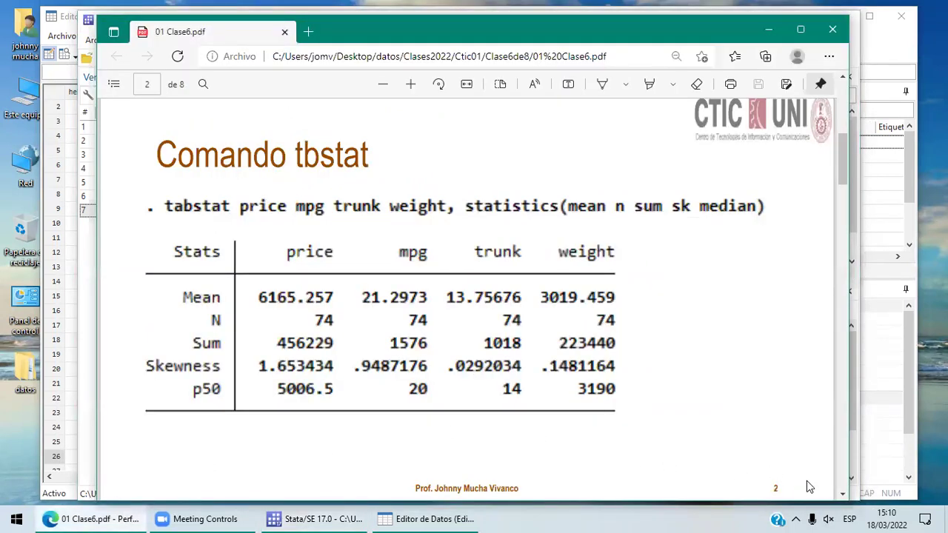
{"action": "left_click", "coordinate": [843, 494]}
{"action": "left_click_drag", "start_coordinate": [844, 495], "coordinate": [843, 494]}
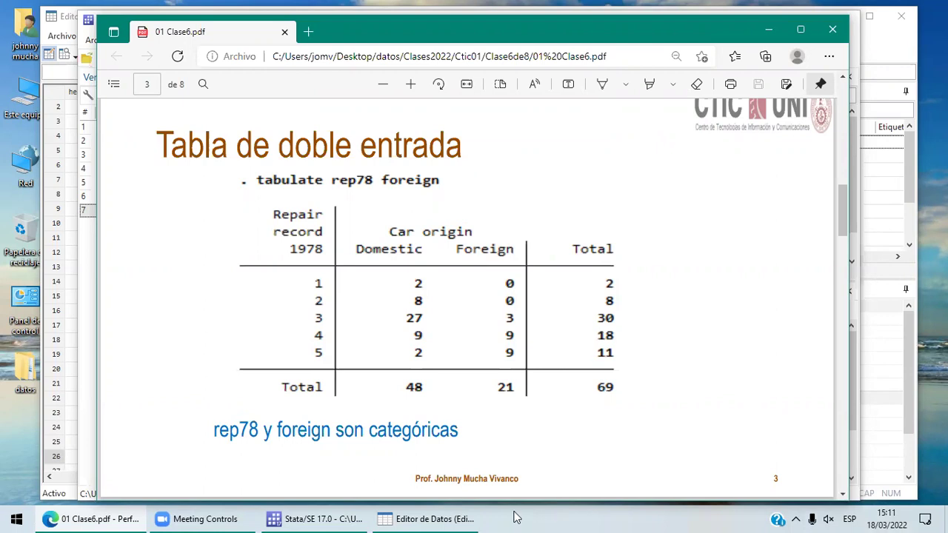
{"action": "left_click", "coordinate": [443, 518]}
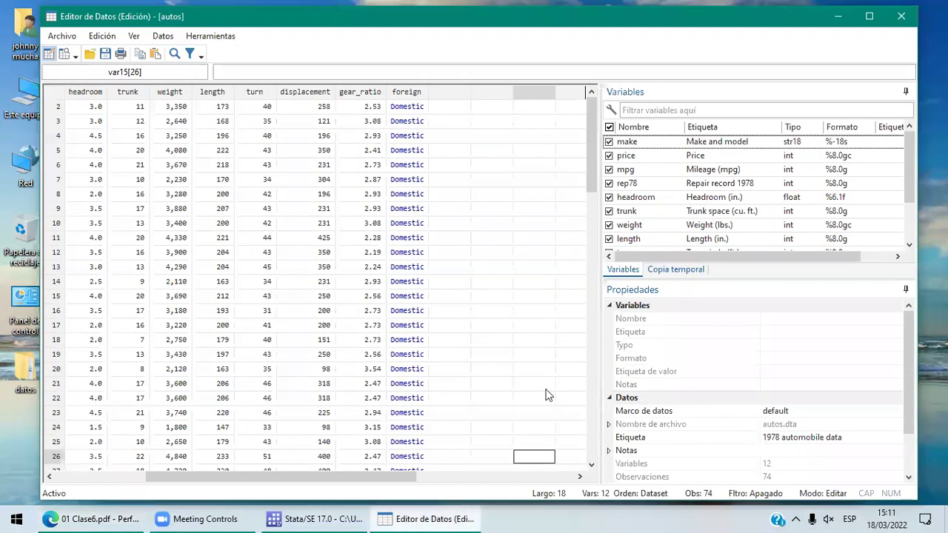
Step: Select the rep78 column in the Data Editor, and run codebook rep78 in the main Stata window
{"action": "left_click_drag", "start_coordinate": [273, 476], "coordinate": [183, 476]}
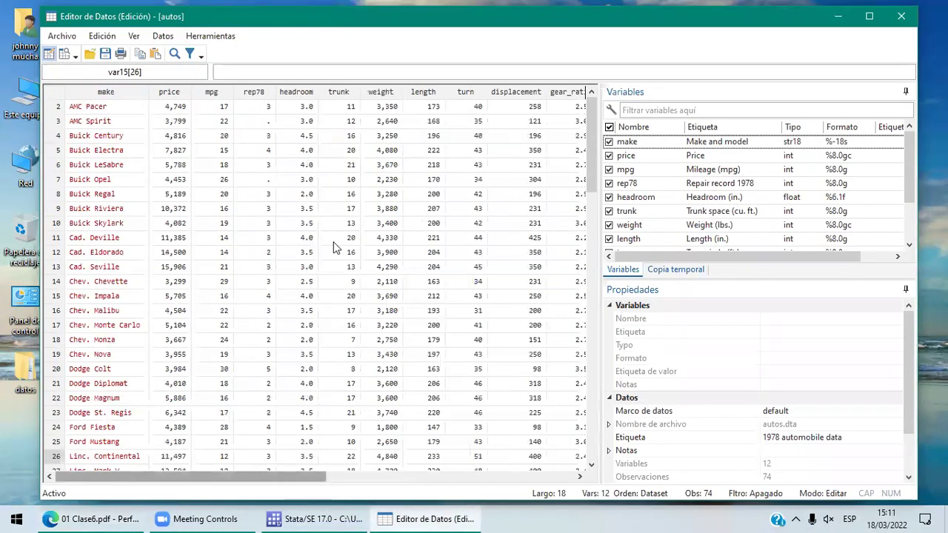
{"action": "left_click", "coordinate": [255, 93]}
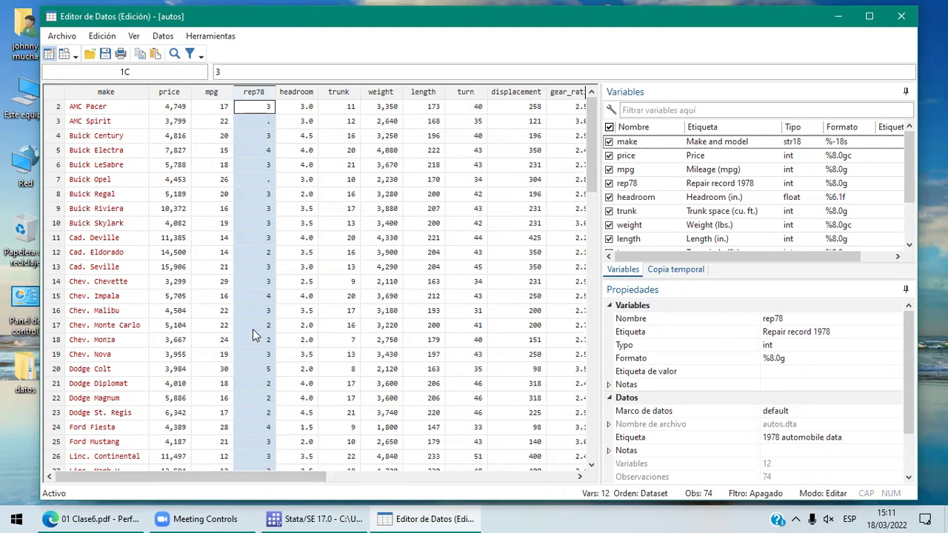
{"action": "left_click", "coordinate": [303, 518]}
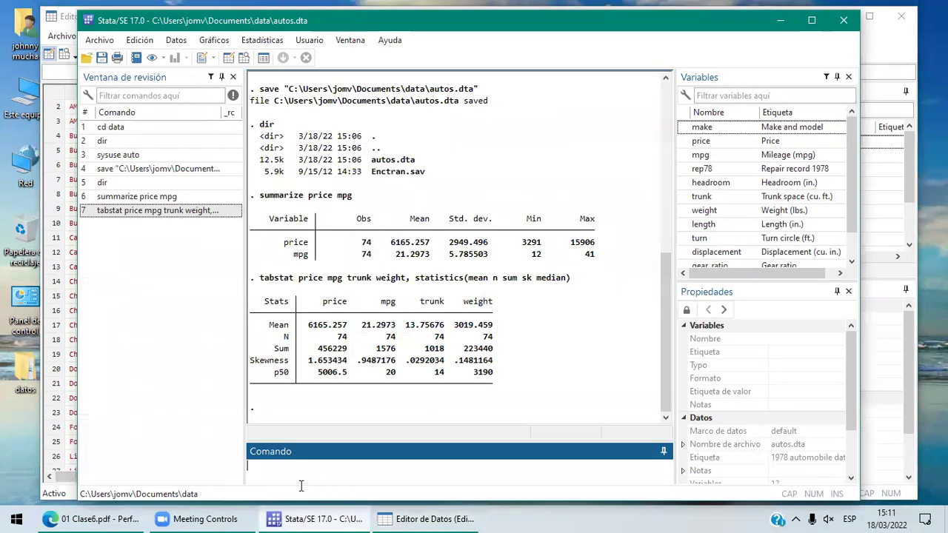
{"action": "type", "text": "codeboo rep78"}
{"action": "key", "text": "Return"}
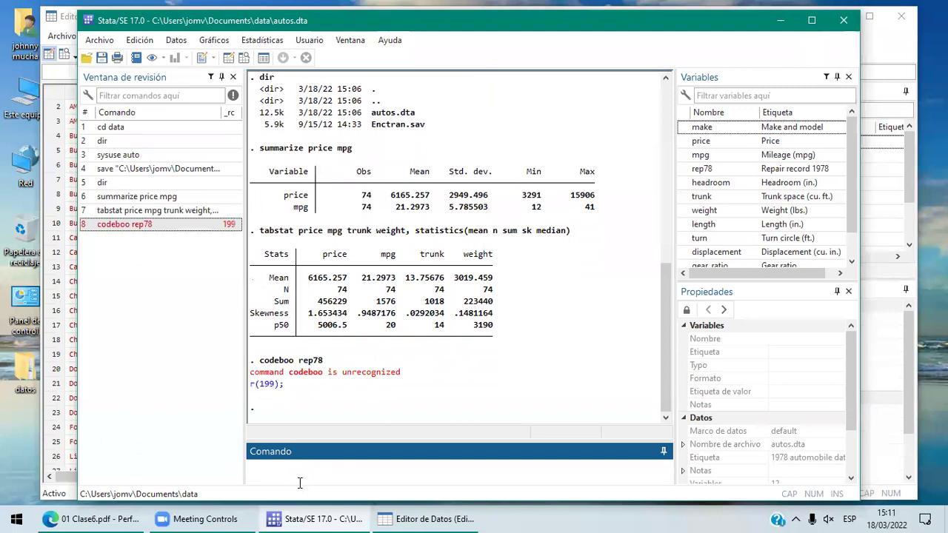
{"action": "type", "text": "codebook rep78"}
{"action": "key", "text": "Return"}
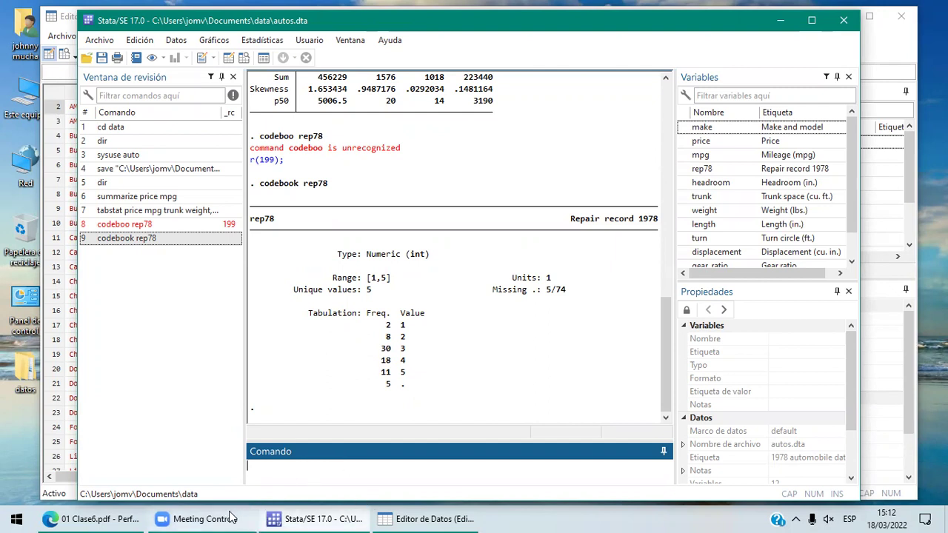
Step: Check the two-way table example in 01 Clase6.pdf and run tabulate rep78 foreign in Stata
{"action": "left_click", "coordinate": [104, 518]}
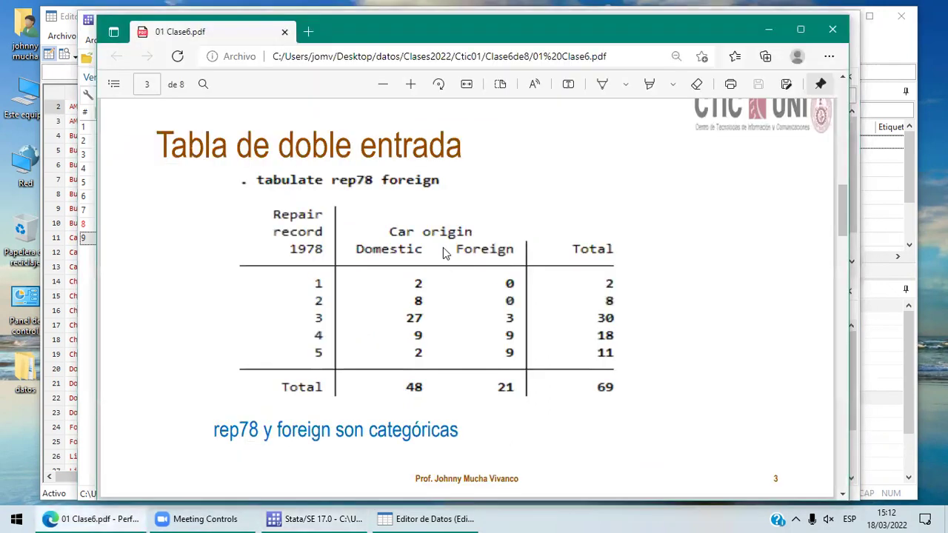
{"action": "left_click", "coordinate": [333, 519]}
{"action": "type", "text": "tabulate rep78"}
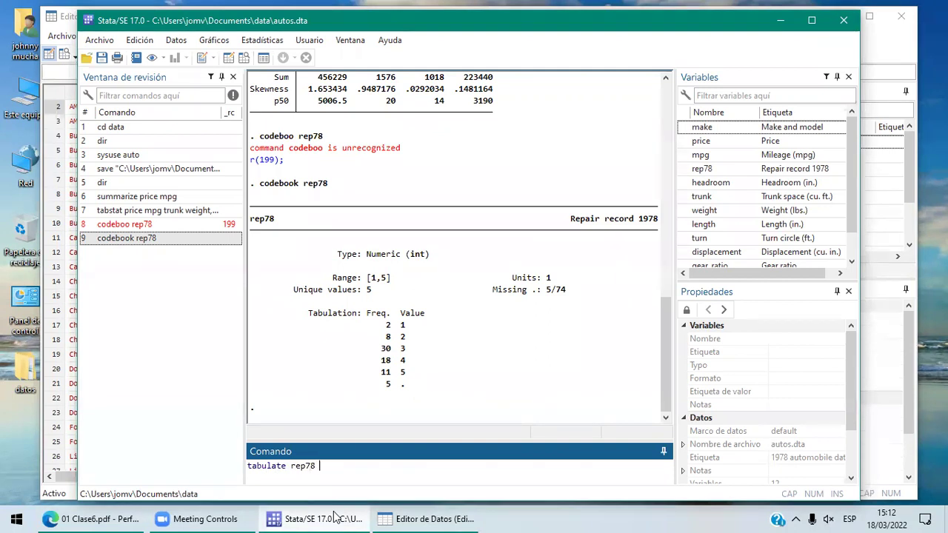
{"action": "type", "text": " foreign"}
{"action": "key", "text": "Return"}
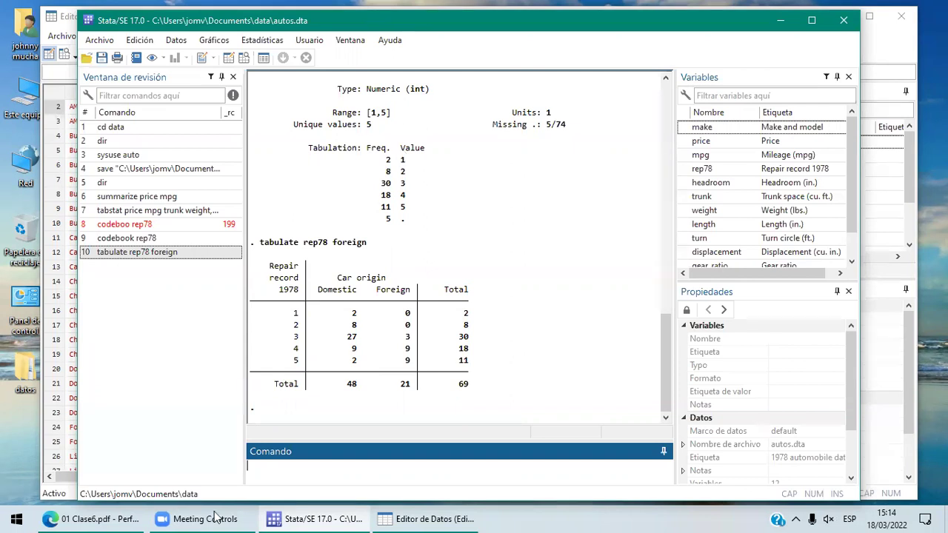
Step: Switch to 01 Clase6.pdf, advance to the Gráficos section on page 4 and copy the command sysuse uslifeexp2, clear
{"action": "left_click", "coordinate": [95, 518]}
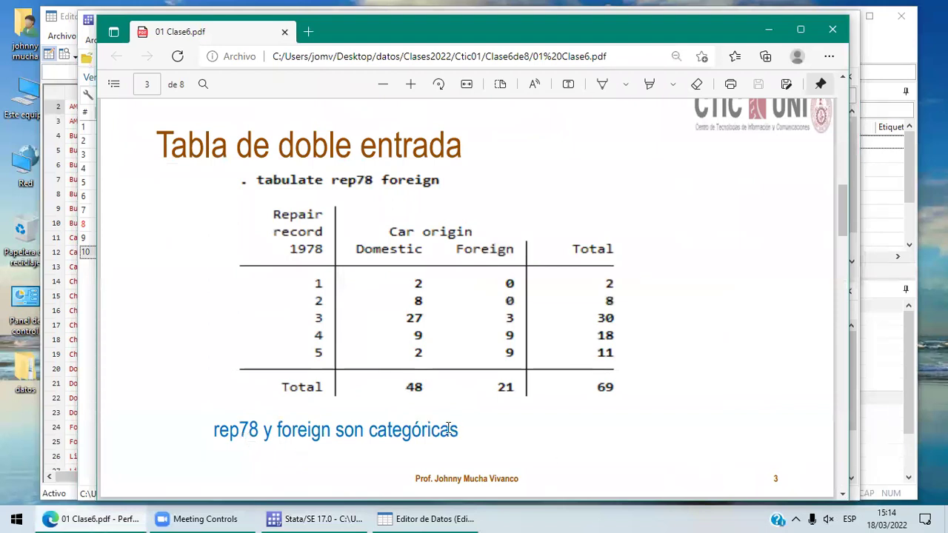
{"action": "left_click", "coordinate": [843, 494]}
{"action": "left_click_drag", "start_coordinate": [843, 494], "coordinate": [843, 494]}
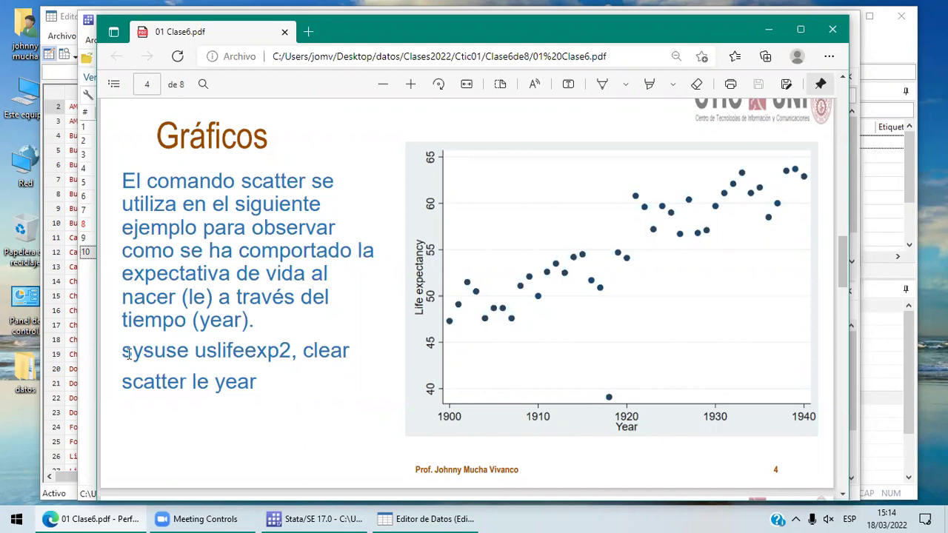
{"action": "left_click_drag", "start_coordinate": [123, 353], "coordinate": [350, 363]}
{"action": "right_click", "coordinate": [350, 363]}
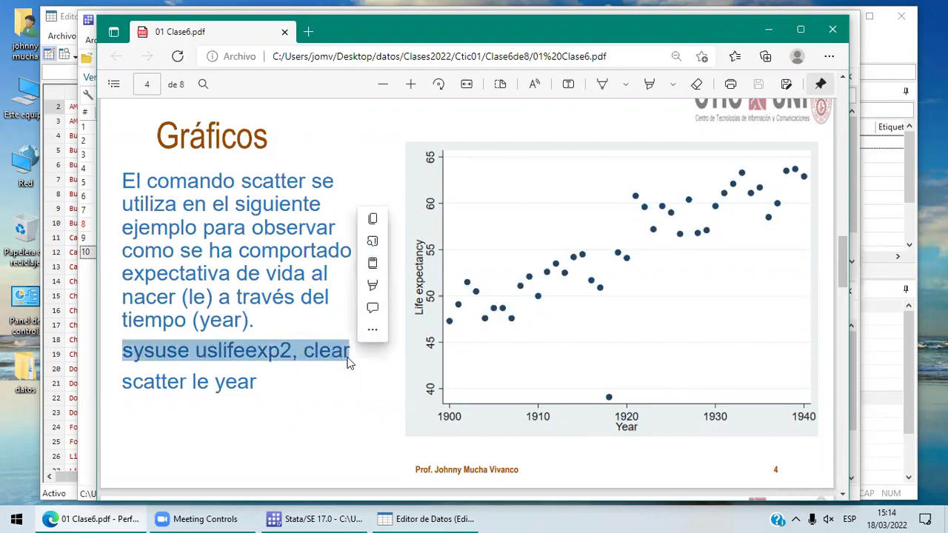
{"action": "left_click", "coordinate": [373, 221]}
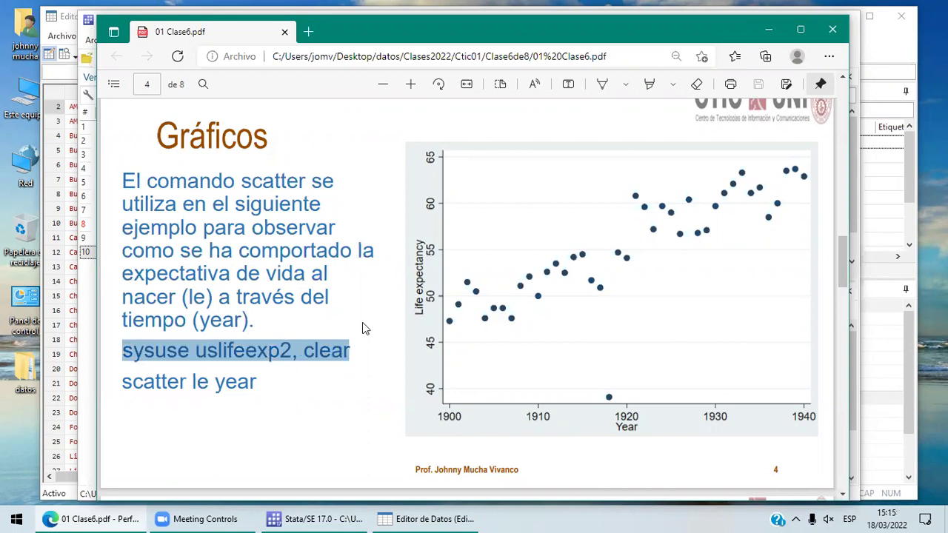
Step: Switch to Stata and load the life expectancy dataset with the copied command sysuse uslifeexp2, clear
{"action": "left_click", "coordinate": [323, 518]}
{"action": "left_click", "coordinate": [292, 459]}
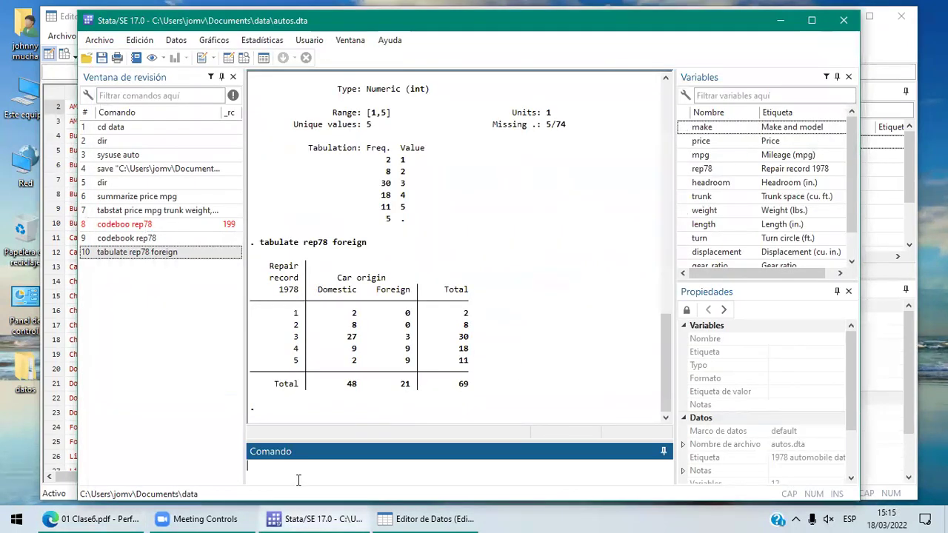
{"action": "key", "text": "ctrl+v"}
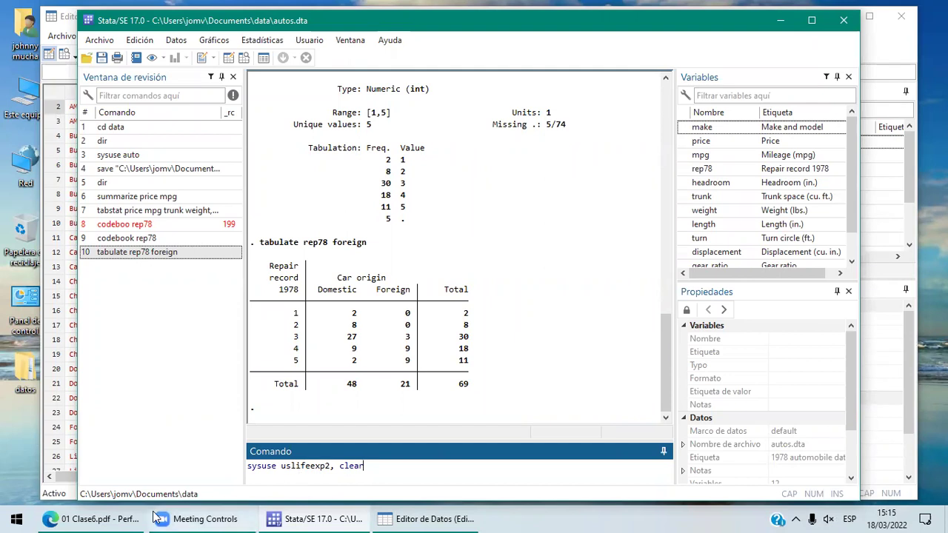
{"action": "left_click", "coordinate": [93, 518]}
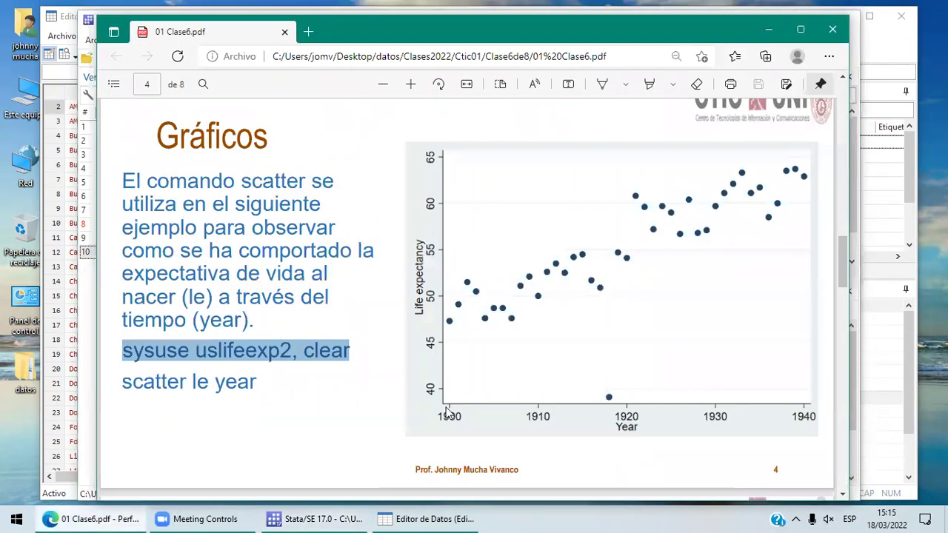
{"action": "left_click", "coordinate": [342, 518]}
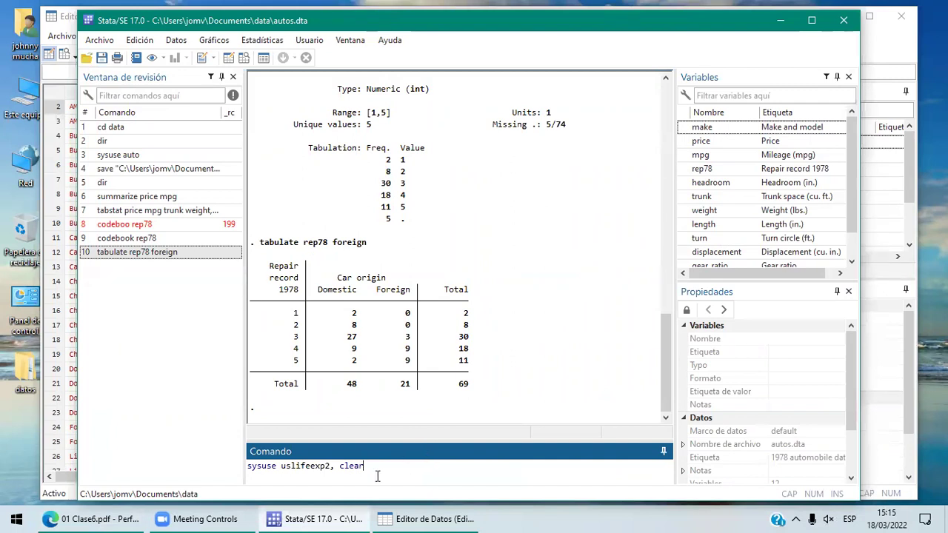
{"action": "key", "text": "Return"}
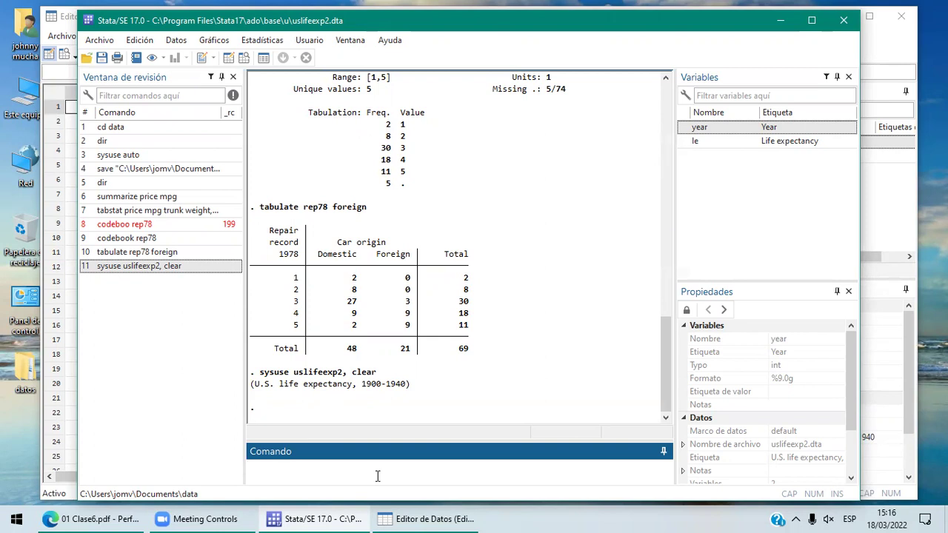
Step: Remove all data from Stata's memory with the clear all command
{"action": "type", "text": "clear"}
{"action": "type", "text": "all"}
{"action": "key", "text": "Return"}
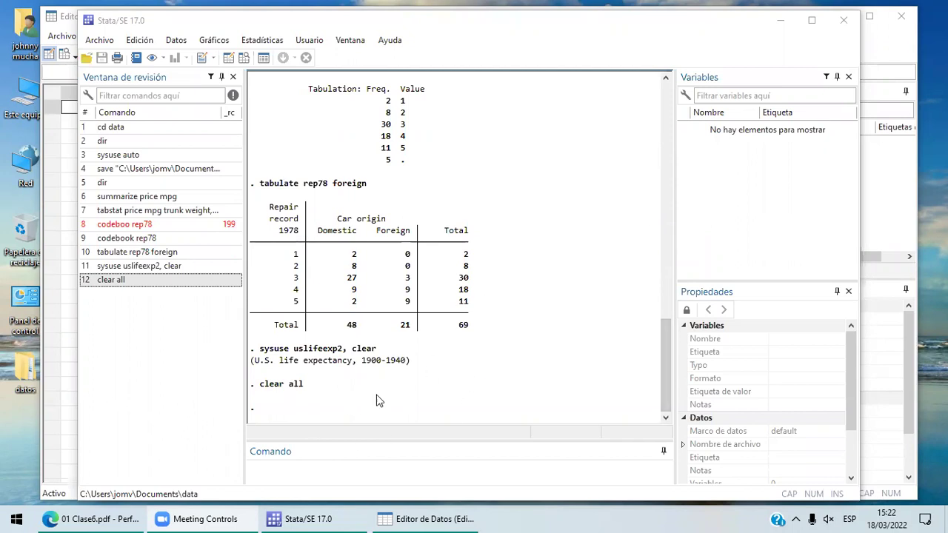
Step: Rerun sysuse uslifeexp2, clear from the command history to reload the dataset
{"action": "left_click", "coordinate": [293, 467]}
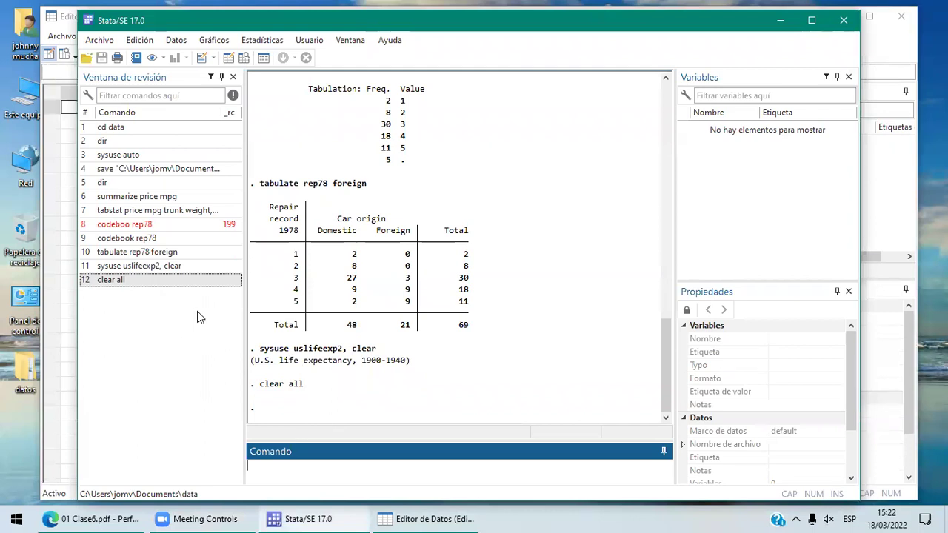
{"action": "left_click", "coordinate": [163, 268]}
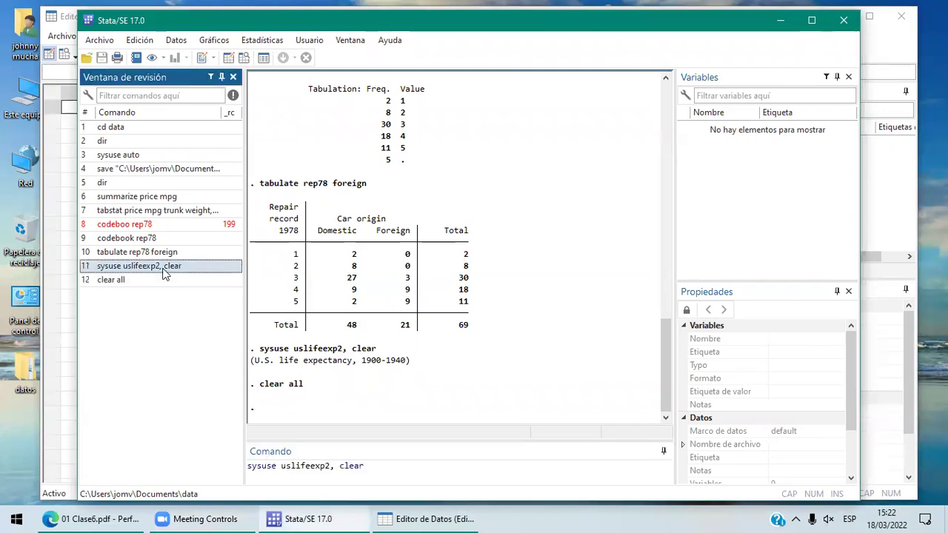
{"action": "double_click", "coordinate": [164, 269]}
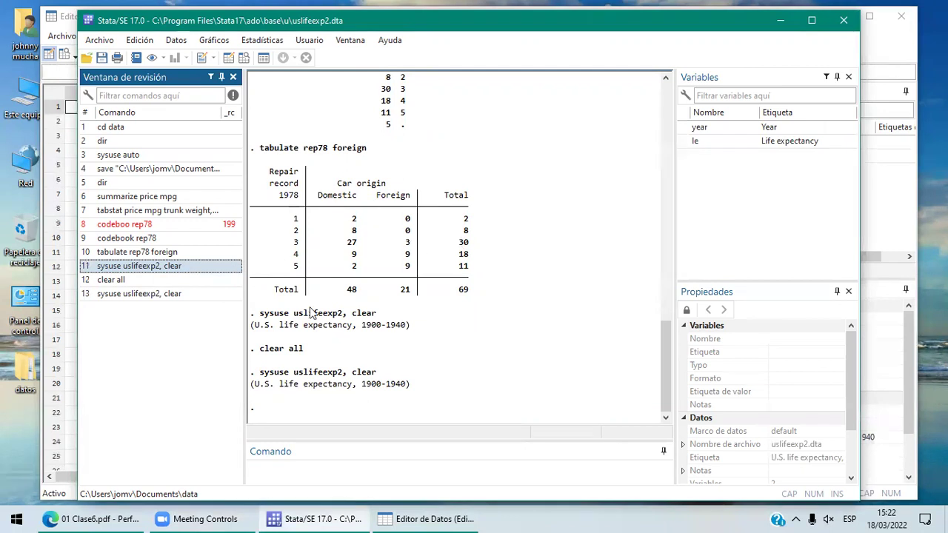
Step: Switch to the Data Editor and examine the year and le columns of the uslifeexp2 data
{"action": "left_click", "coordinate": [426, 518]}
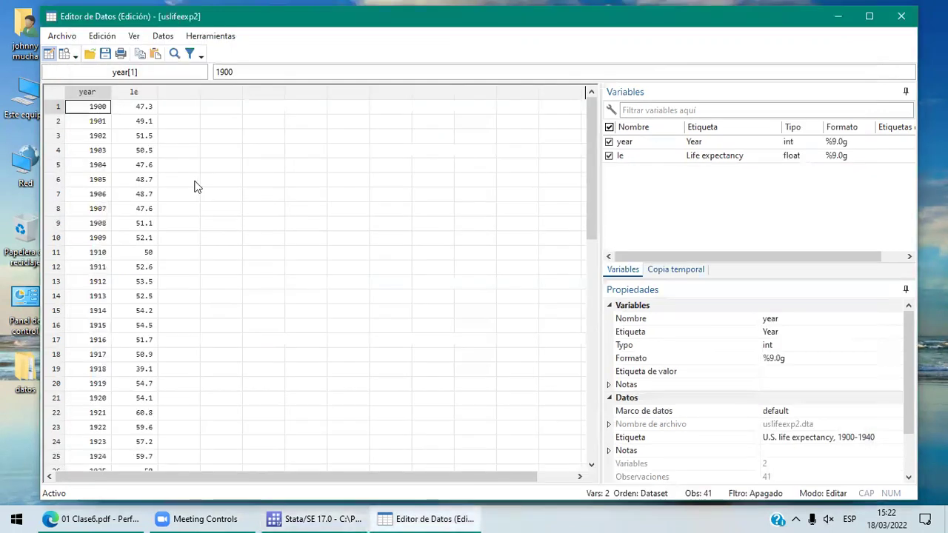
{"action": "left_click", "coordinate": [100, 92]}
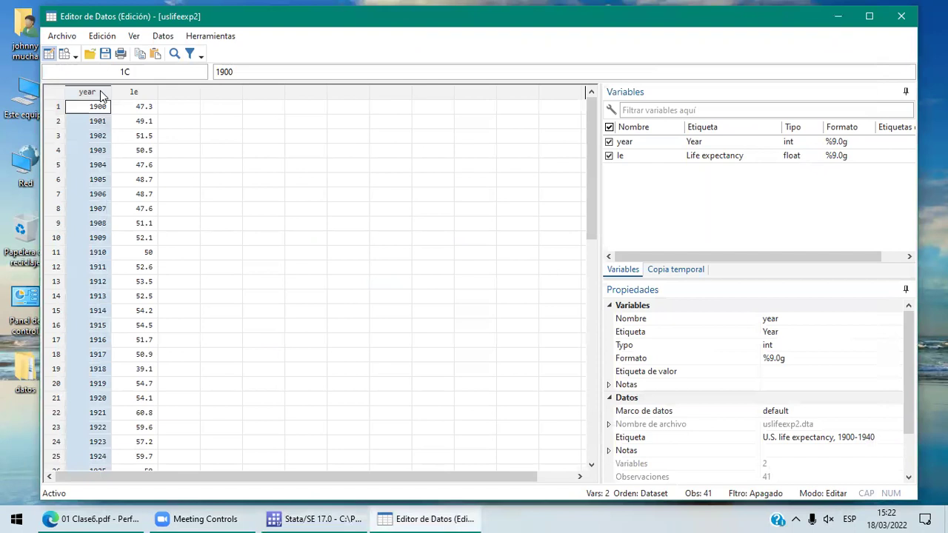
{"action": "left_click", "coordinate": [148, 93]}
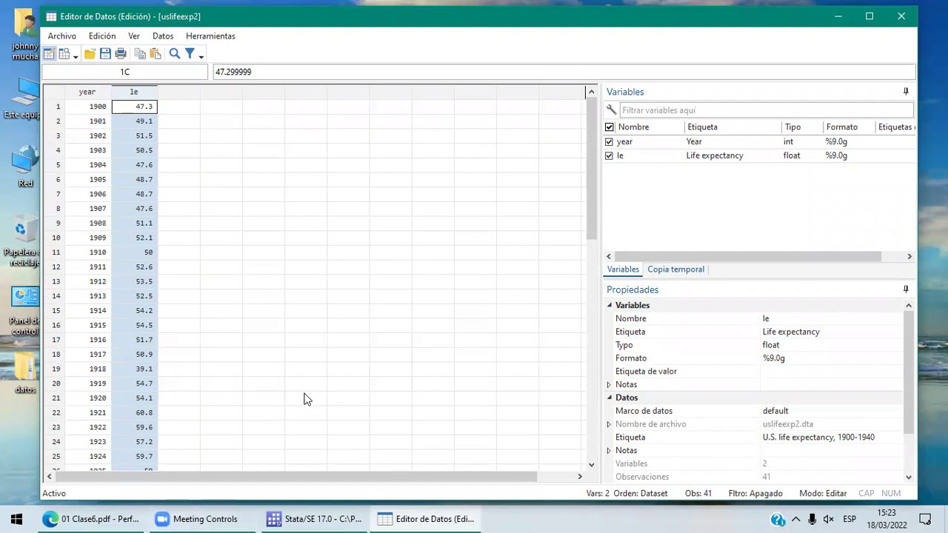
Step: Copy the command scatter le year from page 4 of 01 Clase6.pdf and run it in Stata to plot the graph
{"action": "left_click", "coordinate": [93, 516]}
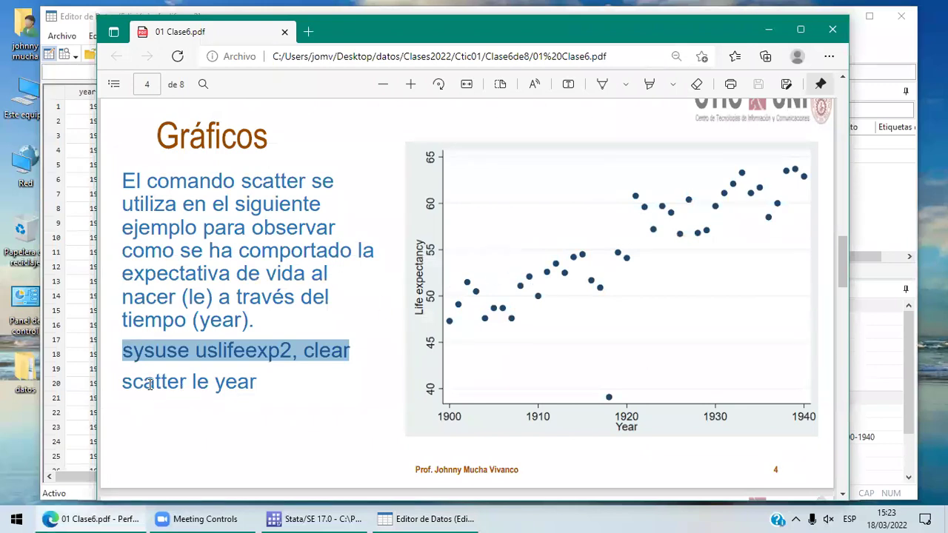
{"action": "left_click_drag", "start_coordinate": [120, 381], "coordinate": [268, 386]}
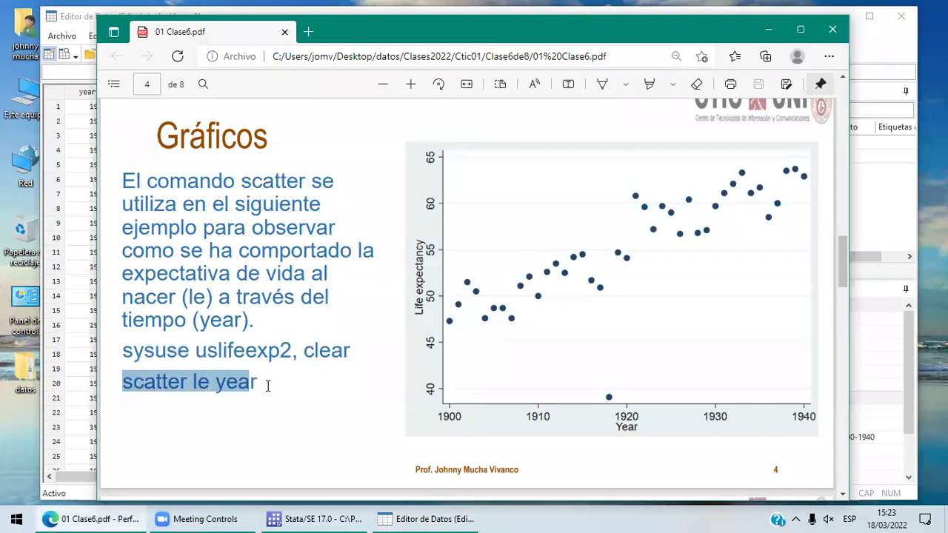
{"action": "right_click", "coordinate": [260, 382]}
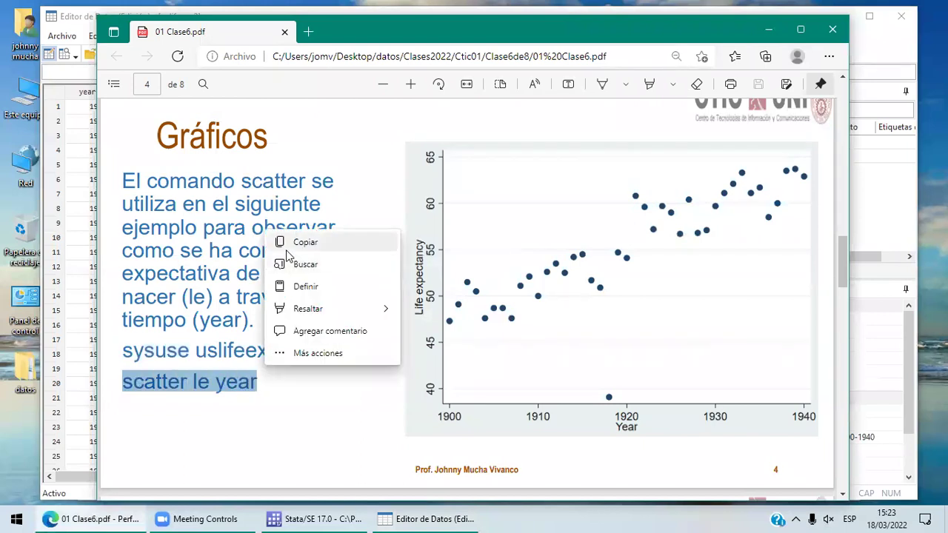
{"action": "left_click", "coordinate": [284, 243]}
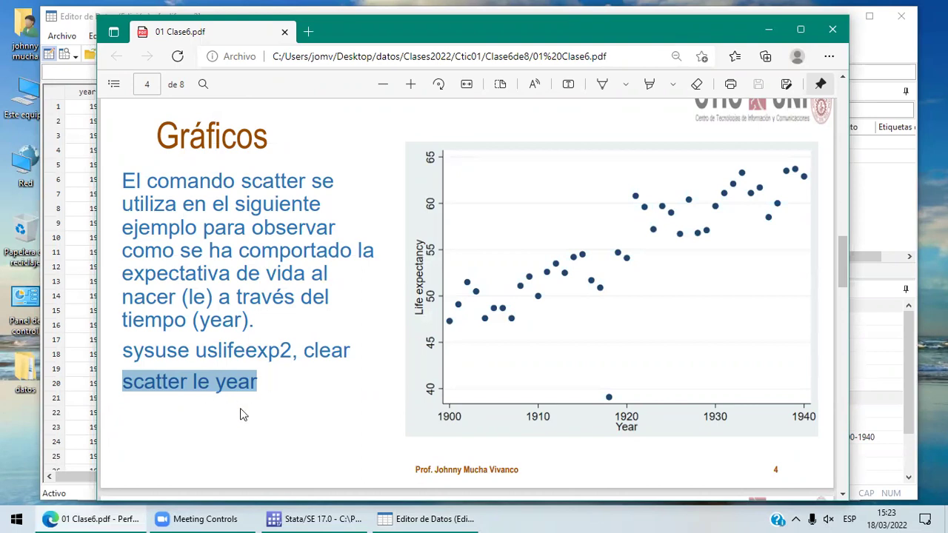
{"action": "left_click", "coordinate": [353, 516]}
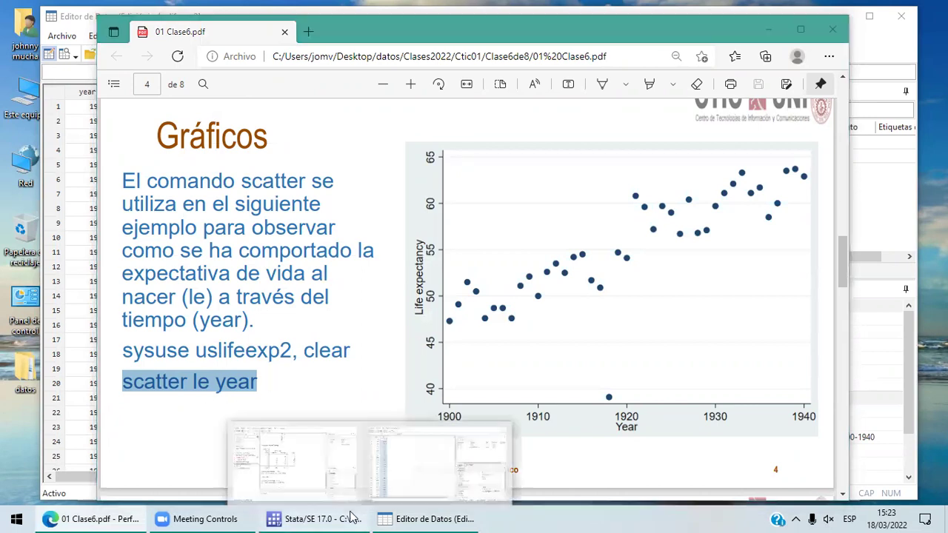
{"action": "left_click", "coordinate": [333, 465]}
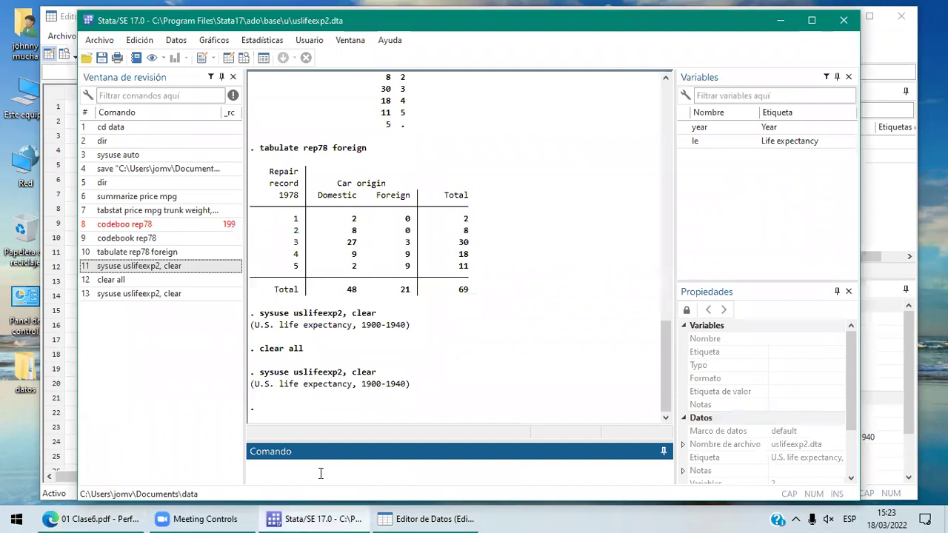
{"action": "key", "text": "ctrl+v"}
{"action": "key", "text": "Return"}
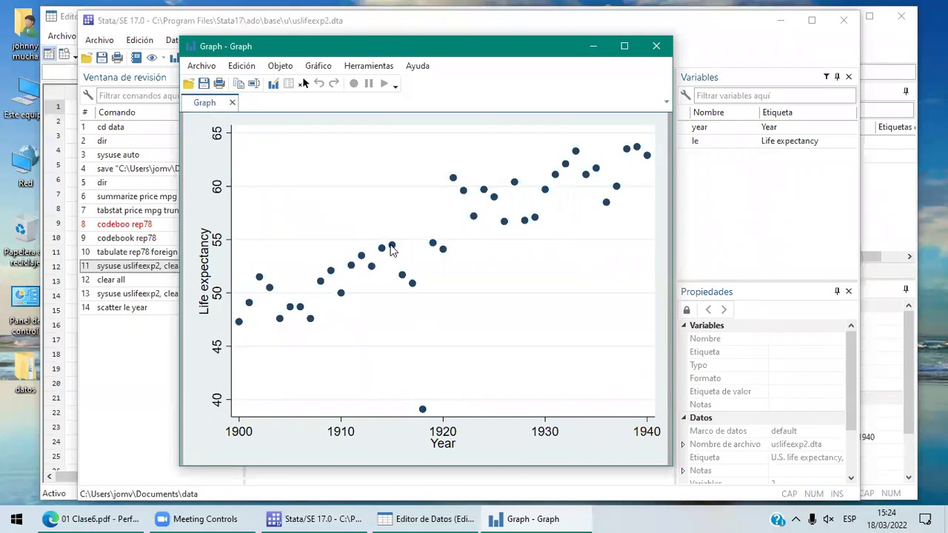
Step: Start the Graph Editor for the scatter plot and set the color of the plot1 markers to Rojo
{"action": "left_click", "coordinate": [273, 84]}
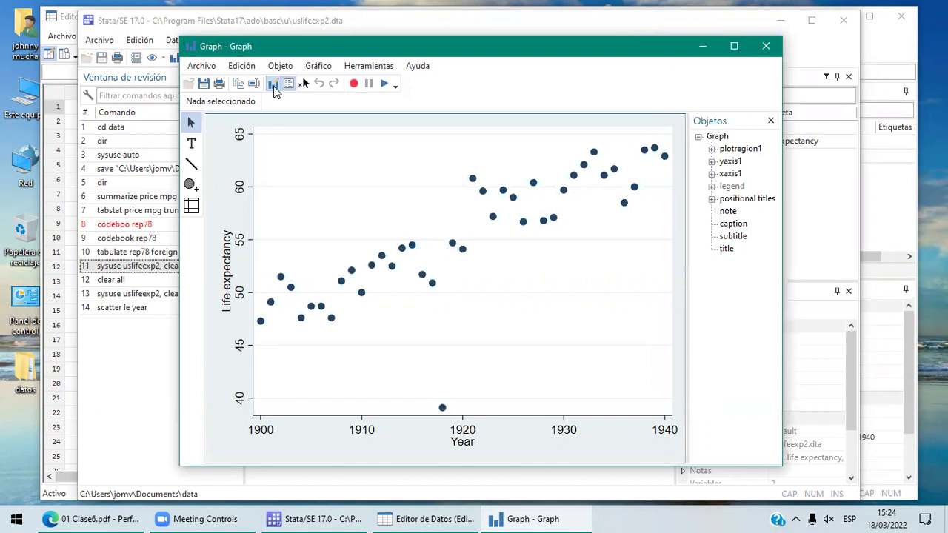
{"action": "left_click", "coordinate": [400, 249]}
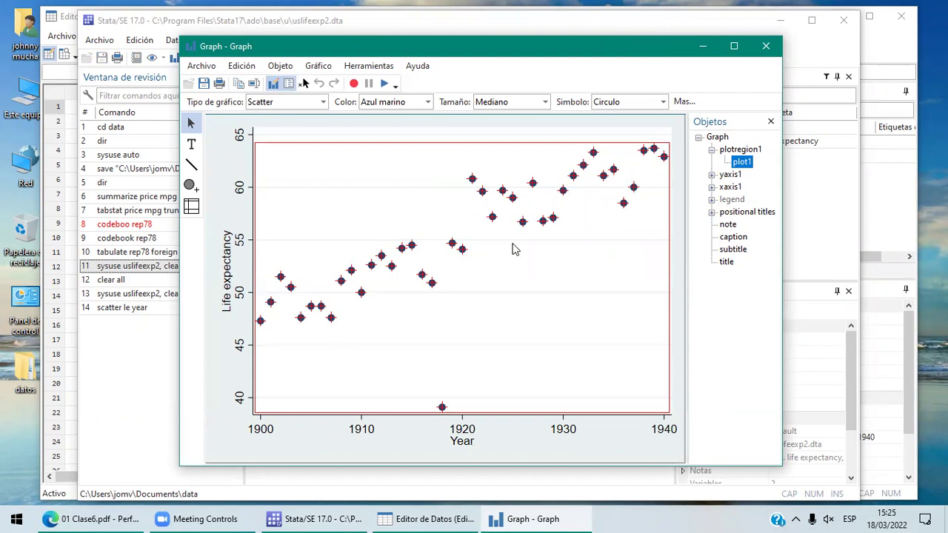
{"action": "left_click", "coordinate": [427, 102]}
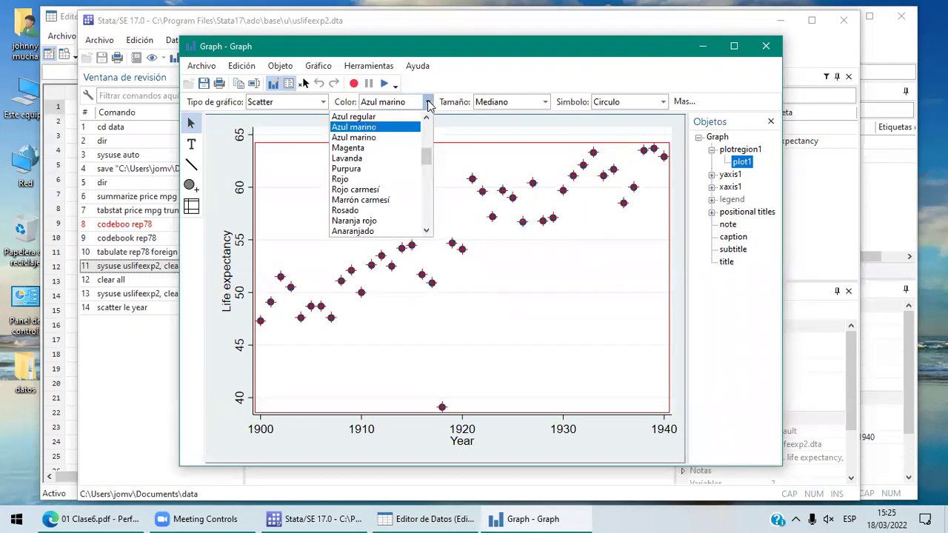
{"action": "left_click", "coordinate": [374, 179]}
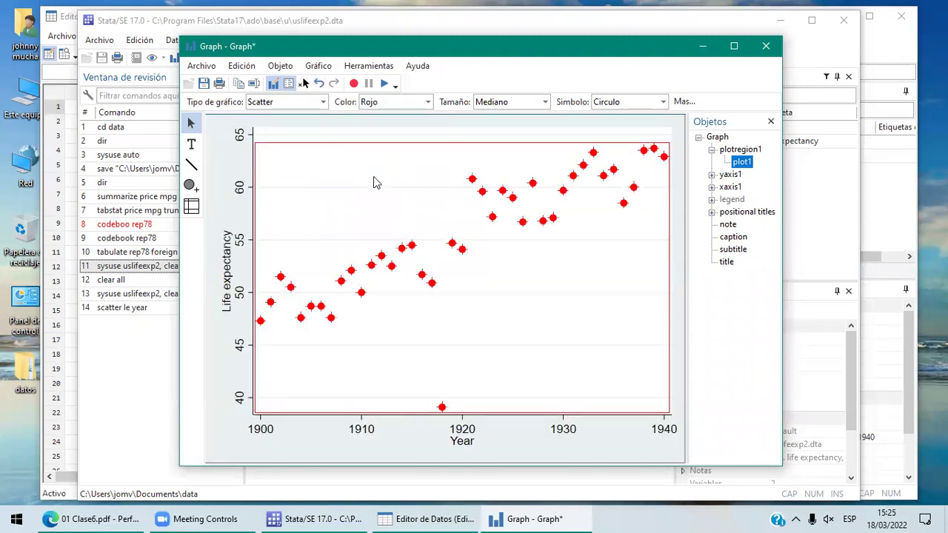
Step: Set the plot1 markers to size Mediano grande and symbol Triángulo, and review their full scatter properties
{"action": "left_click", "coordinate": [544, 102]}
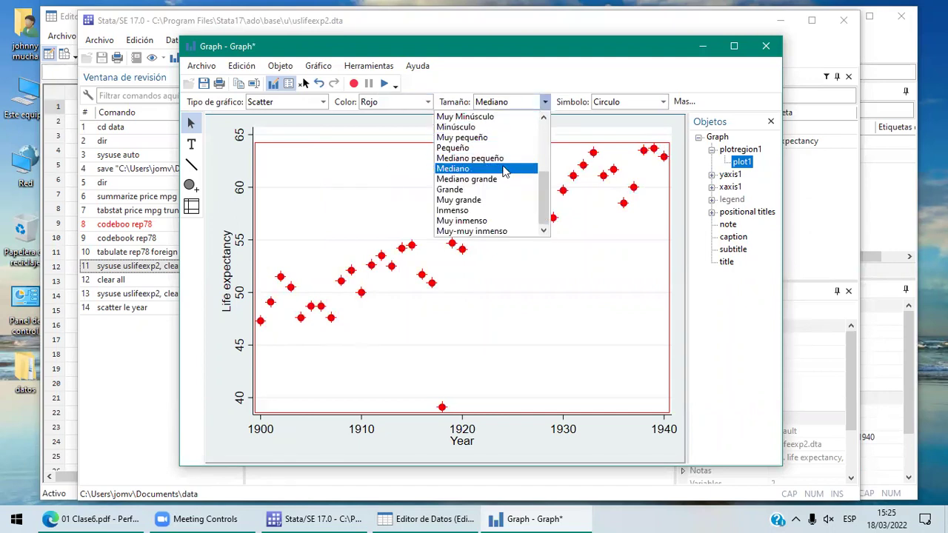
{"action": "left_click", "coordinate": [506, 183]}
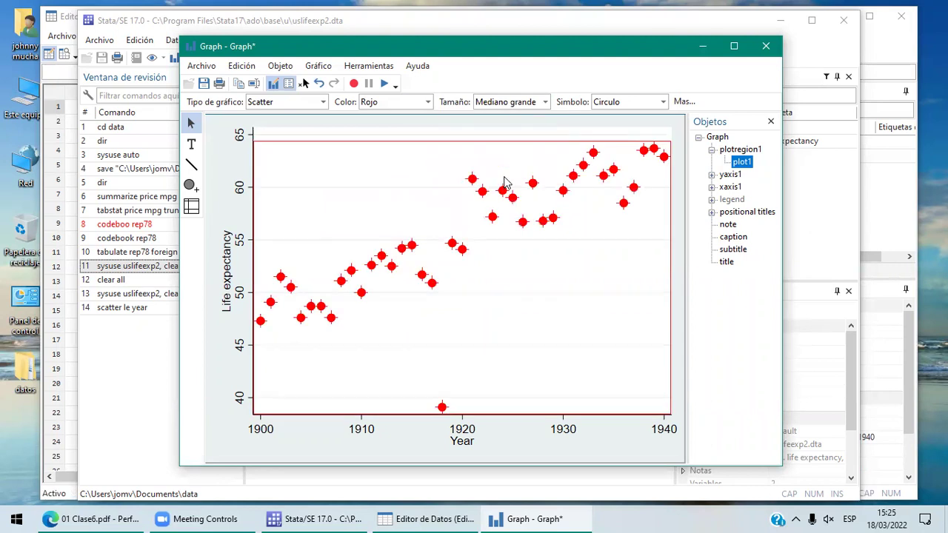
{"action": "left_click", "coordinate": [663, 103]}
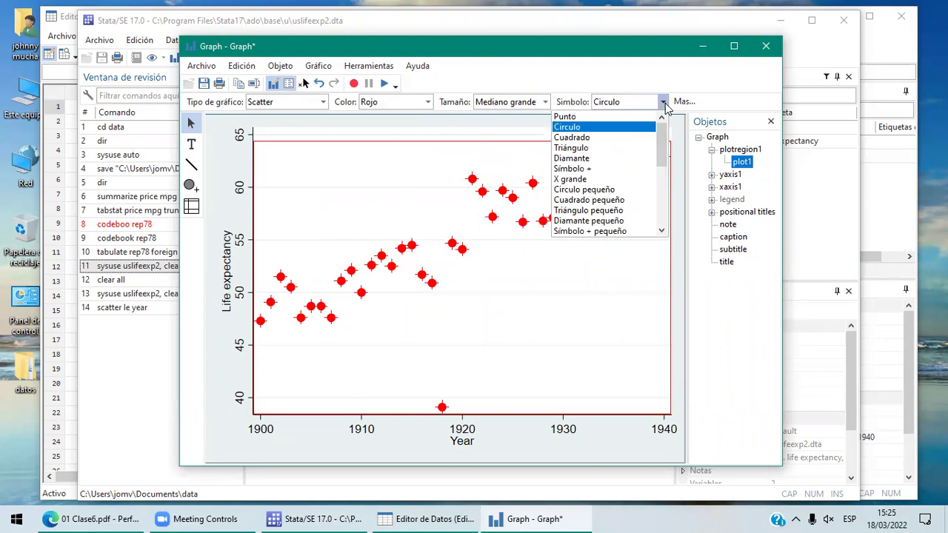
{"action": "left_click", "coordinate": [612, 148]}
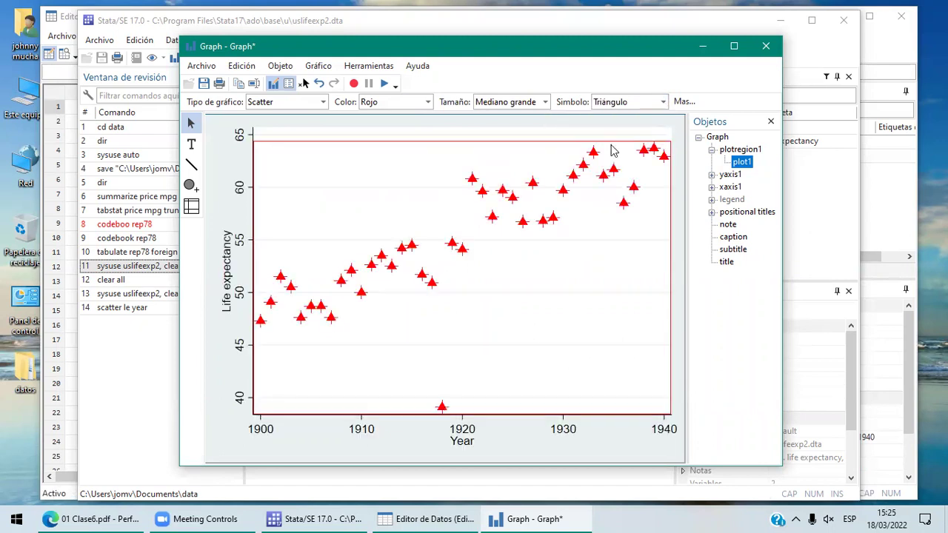
{"action": "left_click", "coordinate": [662, 105]}
{"action": "left_click", "coordinate": [663, 105]}
{"action": "left_click", "coordinate": [682, 101]}
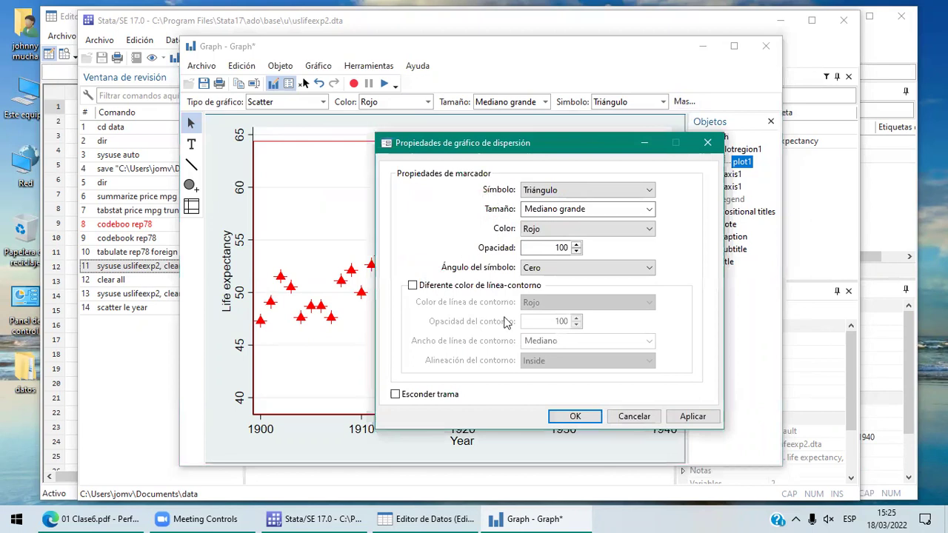
{"action": "left_click", "coordinate": [707, 143]}
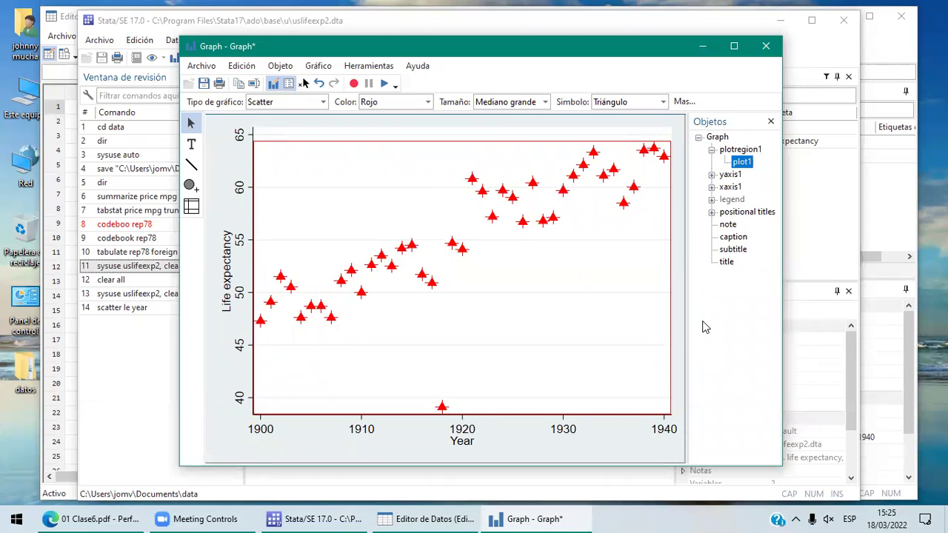
Step: Give the graph the title "Expectativa de vida por año"
{"action": "left_click", "coordinate": [728, 263]}
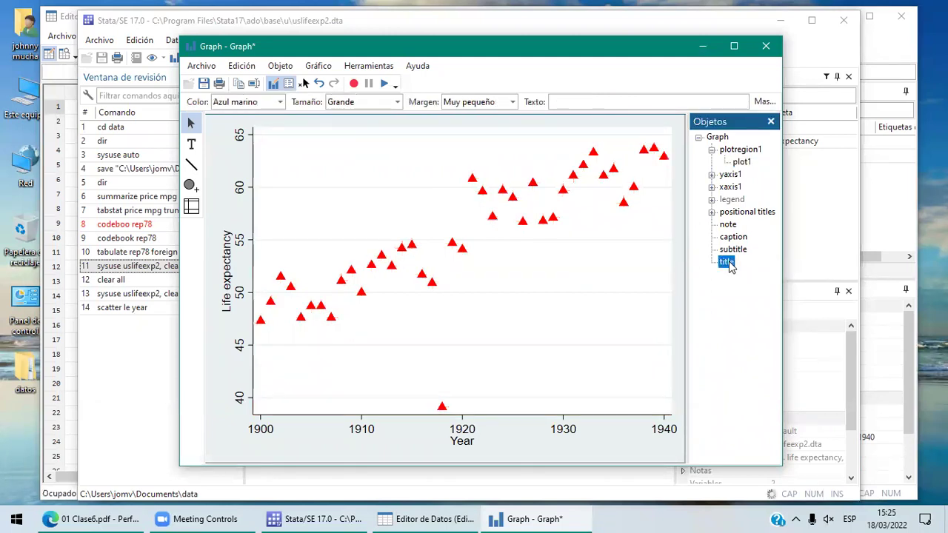
{"action": "double_click", "coordinate": [728, 262]}
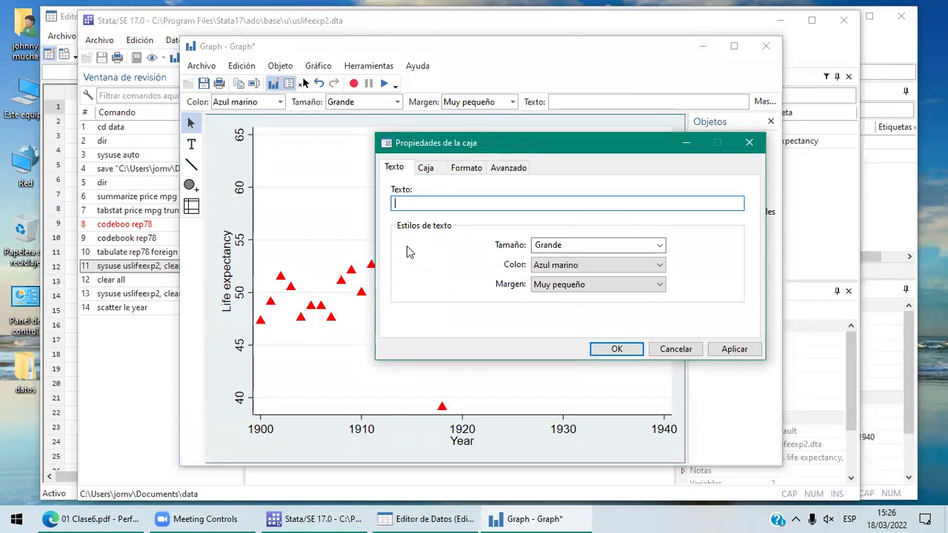
{"action": "type", "text": "Expectativa de vid"}
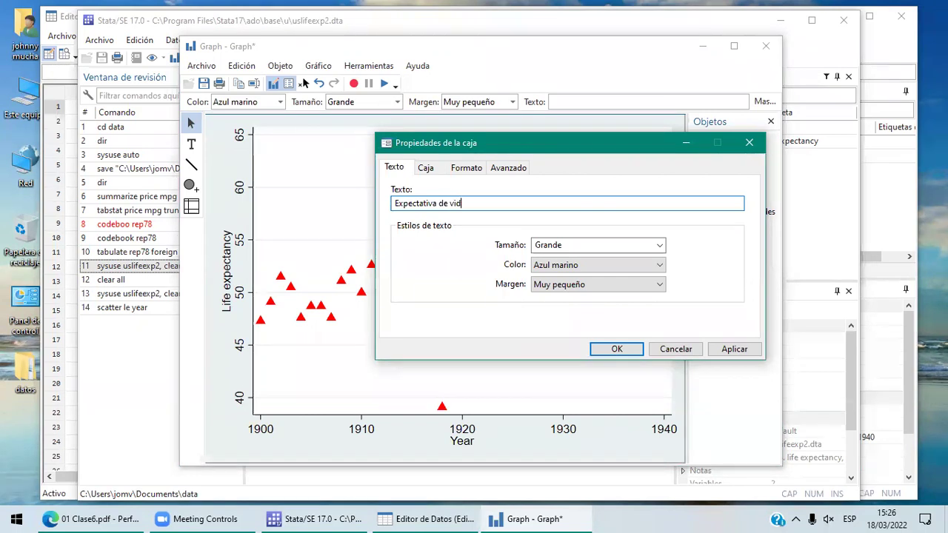
{"action": "type", "text": "a por a"}
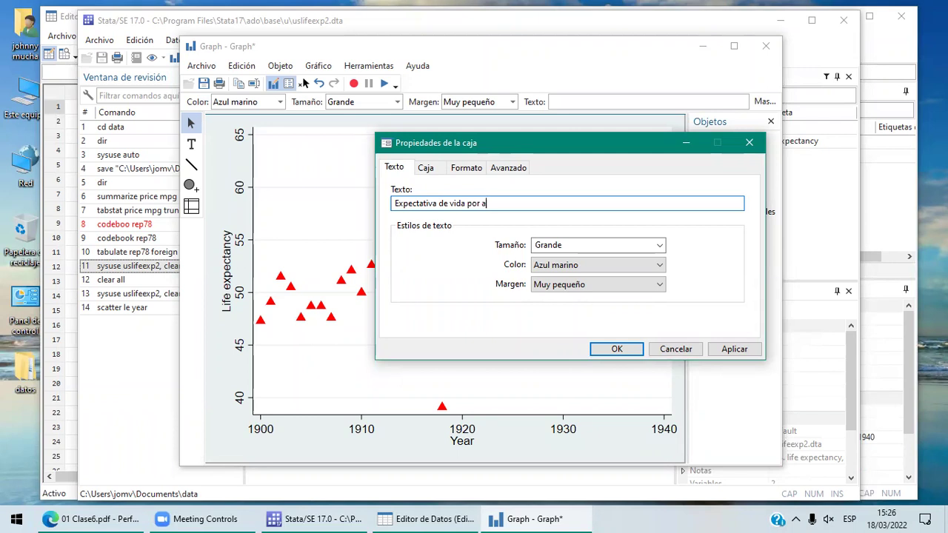
{"action": "type", "text": "ño"}
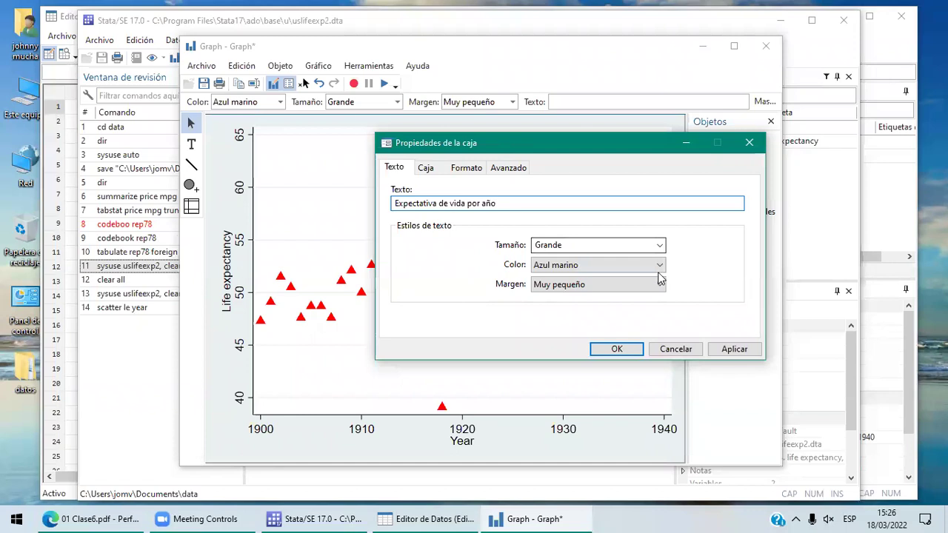
{"action": "left_click", "coordinate": [614, 348]}
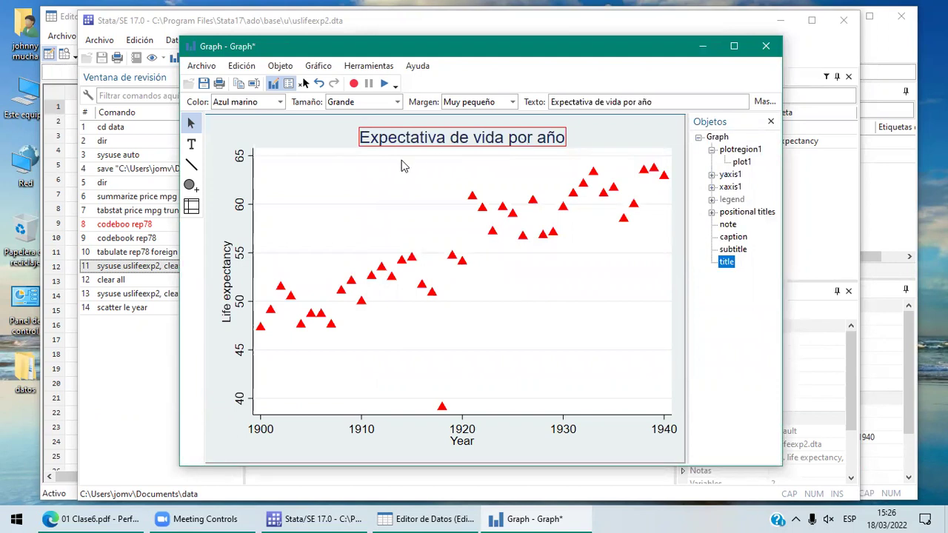
Step: Close the graph, saving its changes as the Stata graph leyear in Documentos\data, and list the folder's files with dir
{"action": "left_click", "coordinate": [772, 46]}
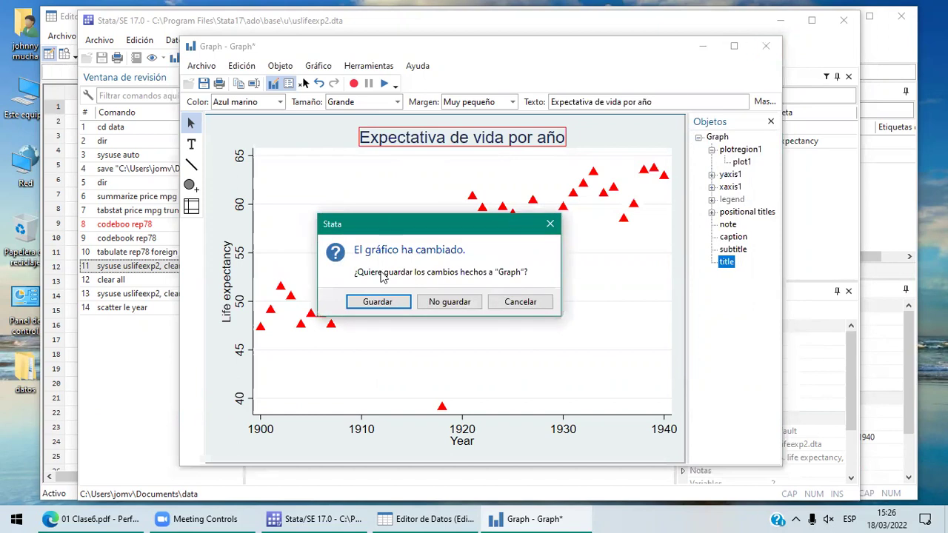
{"action": "left_click", "coordinate": [379, 302]}
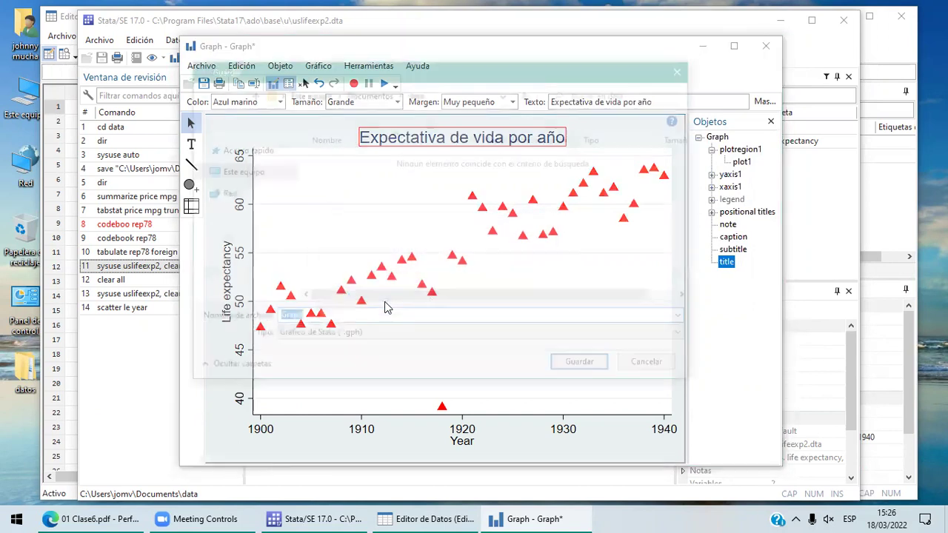
{"action": "left_click", "coordinate": [322, 318]}
{"action": "key", "text": "BackSpace"}
{"action": "key", "text": "BackSpace"}
{"action": "key", "text": "BackSpace"}
{"action": "key", "text": "BackSpace"}
{"action": "key", "text": "BackSpace"}
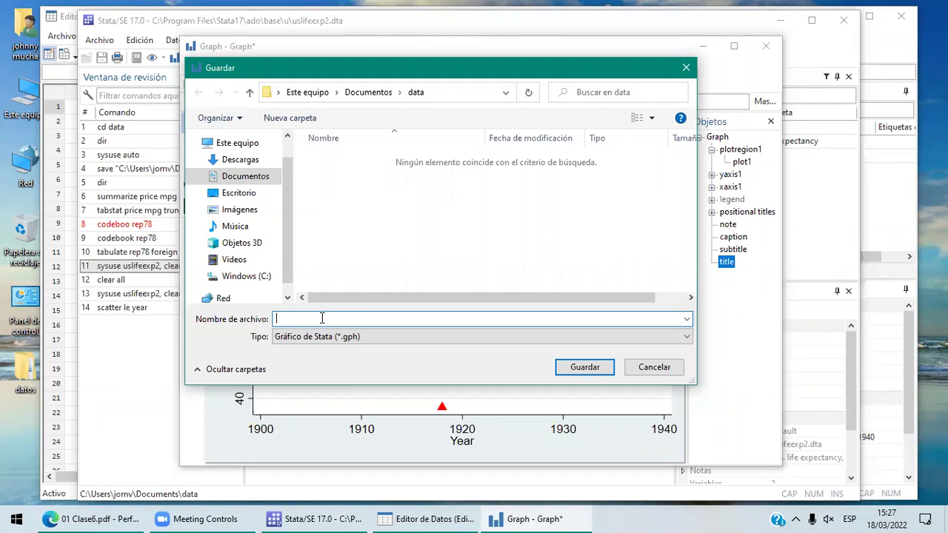
{"action": "type", "text": "leyear"}
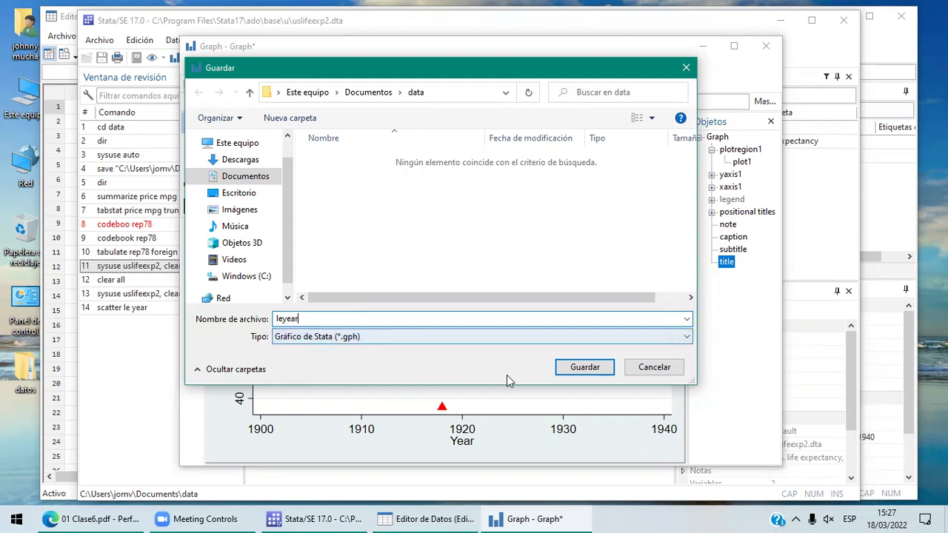
{"action": "left_click", "coordinate": [584, 367]}
{"action": "key", "text": "alt+F4"}
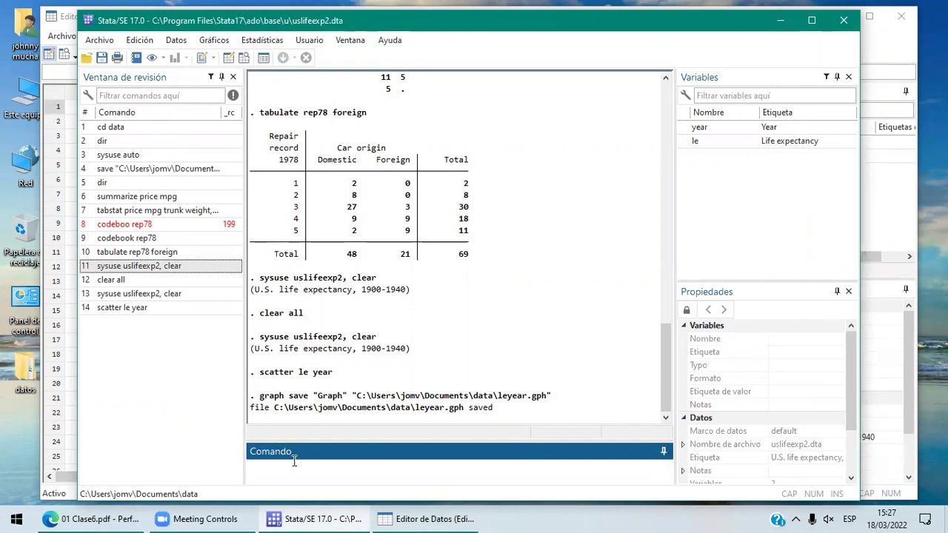
{"action": "type", "text": "dir"}
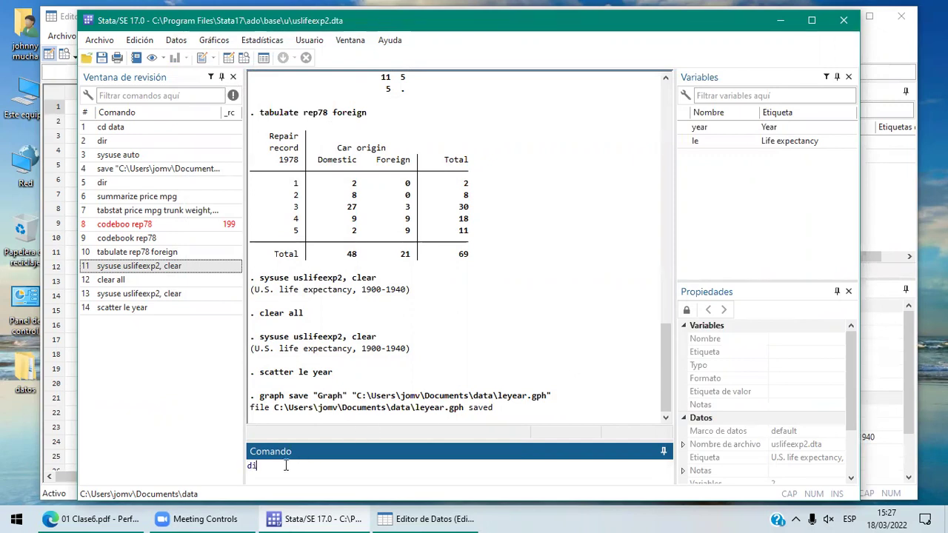
{"action": "key", "text": "Return"}
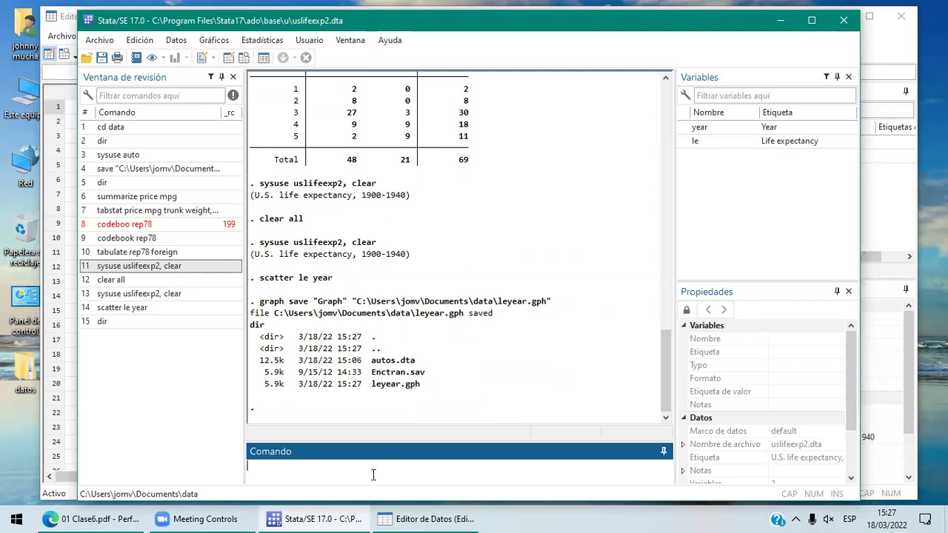
Step: Copy the command scatter le year, connect(l) from page 5 of 01 Clase6.pdf and run it in Stata
{"action": "left_click", "coordinate": [132, 517]}
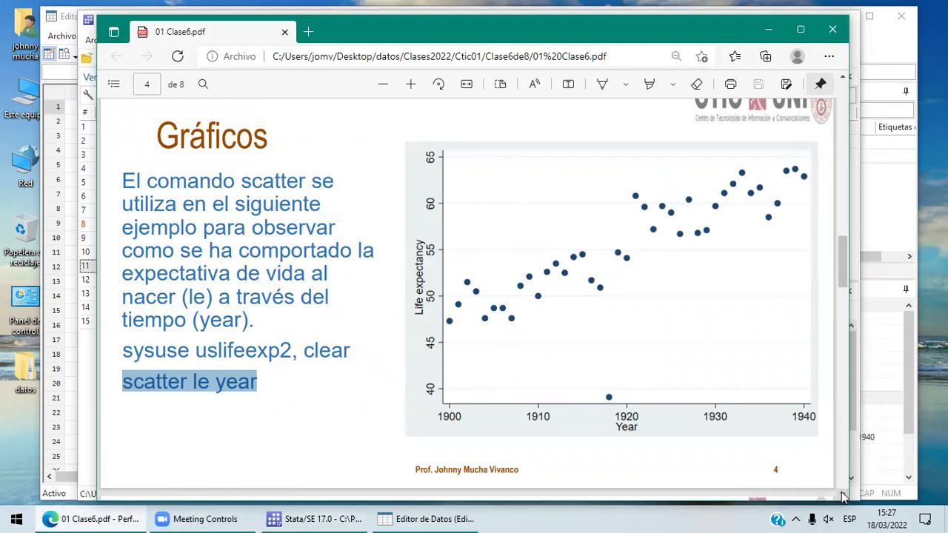
{"action": "scroll", "coordinate": [842, 497], "scroll_direction": "down", "scroll_amount": 5}
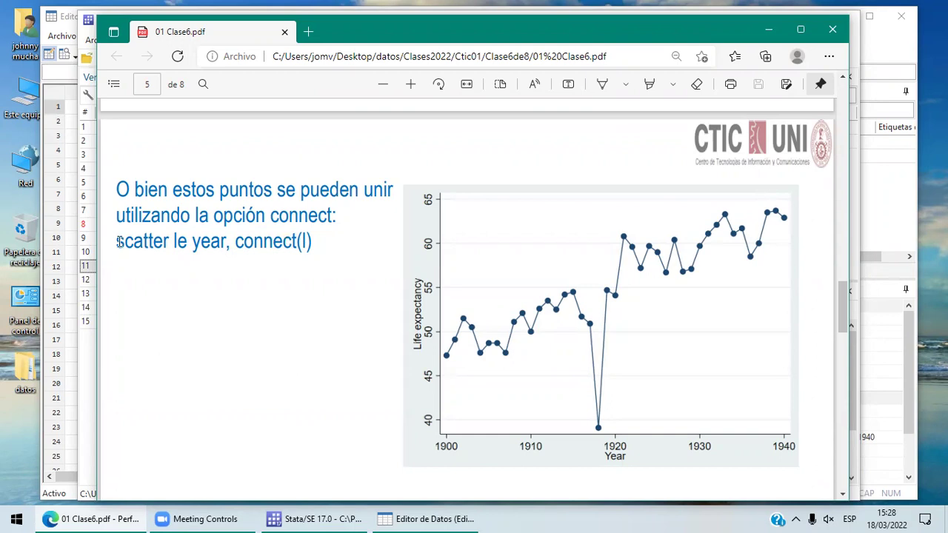
{"action": "left_click_drag", "start_coordinate": [119, 242], "coordinate": [323, 254]}
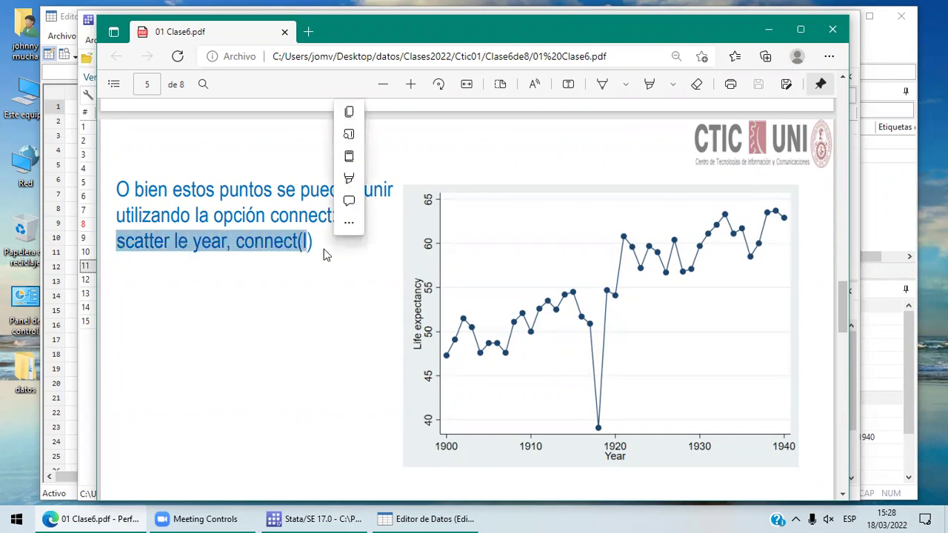
{"action": "left_click", "coordinate": [355, 116]}
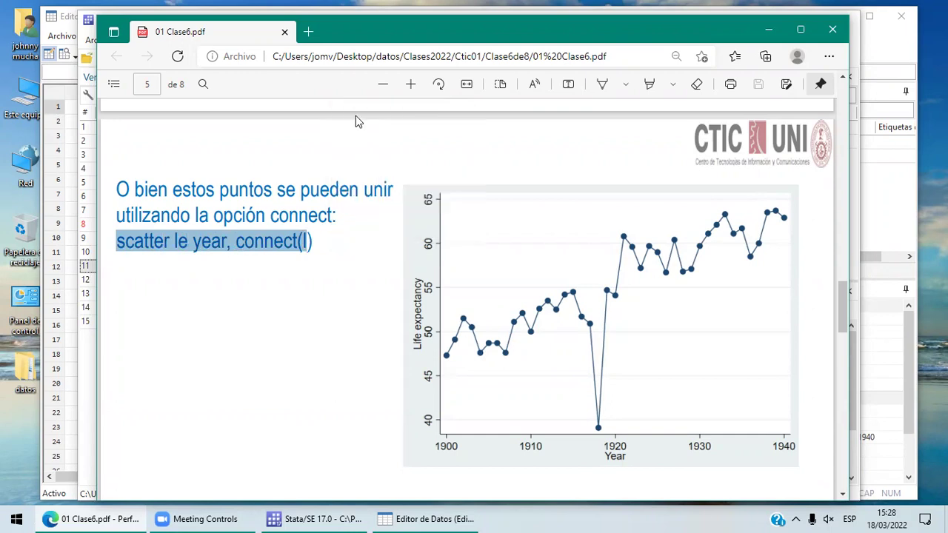
{"action": "left_click", "coordinate": [301, 517]}
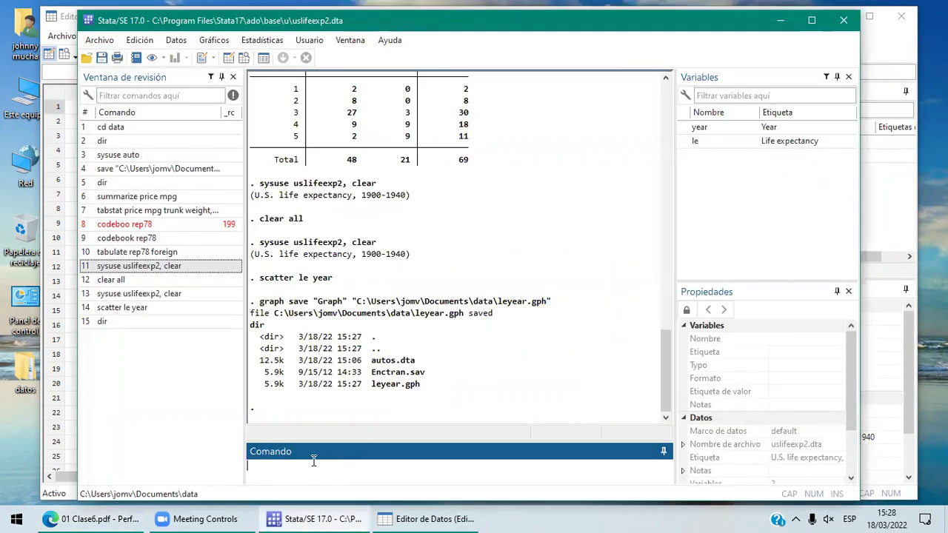
{"action": "key", "text": "ctrl+v"}
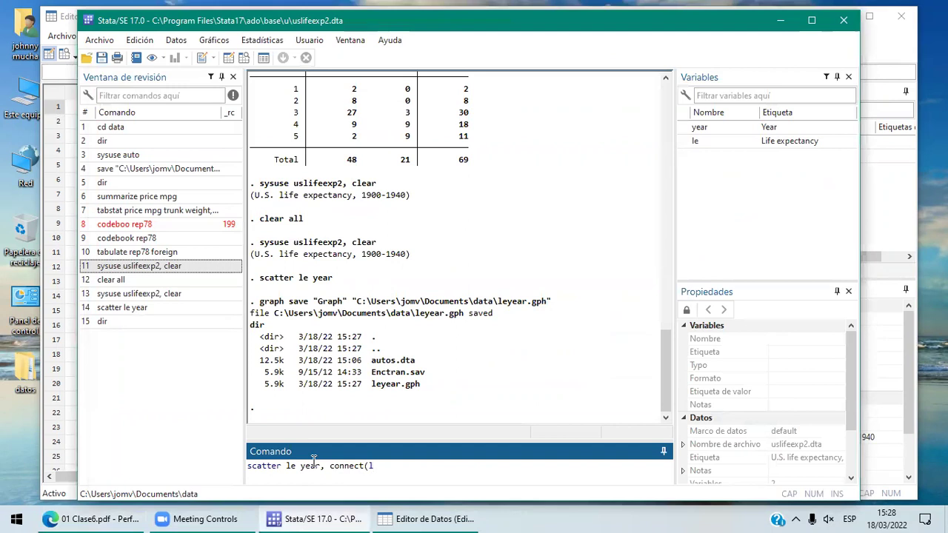
{"action": "type", "text": ")"}
{"action": "key", "text": "Return"}
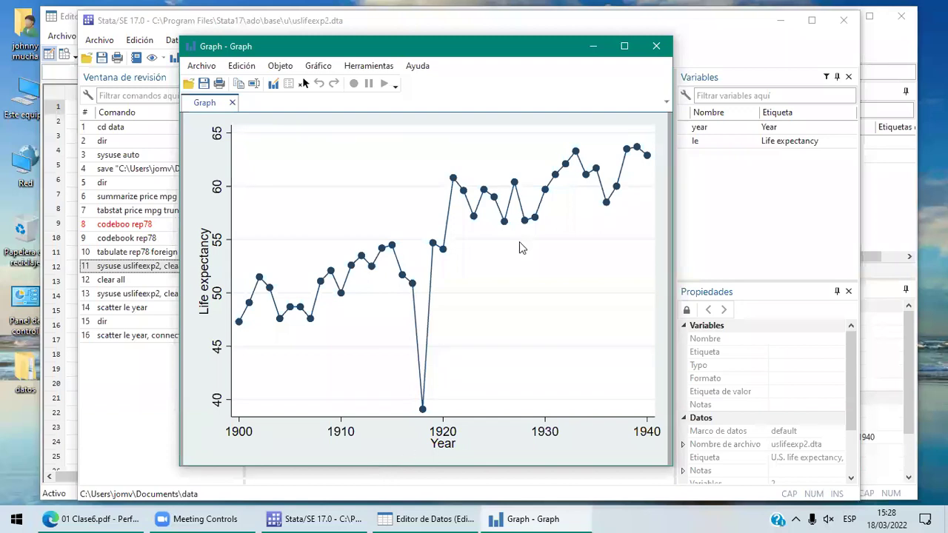
Step: Save the connected scatter graph as leyearL in the data folder and close the graph window
{"action": "left_click", "coordinate": [207, 87]}
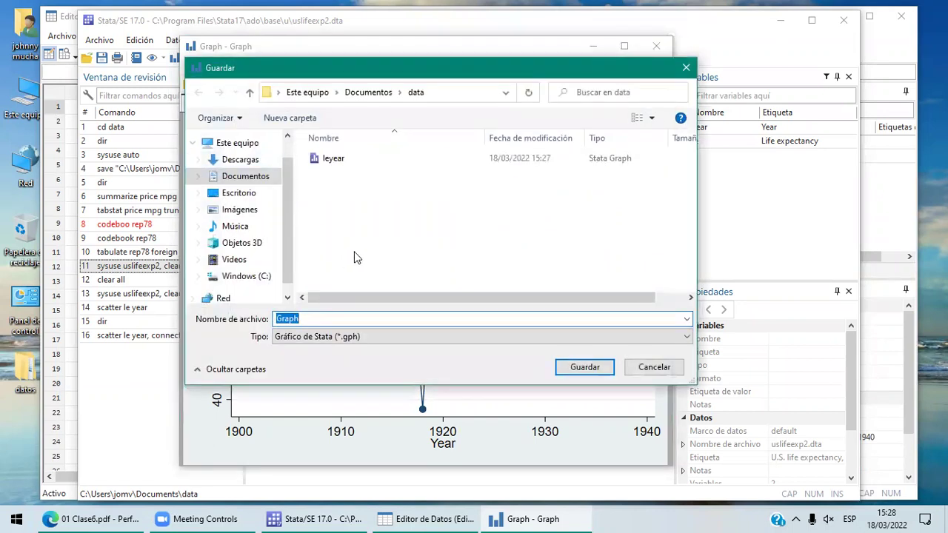
{"action": "left_click", "coordinate": [345, 158]}
{"action": "left_click", "coordinate": [316, 319]}
{"action": "left_click", "coordinate": [316, 319]}
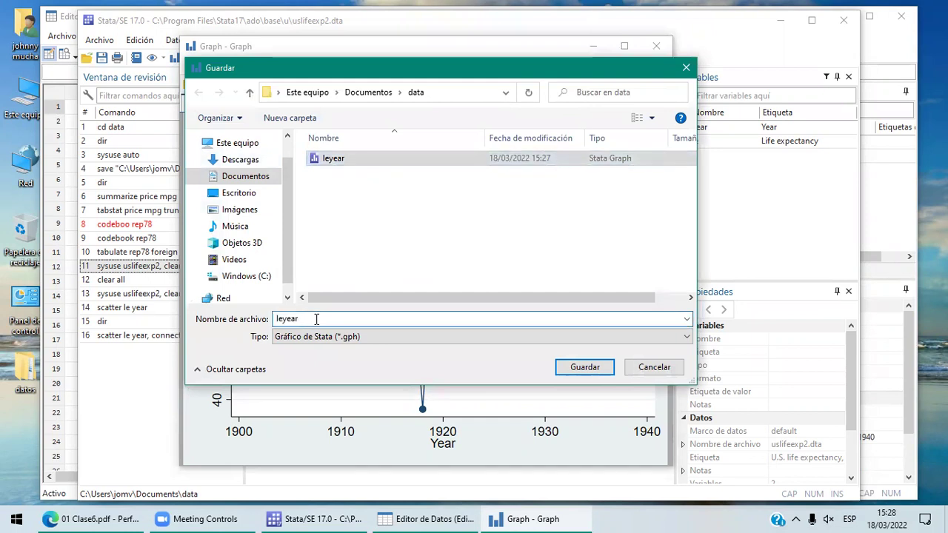
{"action": "type", "text": "l"}
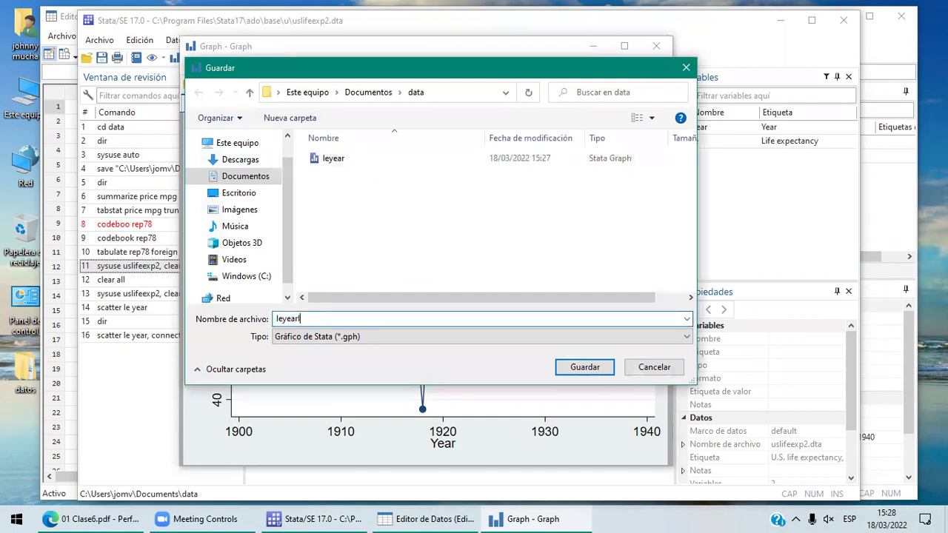
{"action": "key", "text": "BackSpace"}
{"action": "type", "text": "L"}
{"action": "left_click", "coordinate": [574, 367]}
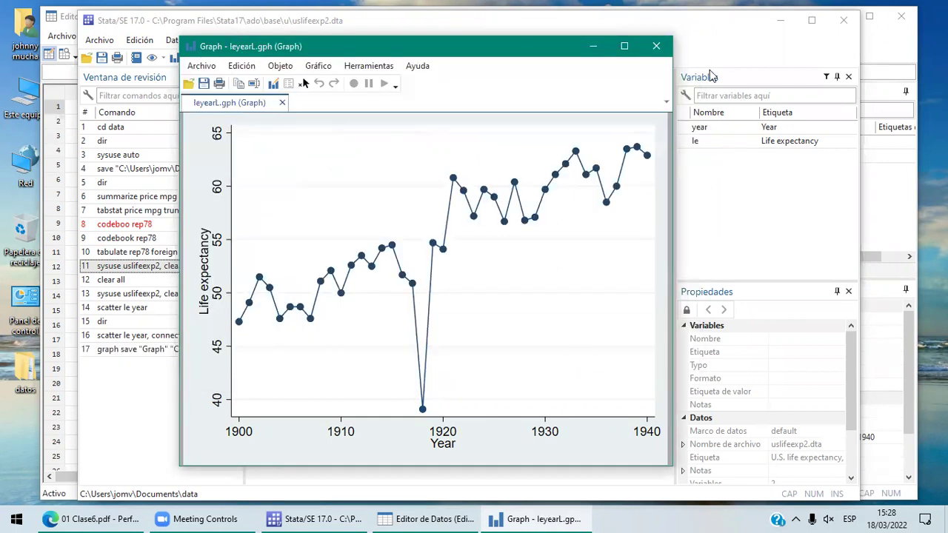
{"action": "left_click", "coordinate": [658, 48]}
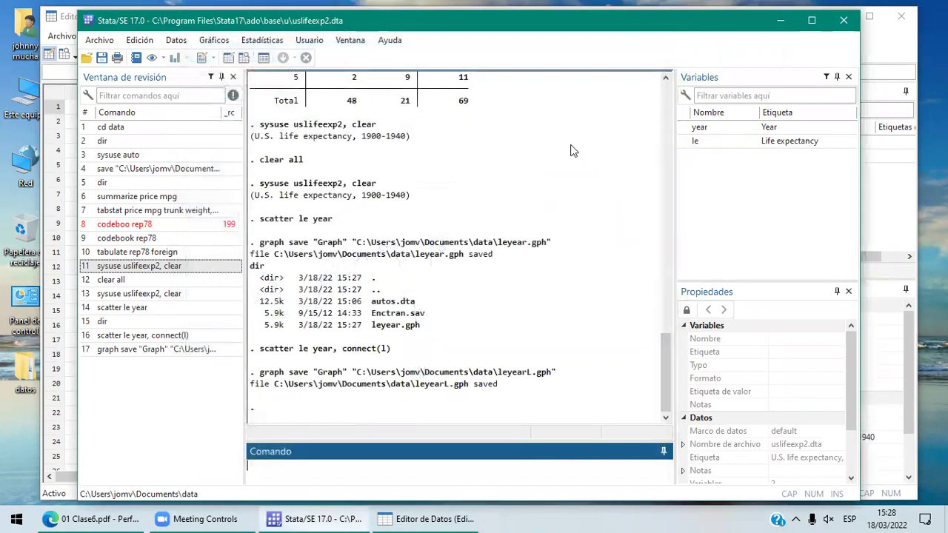
Step: Consult the by-group scatter example on page 6 of 01 Clase6.pdf and load the data in Stata with use autos.dta
{"action": "left_click", "coordinate": [96, 518]}
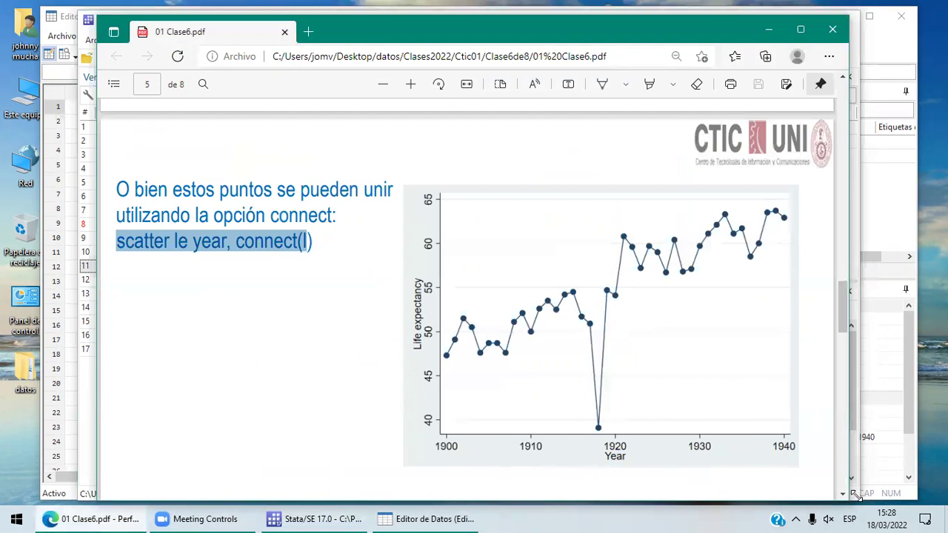
{"action": "scroll", "coordinate": [845, 496], "scroll_direction": "down", "scroll_amount": 3}
{"action": "scroll", "coordinate": [846, 497], "scroll_direction": "down", "scroll_amount": 3}
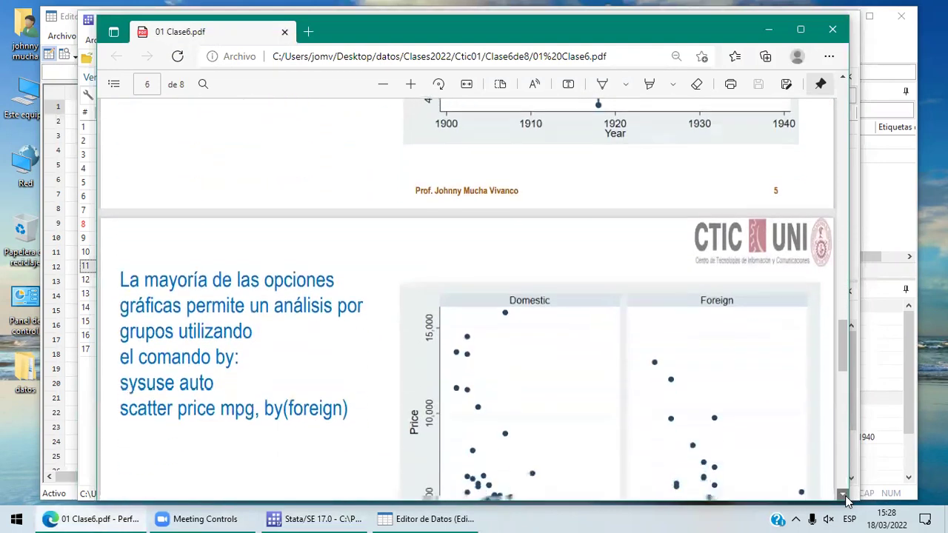
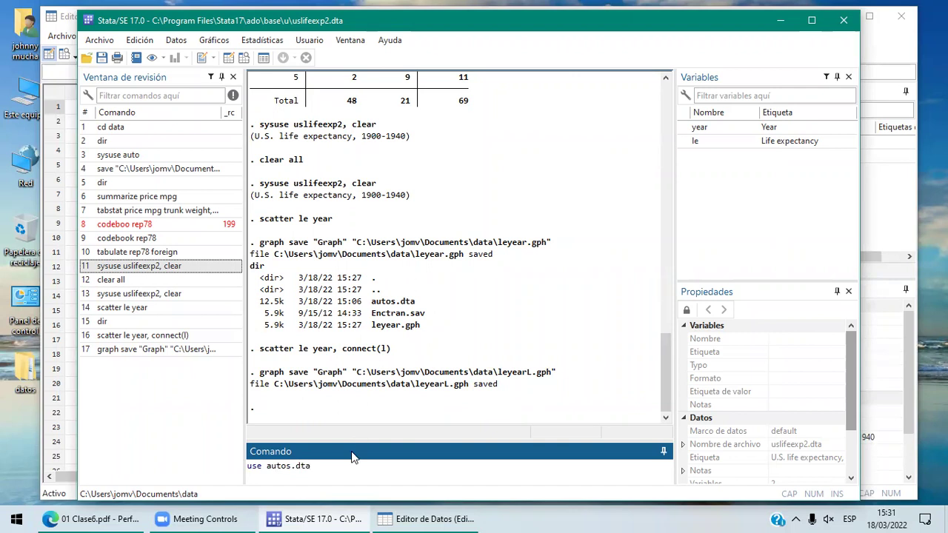
{"action": "key", "text": "Return"}
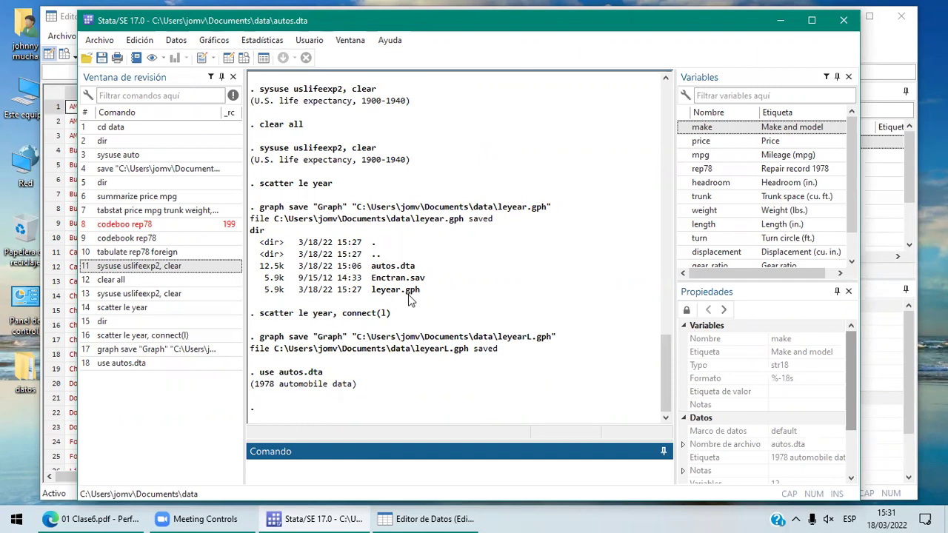
Step: Examine the variables of autos.dta in the Data Editor, from make across to foreign
{"action": "left_click", "coordinate": [428, 518]}
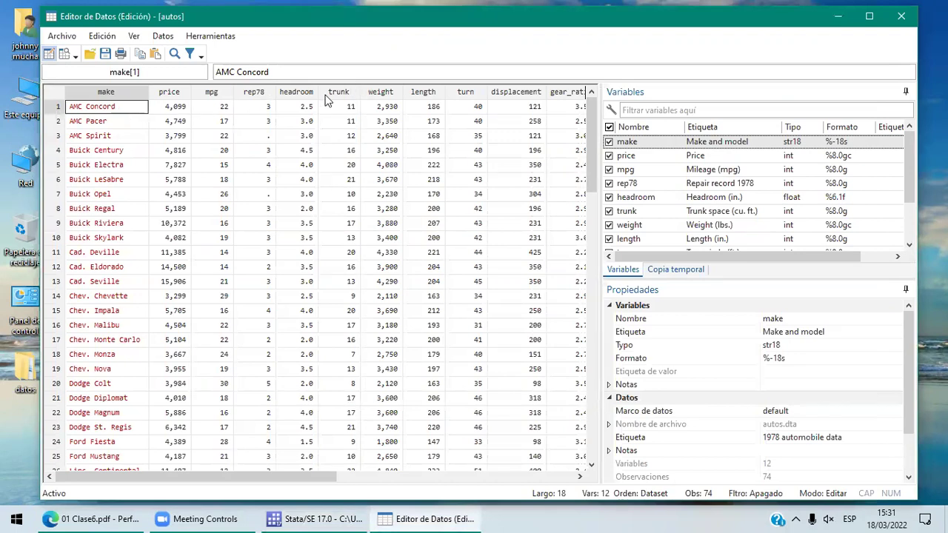
{"action": "left_click", "coordinate": [528, 107]}
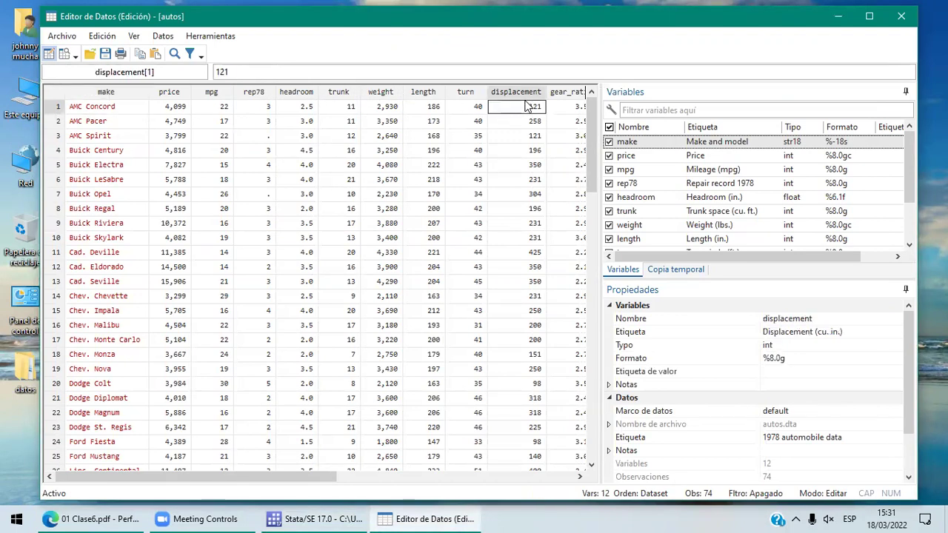
{"action": "left_click", "coordinate": [580, 476]}
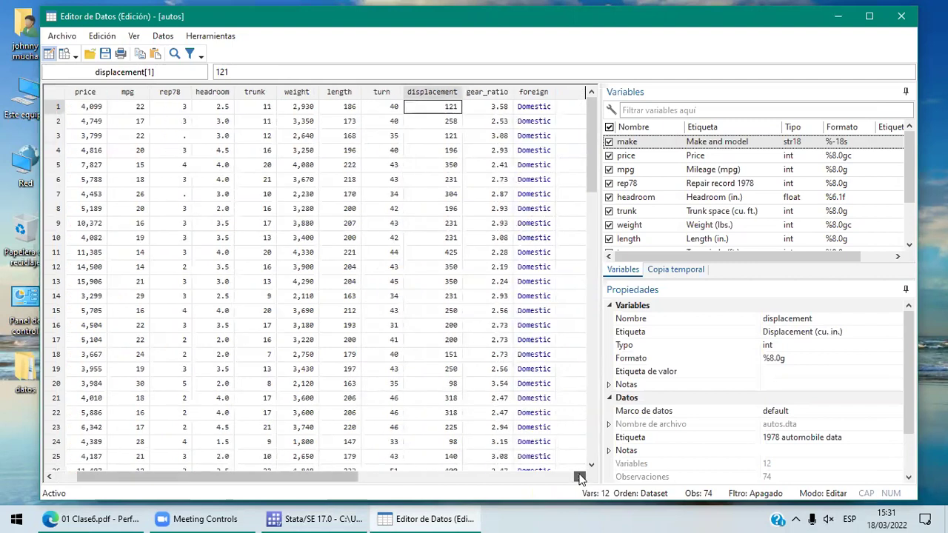
{"action": "left_click", "coordinate": [579, 475]}
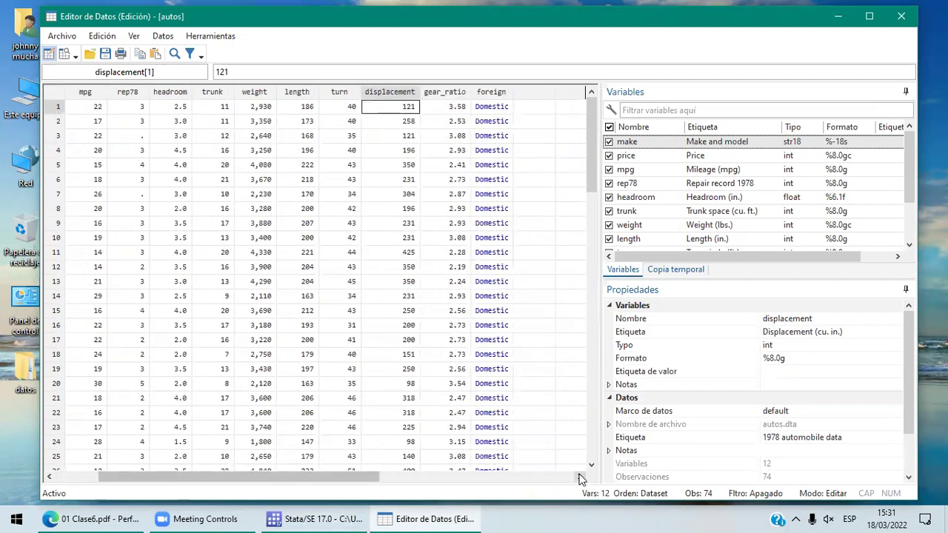
{"action": "left_click", "coordinate": [83, 477]}
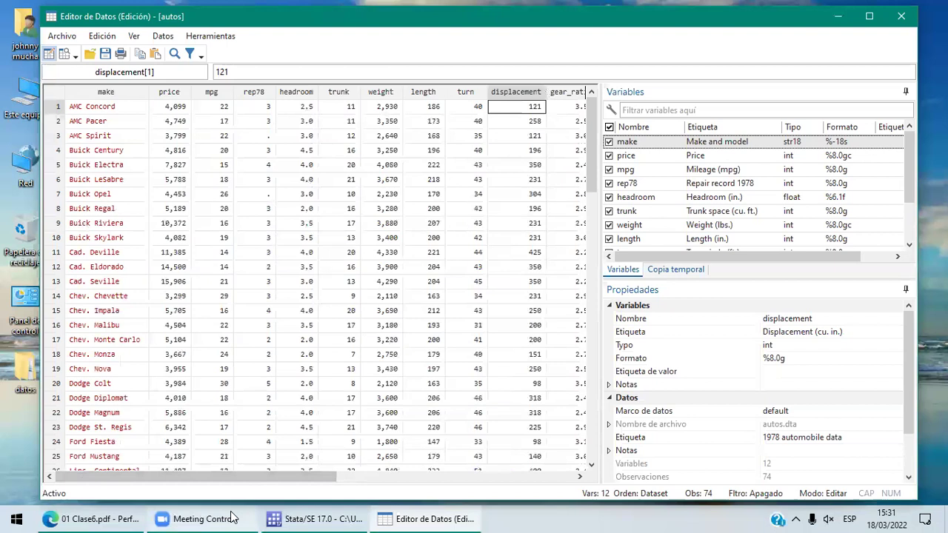
Step: Try to plot price against mpg by group in Stata with by foreign: scatter price mpg
{"action": "left_click", "coordinate": [301, 516]}
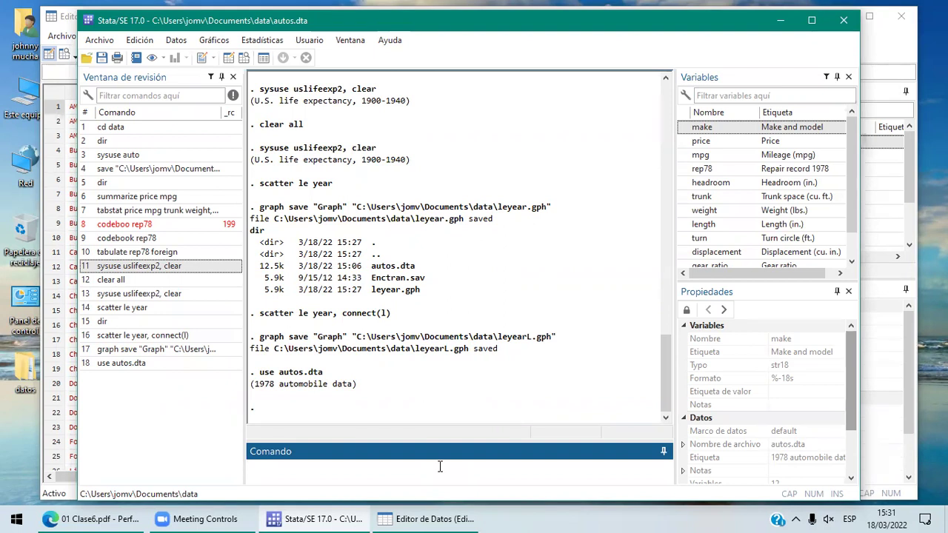
{"action": "type", "text": "by foreign: scatter"}
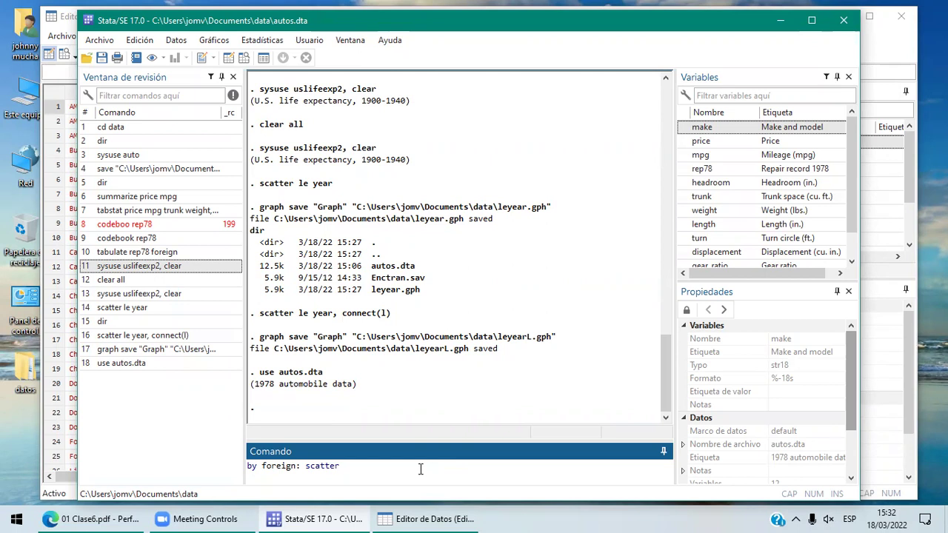
{"action": "left_click", "coordinate": [118, 518]}
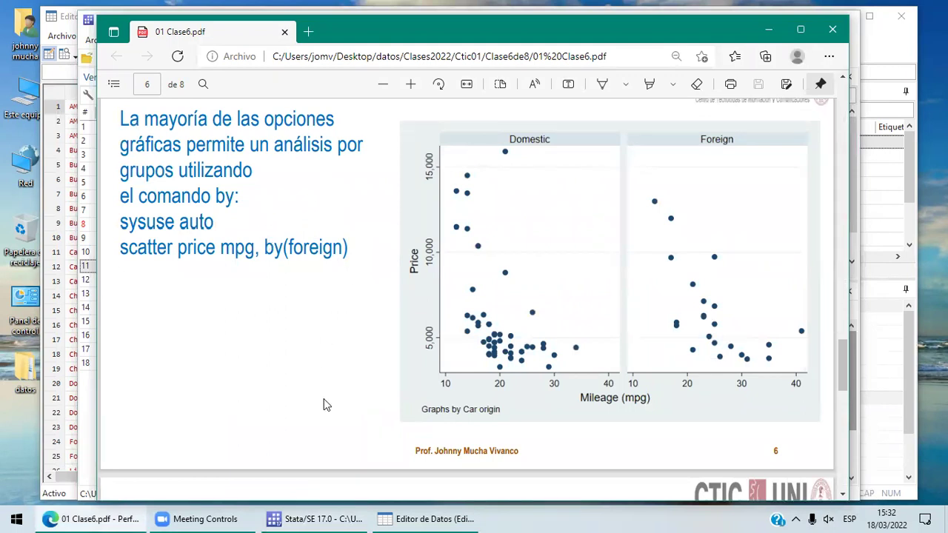
{"action": "left_click", "coordinate": [348, 517]}
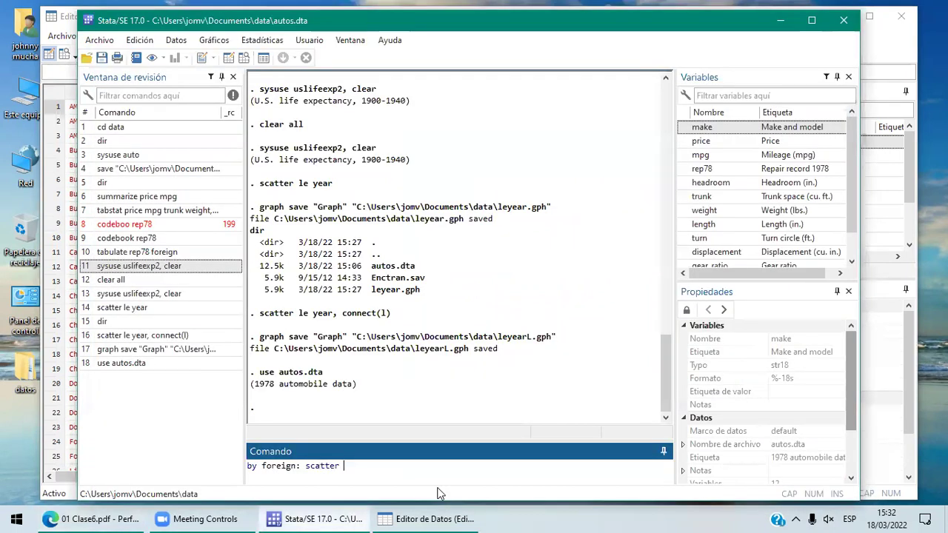
{"action": "mouse_move", "coordinate": [312, 517]}
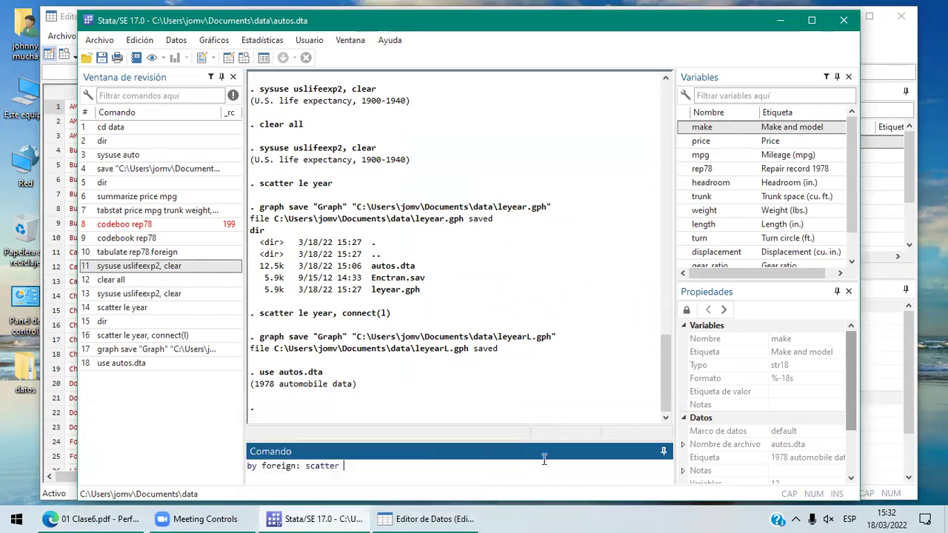
{"action": "type", "text": "price mpg"}
{"action": "key", "text": "Return"}
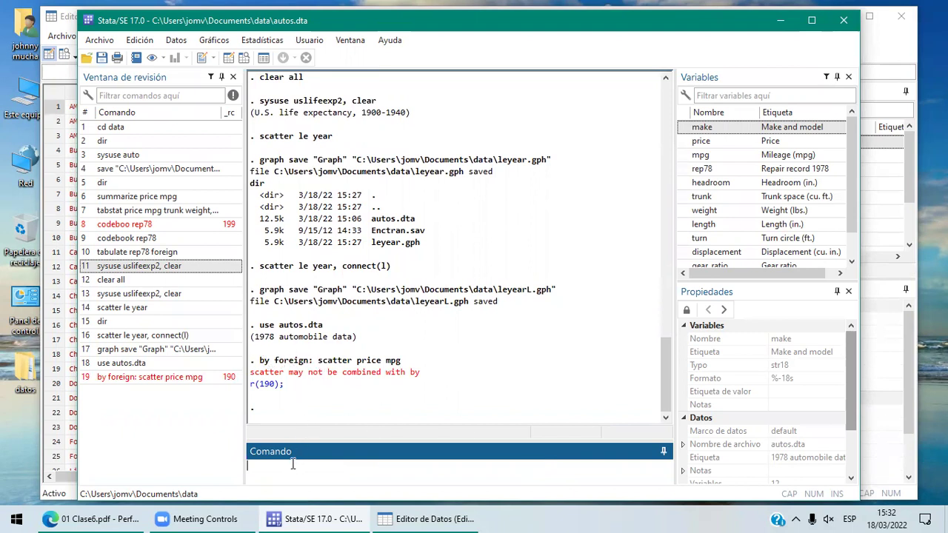
Step: Check the command syntax on page 6 of 01 Clase6.pdf and run scatter price mpg, by(foreign) in Stata
{"action": "type", "text": "scatter price mpg,"}
{"action": "left_click", "coordinate": [93, 518]}
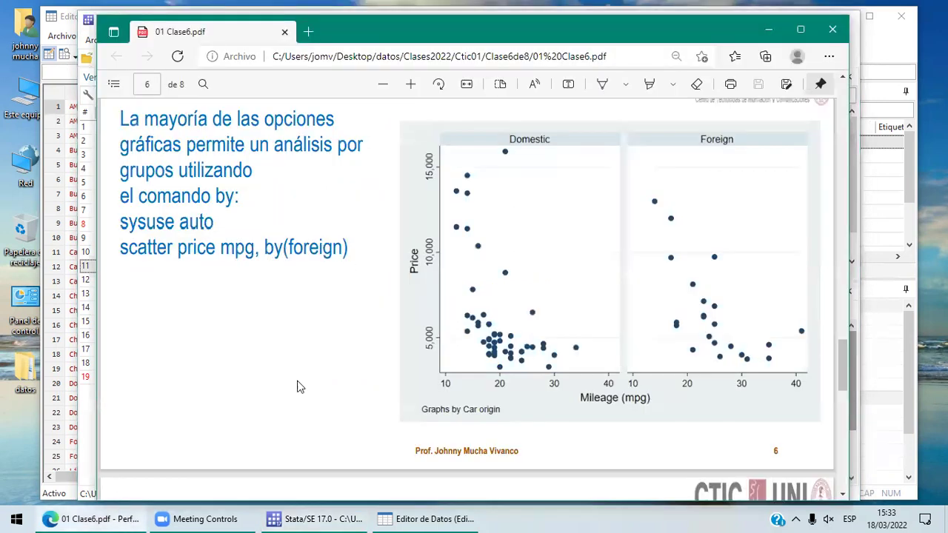
{"action": "left_click", "coordinate": [313, 518]}
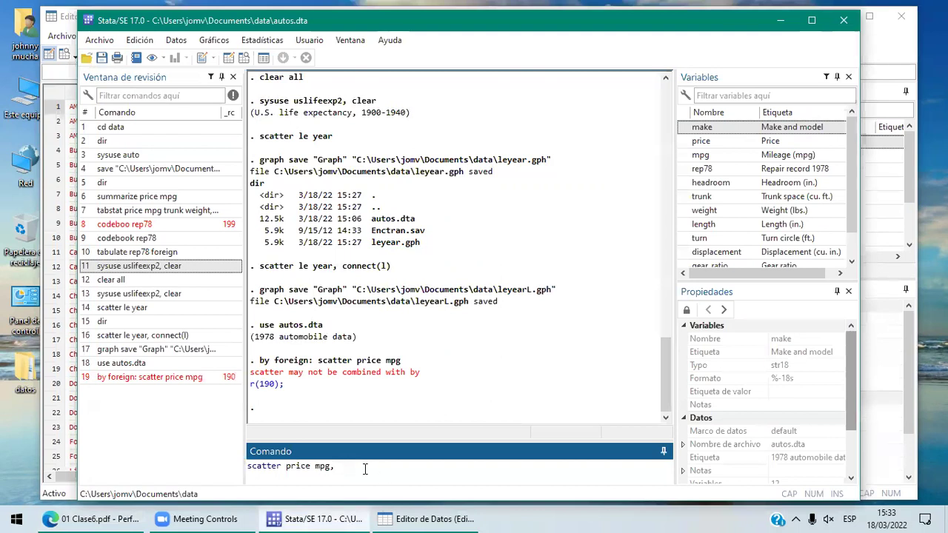
{"action": "type", "text": "by(foreign)"}
{"action": "key", "text": "Return"}
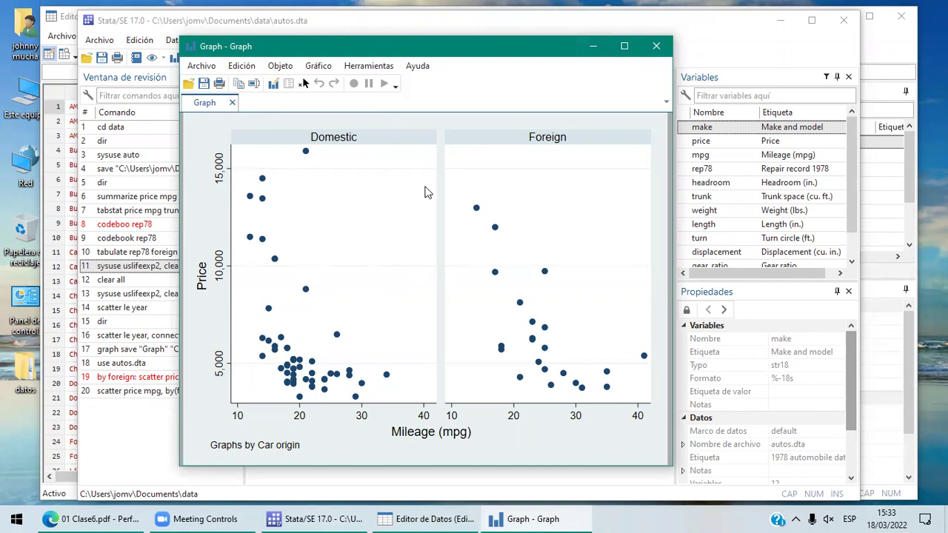
Step: Save the by-group scatter graph as plot1 in the data folder and close the graph window
{"action": "left_click", "coordinate": [205, 85]}
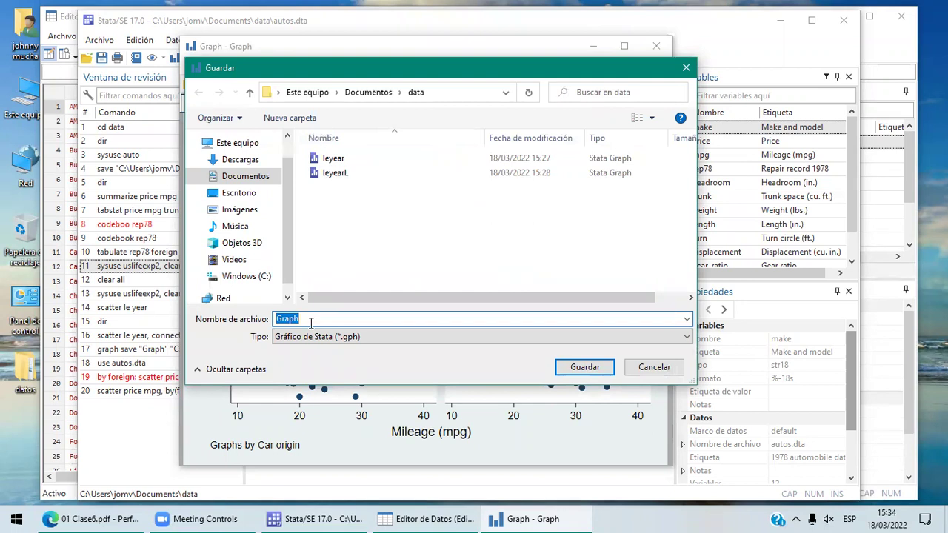
{"action": "type", "text": "plot1"}
{"action": "left_click", "coordinate": [584, 367]}
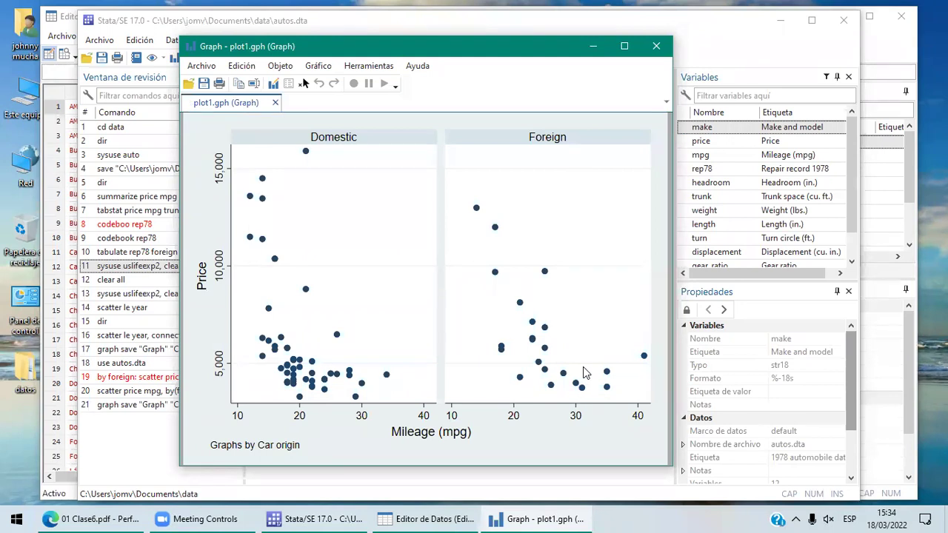
{"action": "left_click", "coordinate": [655, 47]}
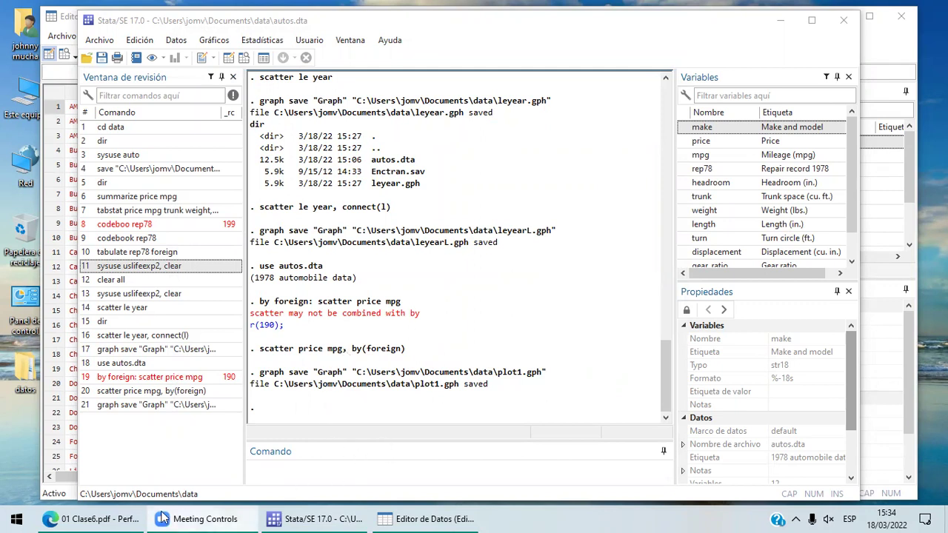
Step: Consult the Caso2 exercise on page 7 of 01 Clase6.pdf and remove the loaded dataset in Stata with clear
{"action": "left_click", "coordinate": [130, 516]}
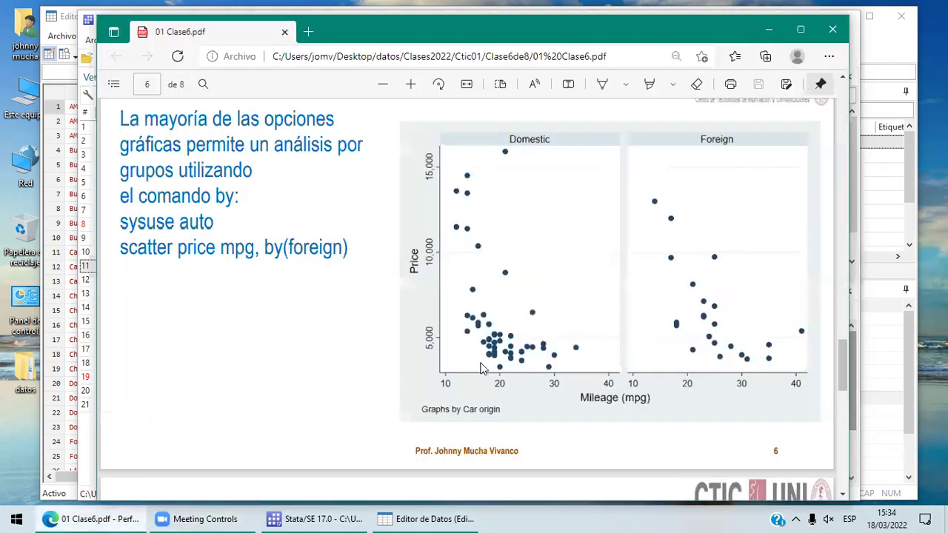
{"action": "left_click", "coordinate": [842, 493]}
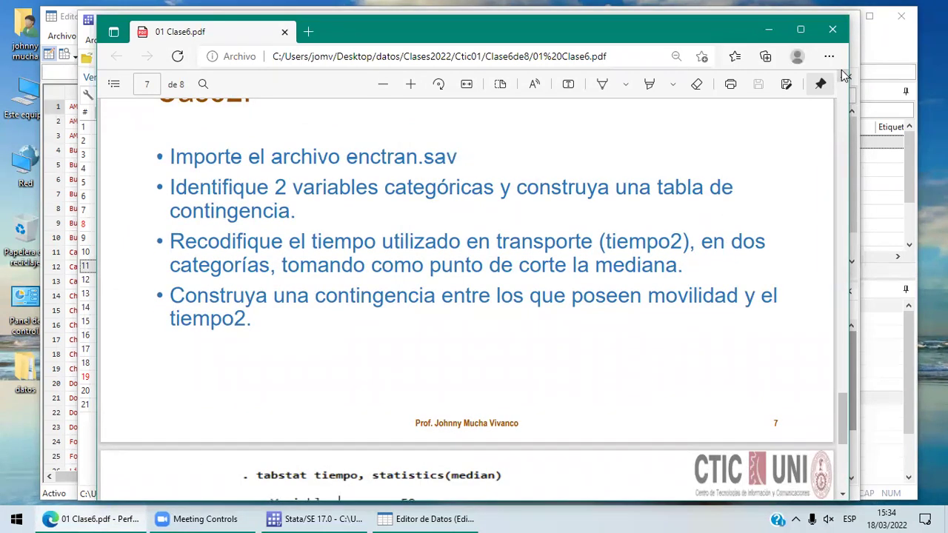
{"action": "scroll", "coordinate": [844, 74], "scroll_direction": "up", "scroll_amount": 1}
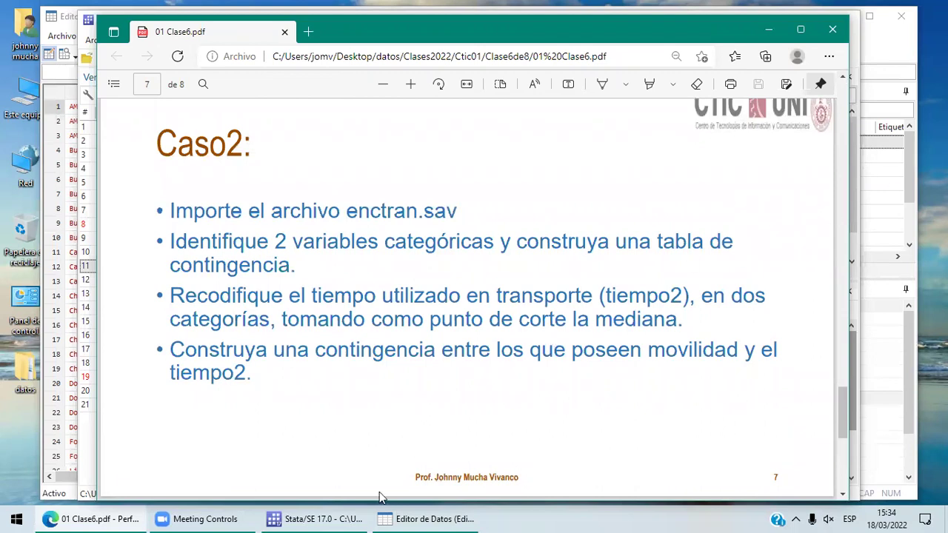
{"action": "left_click", "coordinate": [333, 518]}
{"action": "type", "text": "clear"}
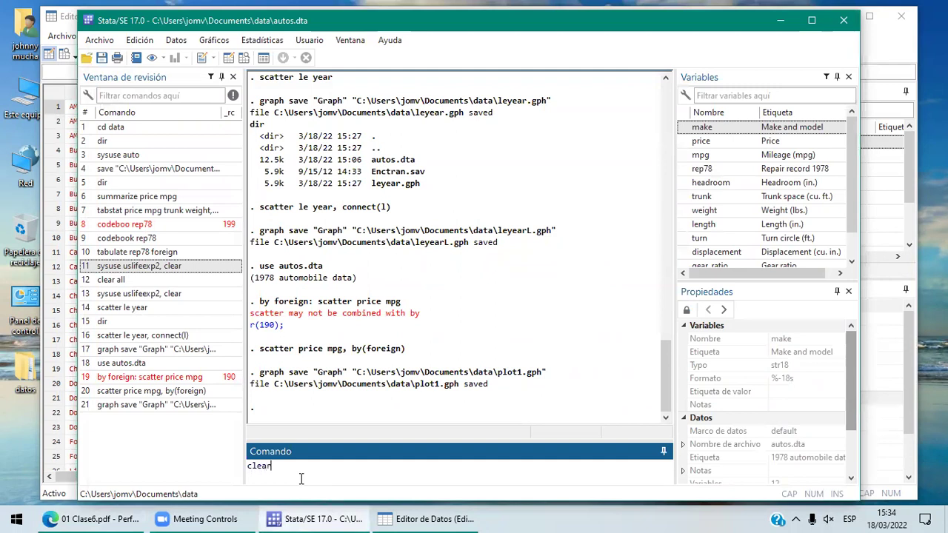
{"action": "key", "text": "Return"}
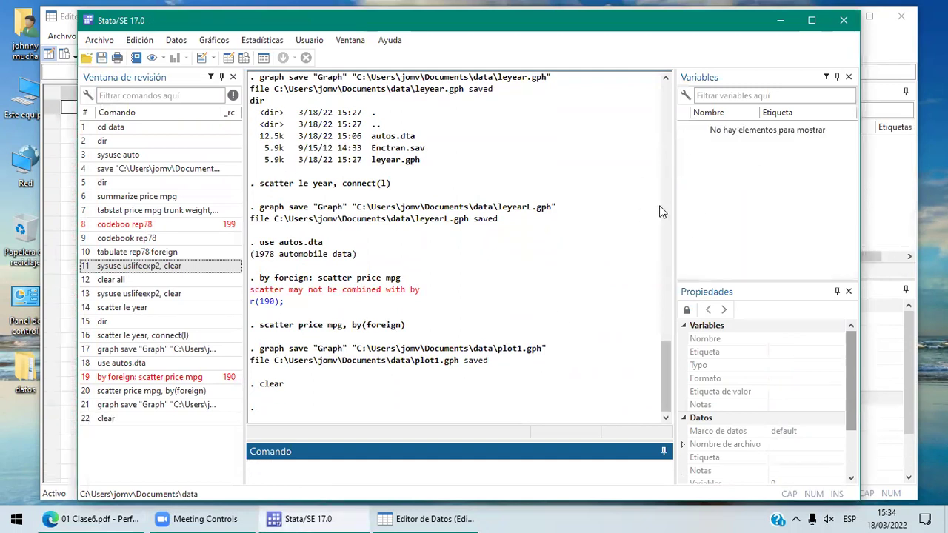
Step: Locate the SPSS file Enctran in the Documentos\data folder in File Explorer and return to Stata
{"action": "left_click", "coordinate": [115, 518]}
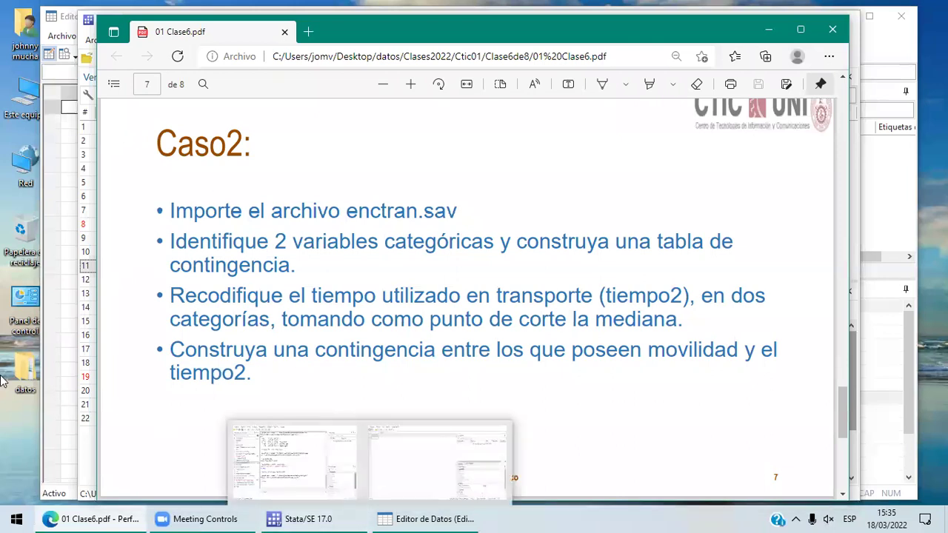
{"action": "left_click", "coordinate": [30, 31]}
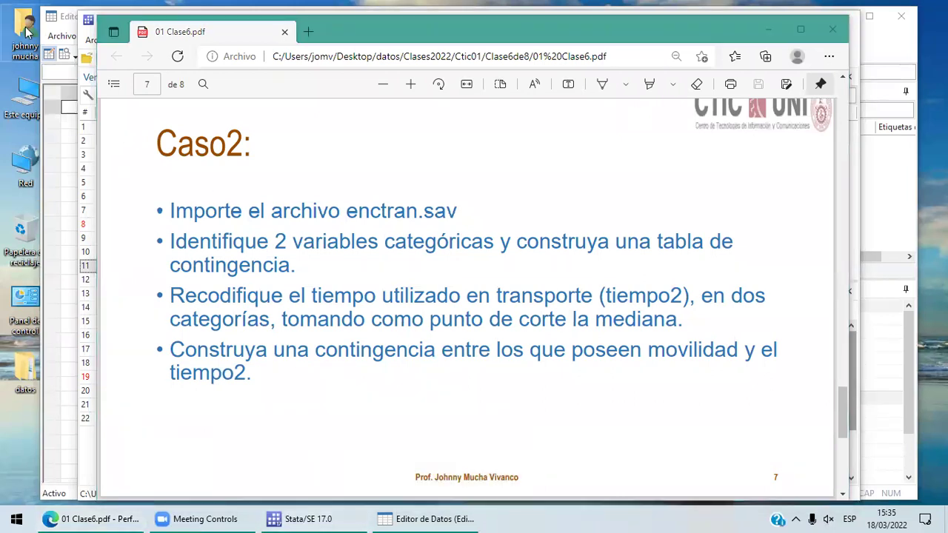
{"action": "key", "text": "Return"}
{"action": "left_click", "coordinate": [566, 211]}
{"action": "double_click", "coordinate": [566, 211]}
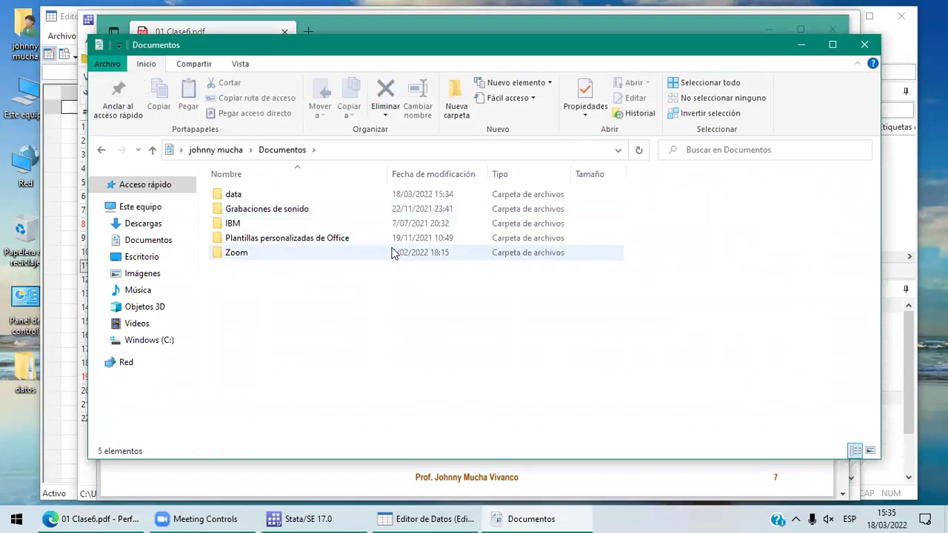
{"action": "double_click", "coordinate": [260, 194]}
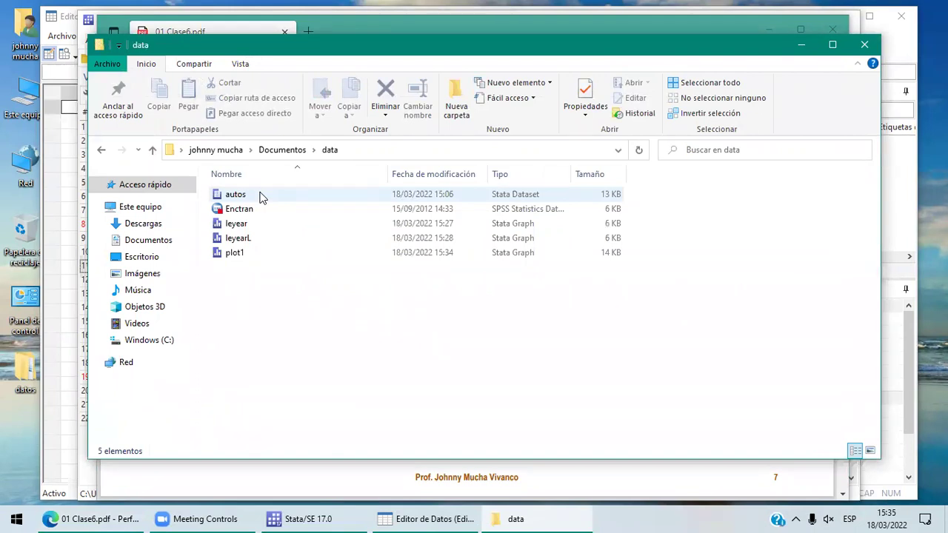
{"action": "left_click", "coordinate": [259, 213]}
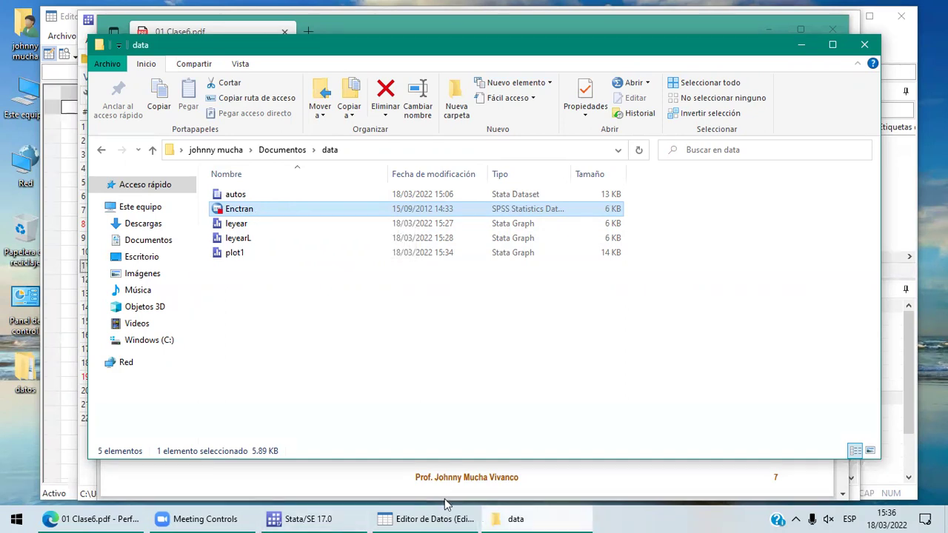
{"action": "left_click", "coordinate": [346, 517]}
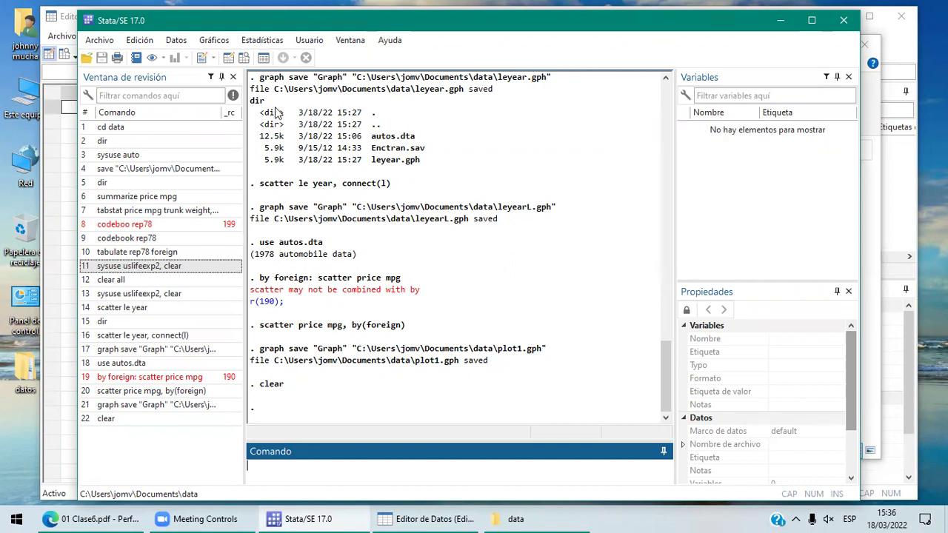
{"action": "left_click", "coordinate": [104, 45]}
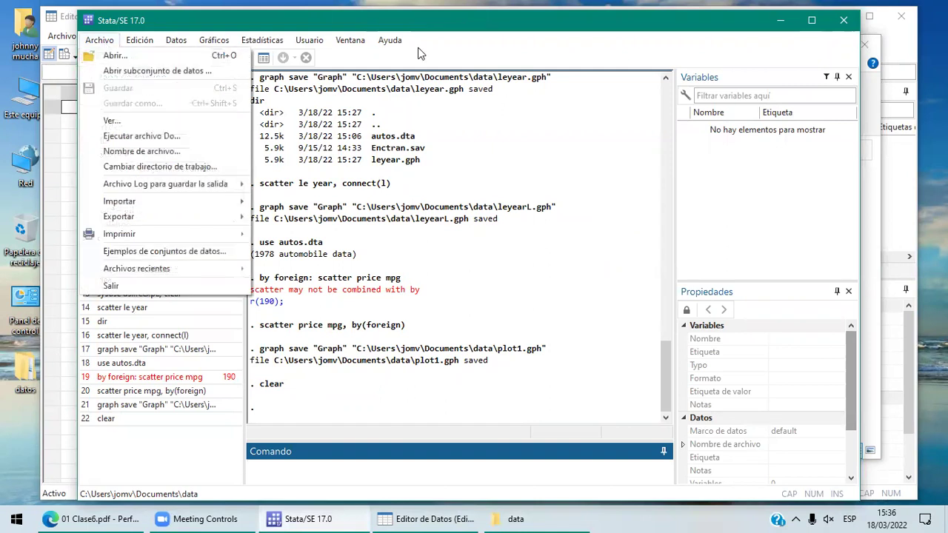
{"action": "left_click", "coordinate": [464, 41]}
{"action": "key", "text": "ctrl+o"}
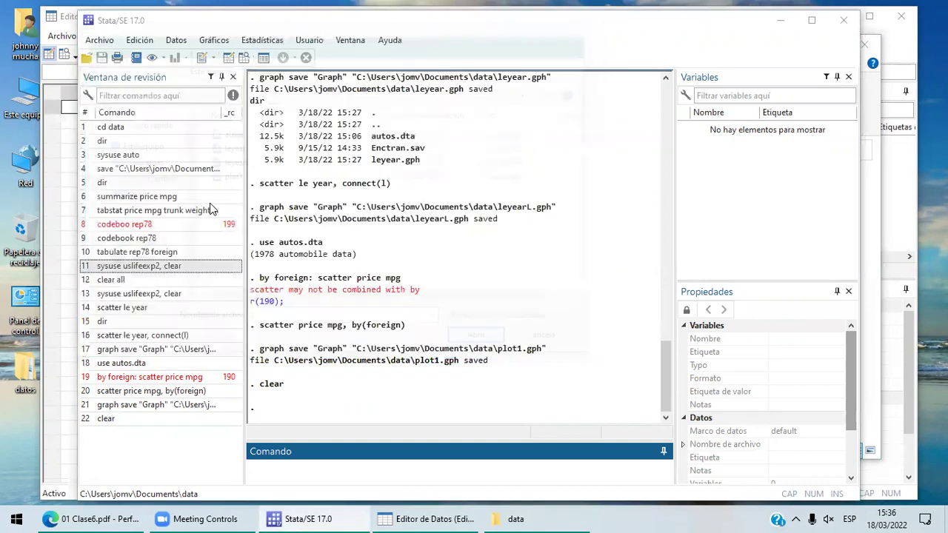
Step: Start an SPSS data import in Stata and choose Enctran.sav from the Documentos\data folder as the source file
{"action": "key", "text": "alt+a"}
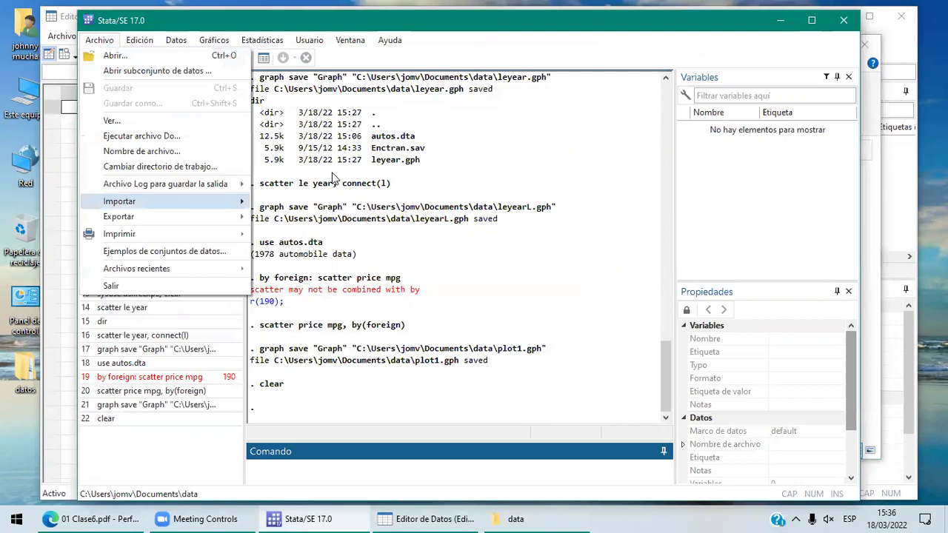
{"action": "key", "text": "Right"}
{"action": "key", "text": "Down"}
{"action": "key", "text": "Down"}
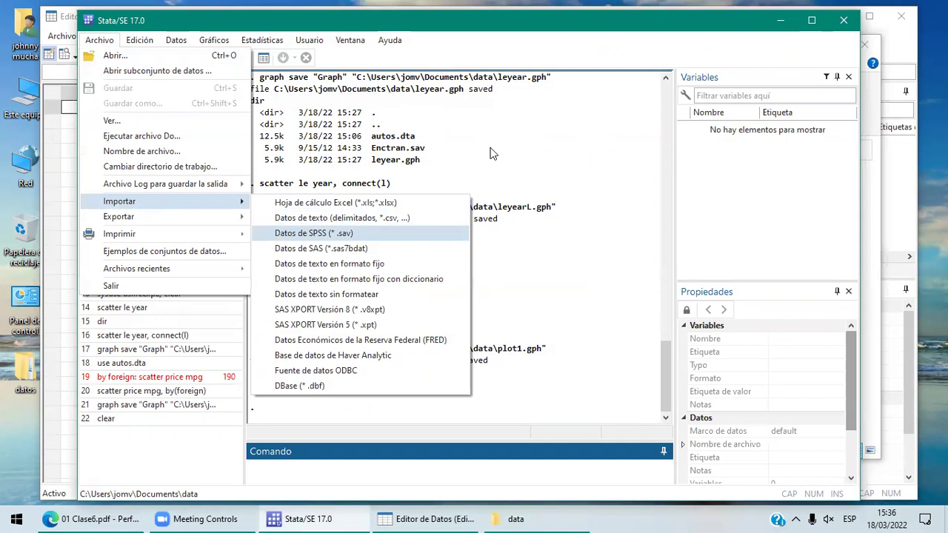
{"action": "key", "text": "Return"}
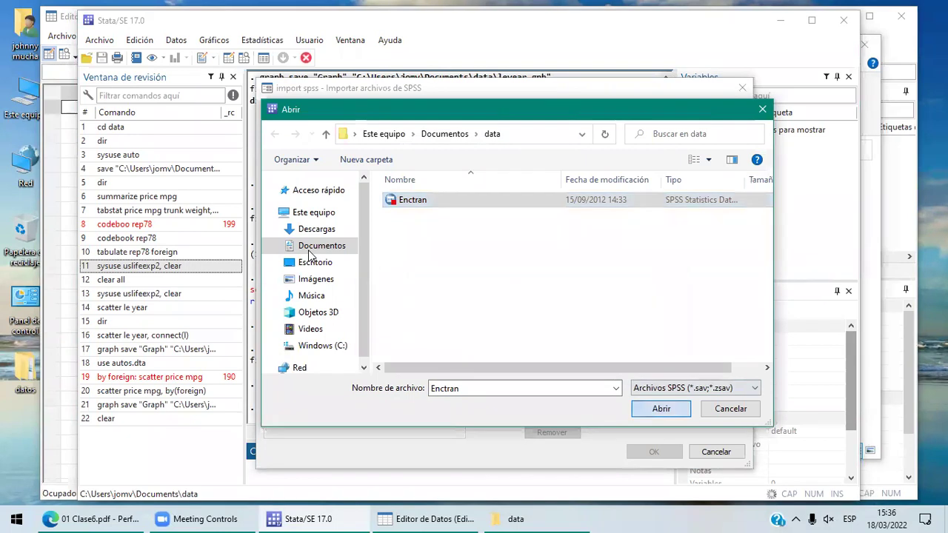
{"action": "key", "text": "Return"}
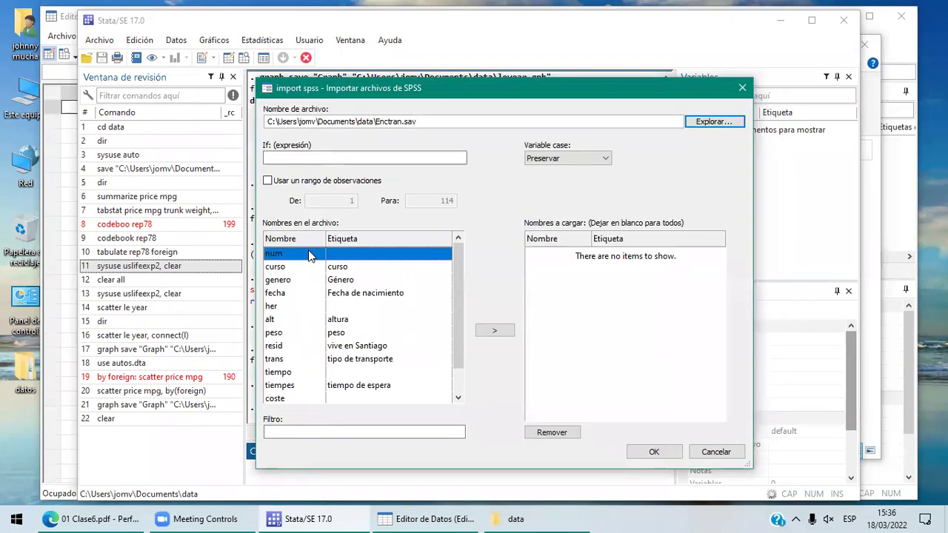
Step: Add all variables from num to vehiculo to the list to load and run the SPSS import
{"action": "key", "text": "shift+End"}
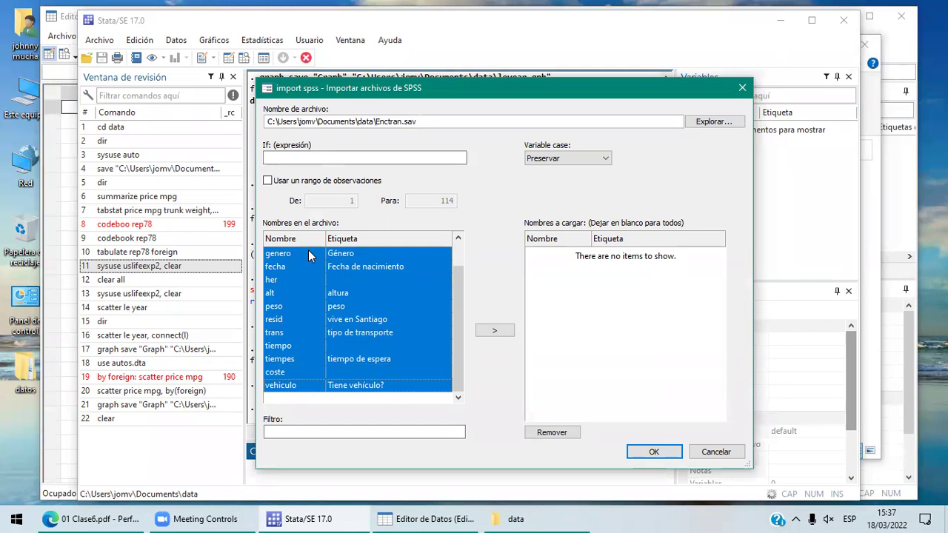
{"action": "left_click", "coordinate": [494, 331]}
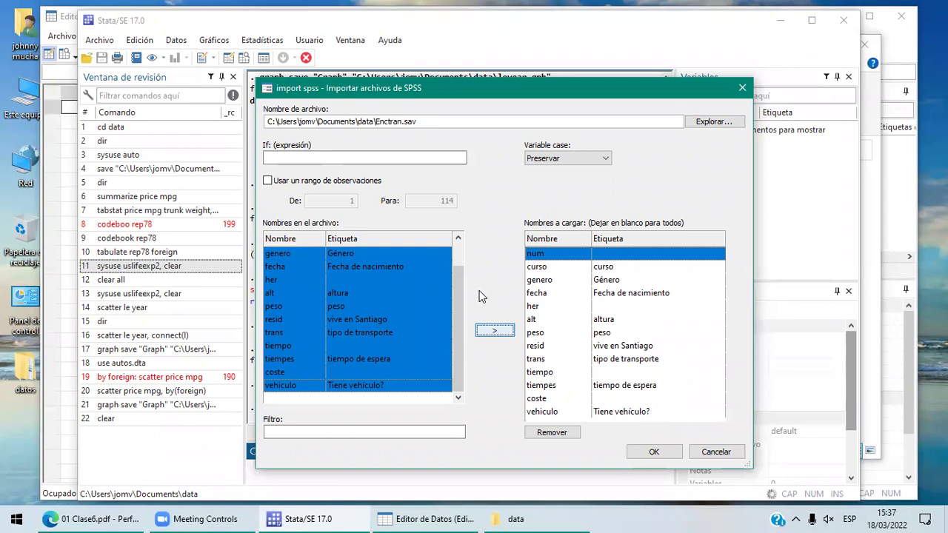
{"action": "left_click", "coordinate": [670, 452]}
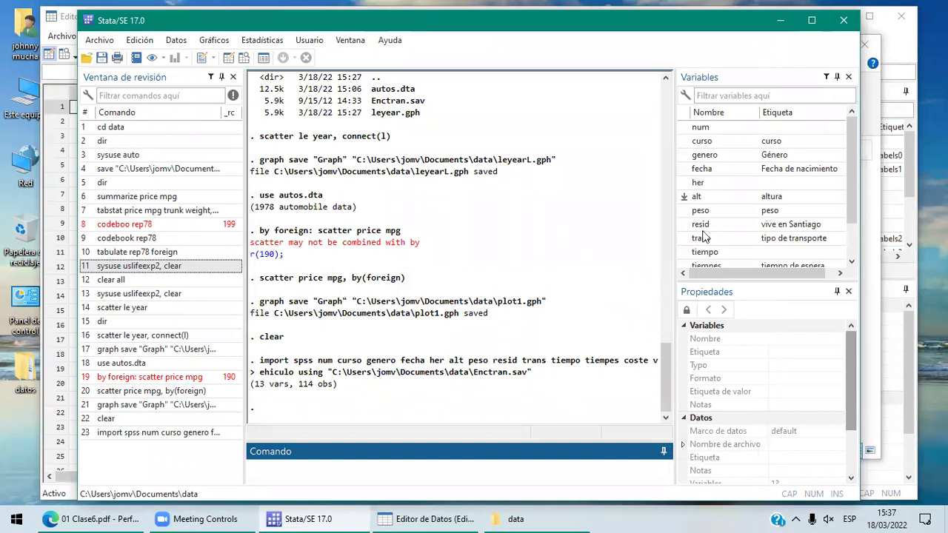
Step: Examine the imported data in the Data Editor, checking the genero, trans and vehiculo columns
{"action": "left_click", "coordinate": [435, 515]}
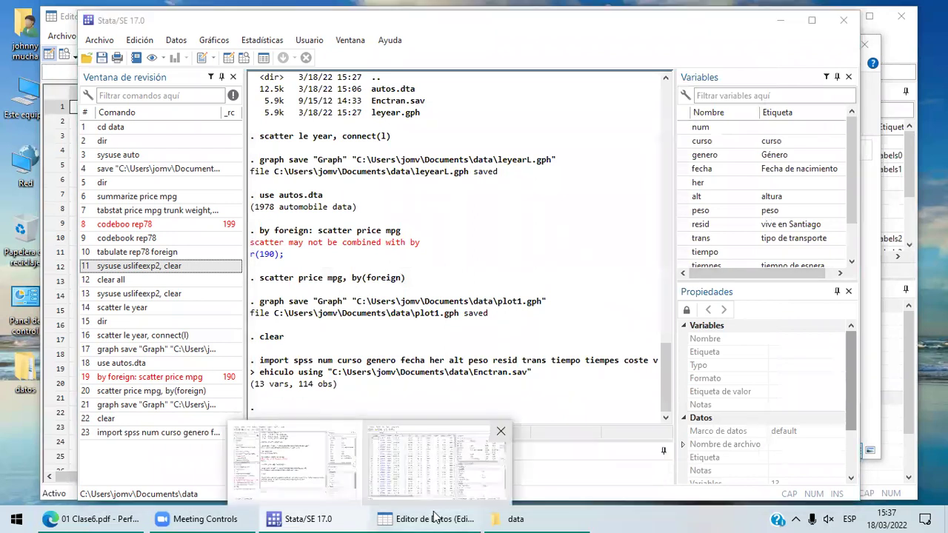
{"action": "left_click", "coordinate": [437, 459]}
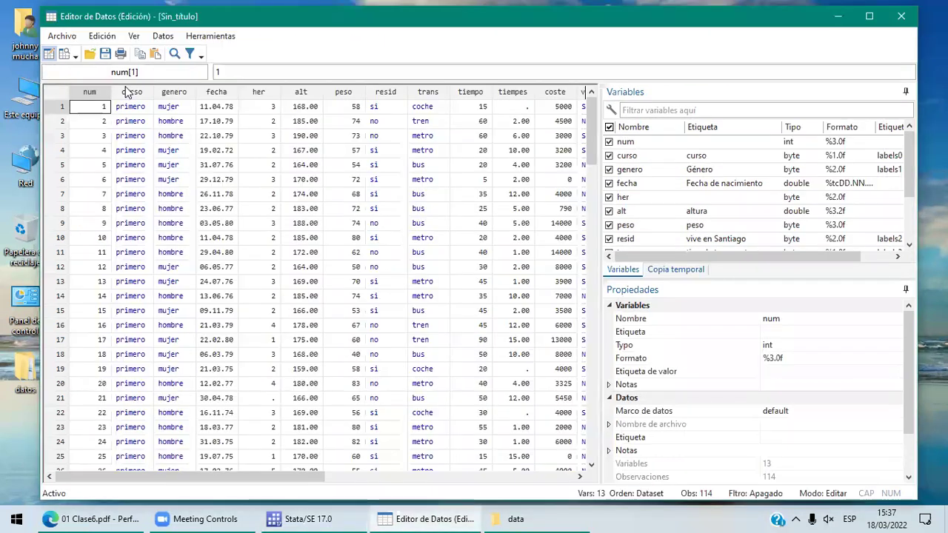
{"action": "left_click", "coordinate": [185, 88]}
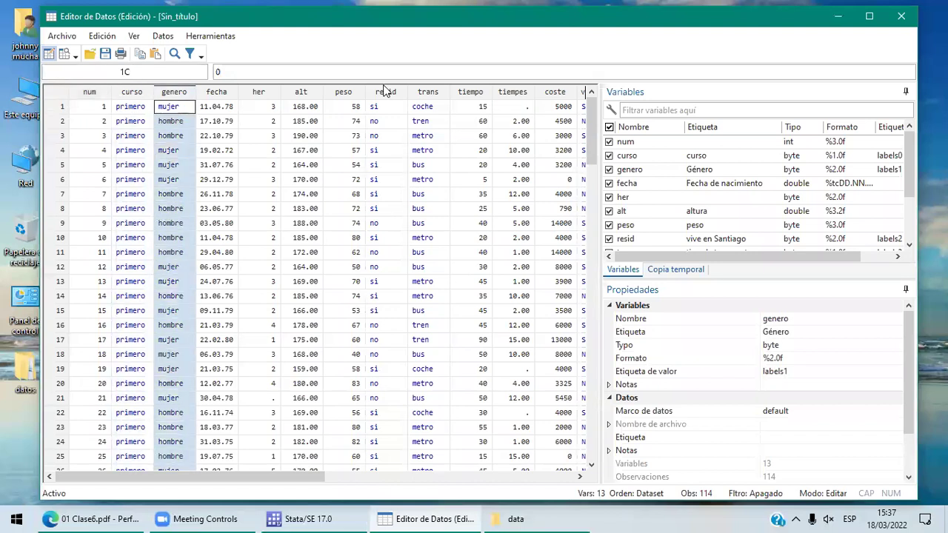
{"action": "left_click", "coordinate": [422, 94]}
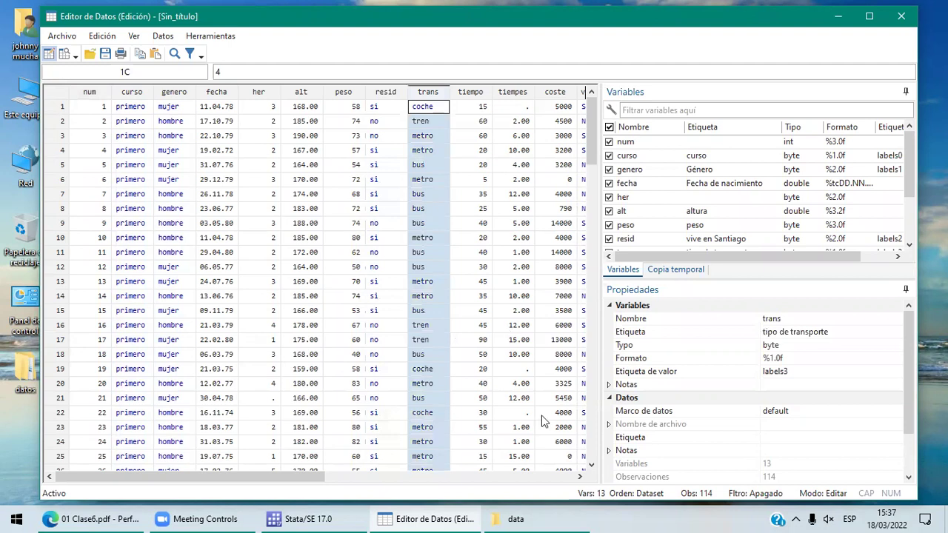
{"action": "left_click", "coordinate": [580, 476]}
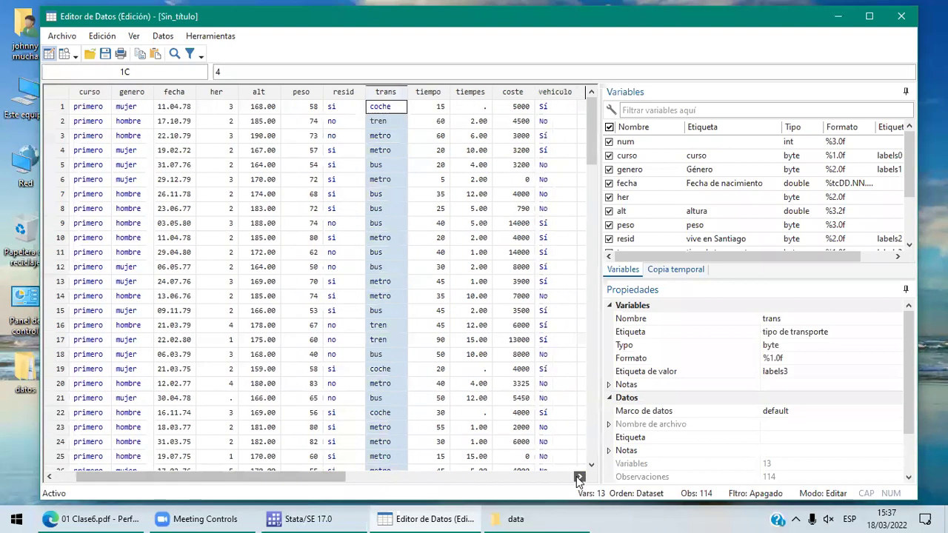
{"action": "left_click", "coordinate": [579, 476]}
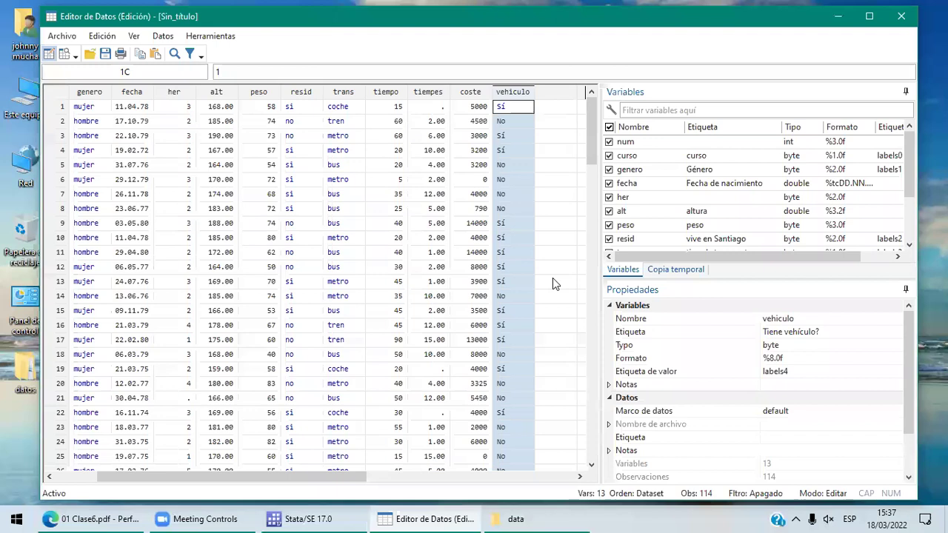
Step: Save the imported dataset as enctran in Stata format (*.dta) in the Documentos\data folder
{"action": "left_click", "coordinate": [63, 36]}
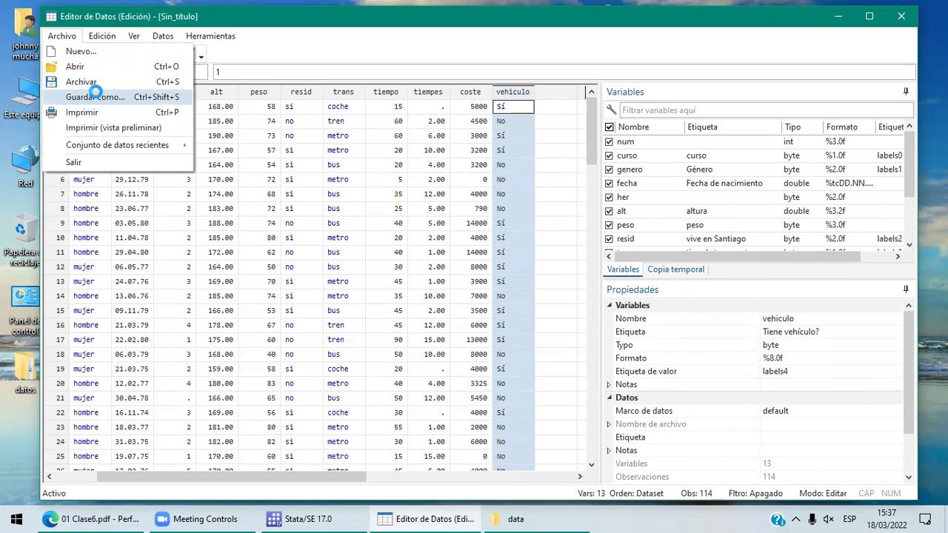
{"action": "left_click", "coordinate": [95, 92]}
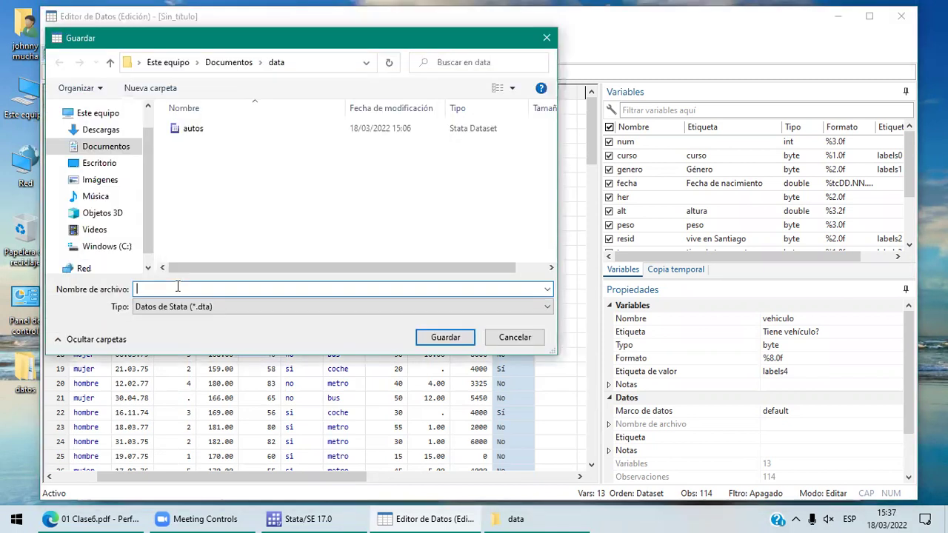
{"action": "type", "text": "enc"}
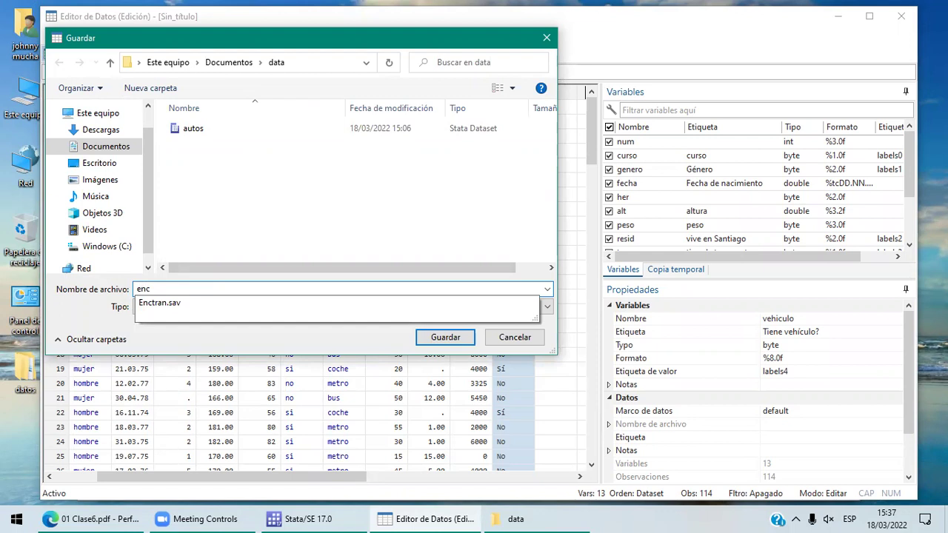
{"action": "type", "text": "tran"}
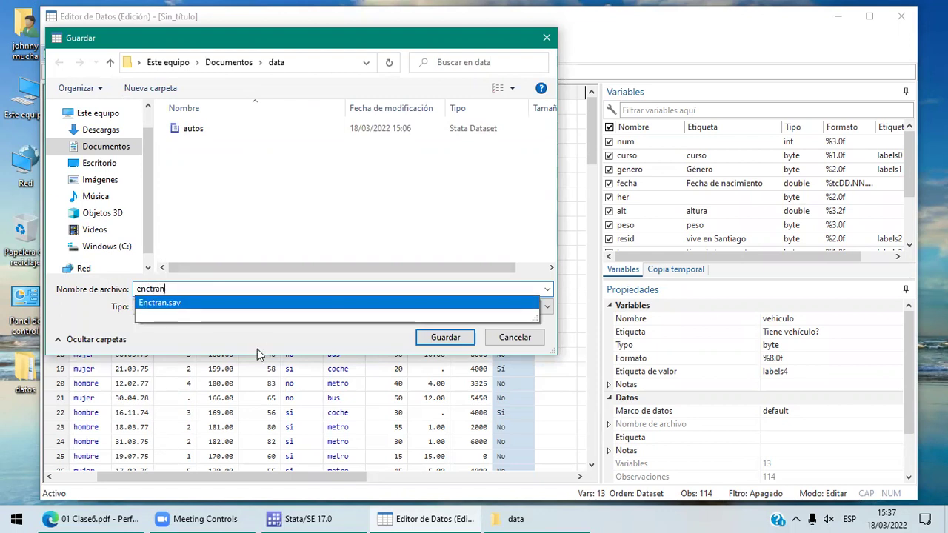
{"action": "key", "text": "Escape"}
{"action": "left_click", "coordinate": [457, 338]}
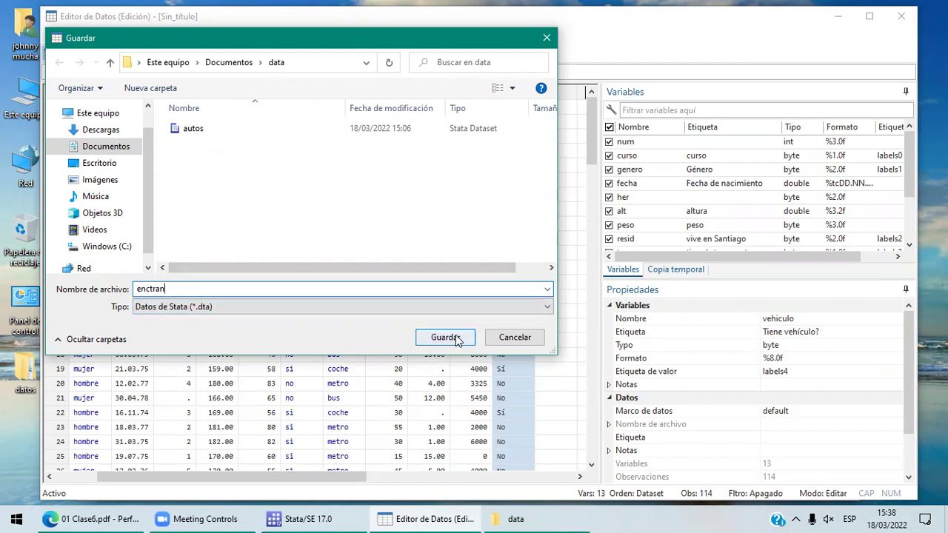
{"action": "left_click", "coordinate": [457, 339]}
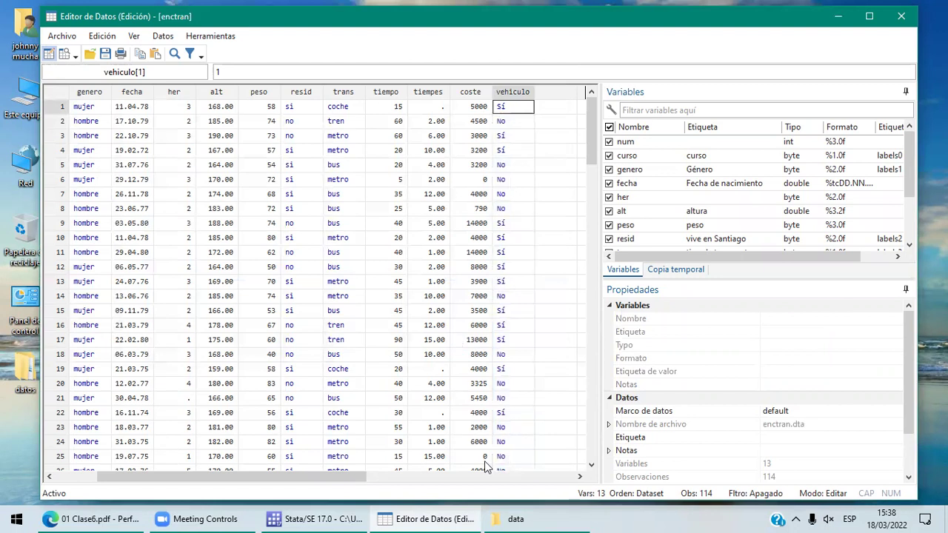
Step: Check the data folder in File Explorer for the enctran Stata dataset and close the folder window
{"action": "left_click", "coordinate": [530, 517]}
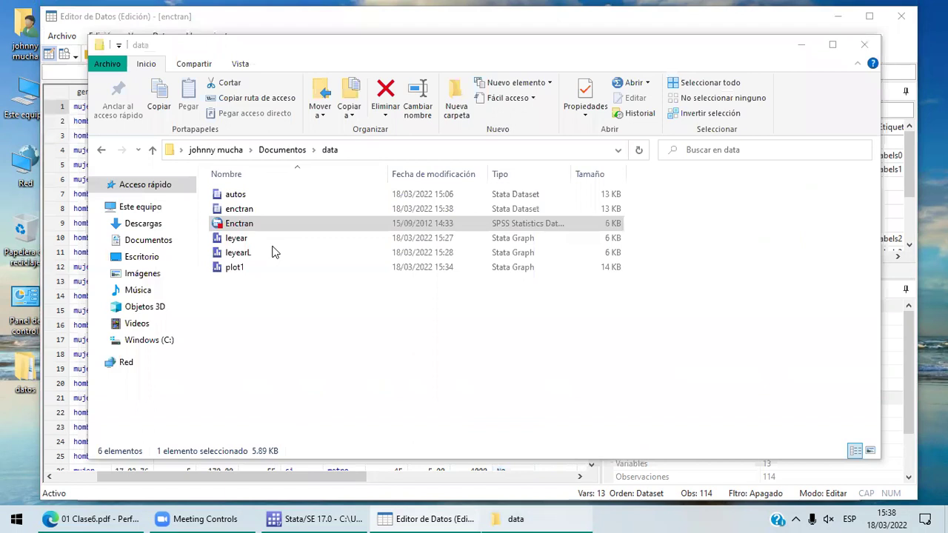
{"action": "key", "text": "Up"}
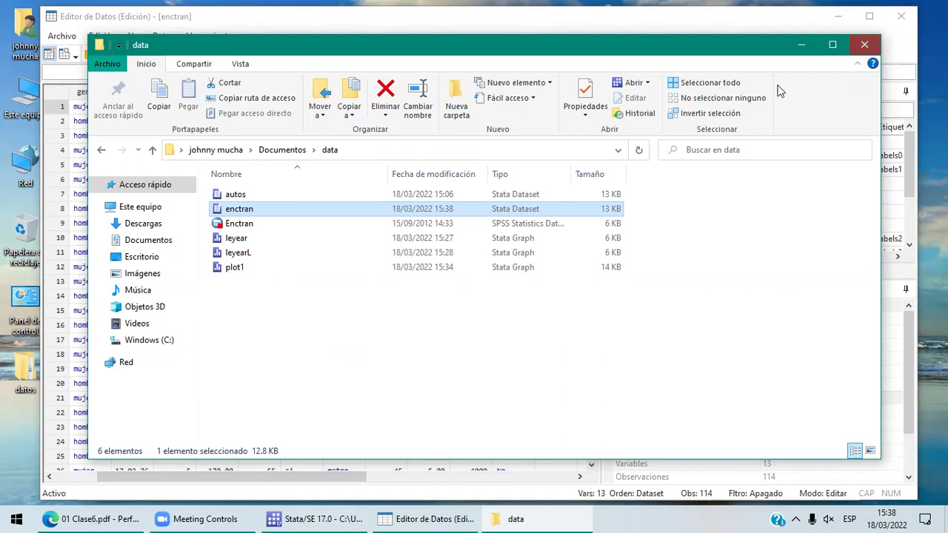
{"action": "key", "text": "alt+F4"}
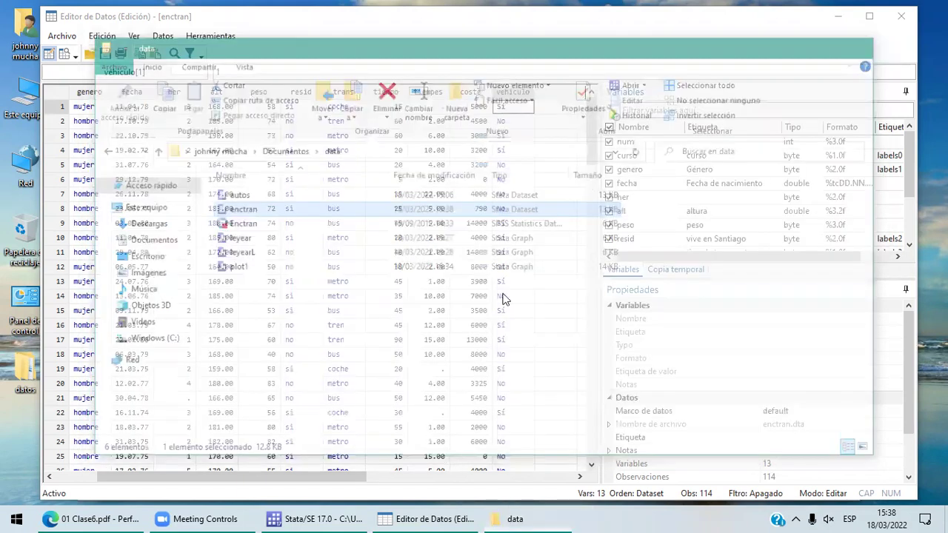
Step: Read the Caso2 tasks on page 7 of 01 Clase6.pdf and return to Stata's Data Editor
{"action": "left_click", "coordinate": [95, 519]}
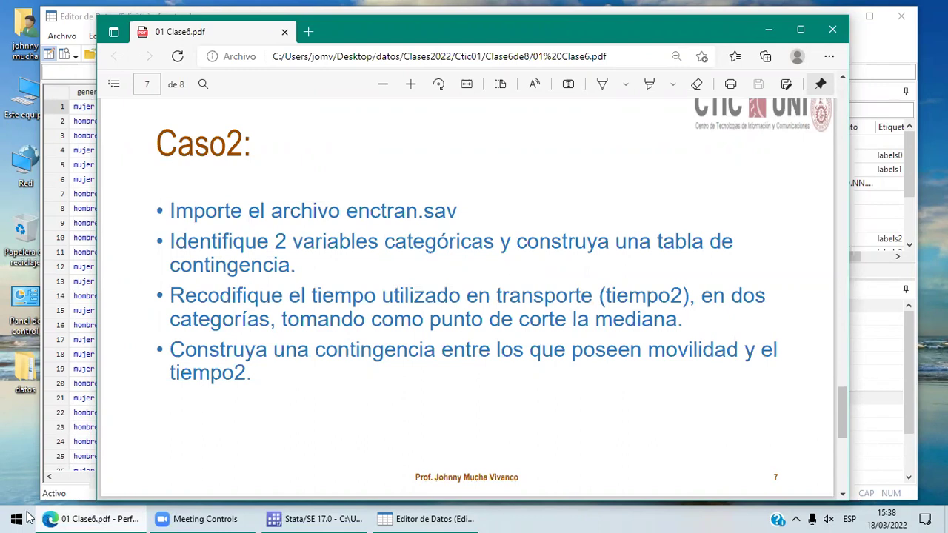
{"action": "left_click", "coordinate": [298, 516]}
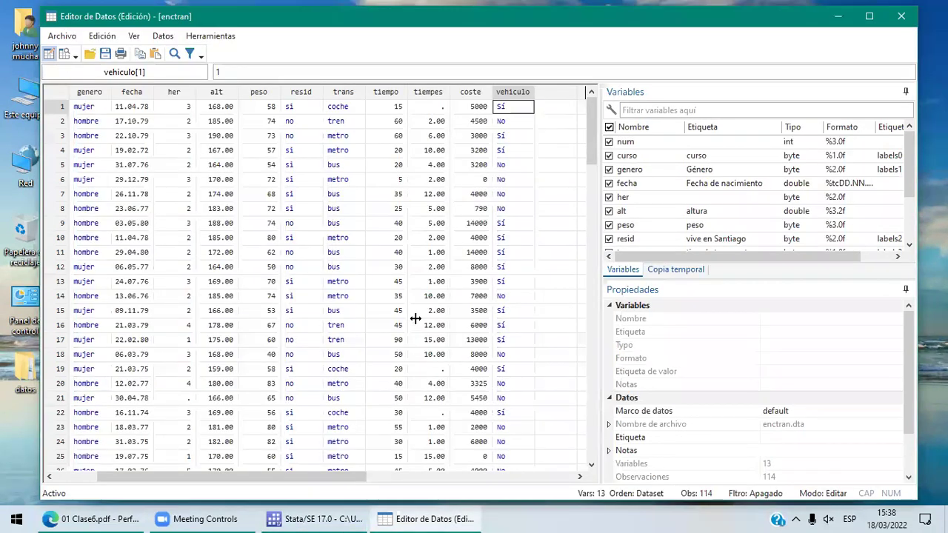
{"action": "key", "text": "Return"}
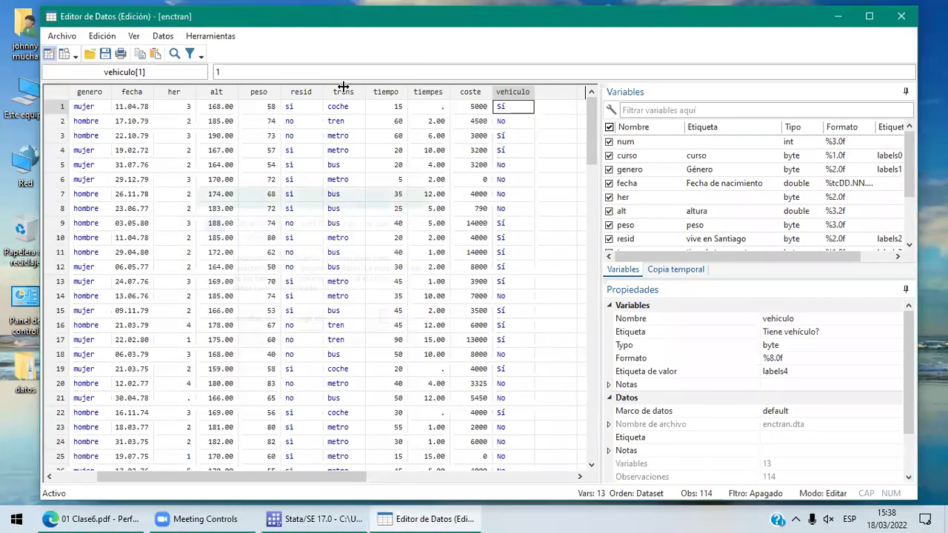
Step: Inspect the trans, resid, curso and genero columns as candidate categorical variables for the contingency table
{"action": "left_click", "coordinate": [343, 87]}
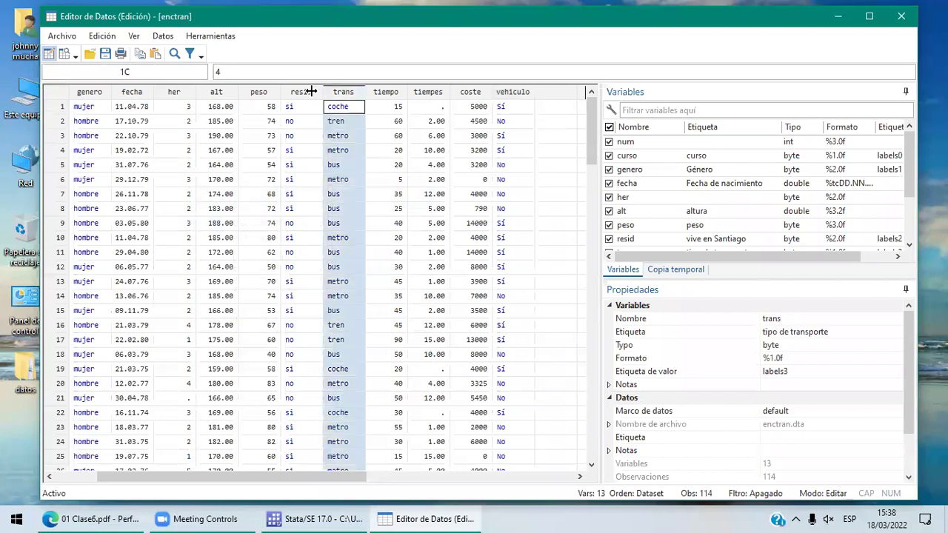
{"action": "left_click", "coordinate": [311, 91]}
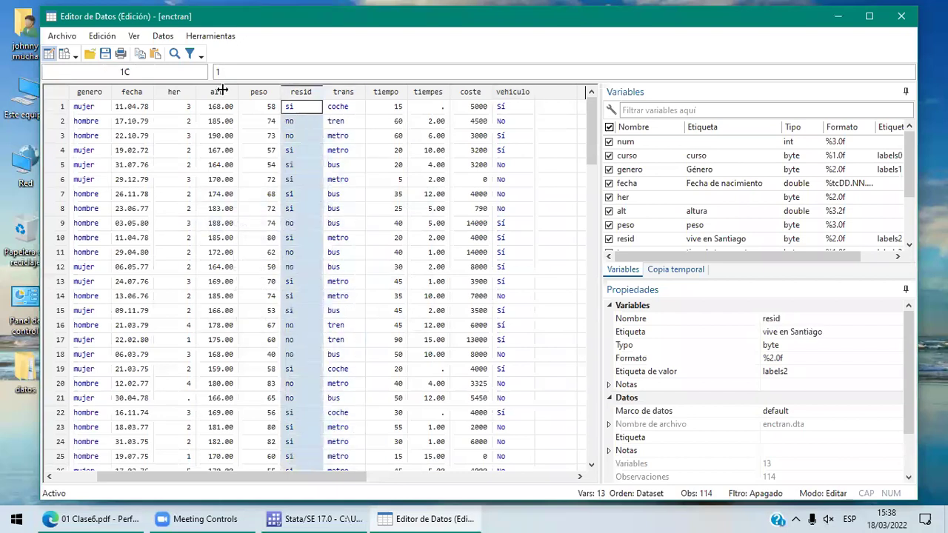
{"action": "left_click", "coordinate": [47, 476]}
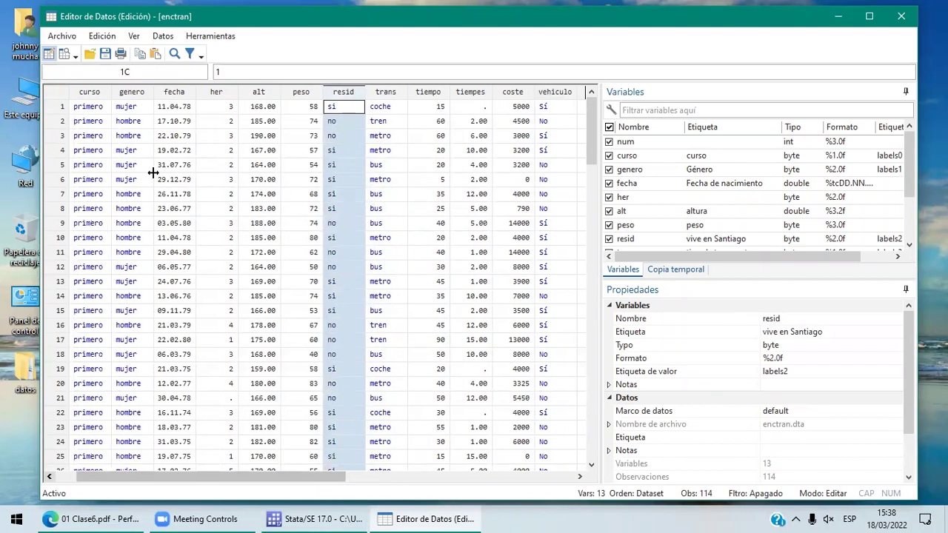
{"action": "left_click", "coordinate": [84, 92]}
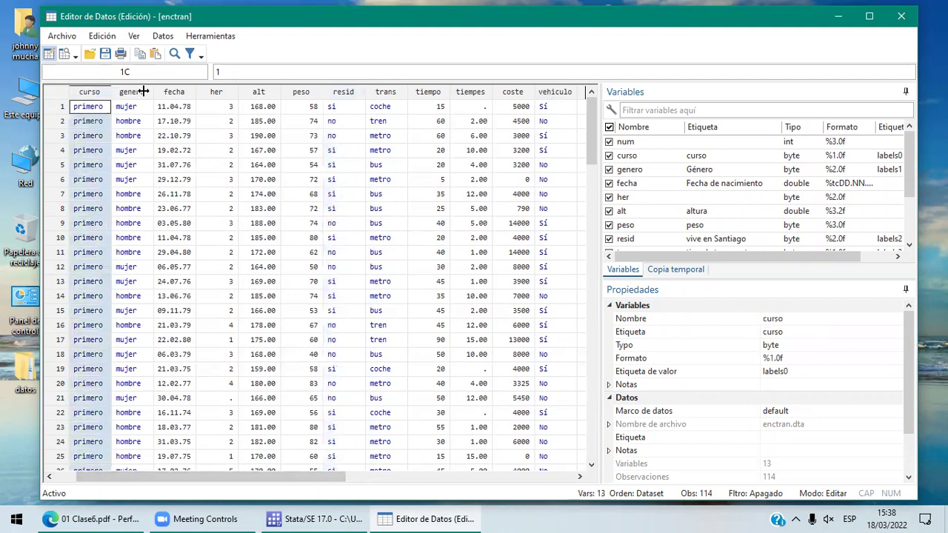
{"action": "left_click", "coordinate": [143, 91]}
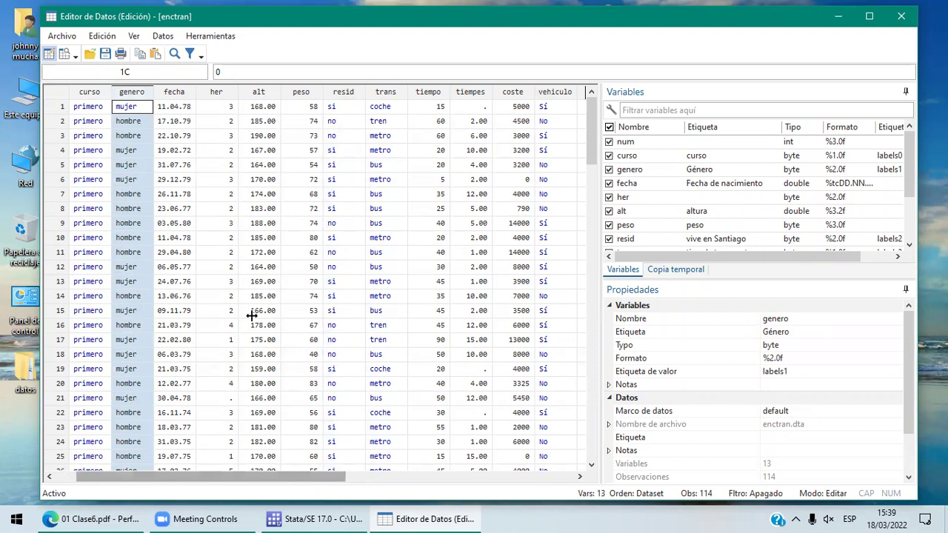
{"action": "scroll", "coordinate": [252, 315], "scroll_direction": "left", "scroll_amount": 1}
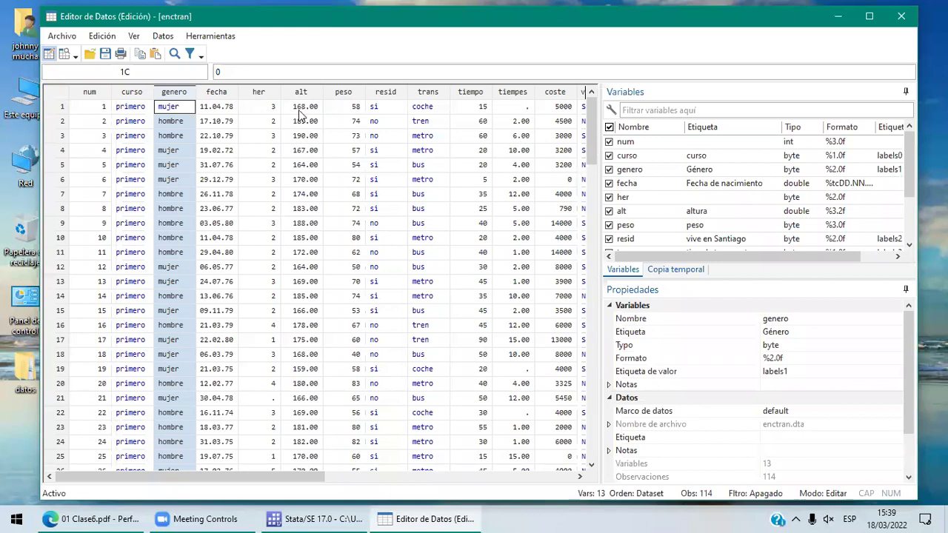
Step: Review the remaining variables from fecha through peso, resid, tiempo and tiempes to the last columns, coste and vehiculo
{"action": "key", "text": "Right"}
{"action": "key", "text": "Right"}
{"action": "key", "text": "Right"}
{"action": "key", "text": "Right"}
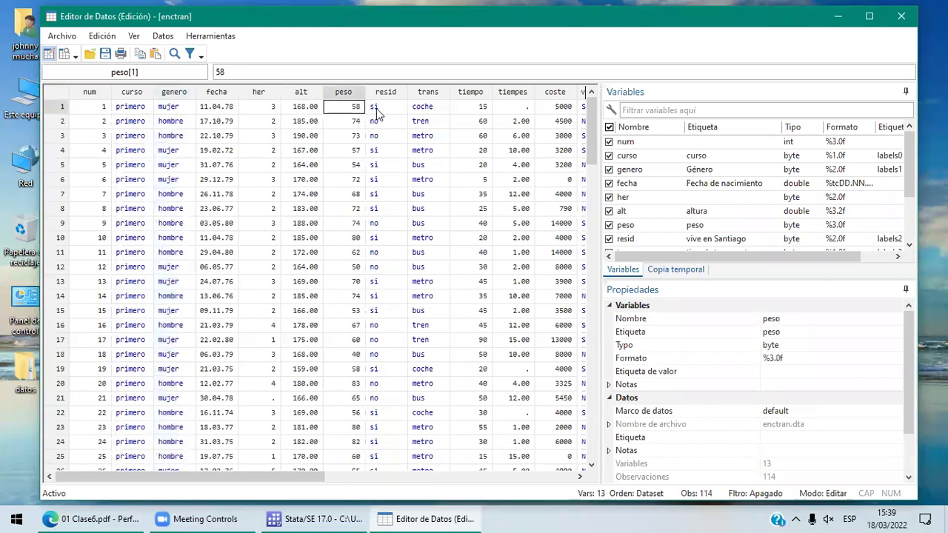
{"action": "key", "text": "Right"}
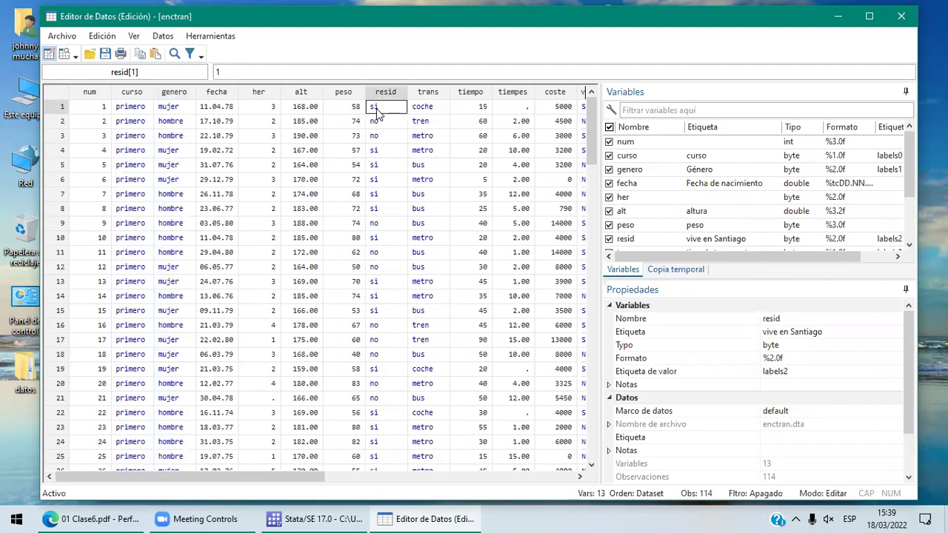
{"action": "left_click", "coordinate": [480, 94]}
{"action": "left_click", "coordinate": [506, 92]}
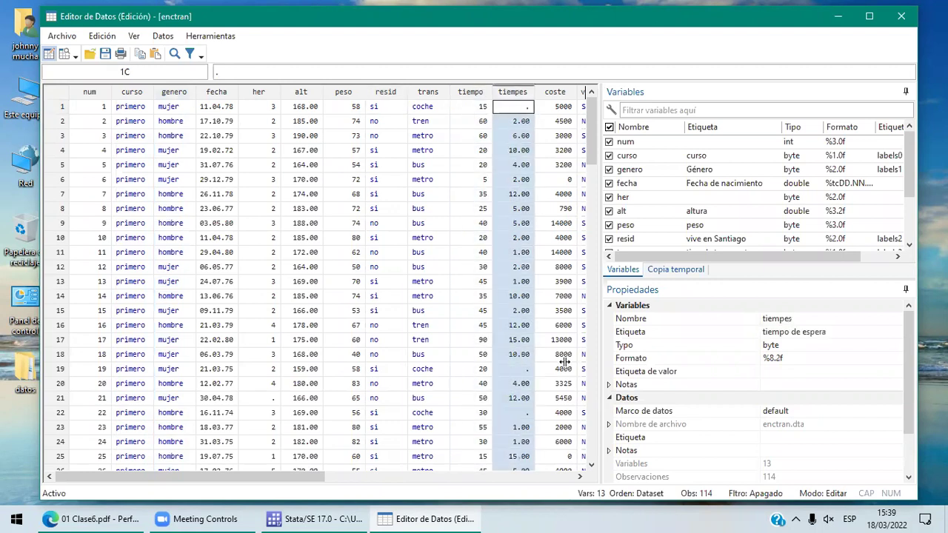
{"action": "left_click", "coordinate": [580, 475]}
{"action": "scroll", "coordinate": [440, 201], "scroll_direction": "right", "scroll_amount": 1}
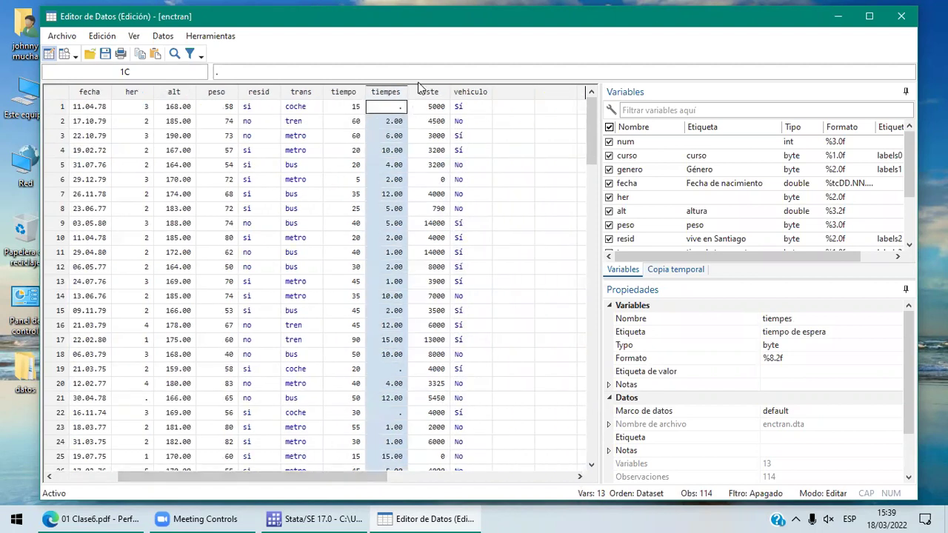
Step: Inspect the coste, vehiculo, trans and genero columns in the Data Editor as candidates for the contingency table
{"action": "left_click", "coordinate": [428, 91]}
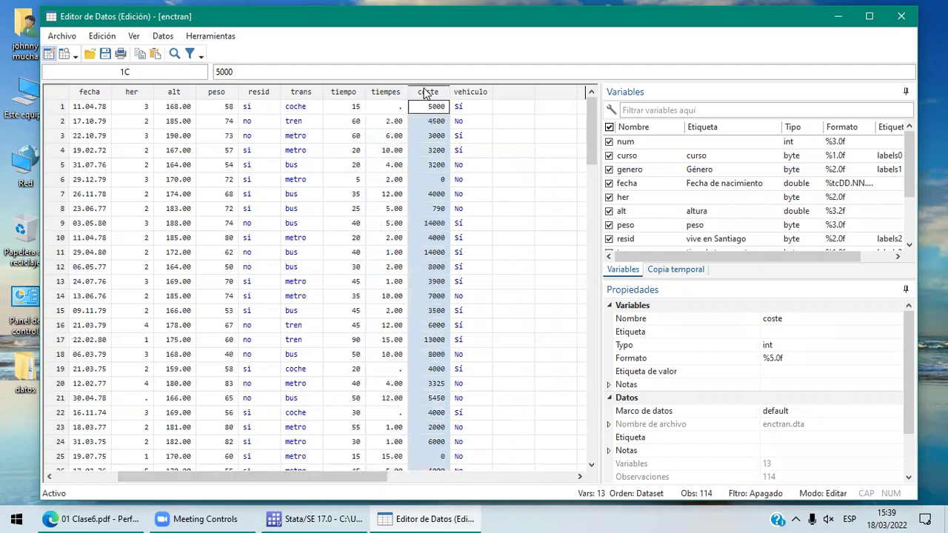
{"action": "left_click", "coordinate": [465, 91]}
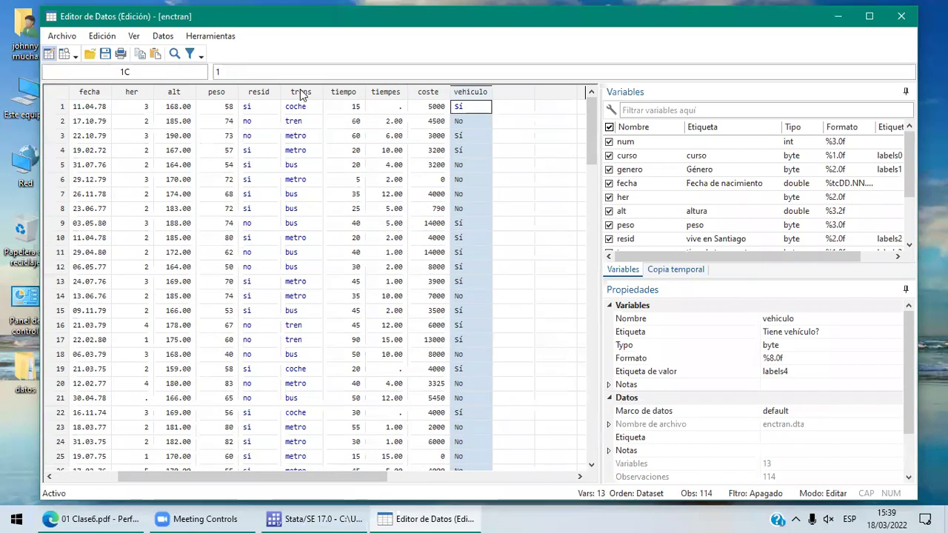
{"action": "left_click", "coordinate": [49, 476]}
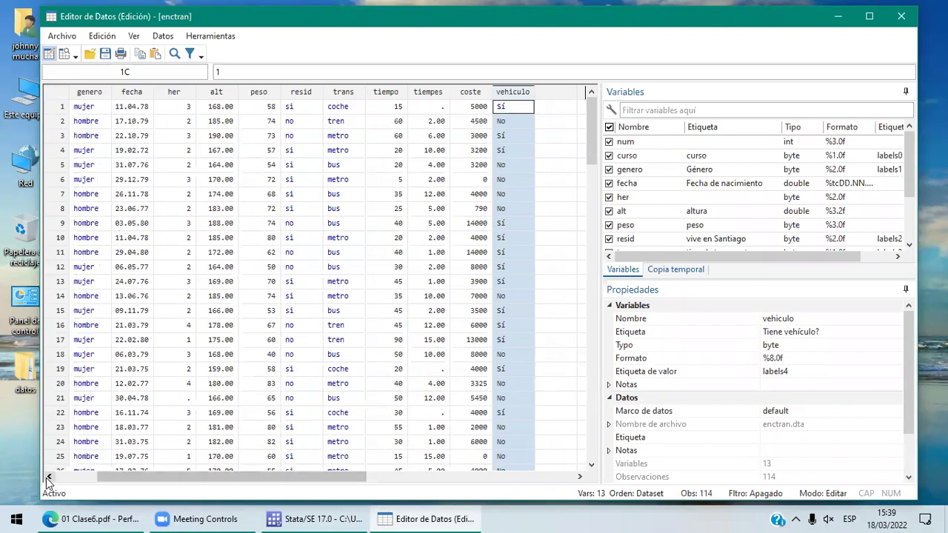
{"action": "left_click", "coordinate": [49, 476]}
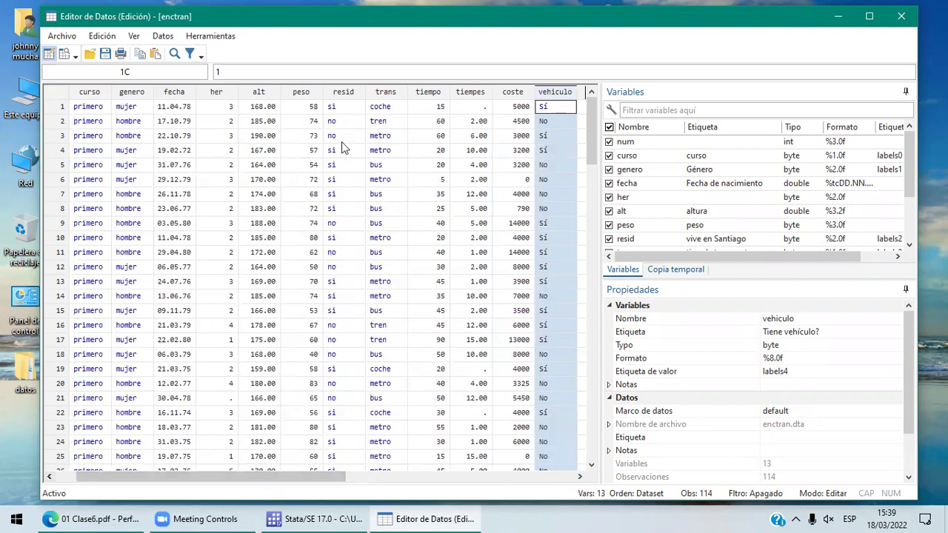
{"action": "left_click", "coordinate": [396, 90]}
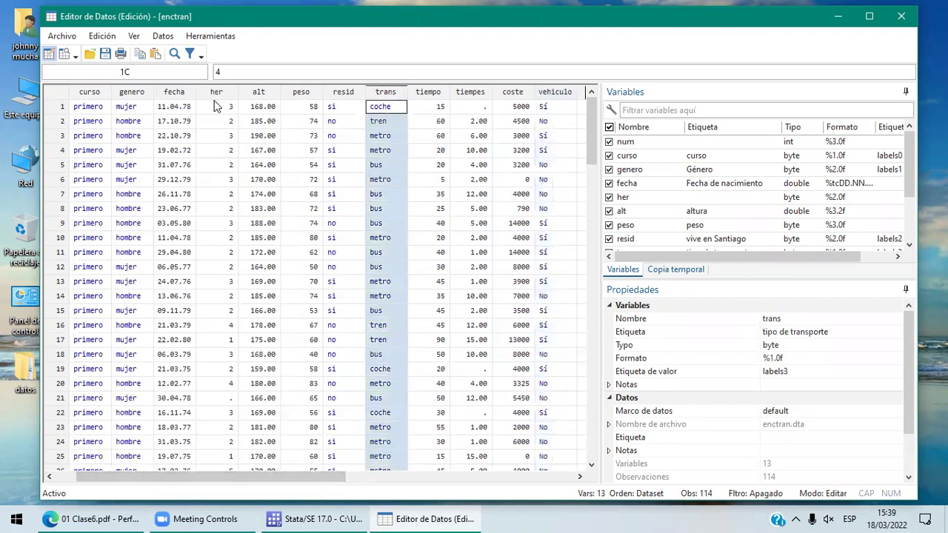
{"action": "left_click", "coordinate": [140, 92]}
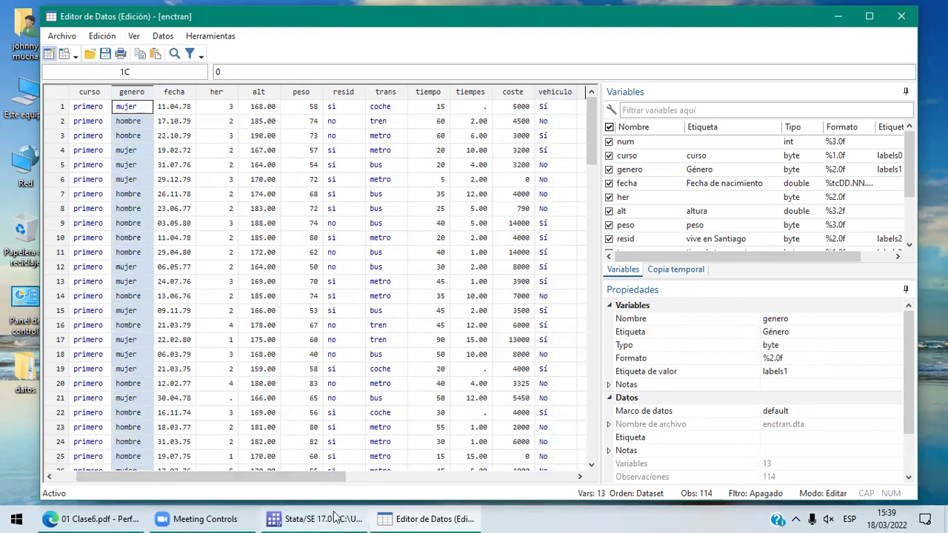
Step: In Stata's main window, build a contingency table of transport type by gender with the command tabulate trans genero
{"action": "mouse_move", "coordinate": [335, 516]}
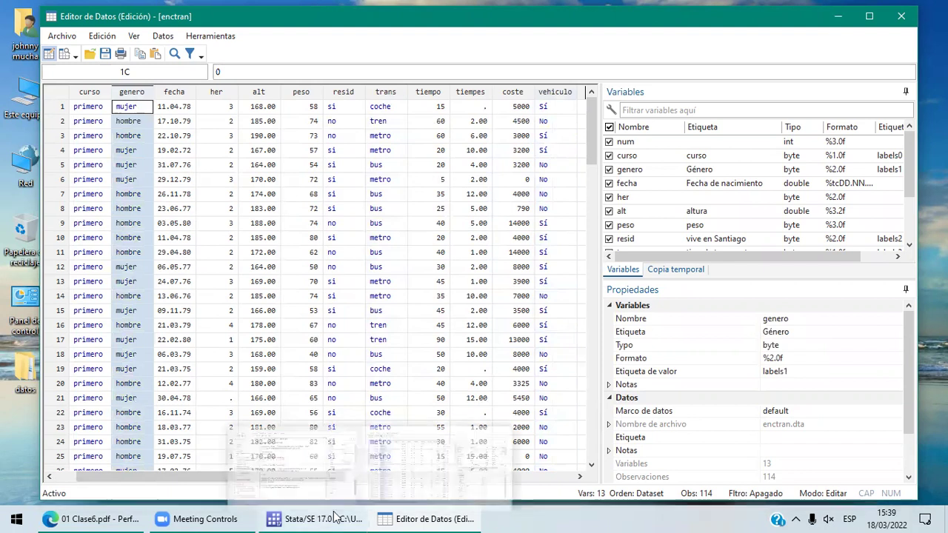
{"action": "left_click", "coordinate": [345, 472]}
{"action": "type", "text": "tabulate"}
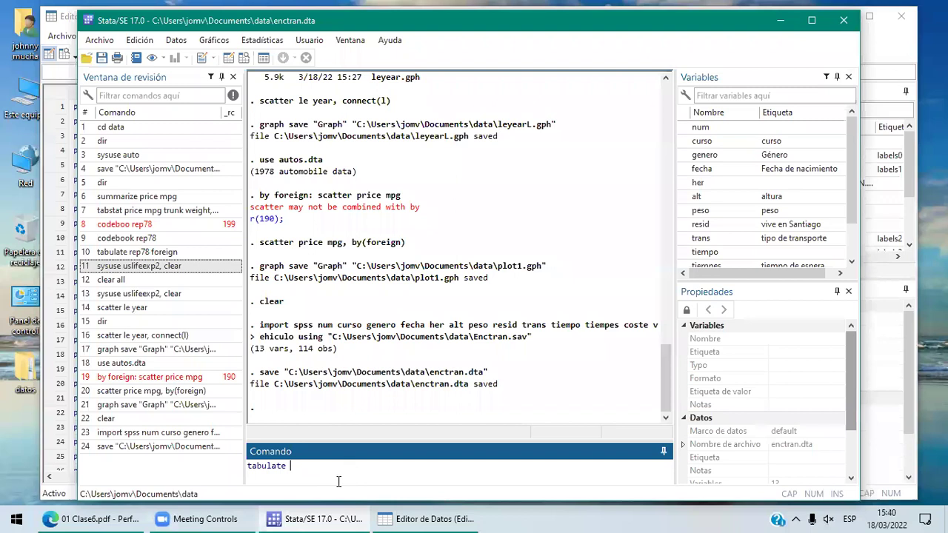
{"action": "type", "text": "tran"}
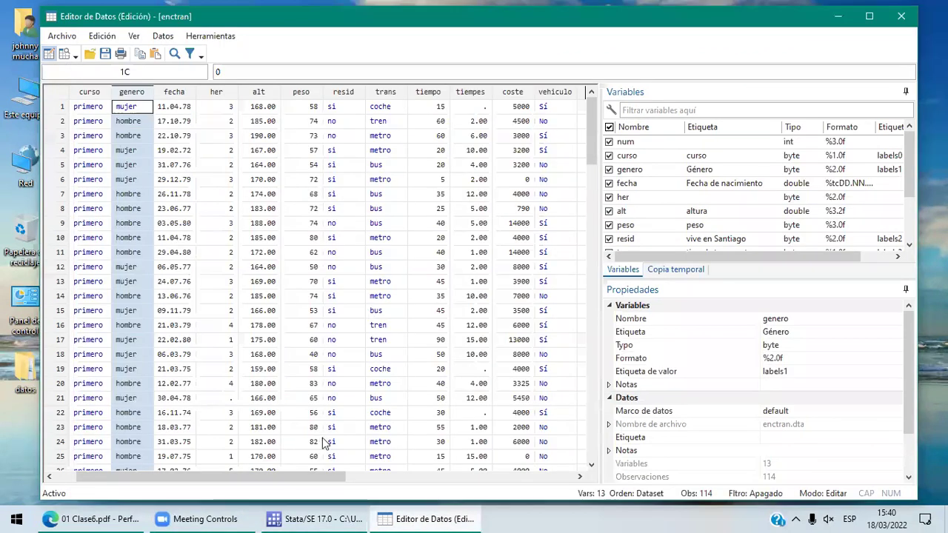
{"action": "left_click", "coordinate": [334, 516]}
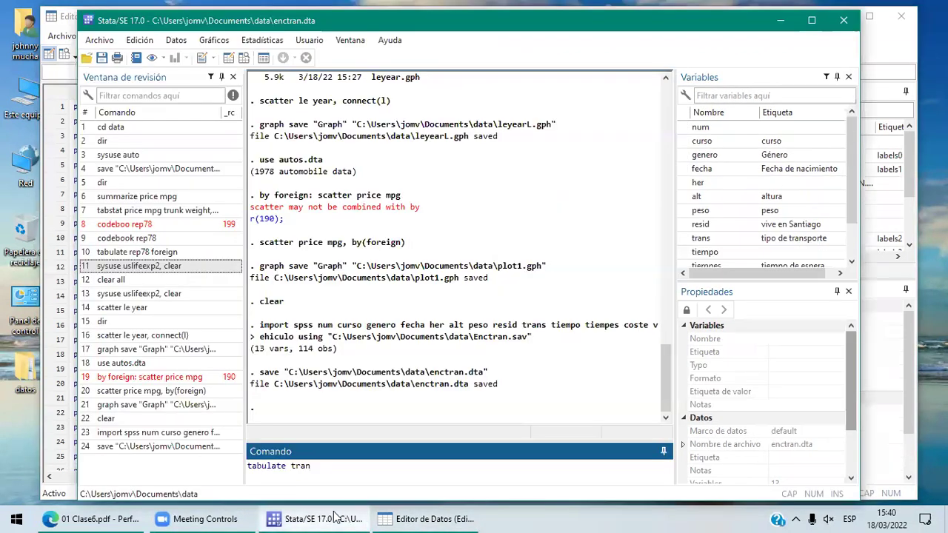
{"action": "type", "text": "s"}
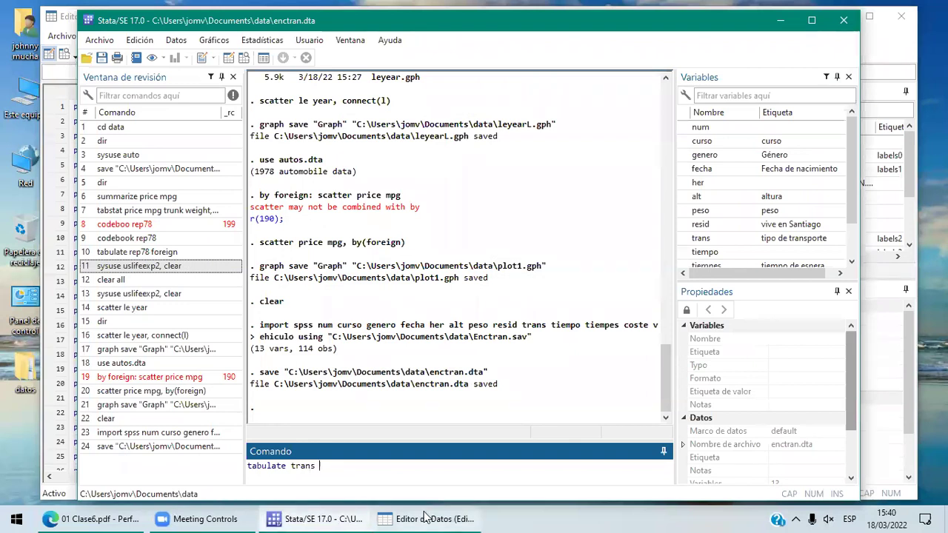
{"action": "left_click", "coordinate": [425, 516]}
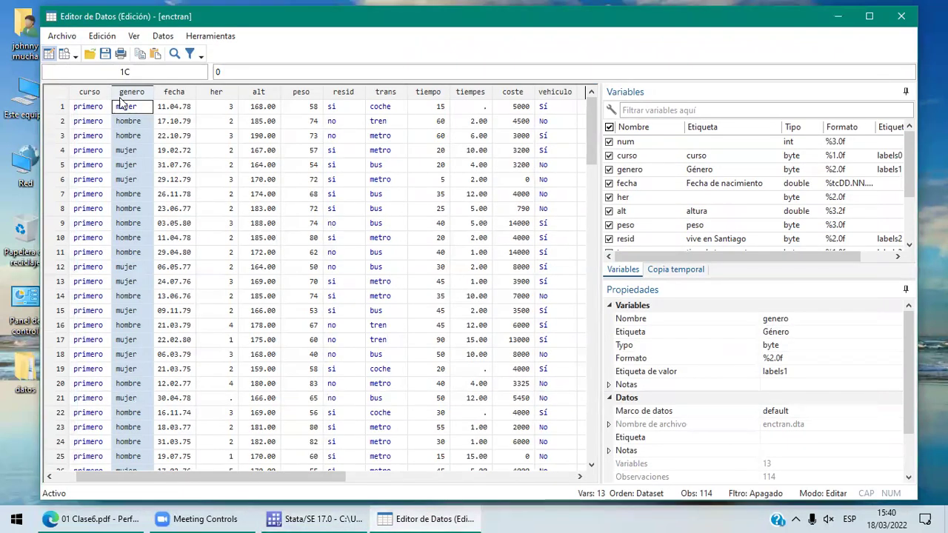
{"action": "left_click", "coordinate": [320, 516]}
{"action": "type", "text": "genero"}
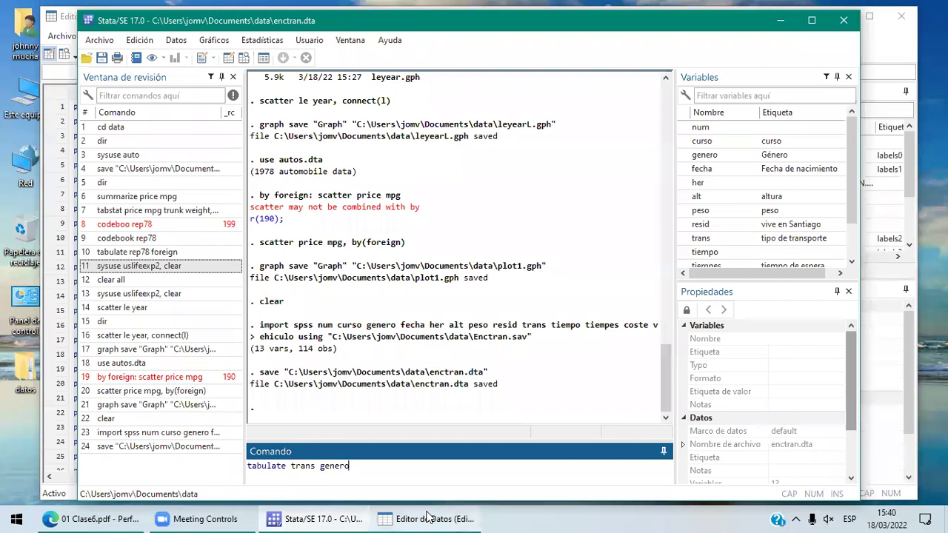
{"action": "key", "text": "Return"}
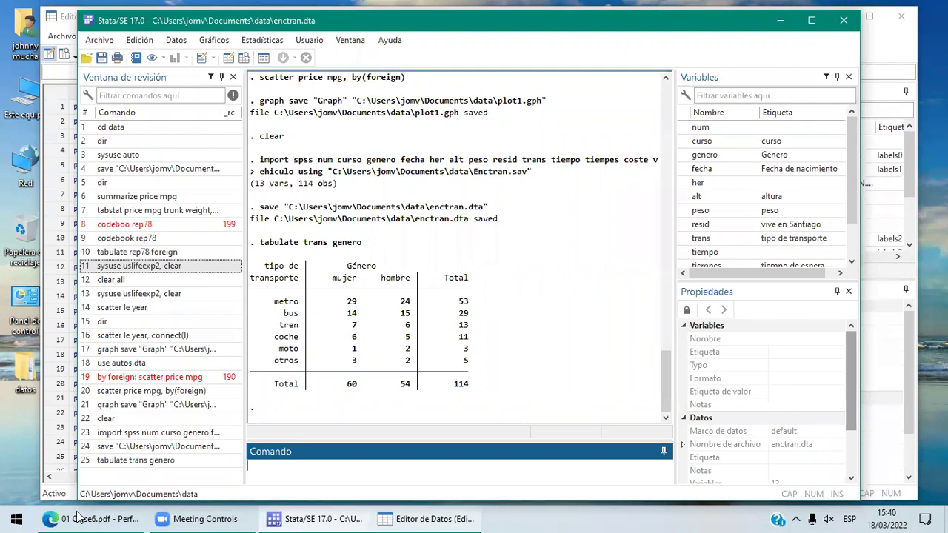
Step: Read the tiempo2 recoding tasks on page 7 of 01 Clase6.pdf and the solution commands on page 8
{"action": "left_click", "coordinate": [104, 518]}
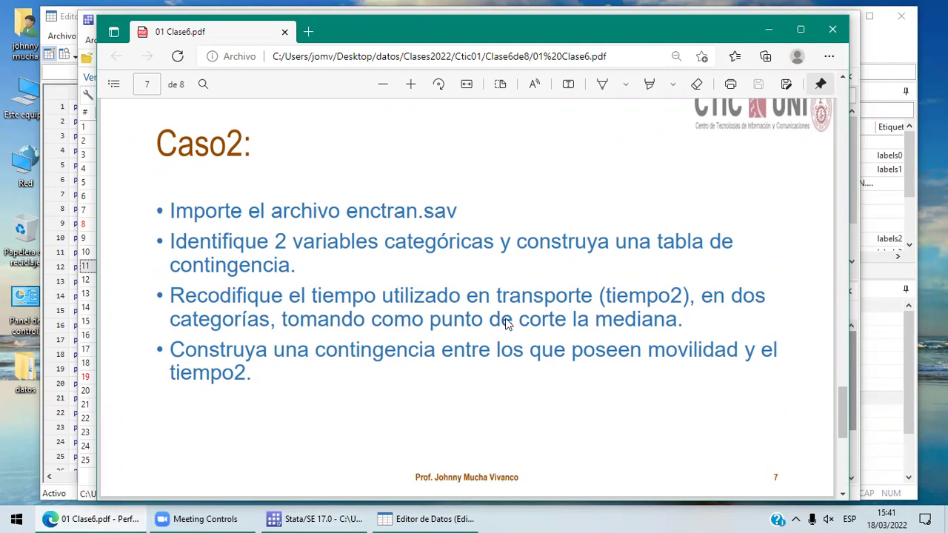
{"action": "left_click", "coordinate": [323, 517]}
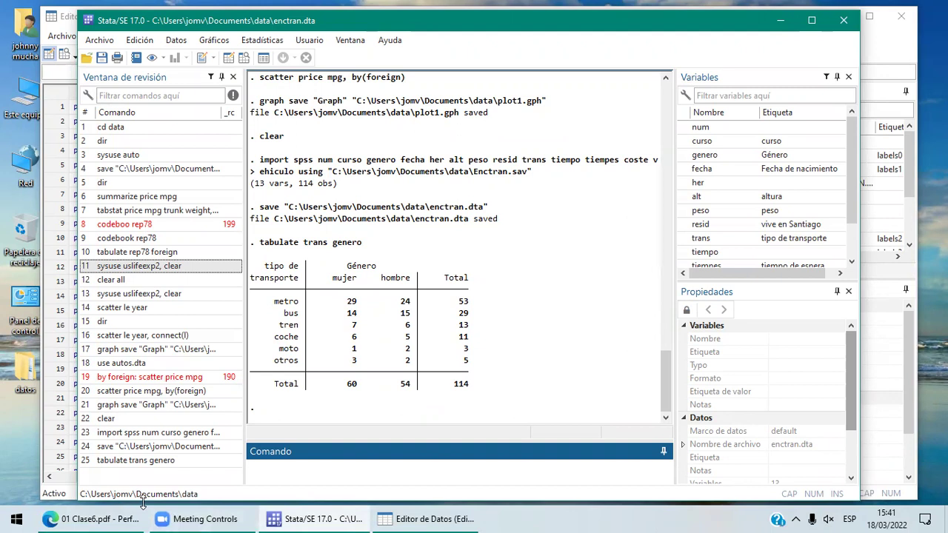
{"action": "left_click", "coordinate": [127, 518]}
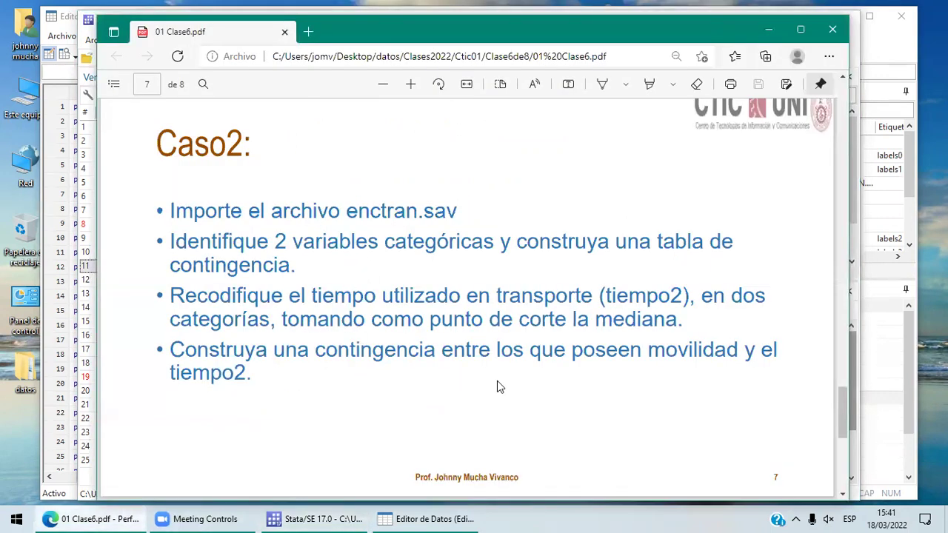
{"action": "left_click", "coordinate": [841, 494]}
{"action": "left_click", "coordinate": [841, 493]}
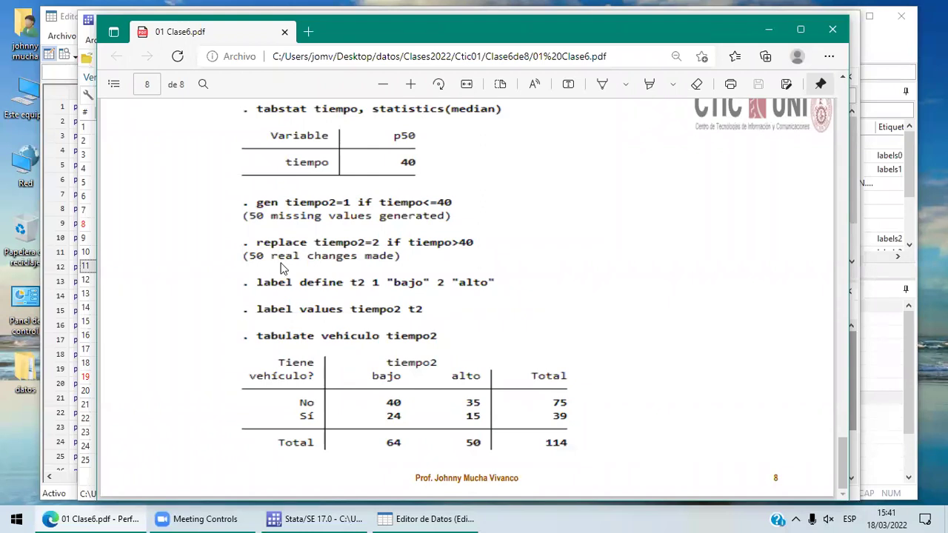
Step: Return to Stata and compute the median of tiempo with tabstat tiempo, statistics(median)
{"action": "left_click", "coordinate": [330, 518]}
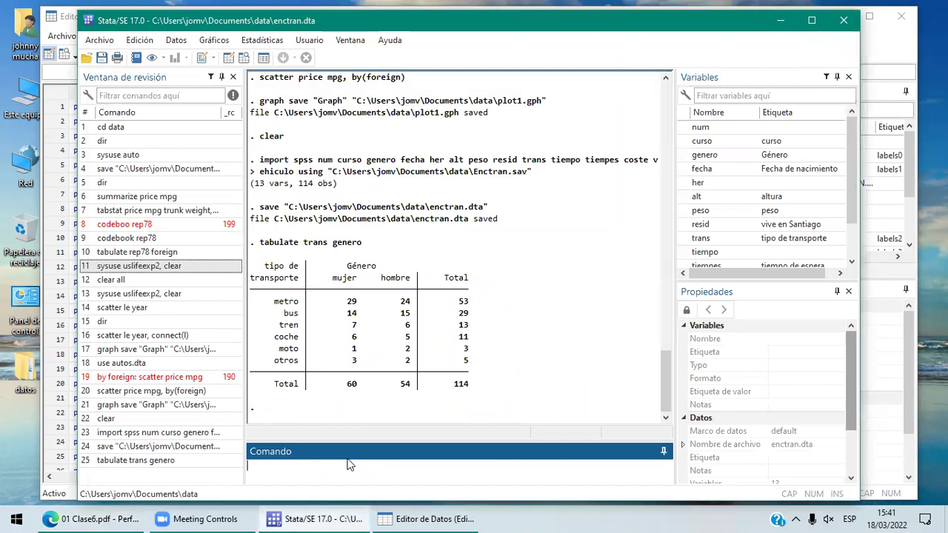
{"action": "type", "text": "tabstat tiempo, "}
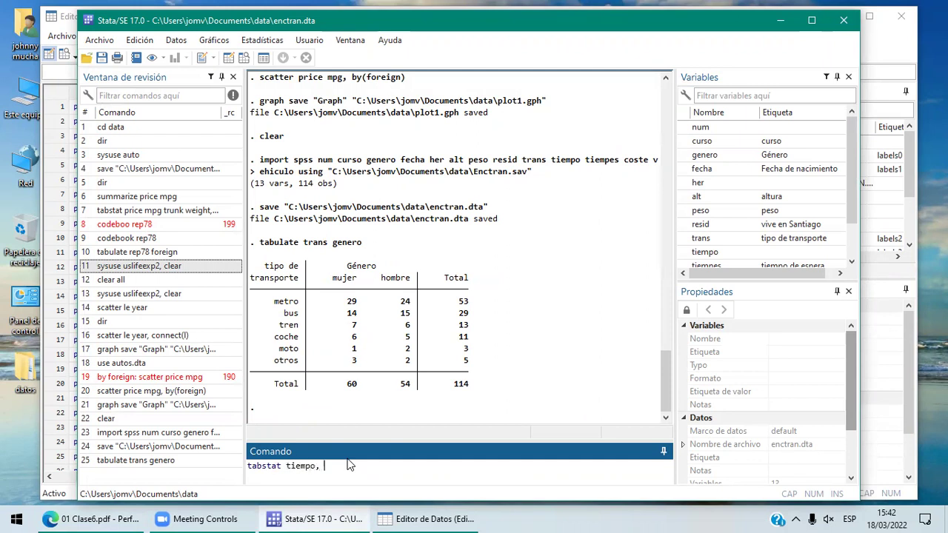
{"action": "type", "text": "statistics"}
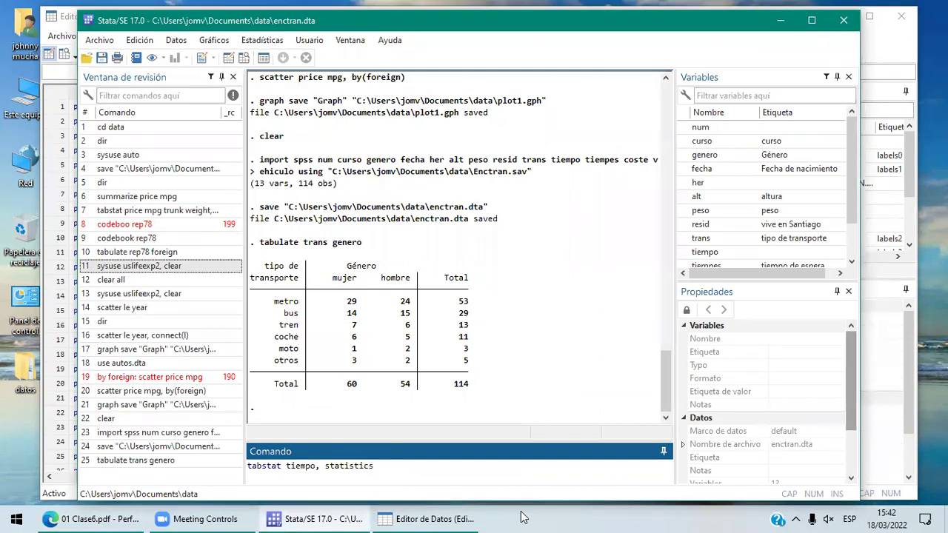
{"action": "type", "text": "(median)"}
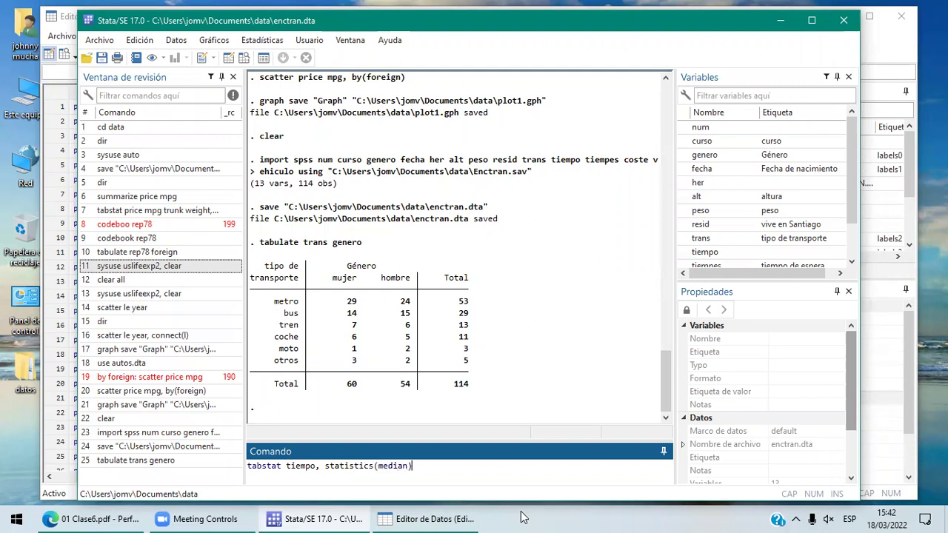
{"action": "key", "text": "Return"}
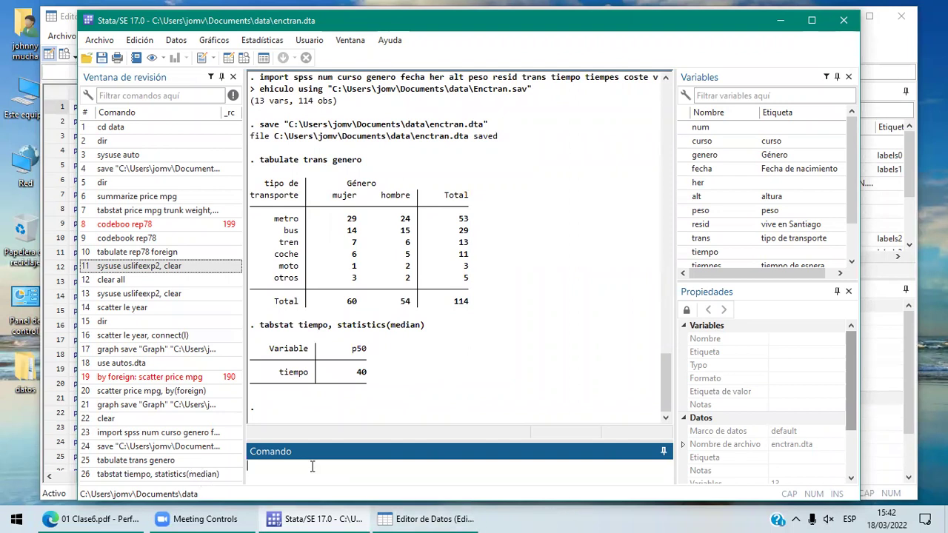
Step: Rerun the previous tabstat command on tiempo with p50 as the statistic instead of median
{"action": "left_click", "coordinate": [199, 474]}
{"action": "double_click", "coordinate": [391, 466]}
{"action": "type", "text": "p50"}
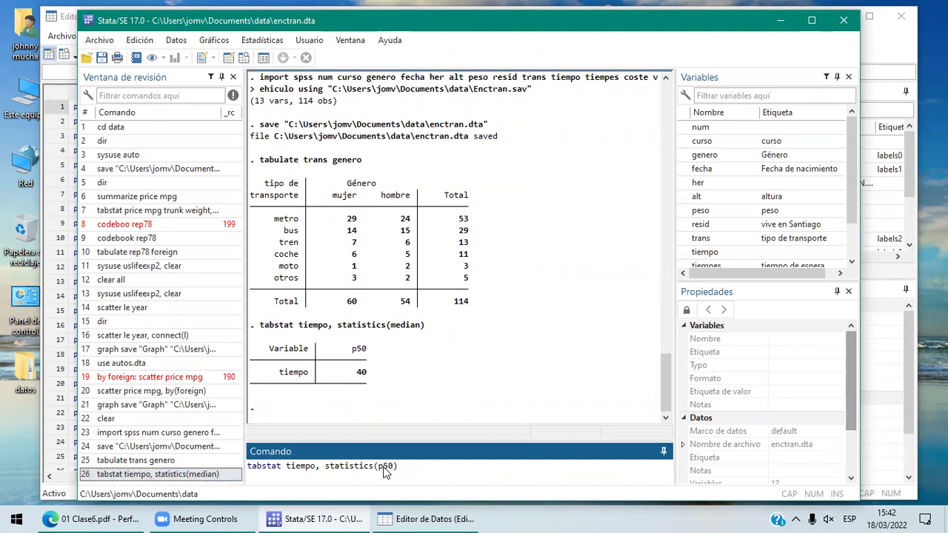
{"action": "key", "text": "Return"}
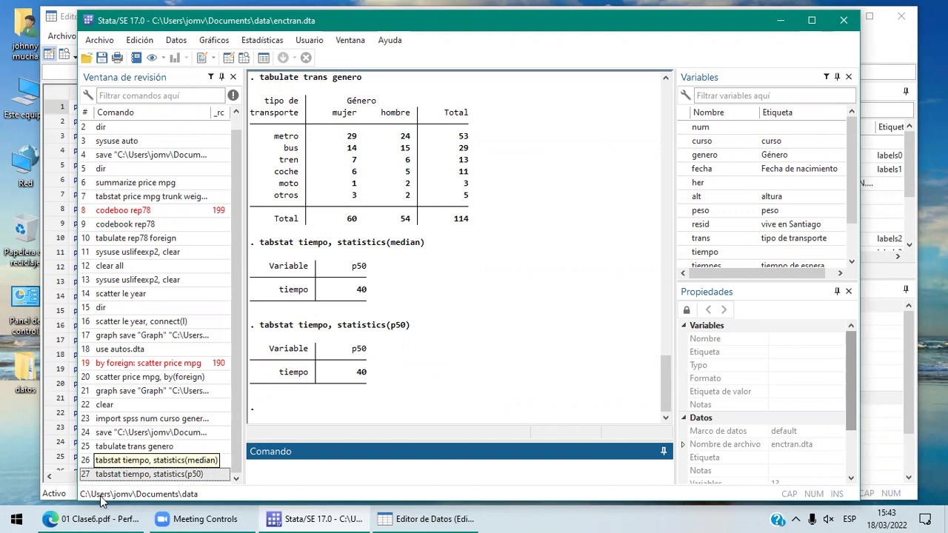
Step: Consult page 8 of the PDF, then create tiempo2 in Stata with gen tiempo2=1 if tiempo<=40
{"action": "left_click", "coordinate": [115, 516]}
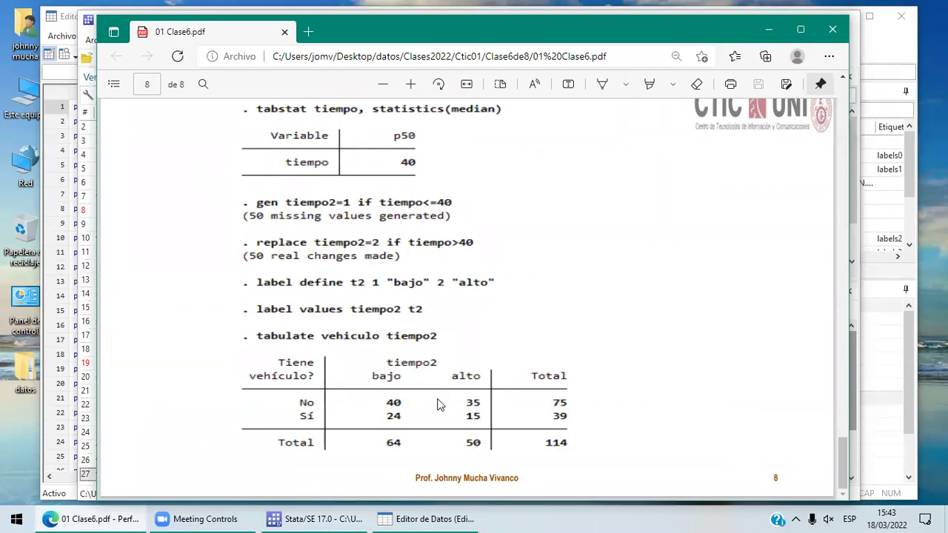
{"action": "left_click", "coordinate": [310, 519]}
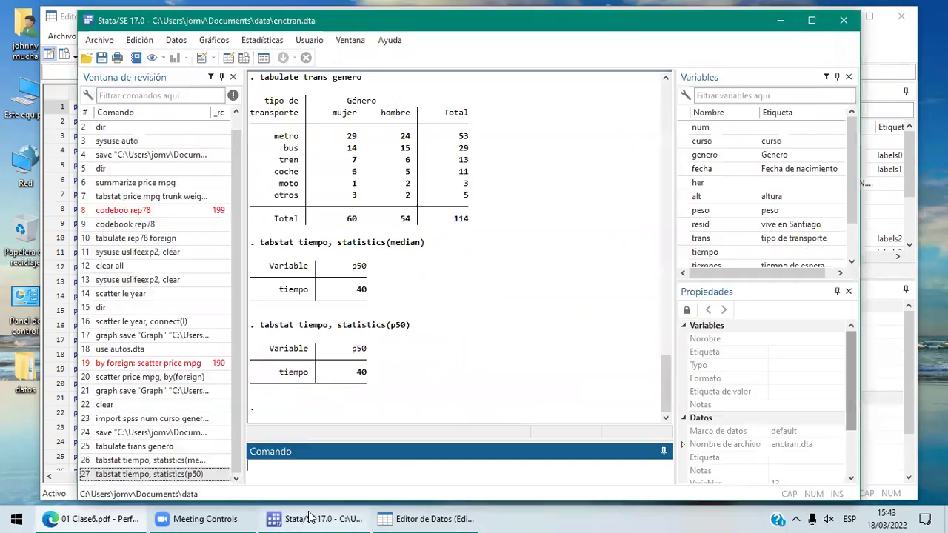
{"action": "type", "text": "gen"}
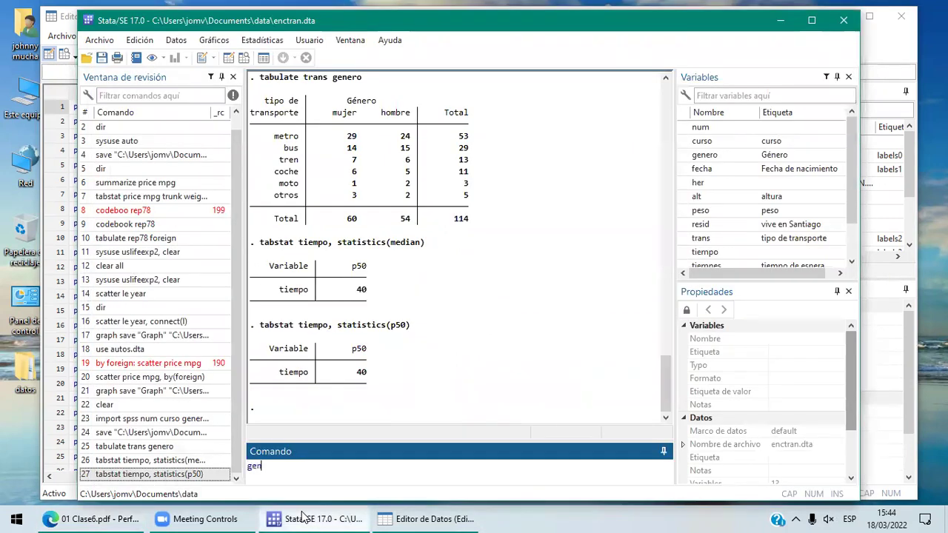
{"action": "type", "text": " tiempo"}
{"action": "type", "text": "2"}
{"action": "type", "text": "=1"}
{"action": "type", "text": " if"}
{"action": "type", "text": " tiem"}
{"action": "type", "text": "po=="}
{"action": "key", "text": "BackSpace"}
{"action": "key", "text": "BackSpace"}
{"action": "type", "text": "<="}
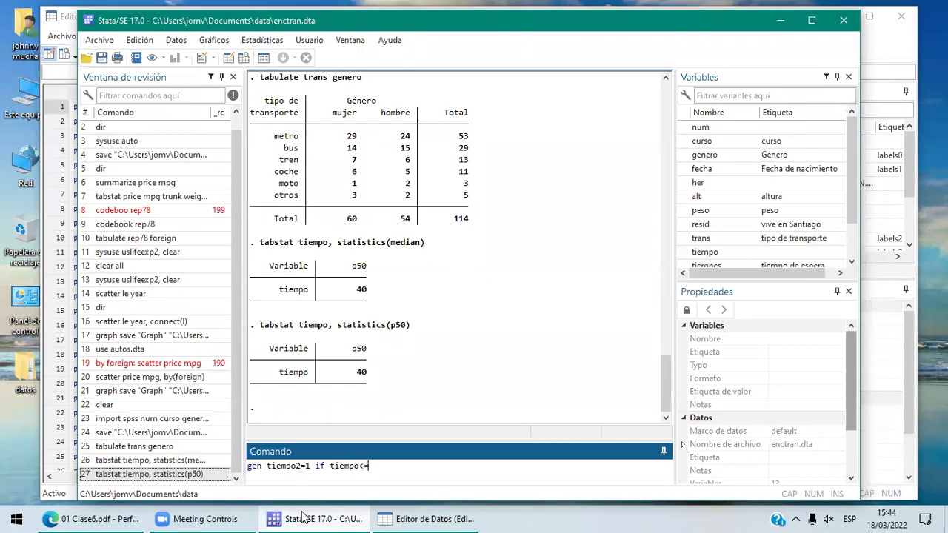
{"action": "type", "text": "40"}
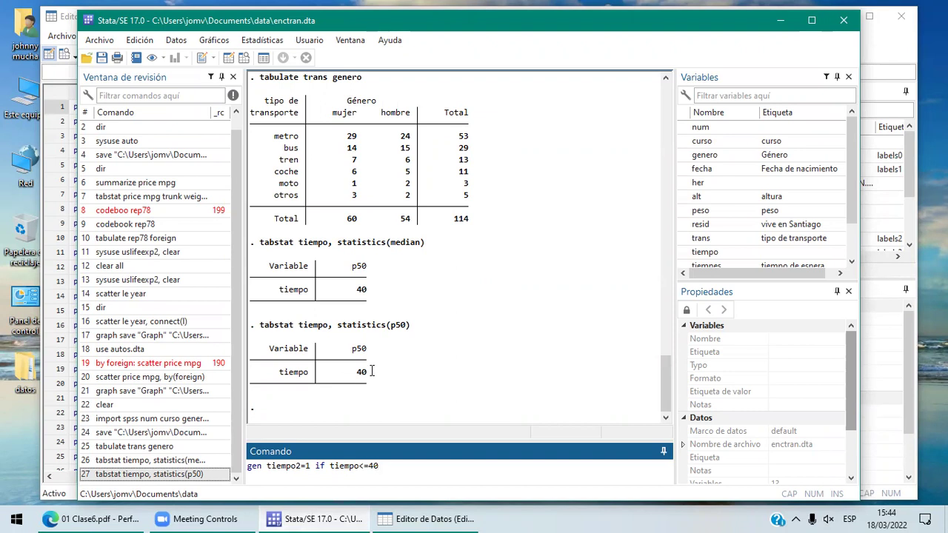
{"action": "key", "text": "Return"}
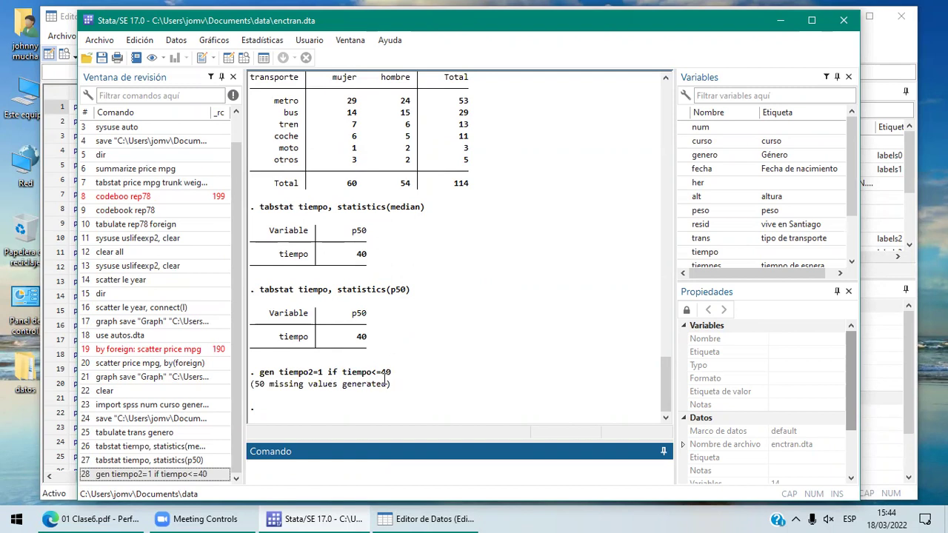
Step: Check the replace command for tiempo2 on page 8 of 01 Clase6.pdf and return to Stata
{"action": "left_click", "coordinate": [133, 518]}
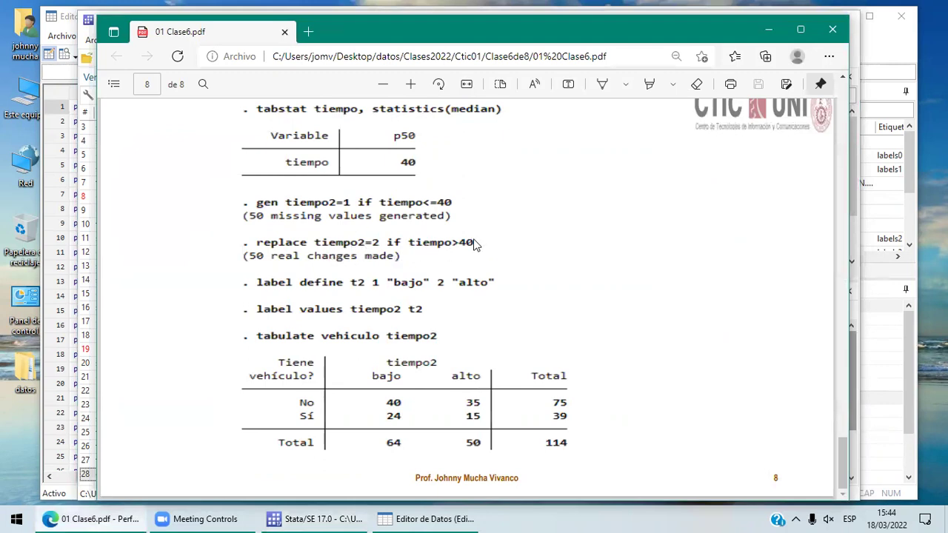
{"action": "left_click", "coordinate": [309, 517]}
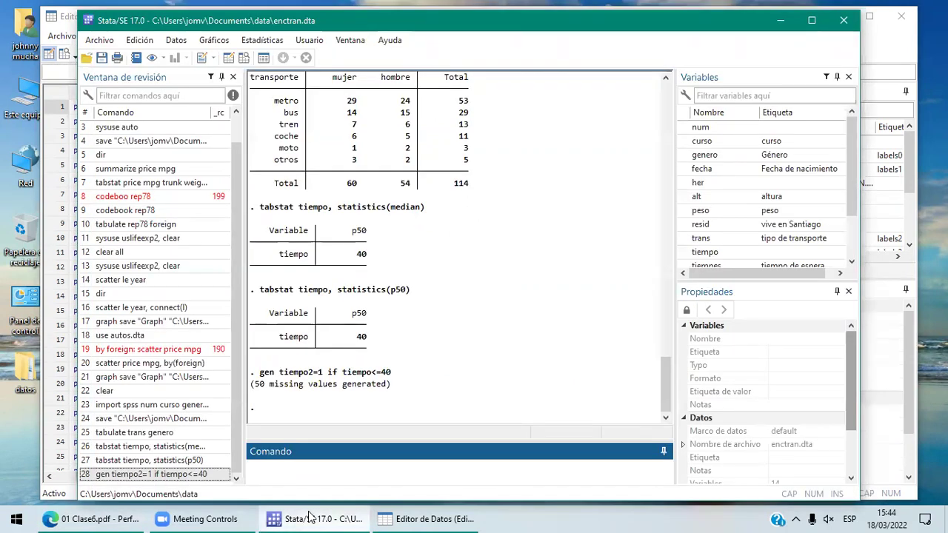
{"action": "type", "text": "gen"}
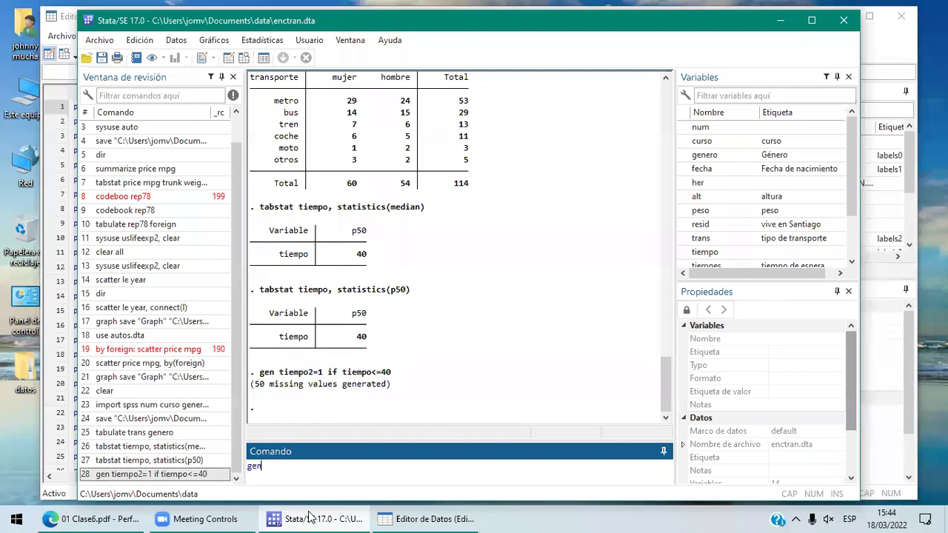
{"action": "key", "text": "BackSpace"}
{"action": "key", "text": "BackSpace"}
{"action": "key", "text": "BackSpace"}
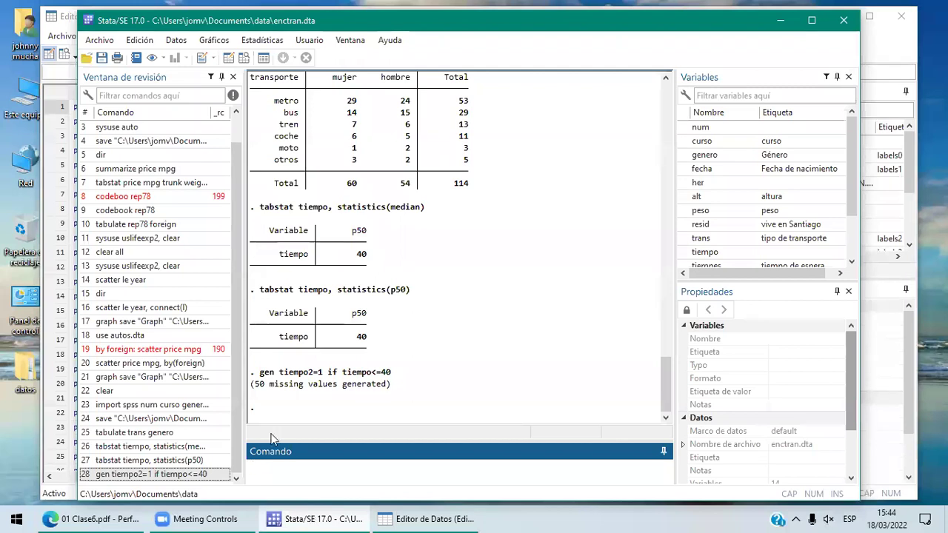
Step: Recode the missing tiempo2 values by running replace tiempo2=2 if tiempo>40
{"action": "type", "text": "replace t"}
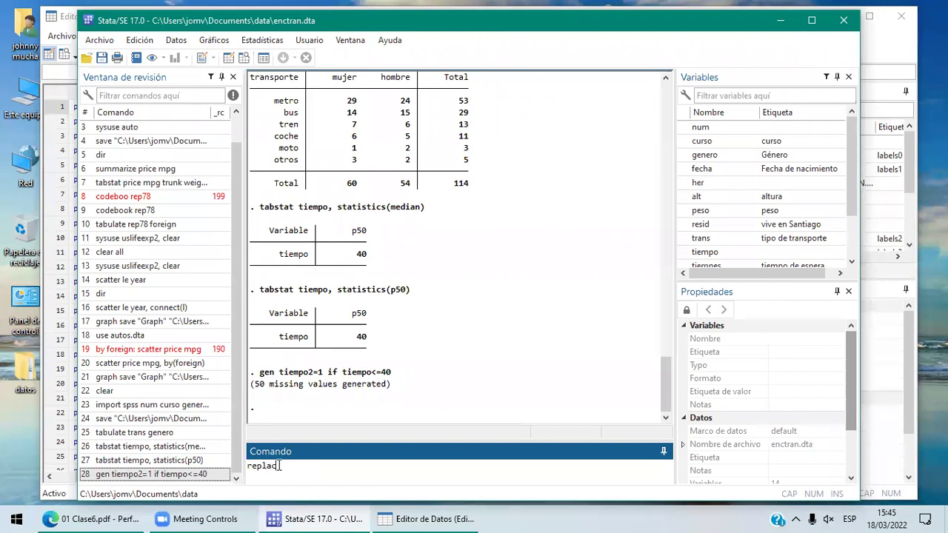
{"action": "type", "text": "iempo2="}
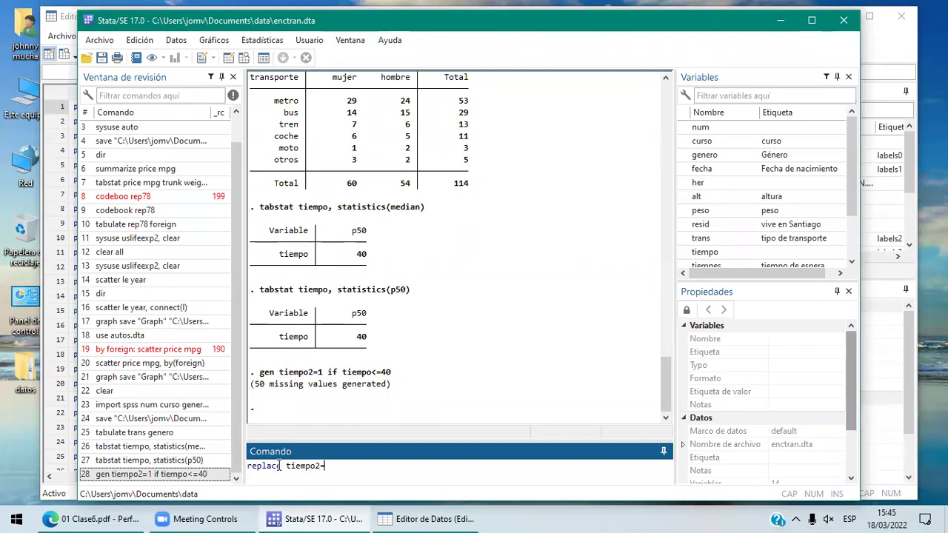
{"action": "type", "text": "2 if"}
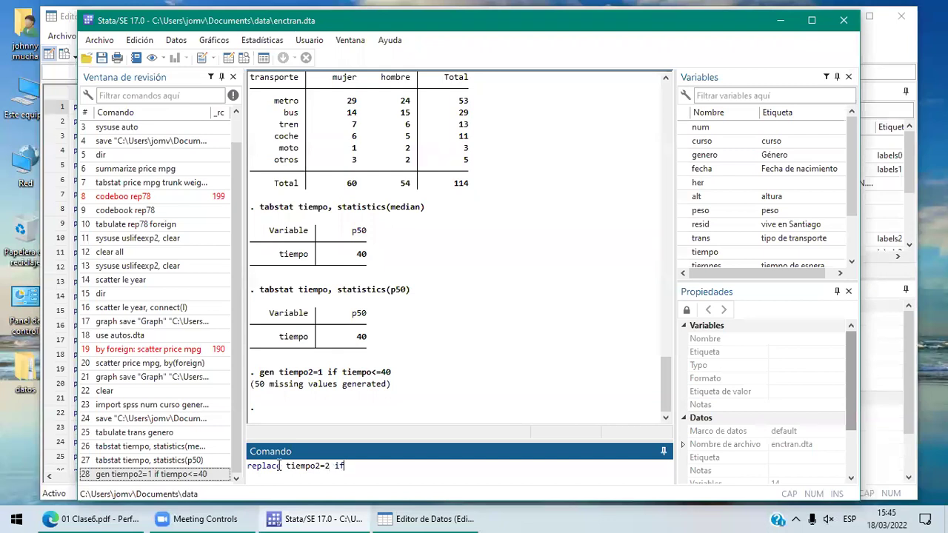
{"action": "type", "text": " tiemp"}
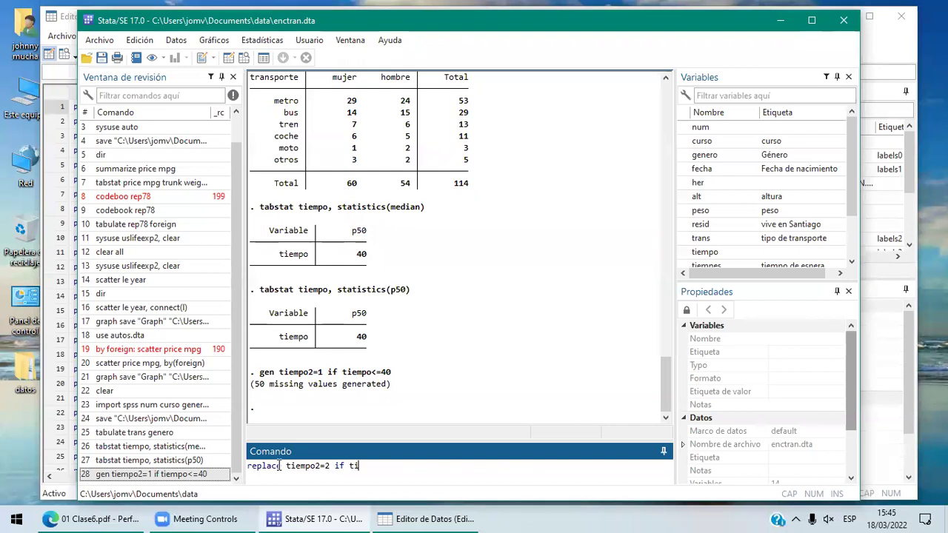
{"action": "type", "text": "o>40"}
{"action": "key", "text": "Return"}
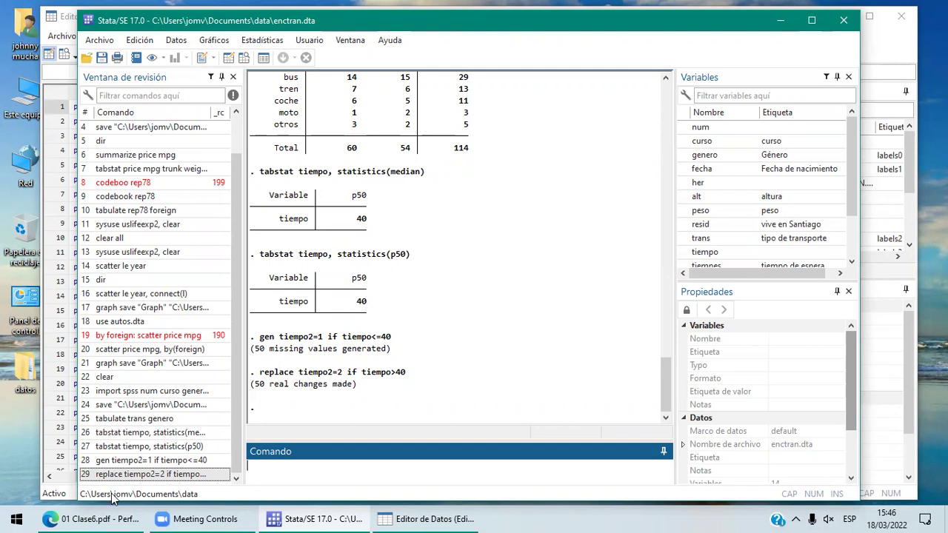
Step: Look at page 8 of 01 Clase6.pdf, then examine the tiempo2 column beside vehiculo in the Data Editor
{"action": "left_click", "coordinate": [119, 517]}
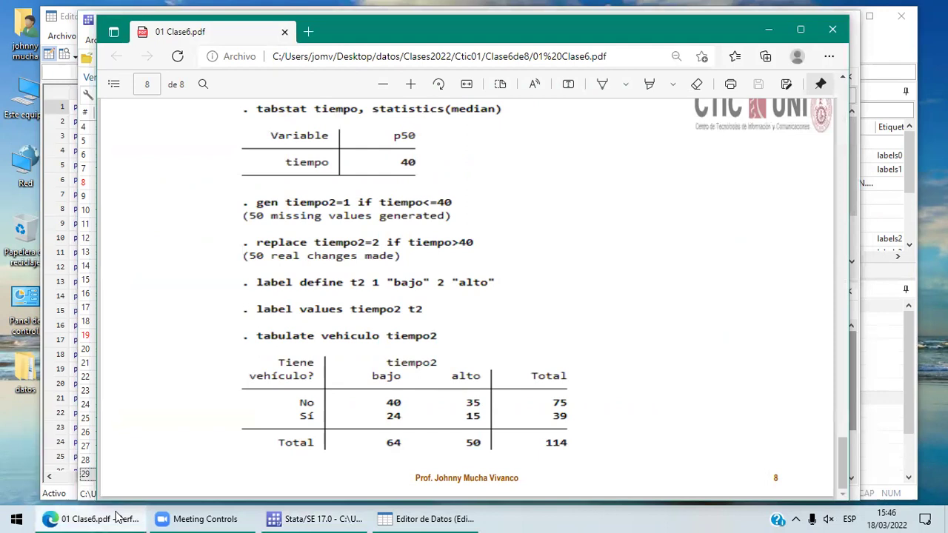
{"action": "left_click", "coordinate": [458, 518]}
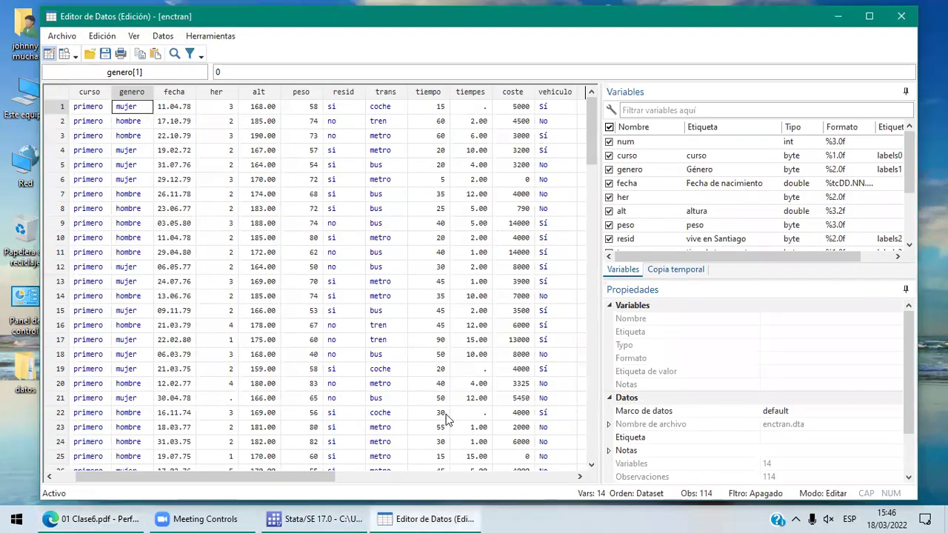
{"action": "left_click", "coordinate": [495, 478]}
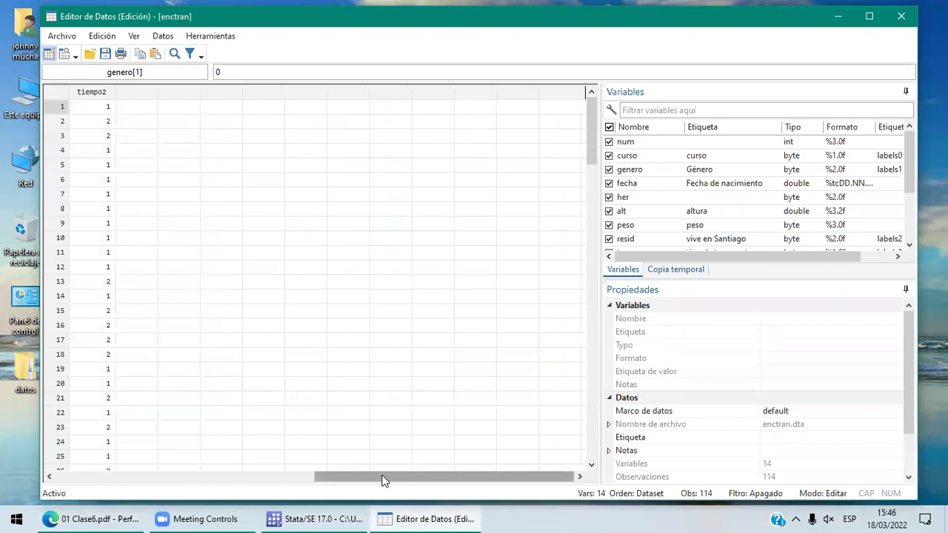
{"action": "left_click_drag", "start_coordinate": [384, 480], "coordinate": [328, 481]}
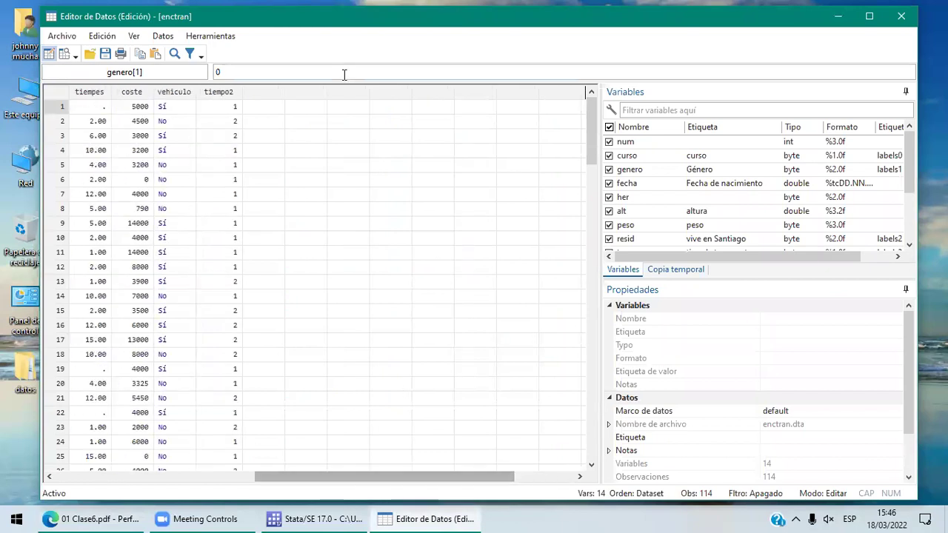
Step: Change the storage type of tiempo2 to byte in the Data Editor and recheck the variable's properties
{"action": "left_click", "coordinate": [218, 92]}
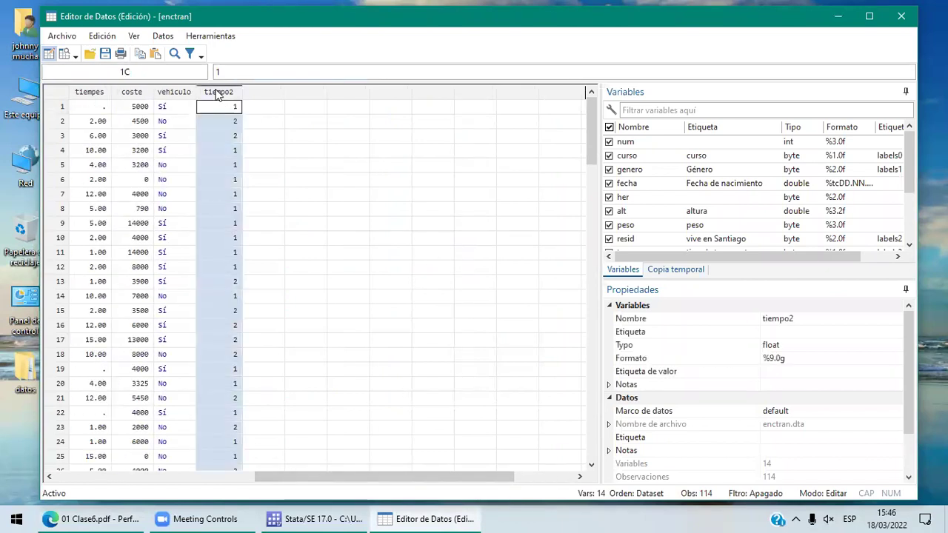
{"action": "left_click", "coordinate": [793, 343]}
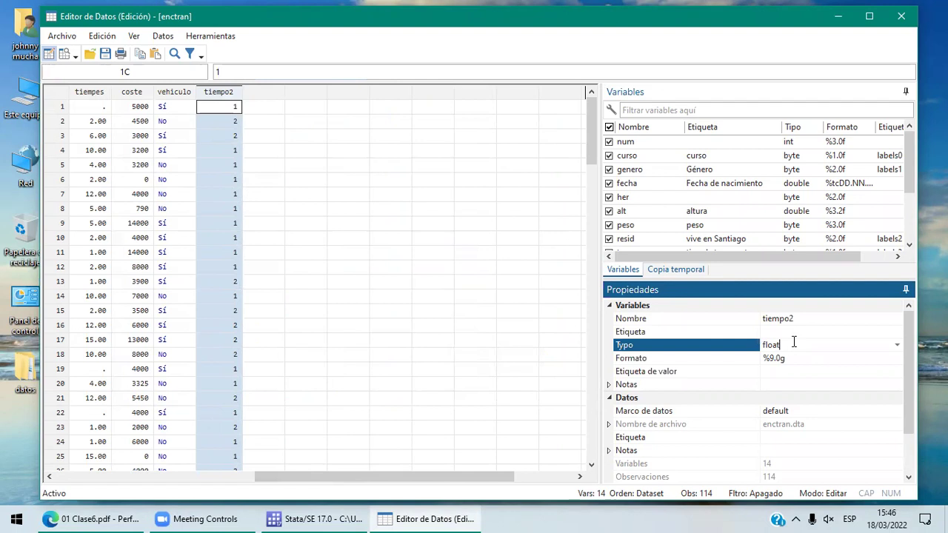
{"action": "left_click", "coordinate": [897, 346]}
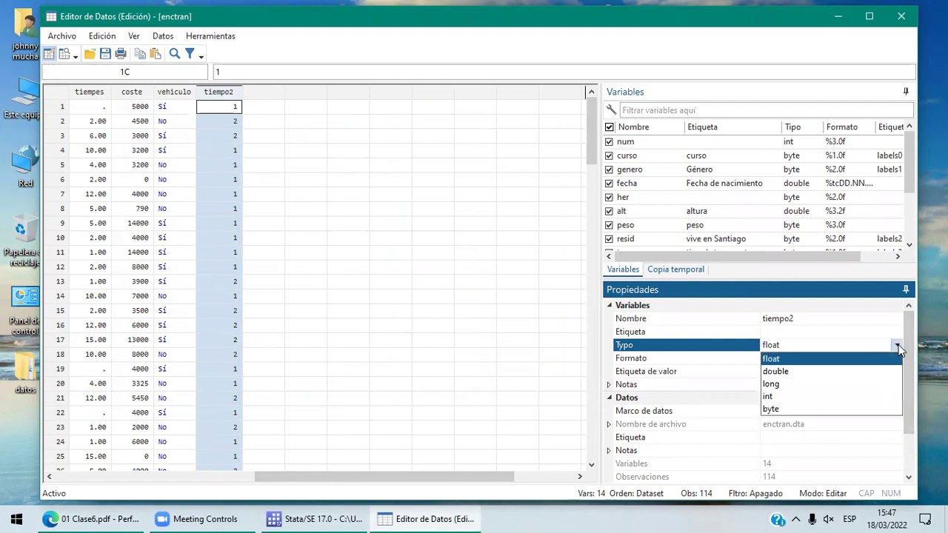
{"action": "left_click", "coordinate": [777, 412]}
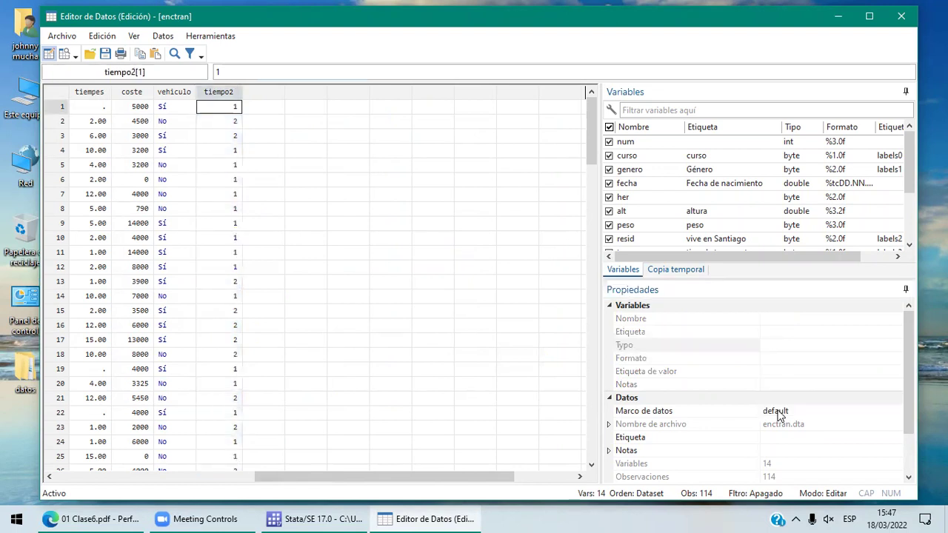
{"action": "left_click", "coordinate": [226, 97]}
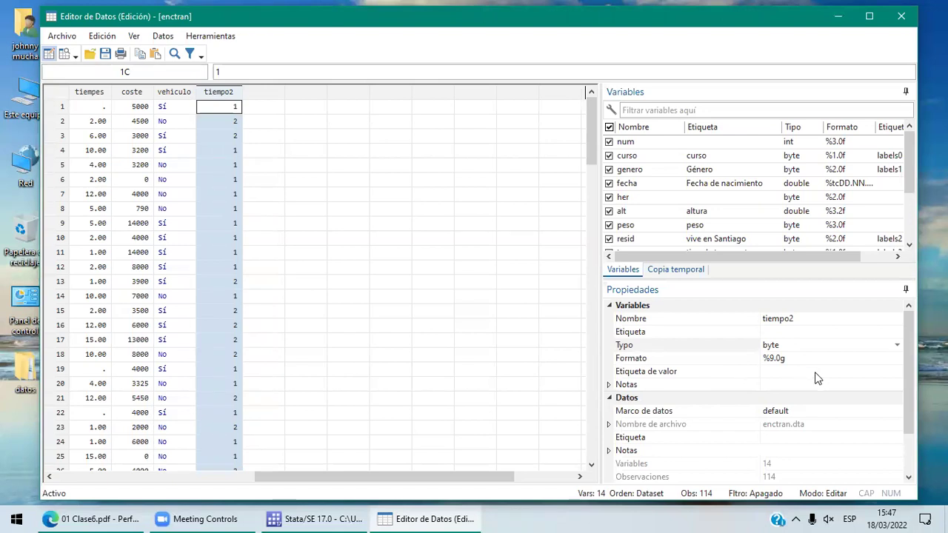
Step: Switch to 01 Clase6.pdf and consult the label commands for tiempo2 on page 8
{"action": "left_click", "coordinate": [74, 518]}
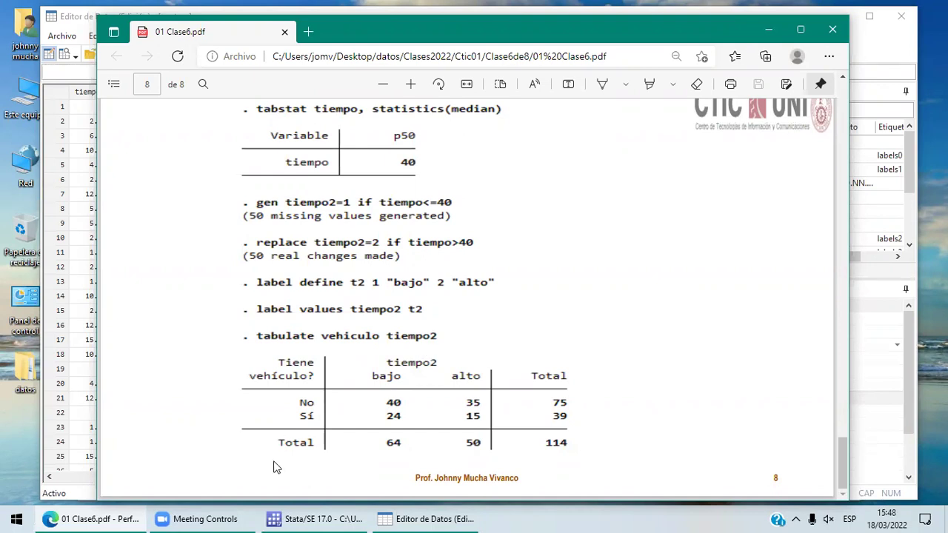
Step: Switch to Stata and define the value label t2 with 1 as "bajo" and 2 as "alto"
{"action": "mouse_move", "coordinate": [276, 518]}
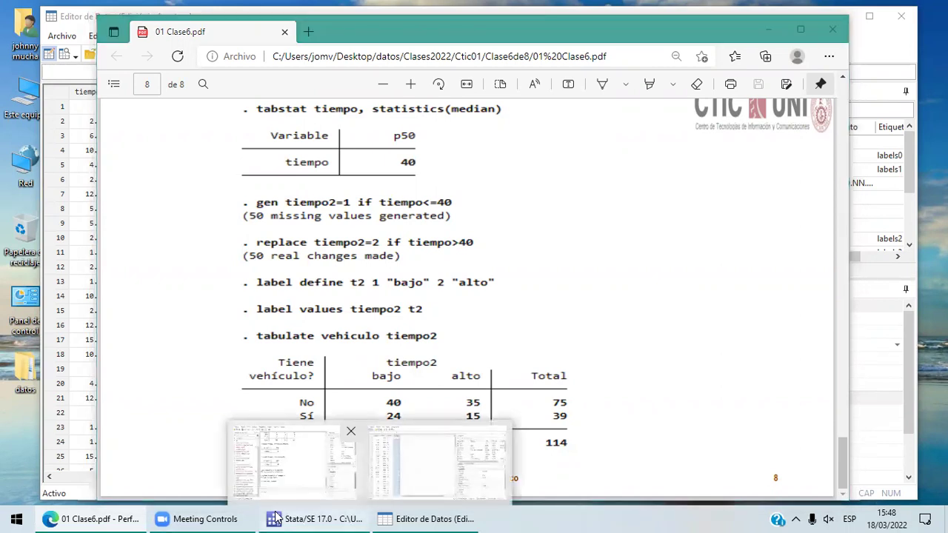
{"action": "left_click", "coordinate": [307, 517]}
{"action": "type", "text": "label define"}
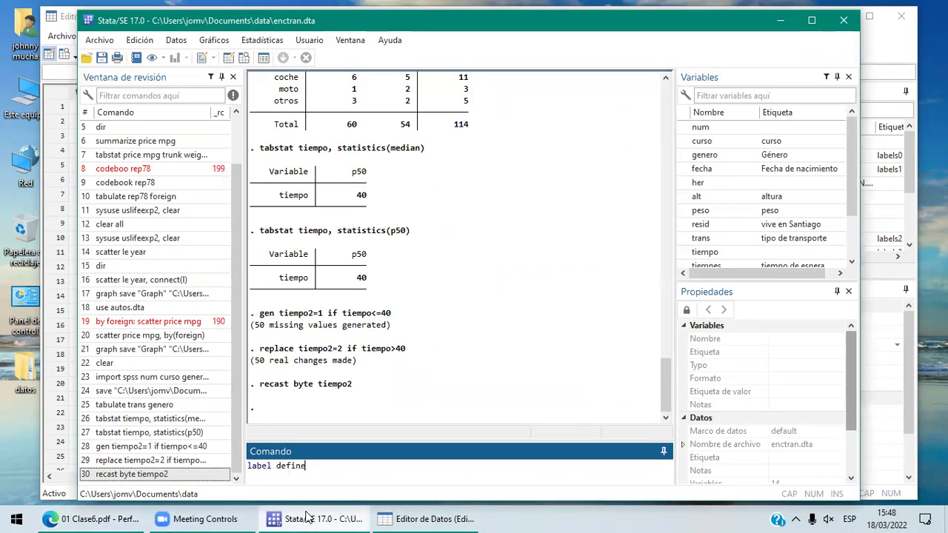
{"action": "type", "text": " t2 1 \"bajo\" 2 \"alto"}
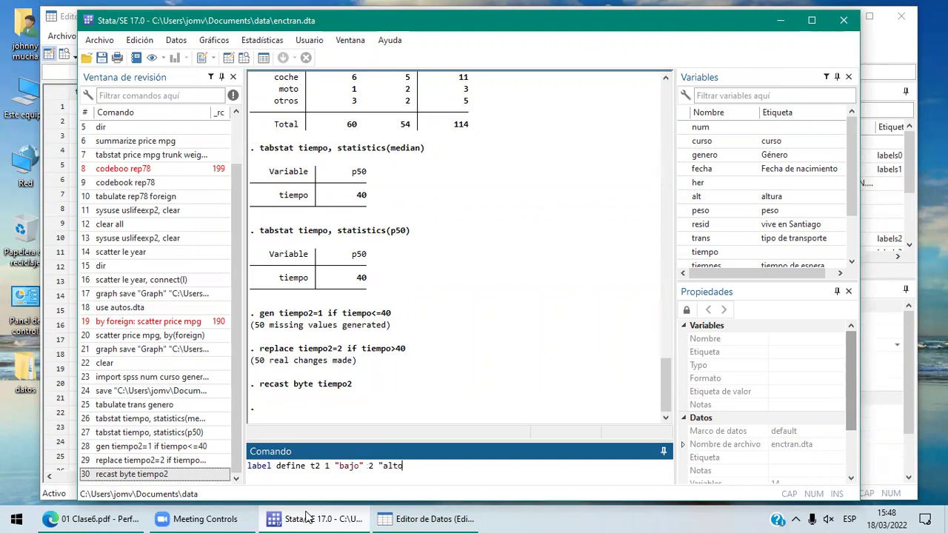
{"action": "type", "text": "\""}
{"action": "key", "text": "Return"}
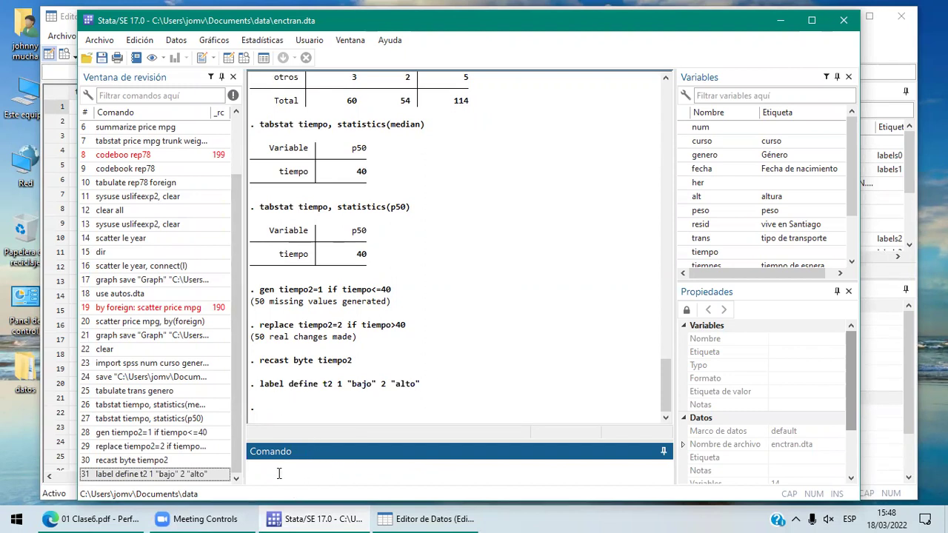
Step: Assign the value label t2 to the variable tiempo2
{"action": "type", "text": "label values tiempo2"}
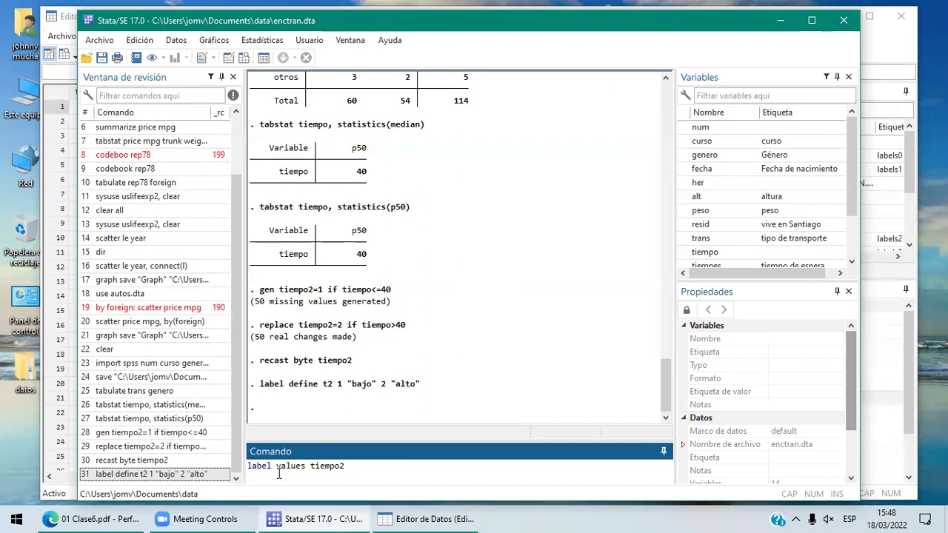
{"action": "type", "text": " t2"}
{"action": "key", "text": "Return"}
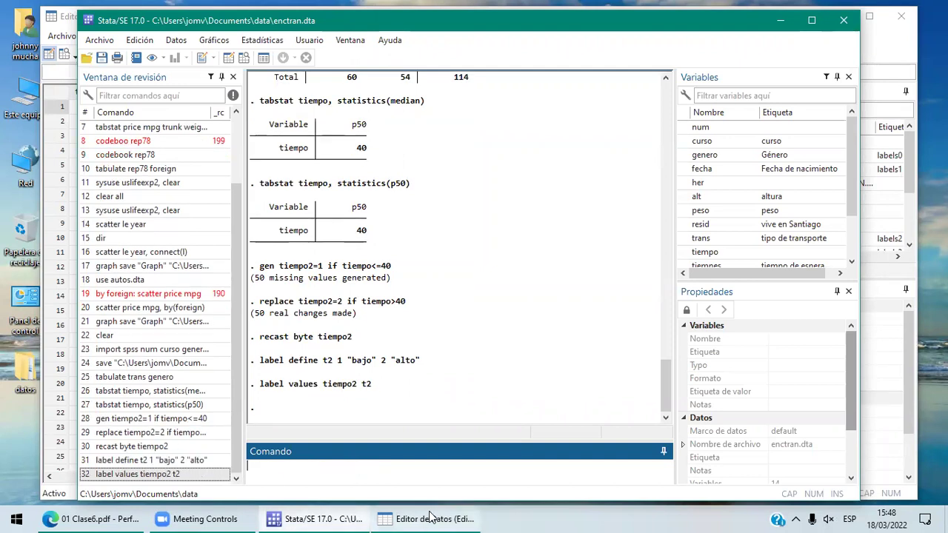
Step: Check the labelled values and the properties of the tiempo2 column in the Data Editor
{"action": "mouse_move", "coordinate": [433, 516]}
{"action": "left_click", "coordinate": [485, 478]}
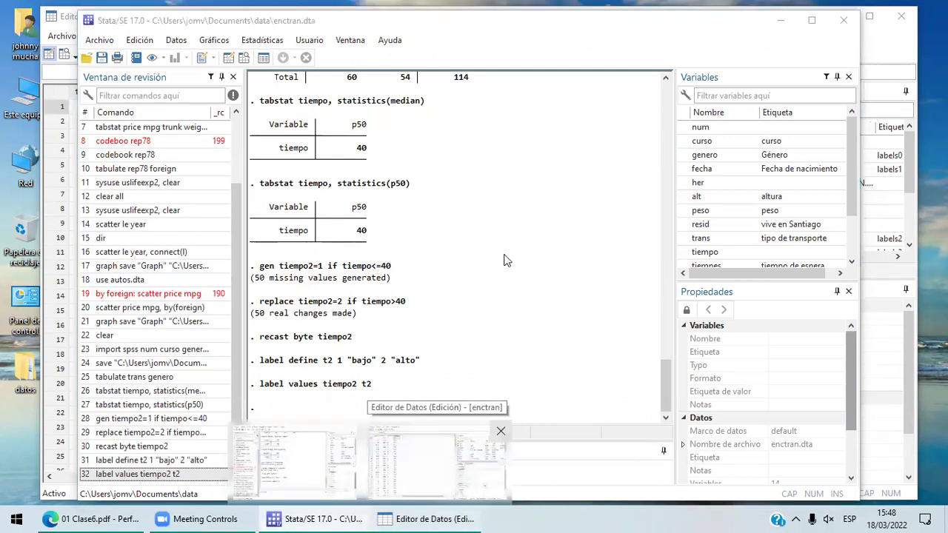
{"action": "double_click", "coordinate": [219, 108]}
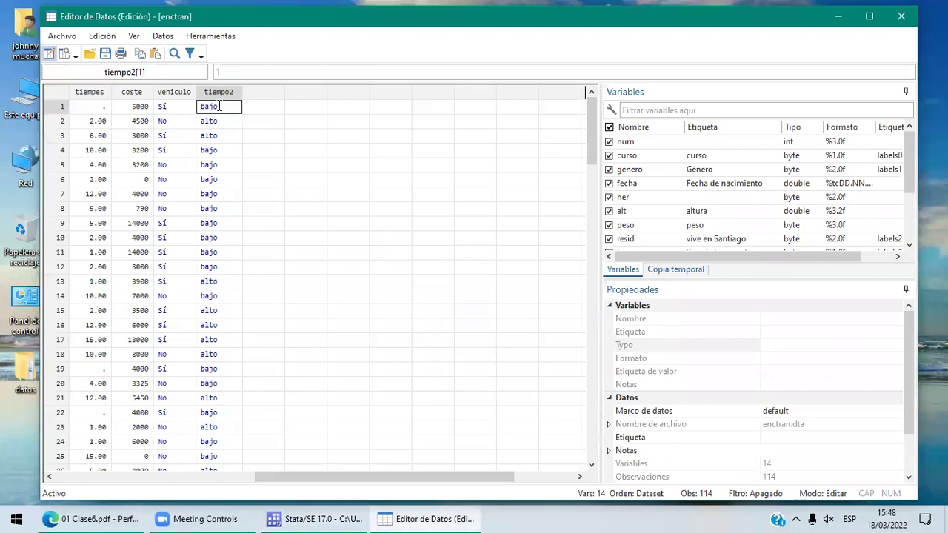
{"action": "double_click", "coordinate": [214, 311]}
{"action": "left_click", "coordinate": [213, 93]}
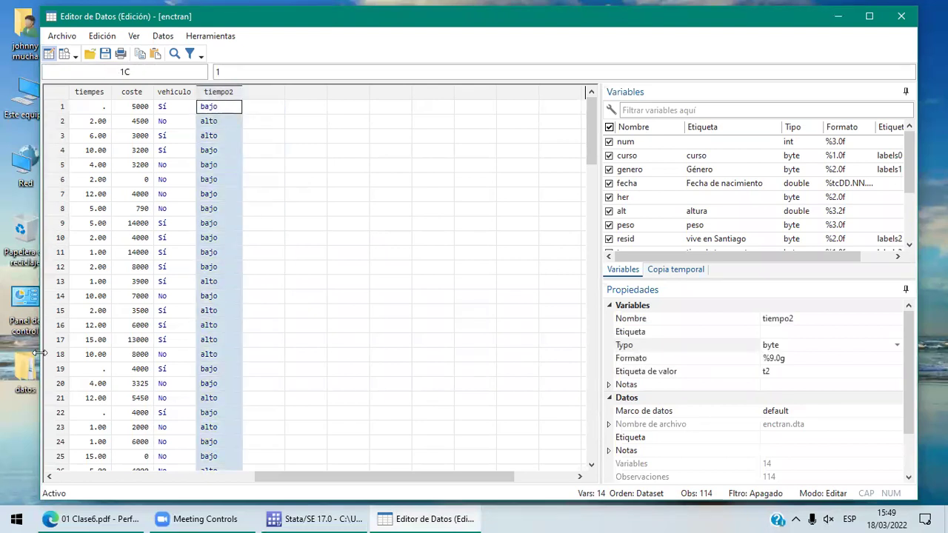
Step: Consult the class PDF for the tabulate example and try to cross-tabulate vehiculos by tiempo2 in Stata
{"action": "left_click", "coordinate": [94, 516]}
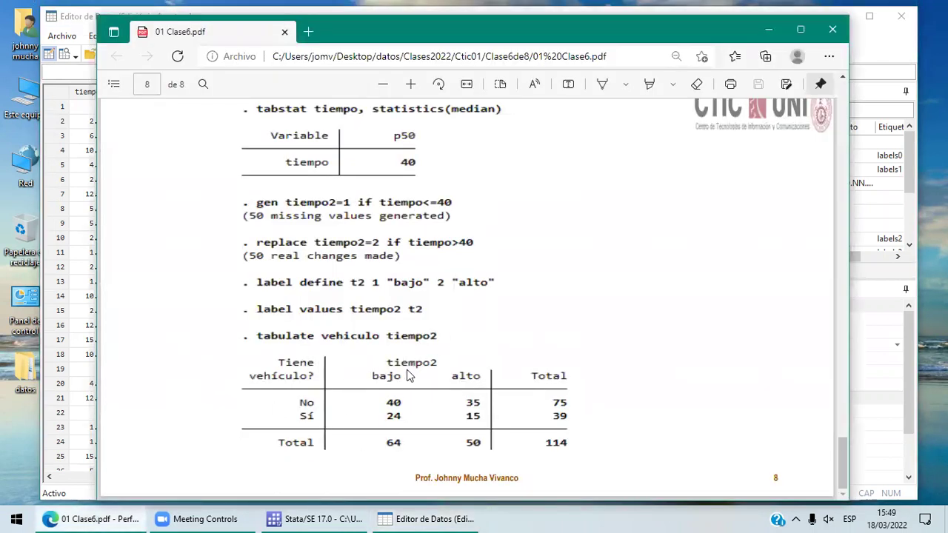
{"action": "left_click", "coordinate": [317, 518]}
{"action": "type", "text": "tabu"}
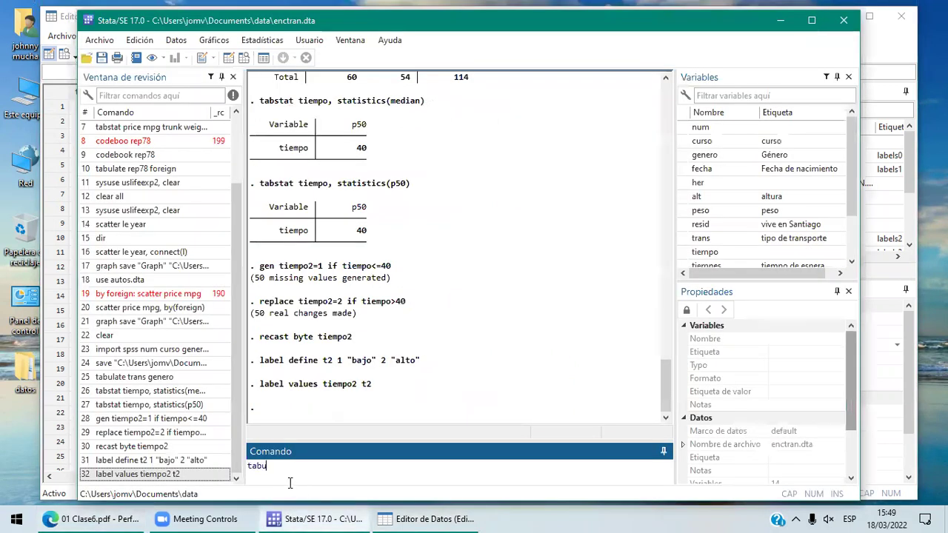
{"action": "type", "text": "late vehicu"}
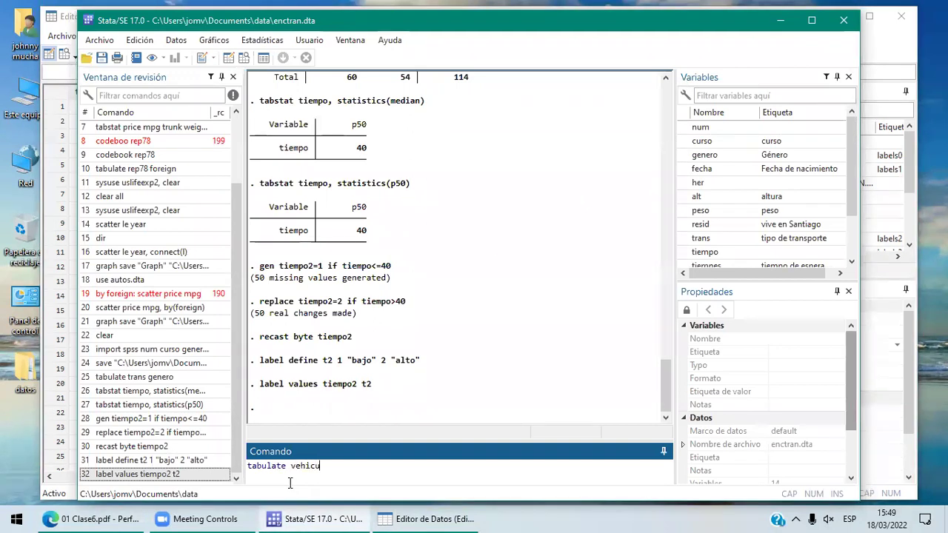
{"action": "type", "text": "los tiempo2"}
{"action": "key", "text": "Return"}
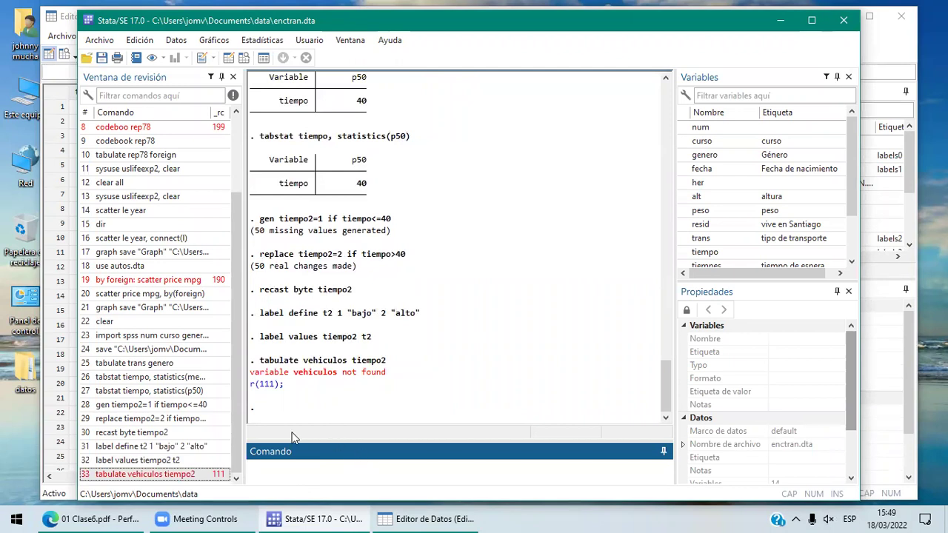
Step: Look up the exact name of the vehicle variable in the Data Editor
{"action": "type", "text": "tabulate"}
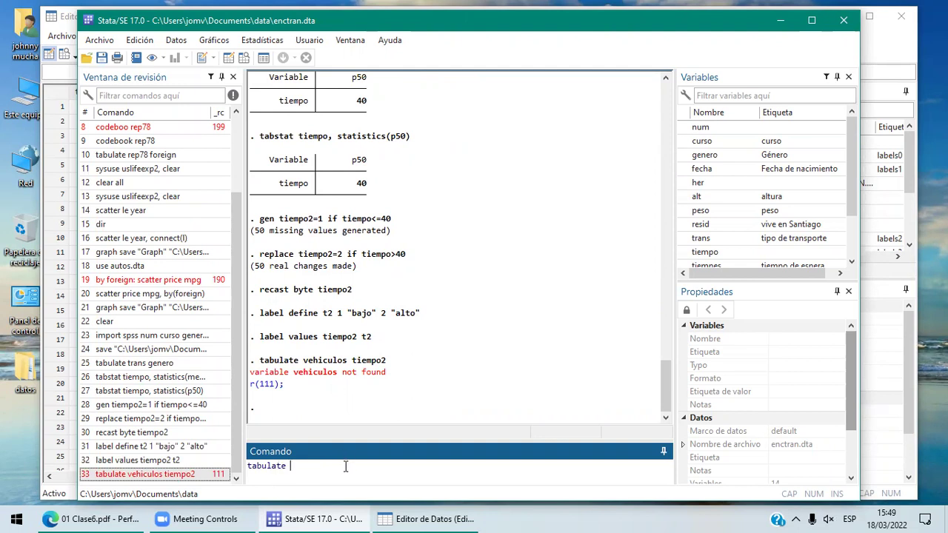
{"action": "left_click", "coordinate": [414, 518]}
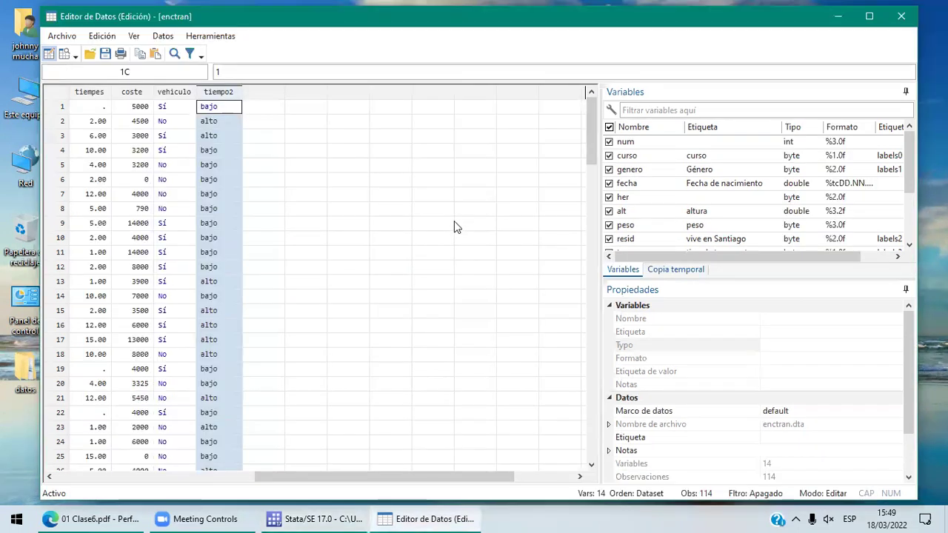
{"action": "left_click", "coordinate": [187, 93]}
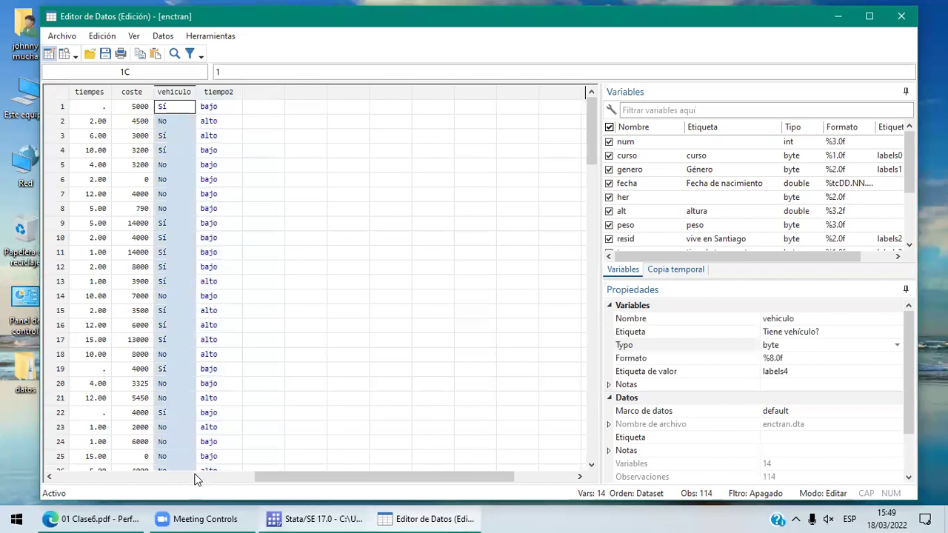
Step: Recall the failed tabulate command in Stata, correct the variable name to vehiculo, and run it with tiempo2
{"action": "left_click", "coordinate": [333, 469]}
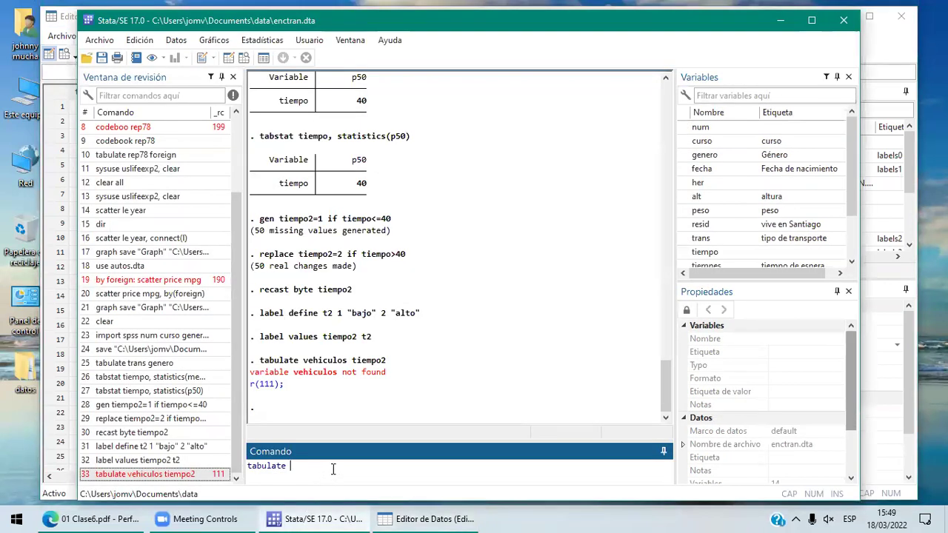
{"action": "key", "text": "Page_Up"}
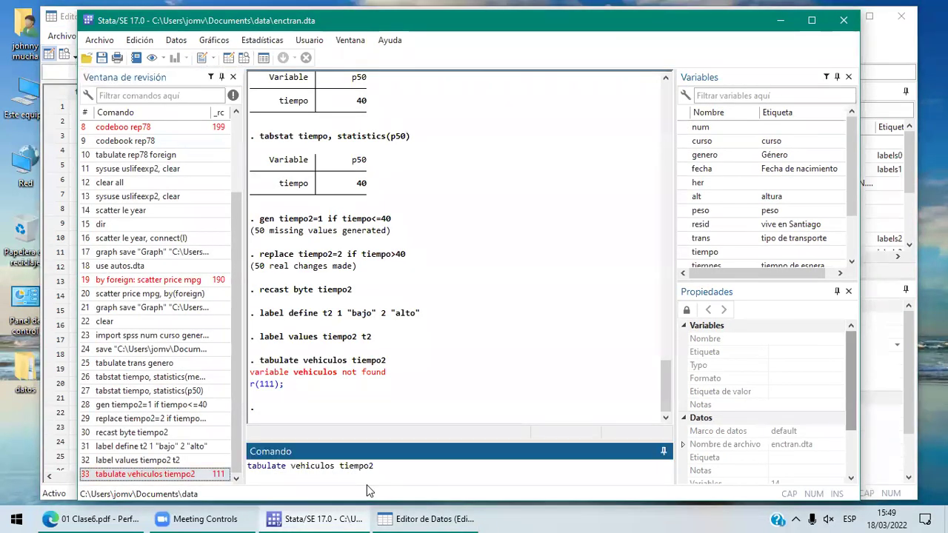
{"action": "key", "text": "Left"}
{"action": "key", "text": "Left"}
{"action": "key", "text": "Left"}
{"action": "key", "text": "Left"}
{"action": "key", "text": "Left"}
{"action": "key", "text": "Left"}
{"action": "key", "text": "Left"}
{"action": "key", "text": "Left"}
{"action": "key", "text": "BackSpace"}
{"action": "key", "text": "Return"}
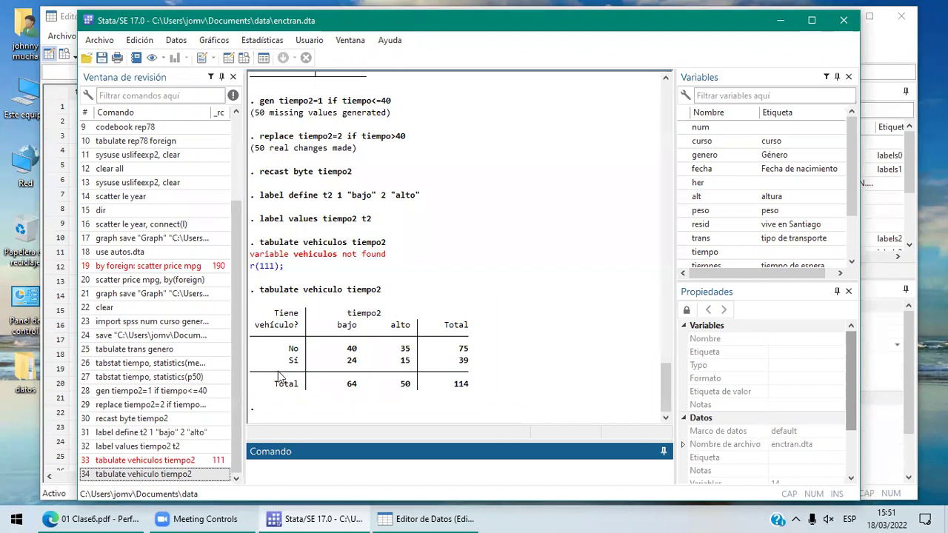
Step: Go back to the Caso2 slide in the class PDF and highlight its last task about the contingency table with tiempo2
{"action": "left_click", "coordinate": [116, 516]}
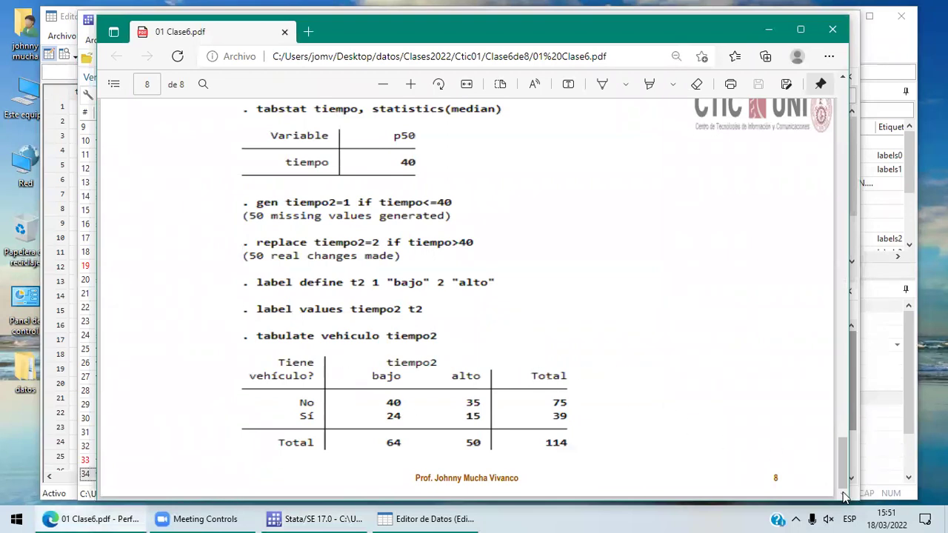
{"action": "left_click", "coordinate": [843, 77]}
{"action": "left_click_drag", "start_coordinate": [843, 78], "coordinate": [843, 78]}
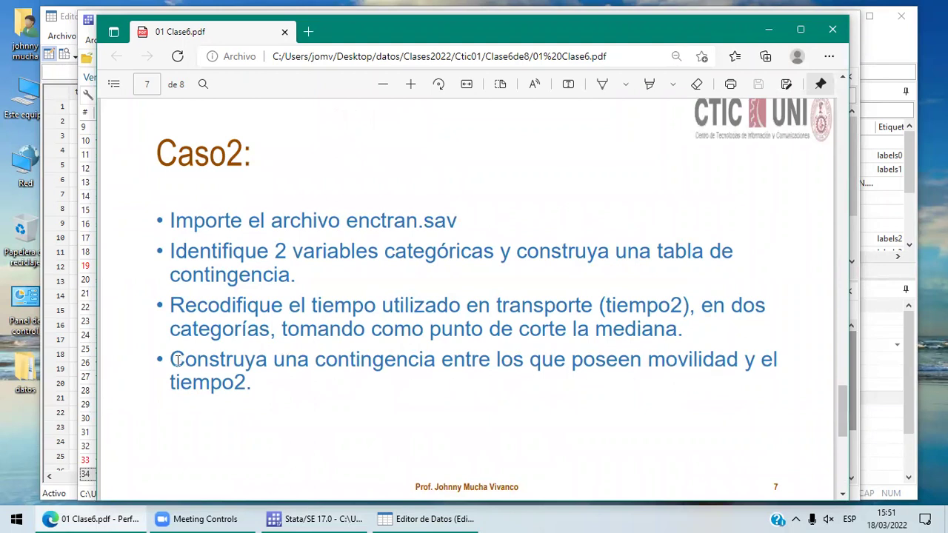
{"action": "left_click_drag", "start_coordinate": [172, 360], "coordinate": [257, 380]}
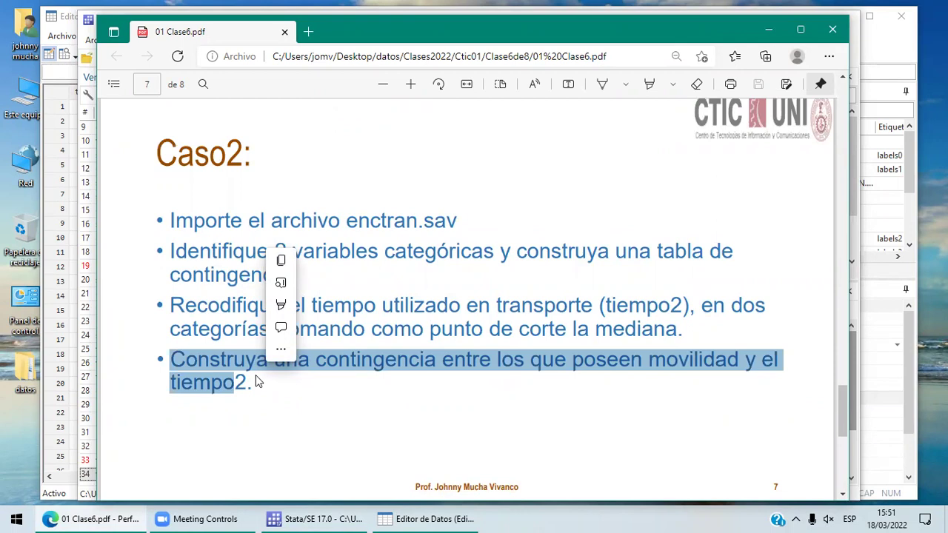
Step: Launch Google Chrome and open Google Drive
{"action": "key", "text": "super"}
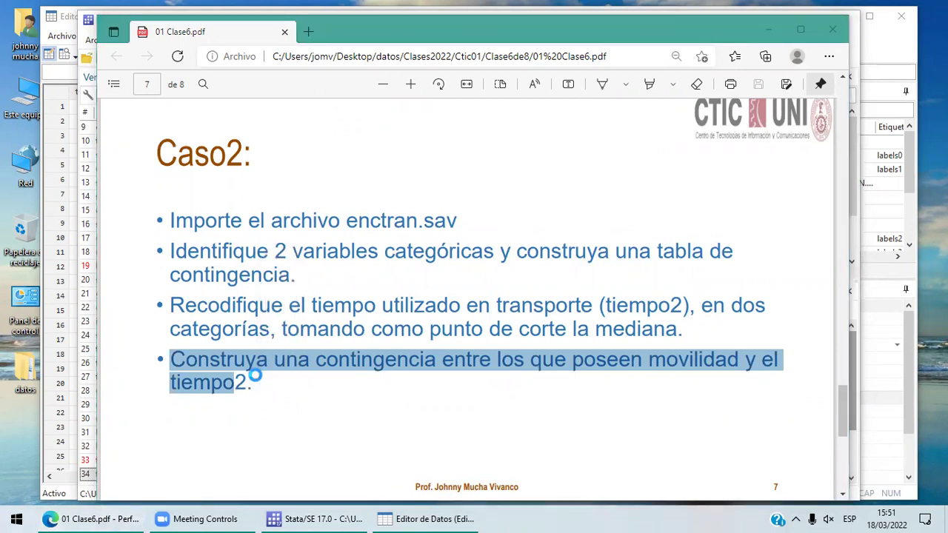
{"action": "type", "text": "ch"}
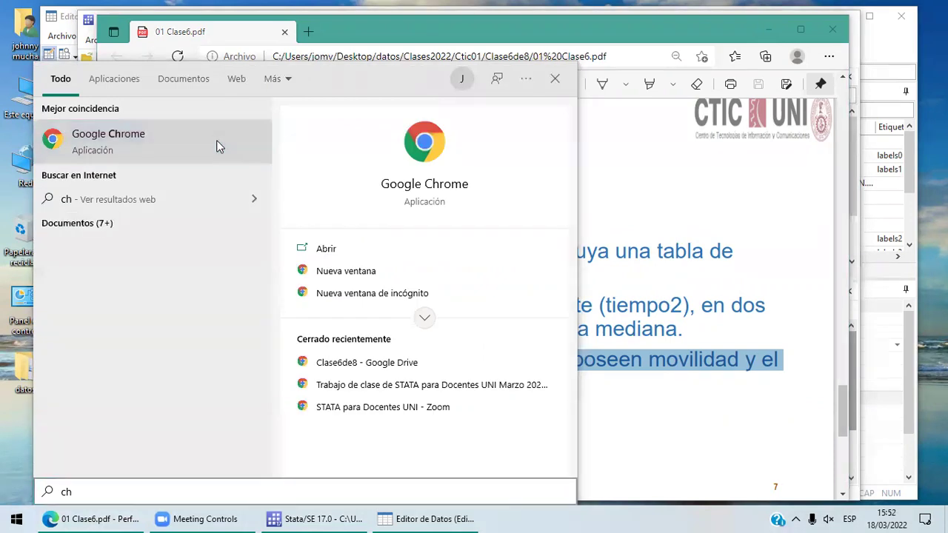
{"action": "left_click", "coordinate": [216, 140]}
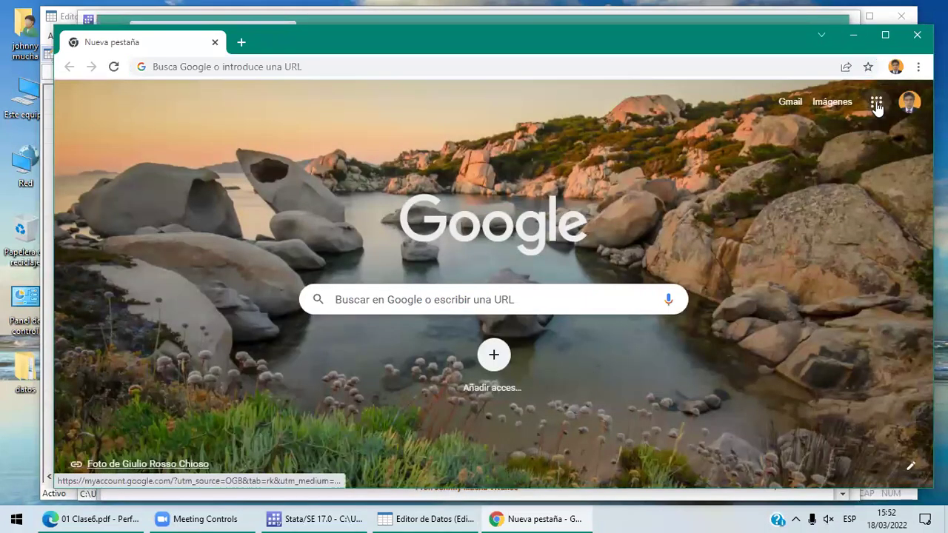
{"action": "left_click", "coordinate": [876, 104]}
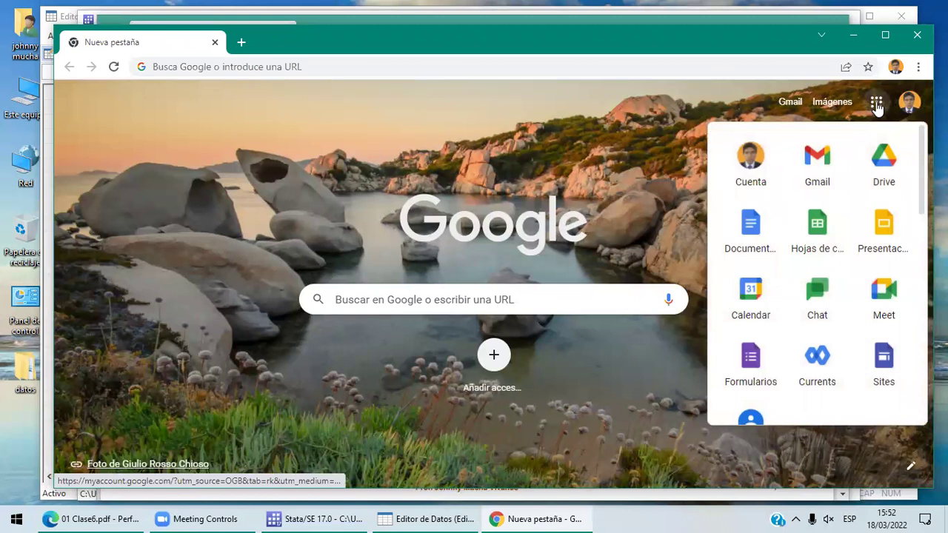
{"action": "left_click", "coordinate": [877, 106]}
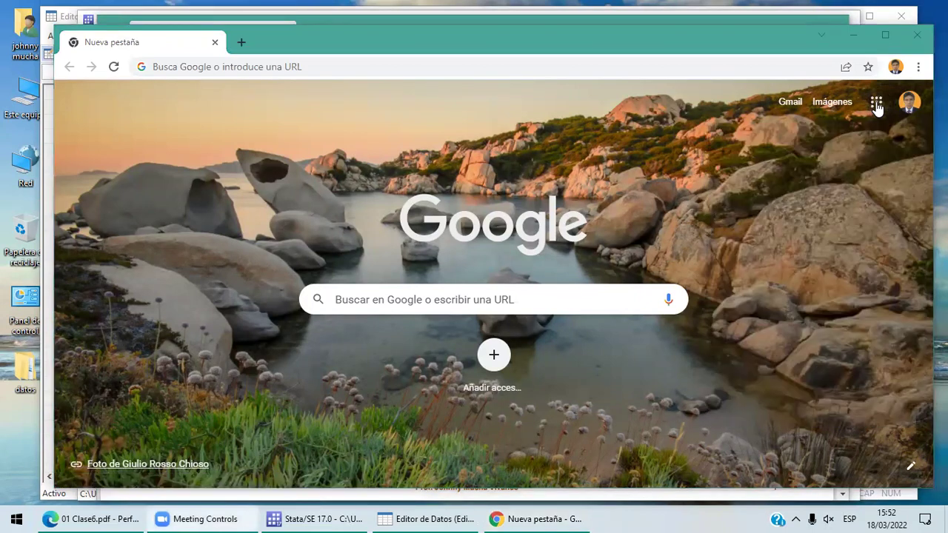
{"action": "left_click", "coordinate": [876, 106]}
{"action": "left_click", "coordinate": [885, 172]}
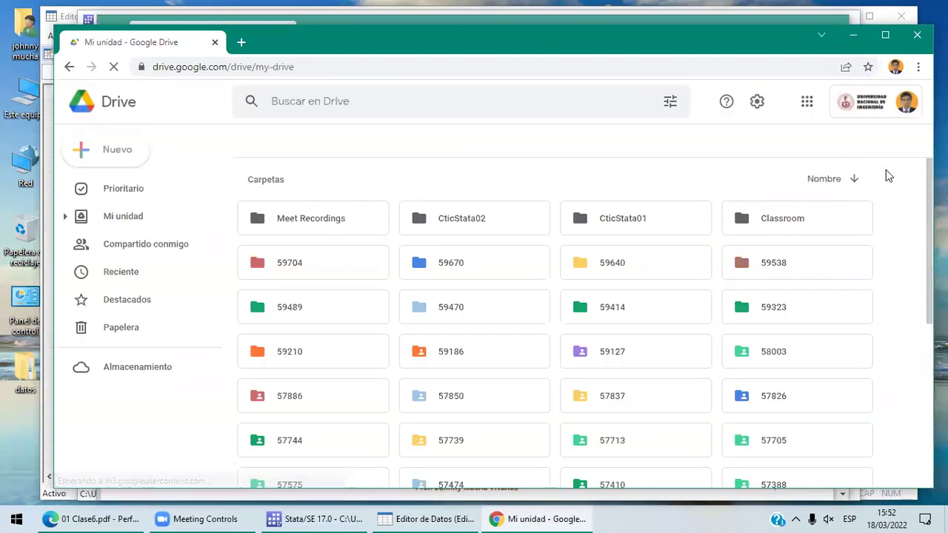
Step: Open the Clase6de8 folder inside CticStata01 in the Drive
{"action": "left_click", "coordinate": [666, 214]}
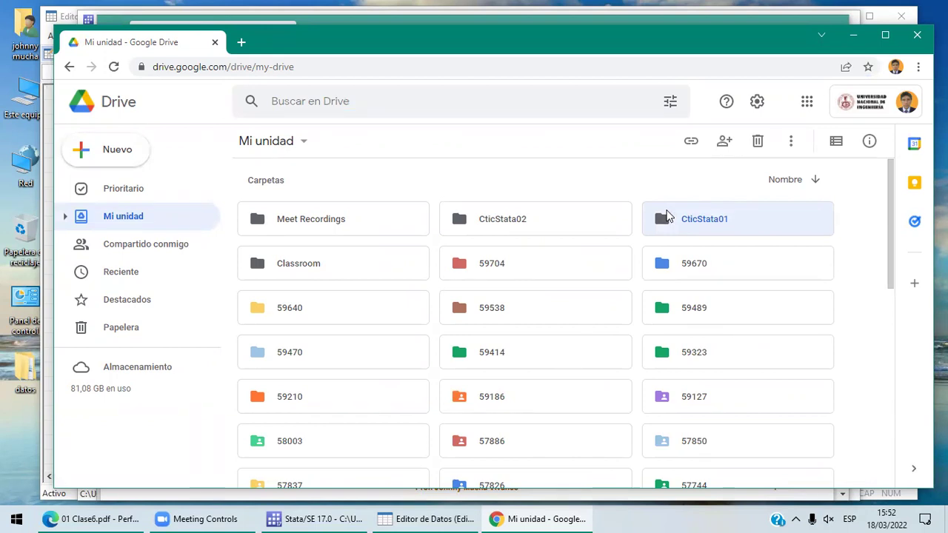
{"action": "double_click", "coordinate": [667, 215]}
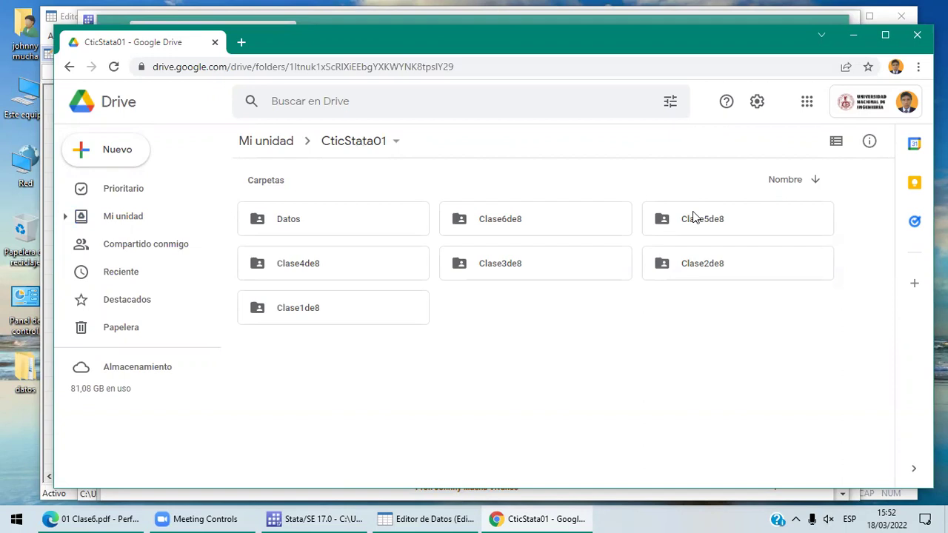
{"action": "double_click", "coordinate": [581, 216]}
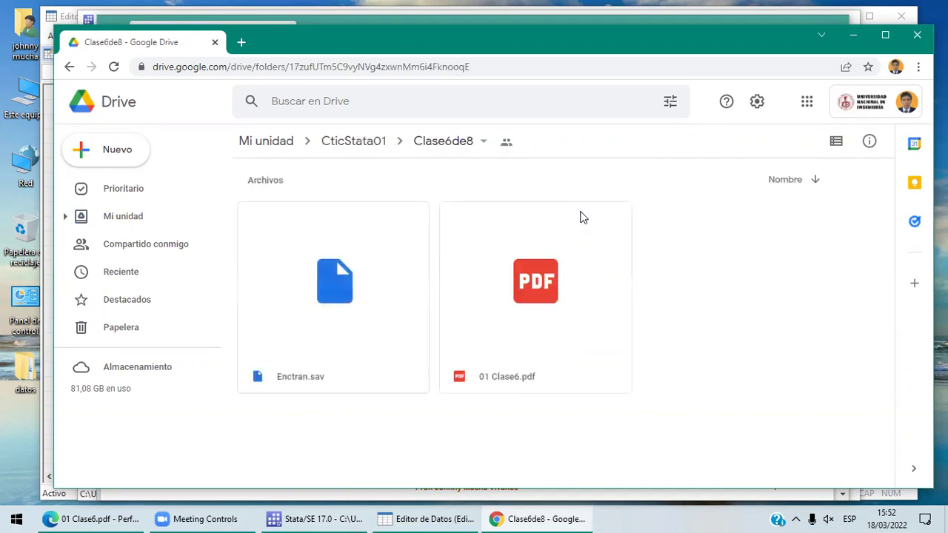
Step: Upload the file 02 Clase6.pdf to the Clase6de8 folder
{"action": "right_click", "coordinate": [704, 266]}
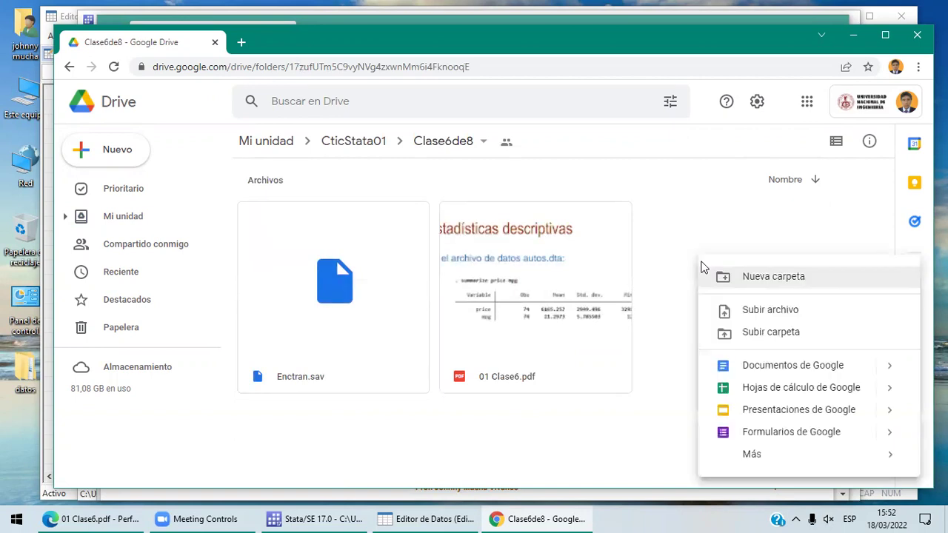
{"action": "left_click", "coordinate": [736, 311]}
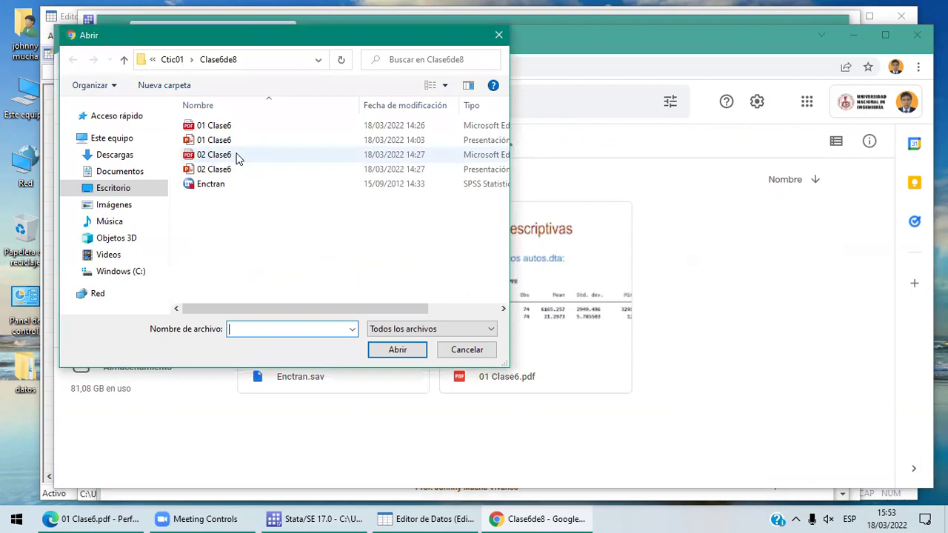
{"action": "left_click", "coordinate": [239, 157]}
{"action": "left_click", "coordinate": [397, 350]}
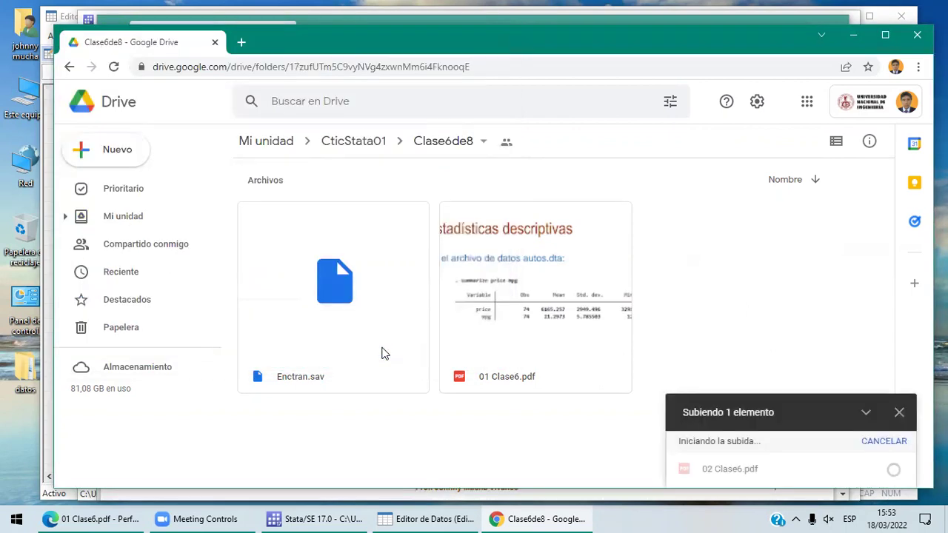
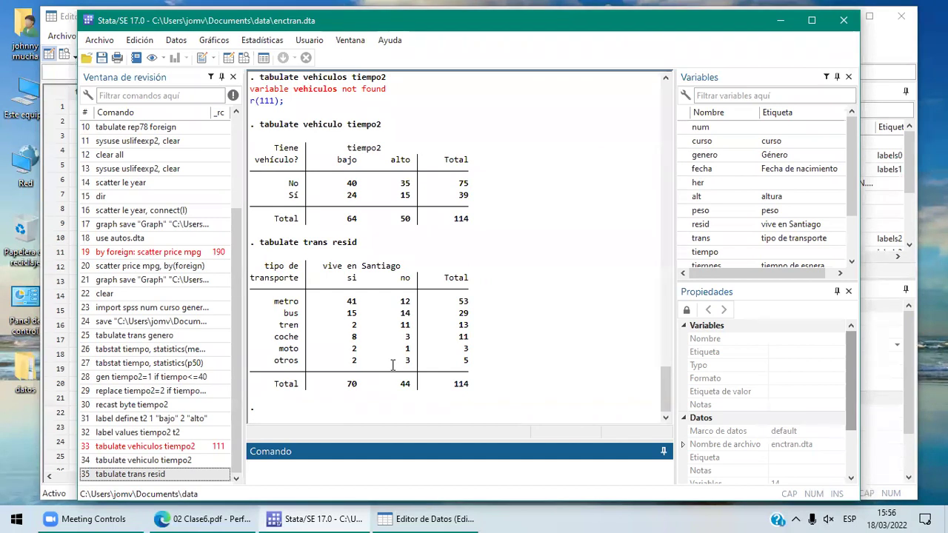
Step: Switch to the Data Editor and look over the enctran columns, including peso, alt, tiempes and the first empty column
{"action": "left_click", "coordinate": [458, 516]}
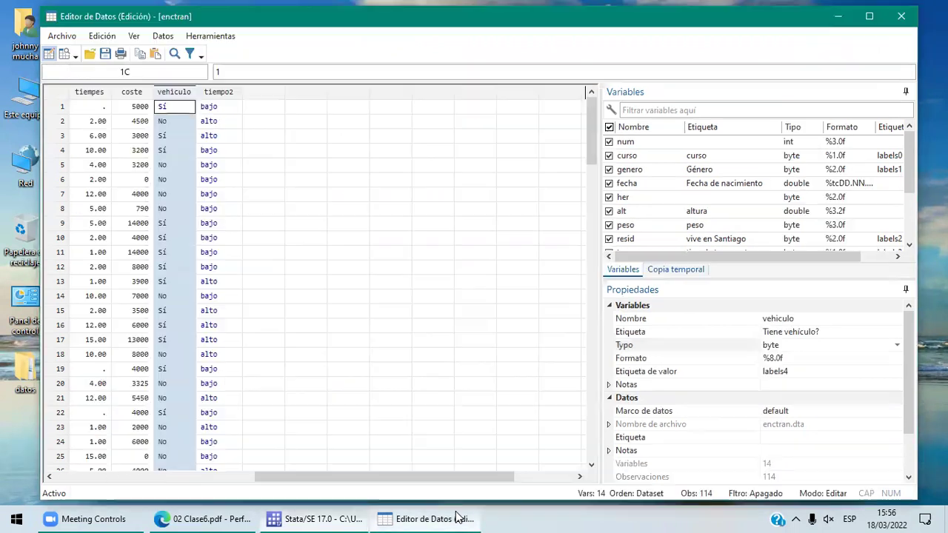
{"action": "left_click", "coordinate": [259, 91]}
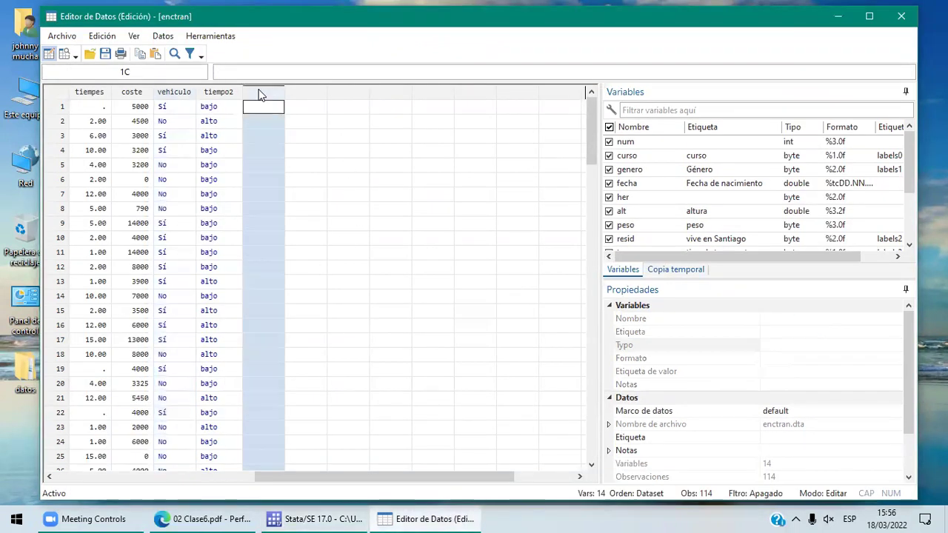
{"action": "left_click", "coordinate": [214, 478]}
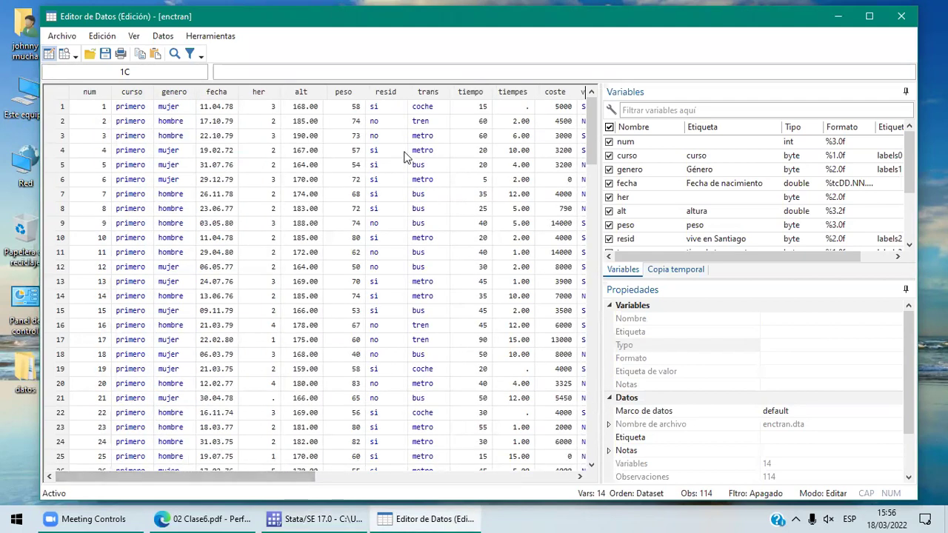
{"action": "left_click", "coordinate": [348, 94]}
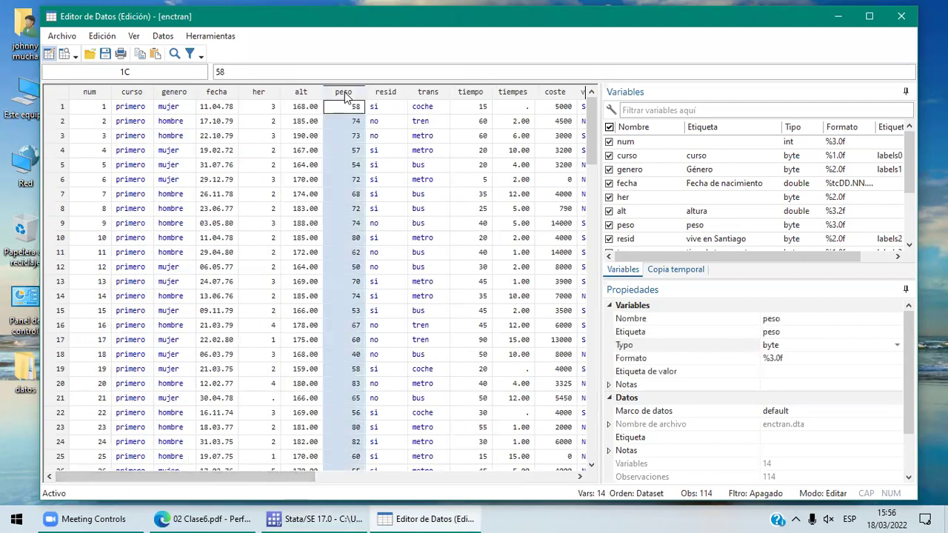
{"action": "left_click", "coordinate": [302, 94]}
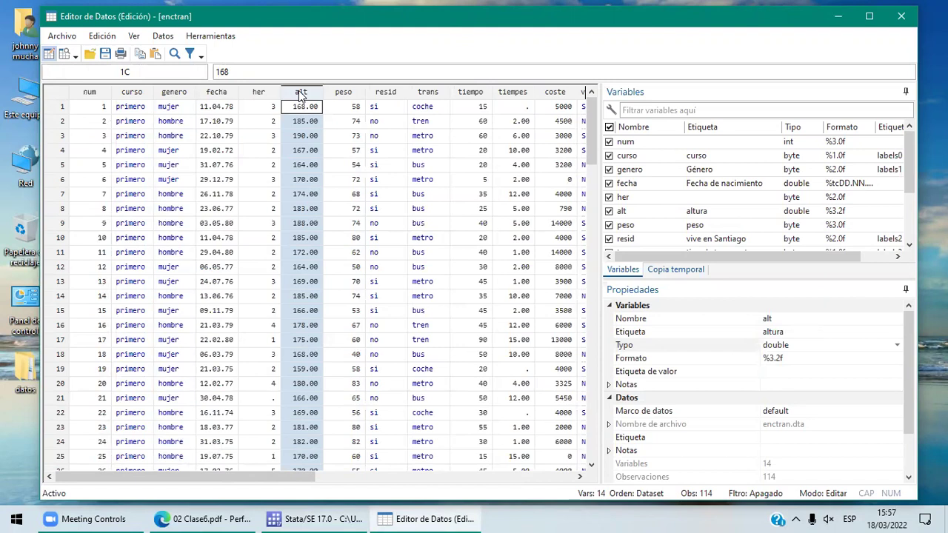
{"action": "left_click", "coordinate": [581, 477]}
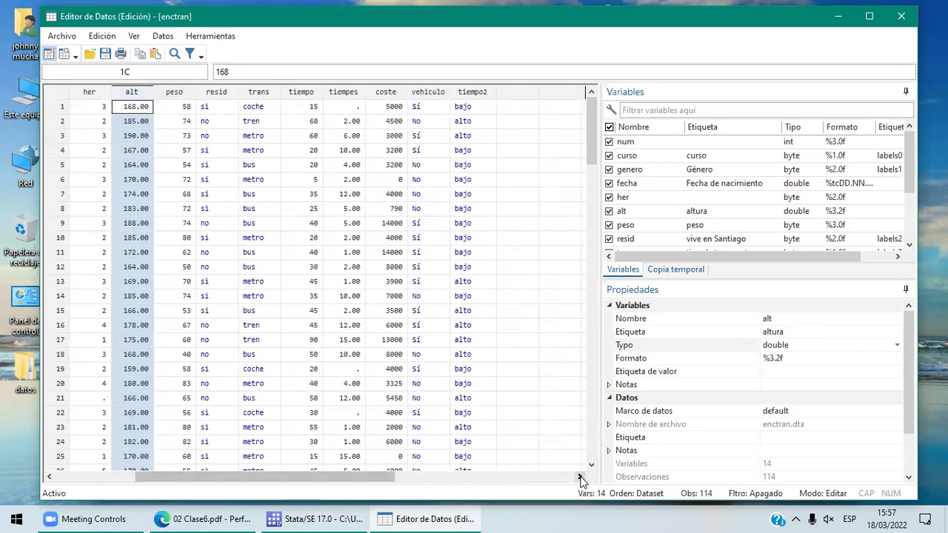
{"action": "left_click", "coordinate": [522, 102]}
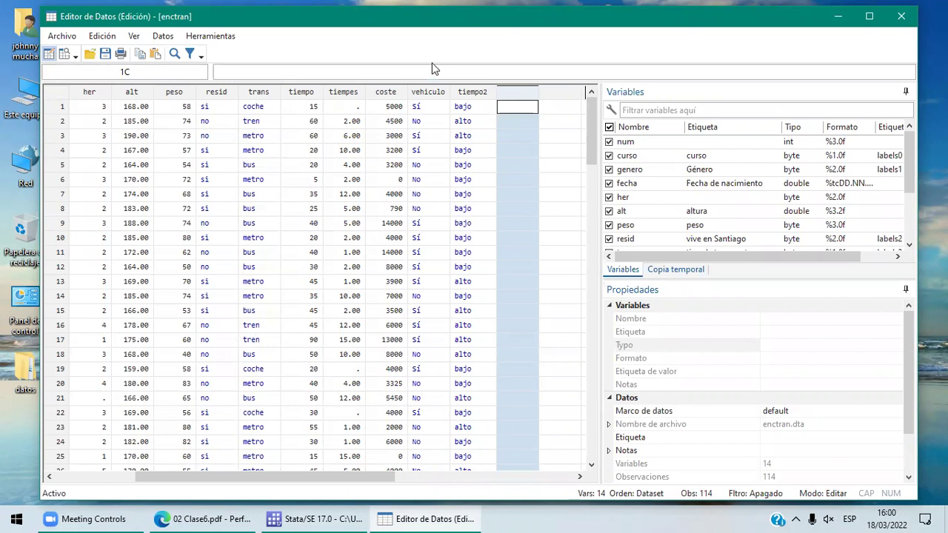
{"action": "left_click", "coordinate": [342, 104]}
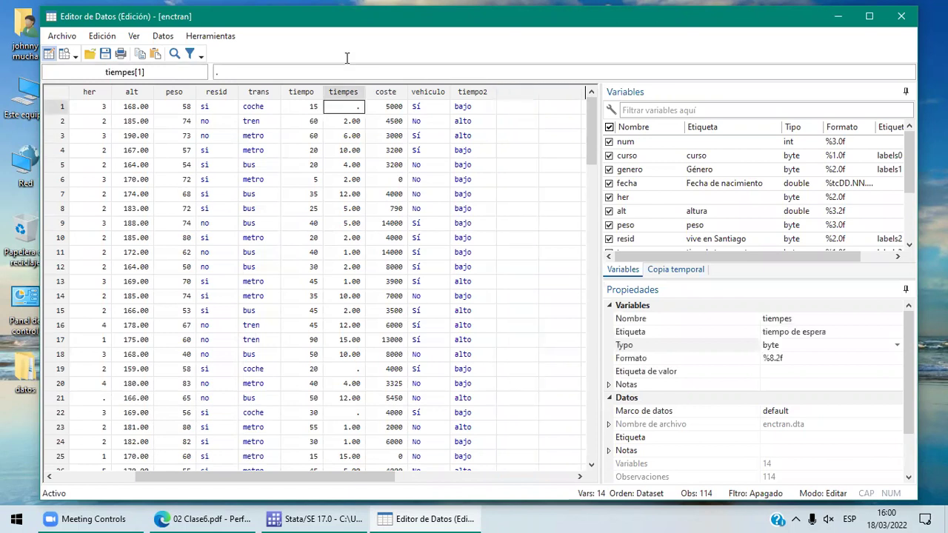
{"action": "left_click", "coordinate": [521, 93]}
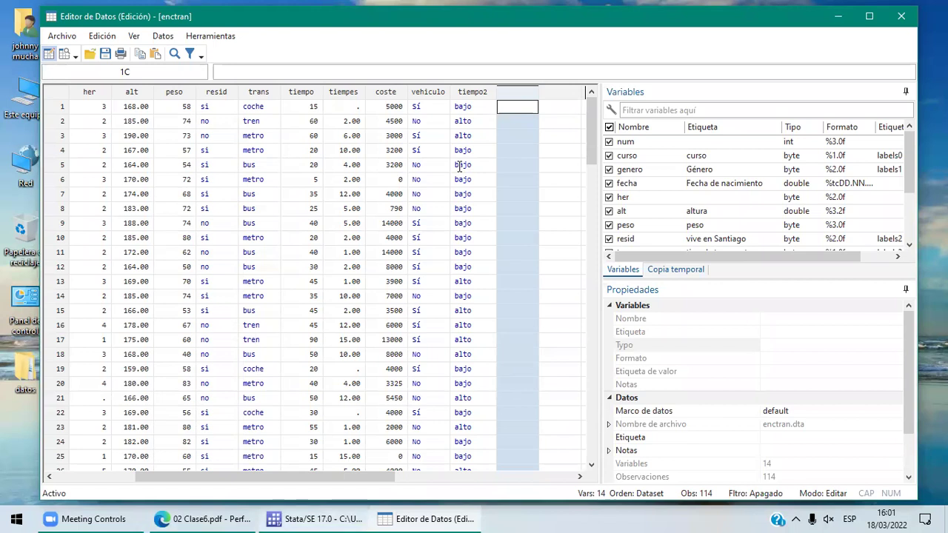
Step: Check the trans by resid table in Stata's results, then return to the class PDF and go to the Frecuencias relativas slide
{"action": "mouse_move", "coordinate": [315, 518]}
{"action": "left_click", "coordinate": [337, 433]}
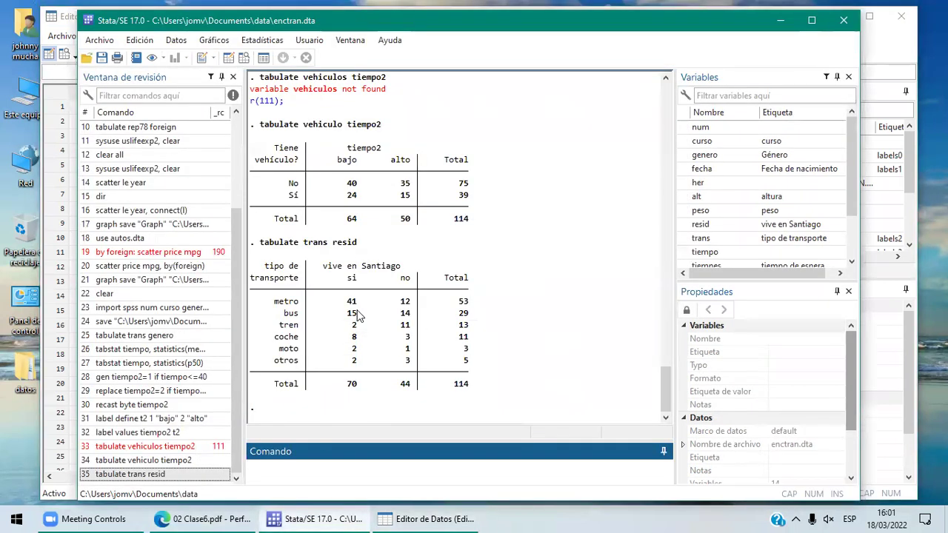
{"action": "left_click", "coordinate": [182, 516]}
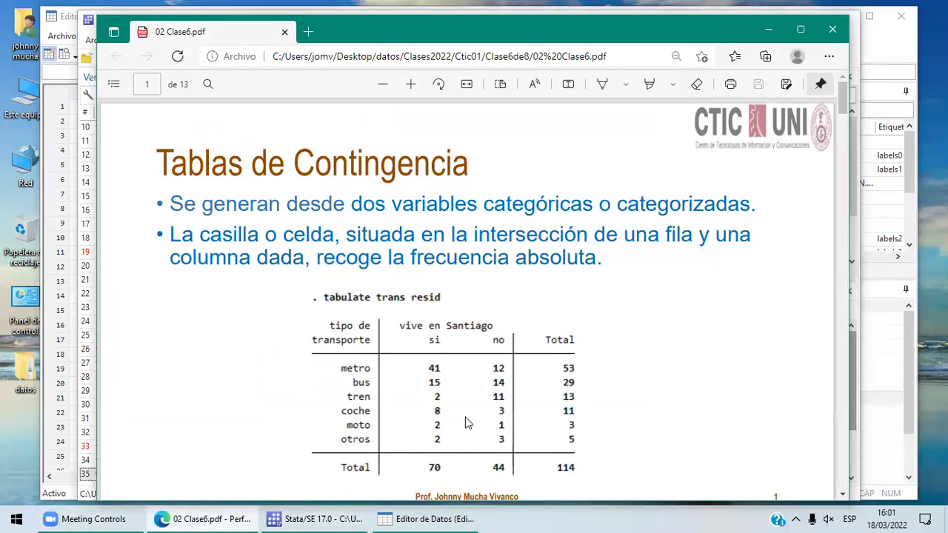
{"action": "left_click", "coordinate": [843, 494]}
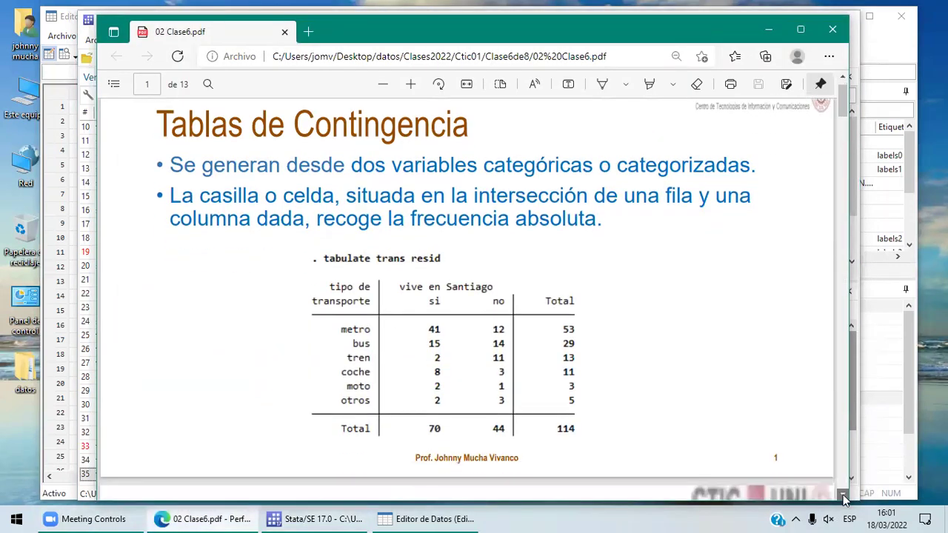
{"action": "left_click", "coordinate": [842, 495]}
{"action": "left_click", "coordinate": [842, 495]}
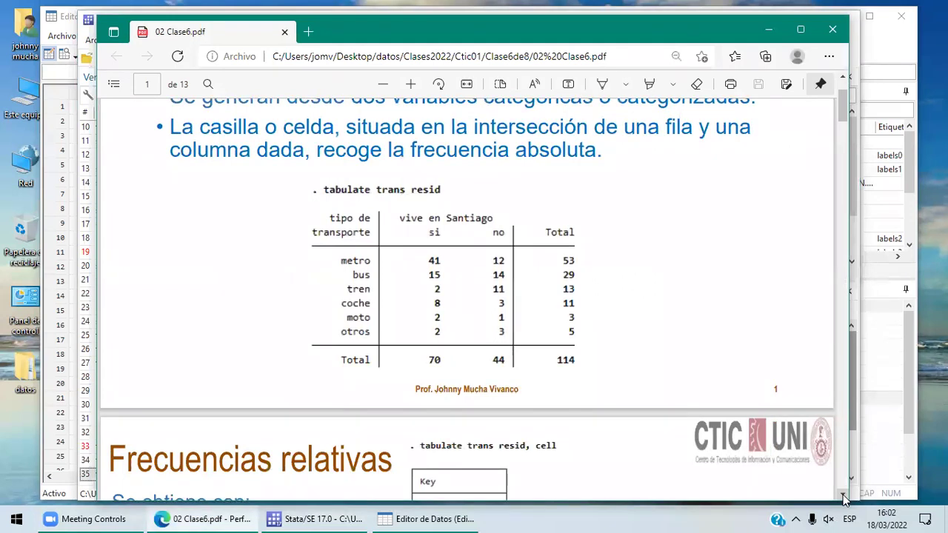
{"action": "left_click", "coordinate": [842, 495]}
{"action": "left_click", "coordinate": [842, 496]}
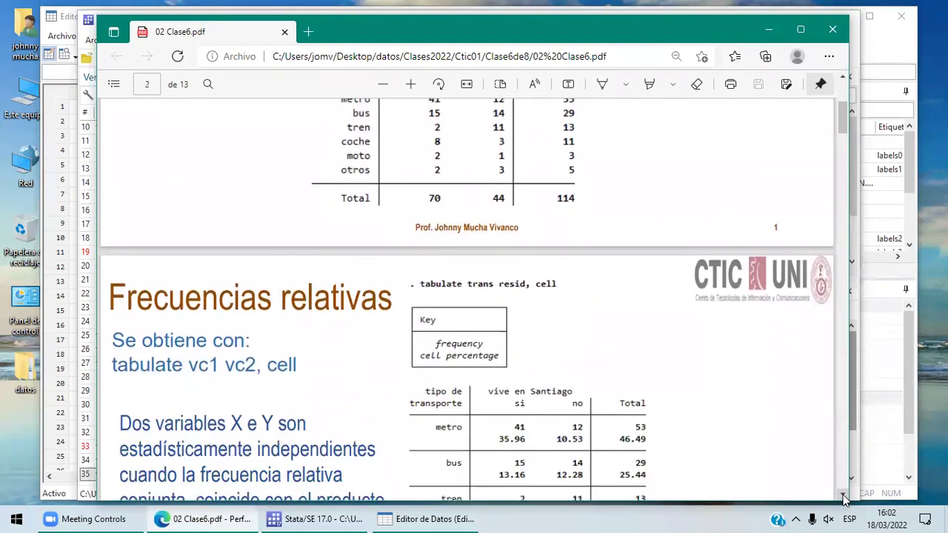
{"action": "left_click", "coordinate": [843, 496]}
{"action": "left_click", "coordinate": [842, 496]}
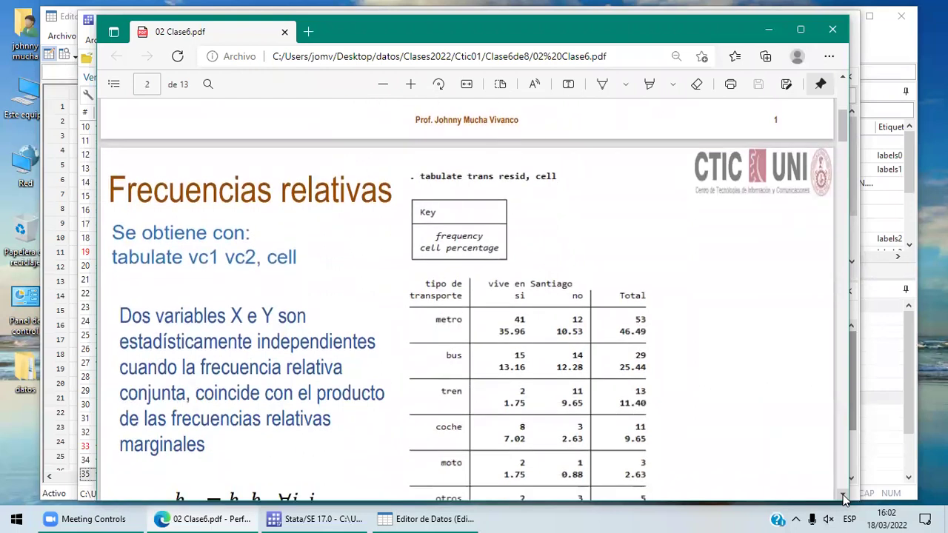
{"action": "left_click", "coordinate": [842, 496]}
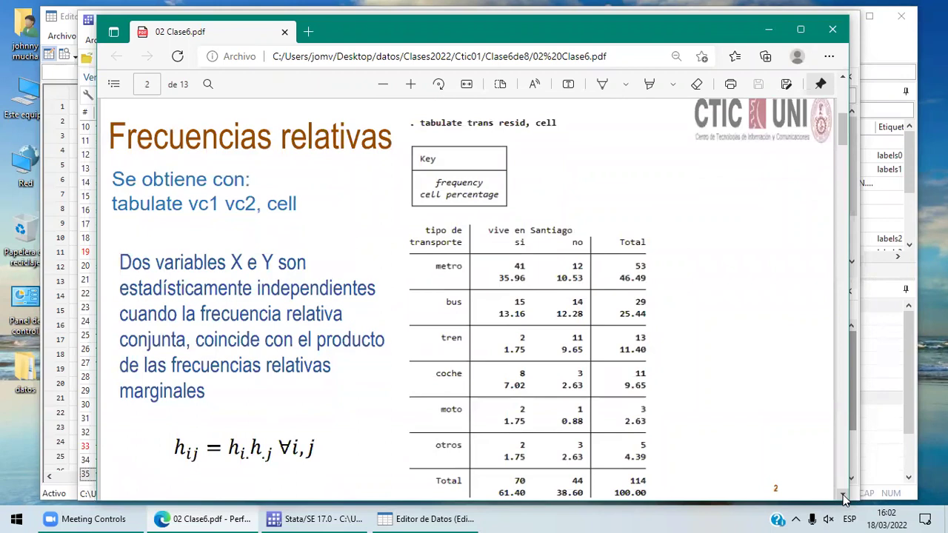
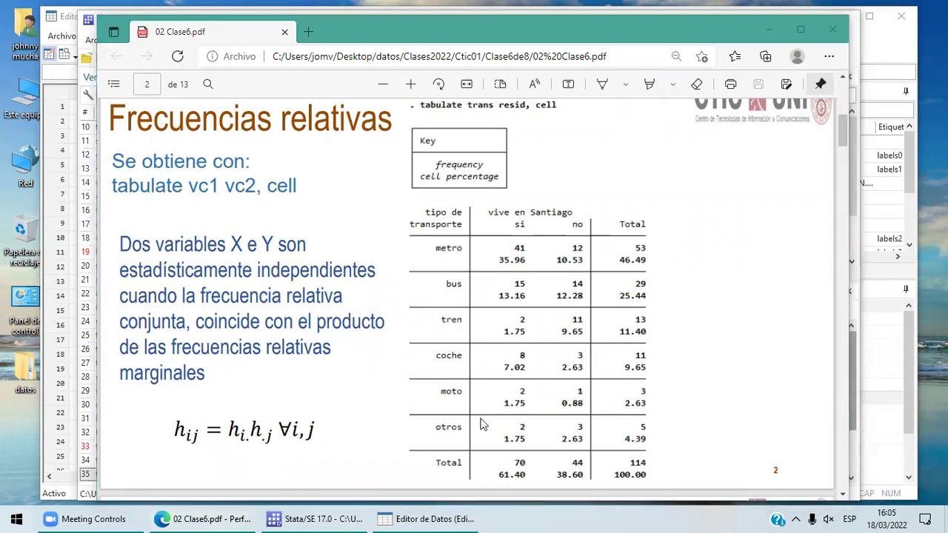
Step: Open the Windows Calculator and place it beside the slide's frequency table so the cell counts stay readable
{"action": "type", "text": "cal"}
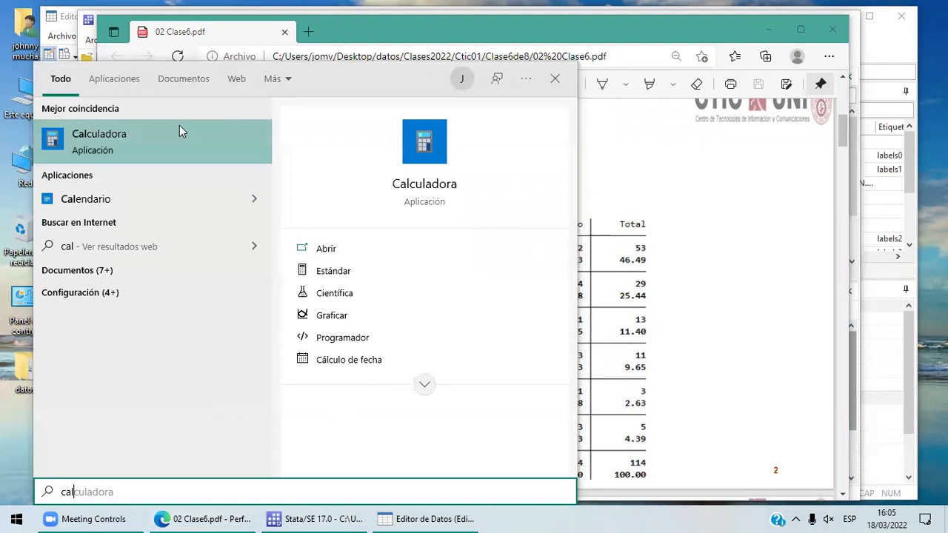
{"action": "left_click", "coordinate": [181, 131]}
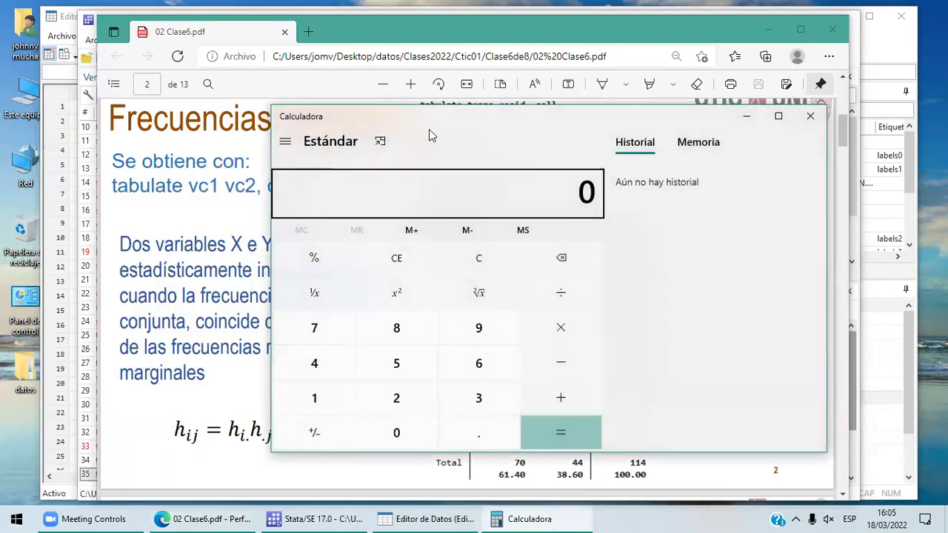
{"action": "left_click_drag", "start_coordinate": [428, 129], "coordinate": [787, 154]}
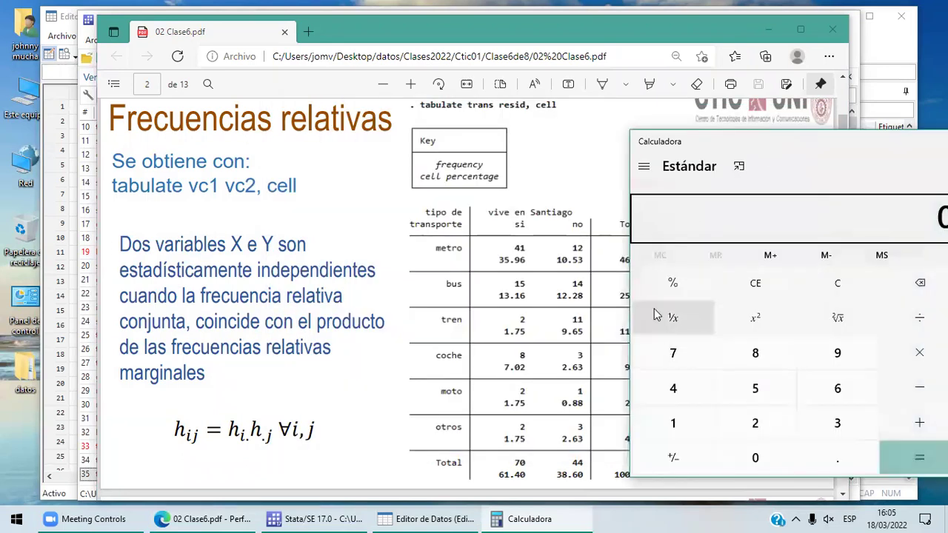
Step: Calculate the relative frequency of metro users living in Santiago as 41 ÷ 114, then close the calculator
{"action": "type", "text": "41"}
{"action": "left_click", "coordinate": [906, 318]}
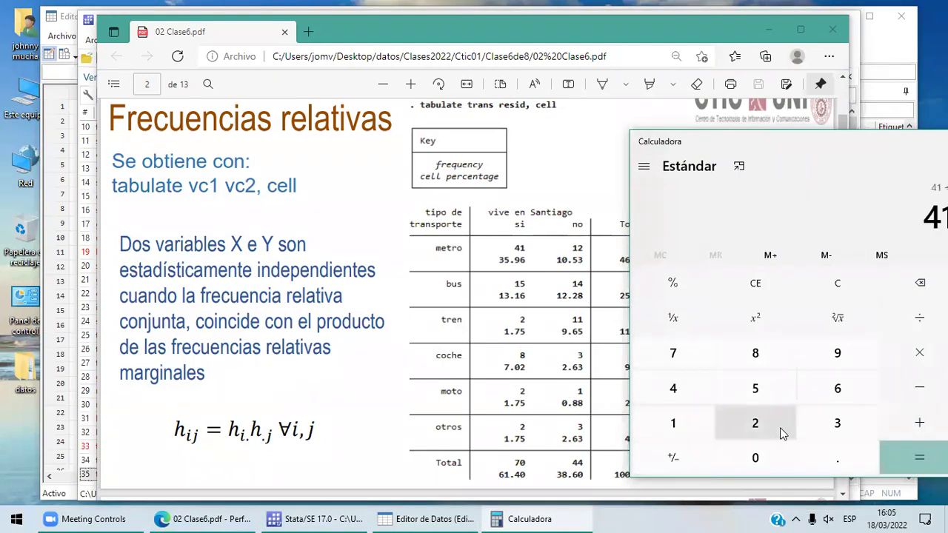
{"action": "double_click", "coordinate": [673, 423]}
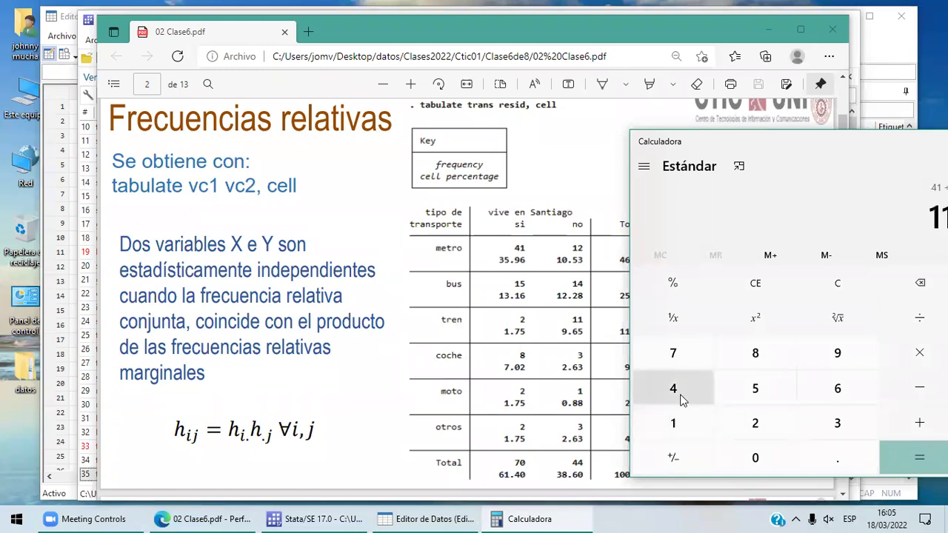
{"action": "left_click", "coordinate": [681, 402]}
{"action": "left_click", "coordinate": [918, 457]}
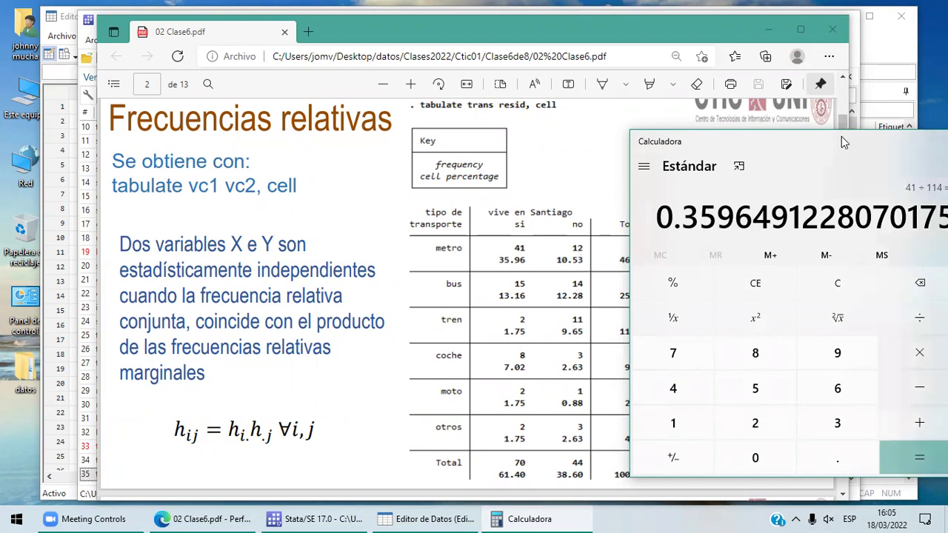
{"action": "left_click_drag", "start_coordinate": [768, 154], "coordinate": [476, 103]}
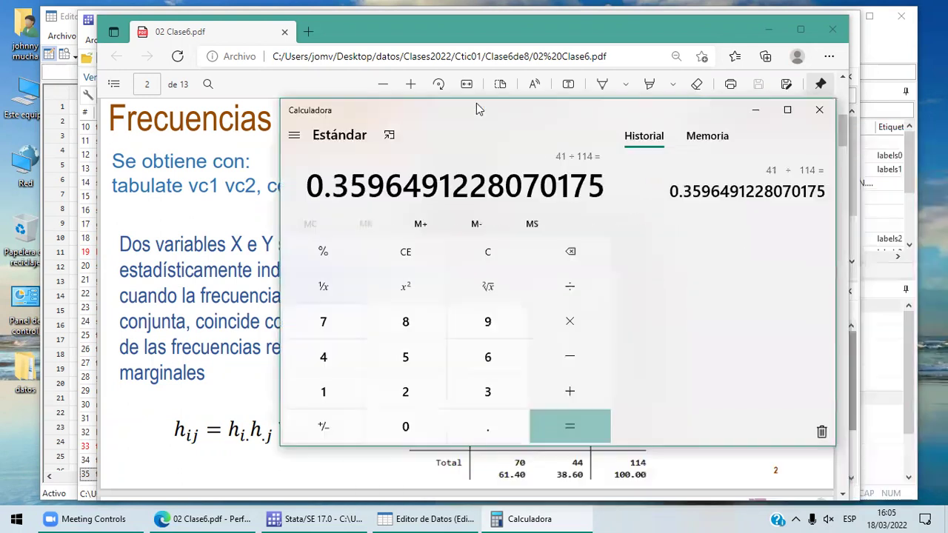
{"action": "left_click", "coordinate": [819, 112]}
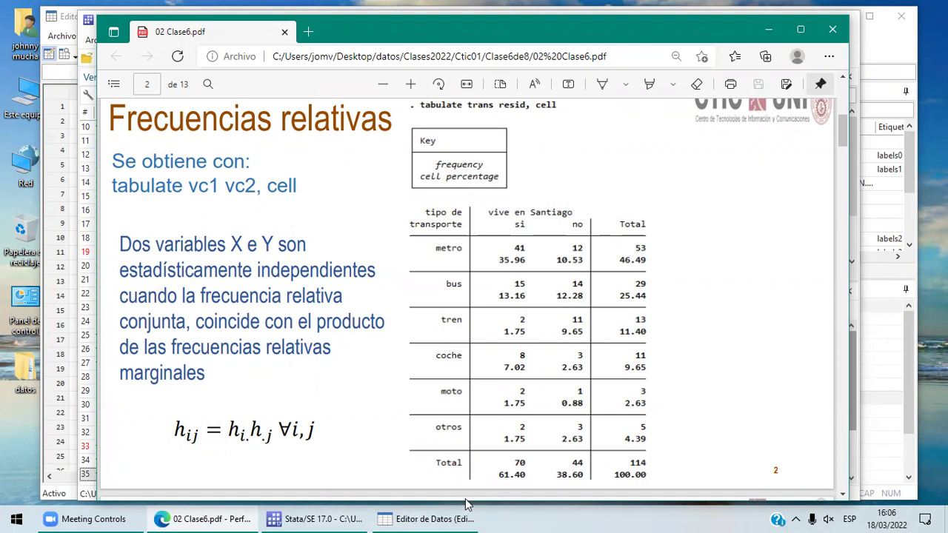
{"action": "key", "text": "super"}
{"action": "type", "text": "c"}
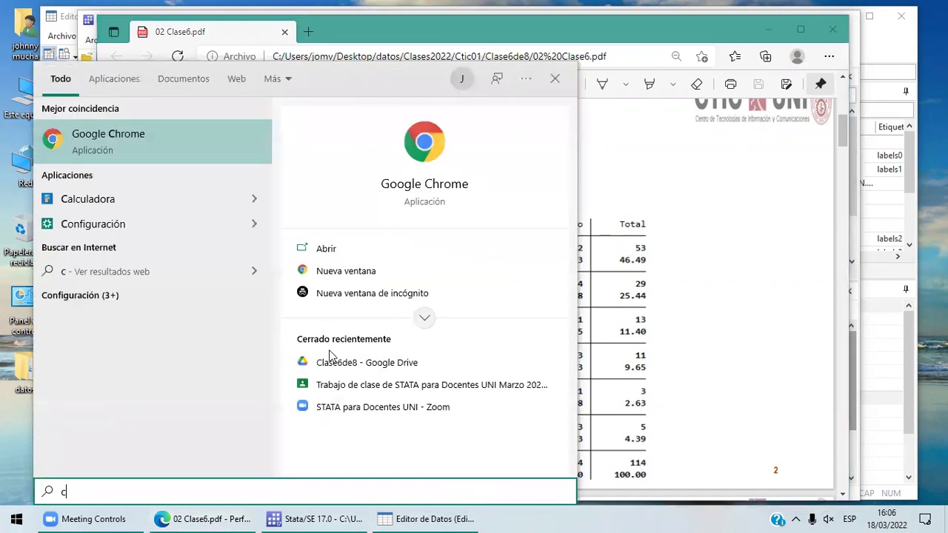
{"action": "left_click", "coordinate": [713, 326]}
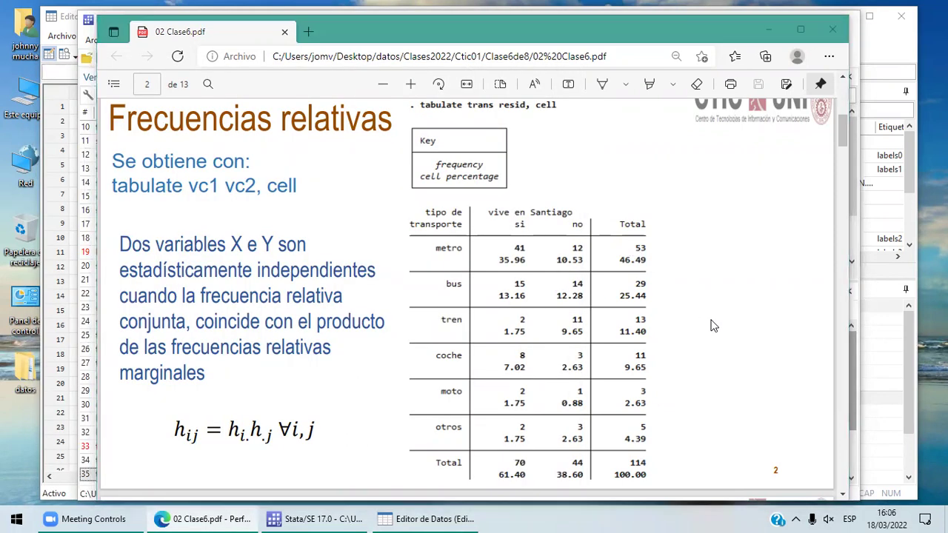
Step: Open the Windows Calculator again over the Frecuencias relativas slide
{"action": "key", "text": "super"}
{"action": "type", "text": "cal"}
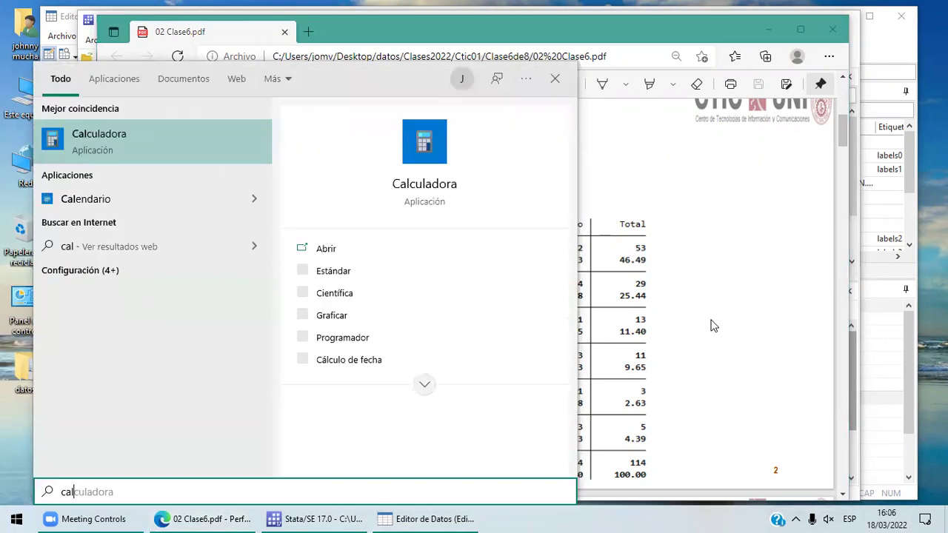
{"action": "left_click", "coordinate": [197, 133]}
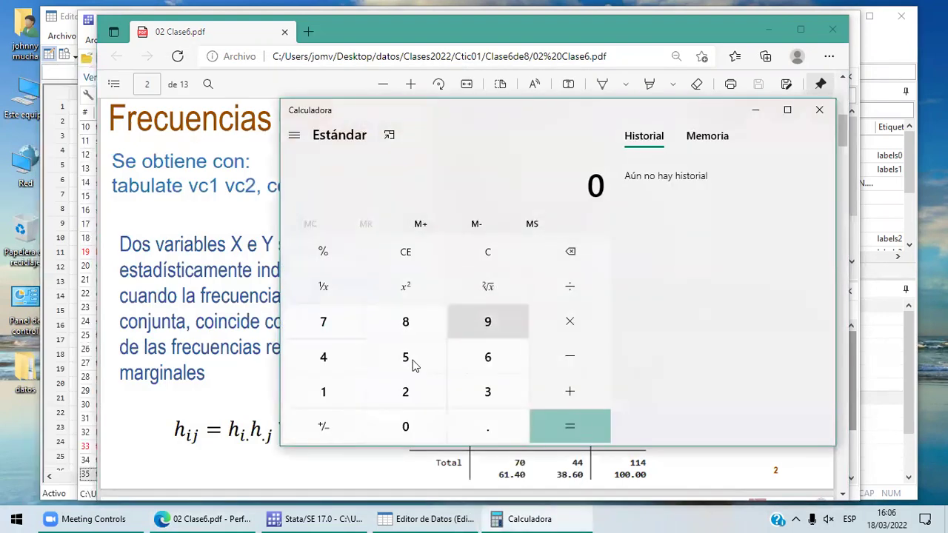
Step: Calculate the marginal relative frequency of metro as 53 ÷ 114 and move the calculator clear of the table's metro row
{"action": "left_click", "coordinate": [504, 395]}
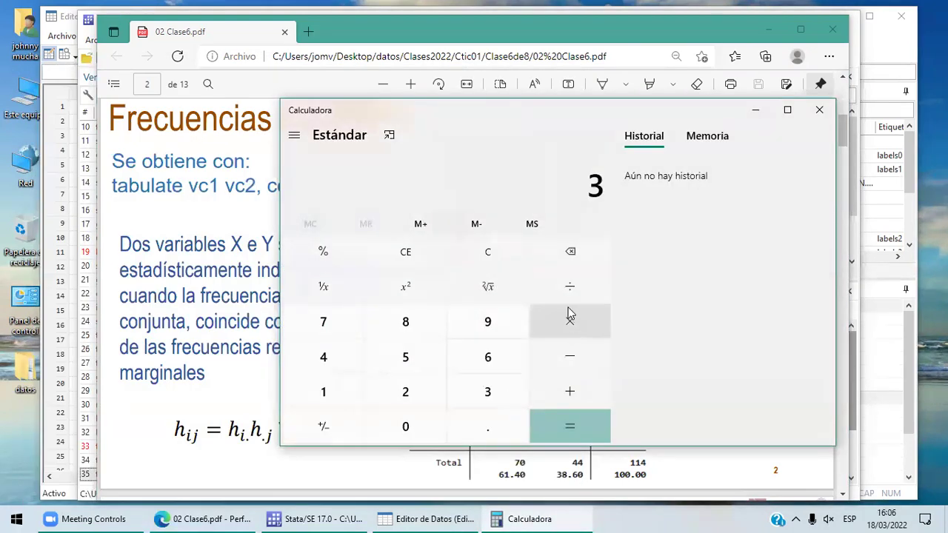
{"action": "left_click", "coordinate": [490, 250]}
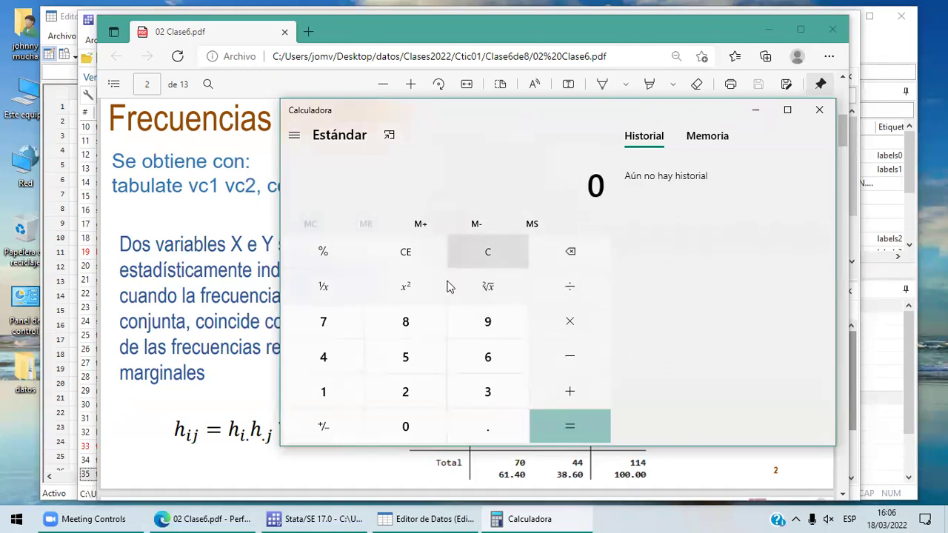
{"action": "left_click", "coordinate": [405, 354]}
{"action": "left_click", "coordinate": [486, 389]}
{"action": "left_click", "coordinate": [580, 288]}
{"action": "left_click", "coordinate": [345, 389]}
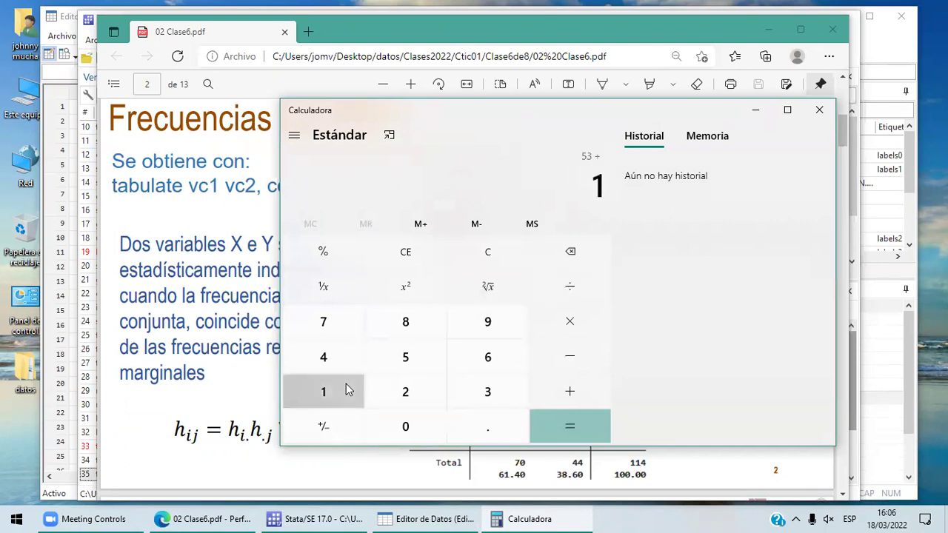
{"action": "left_click", "coordinate": [347, 388]}
{"action": "left_click", "coordinate": [339, 369]}
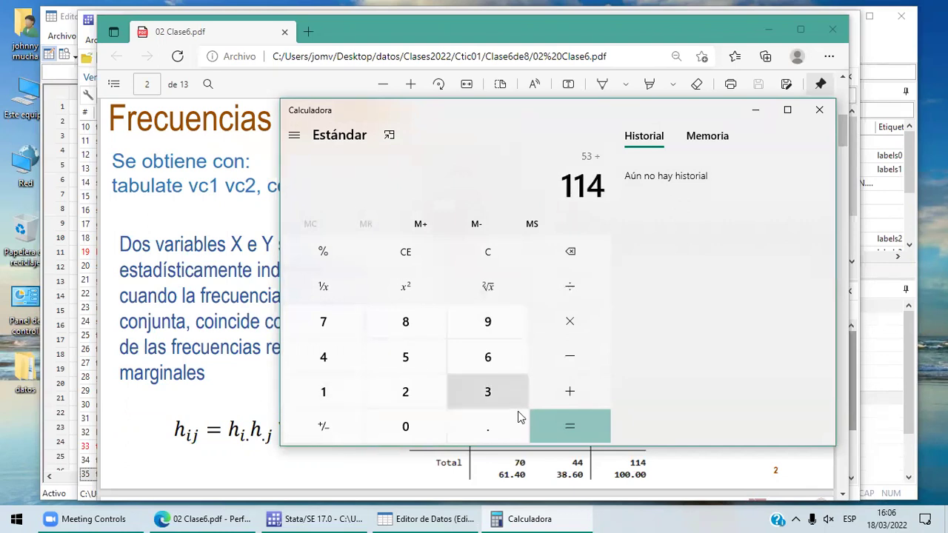
{"action": "left_click", "coordinate": [547, 423]}
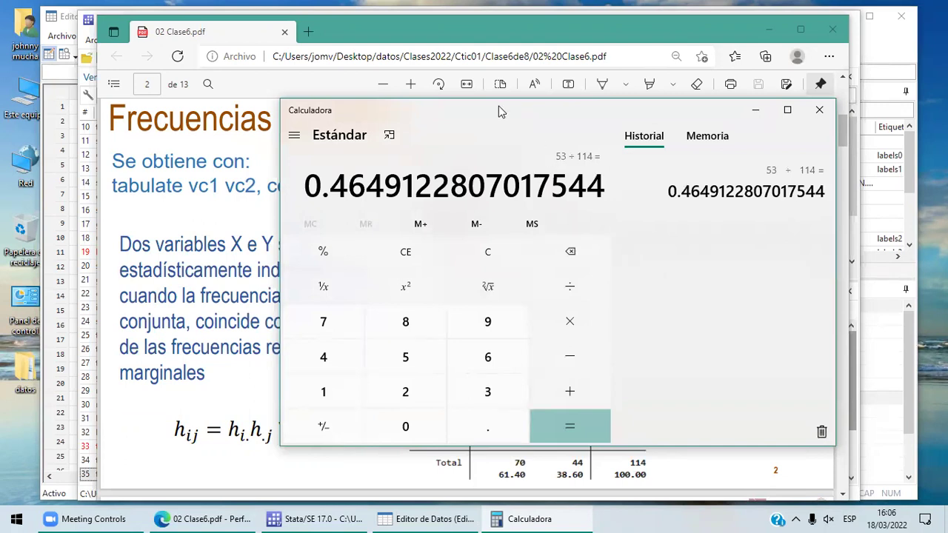
{"action": "left_click_drag", "start_coordinate": [520, 124], "coordinate": [587, 383]}
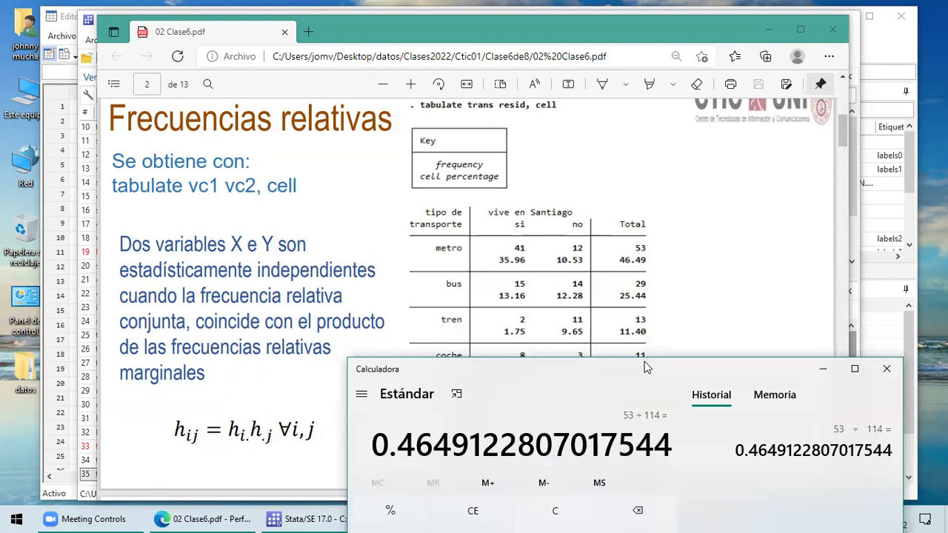
Step: Close the calculator and advance the class PDF to the Frecuencias esperadas slide on page 3
{"action": "left_click_drag", "start_coordinate": [629, 368], "coordinate": [490, 135]}
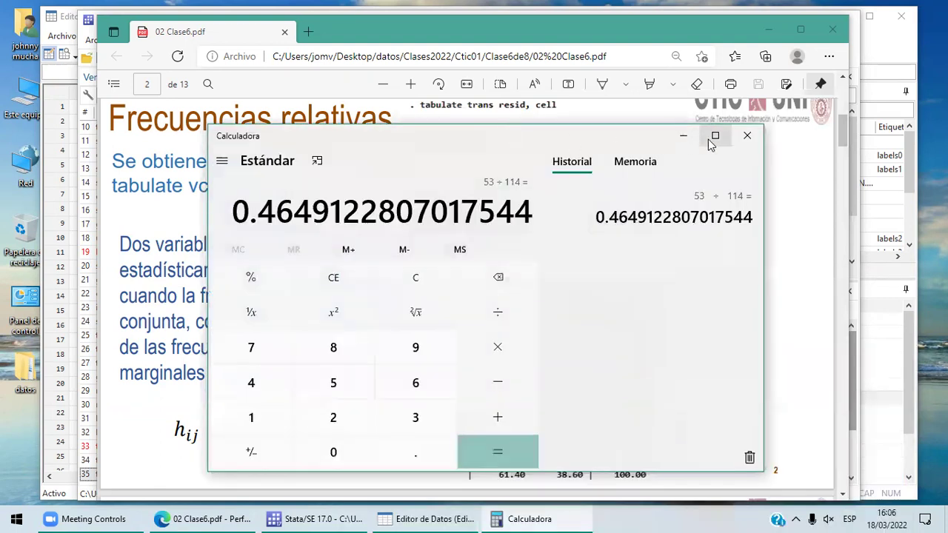
{"action": "left_click", "coordinate": [747, 137]}
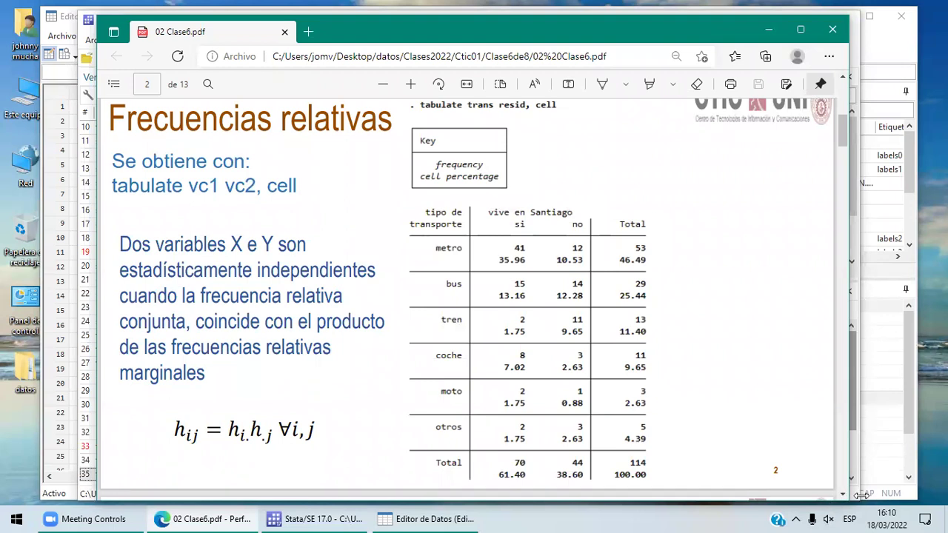
{"action": "scroll", "coordinate": [846, 494], "scroll_direction": "down", "scroll_amount": 1}
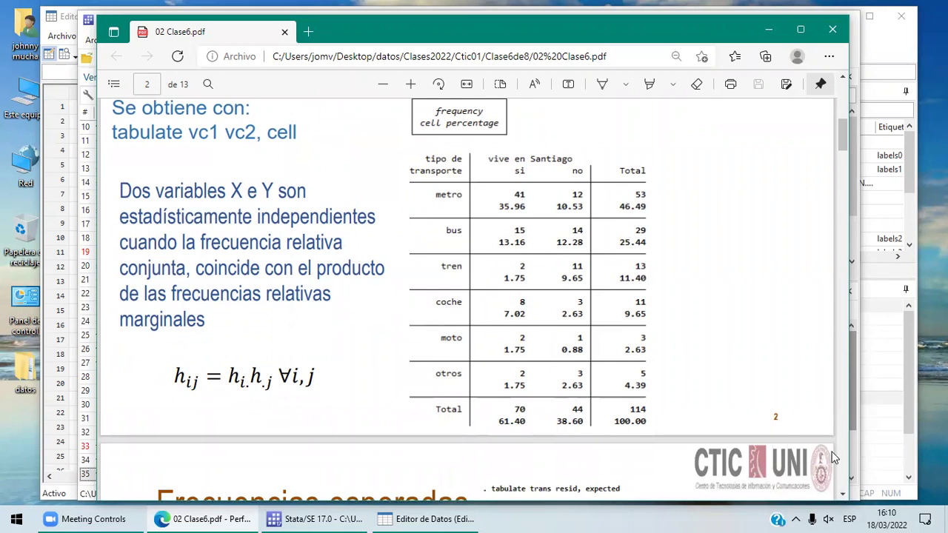
{"action": "scroll", "coordinate": [846, 493], "scroll_direction": "down", "scroll_amount": 5}
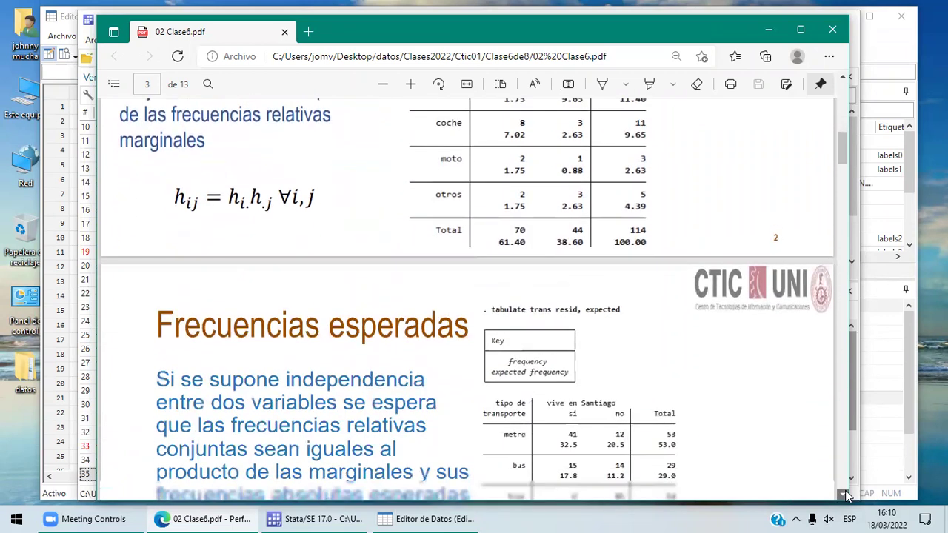
{"action": "scroll", "coordinate": [846, 494], "scroll_direction": "down", "scroll_amount": 1}
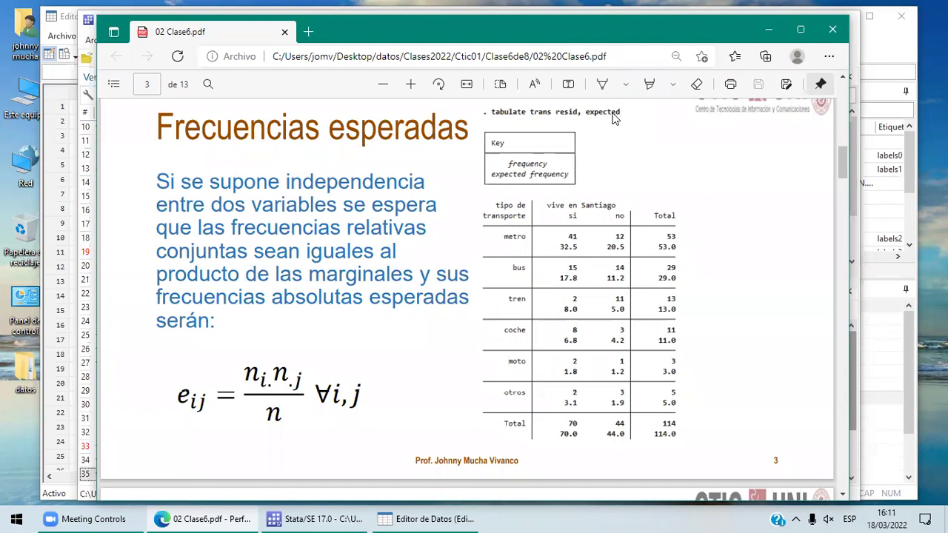
Step: Switch to Stata and rerun the trans by resid table with expected frequencies as tabulate trans resid, expected
{"action": "left_click", "coordinate": [363, 506]}
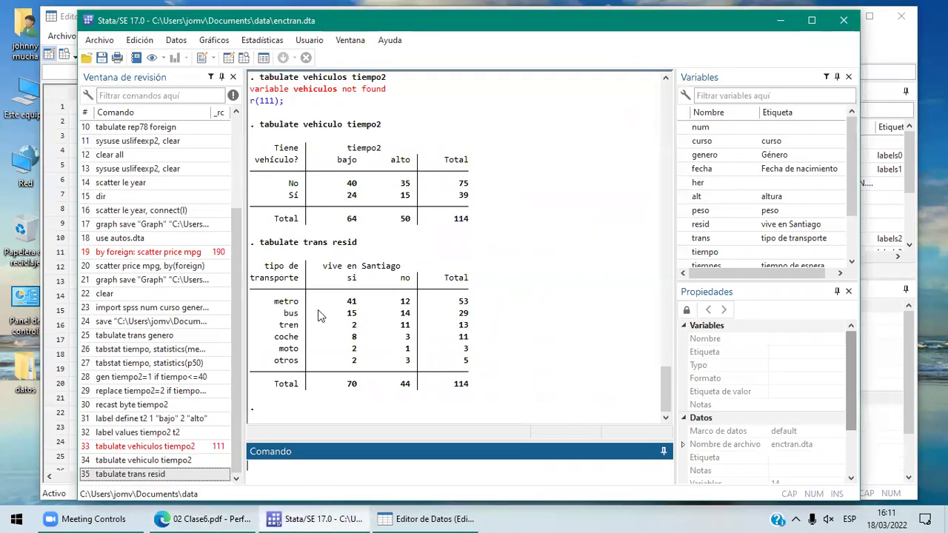
{"action": "left_click", "coordinate": [188, 476]}
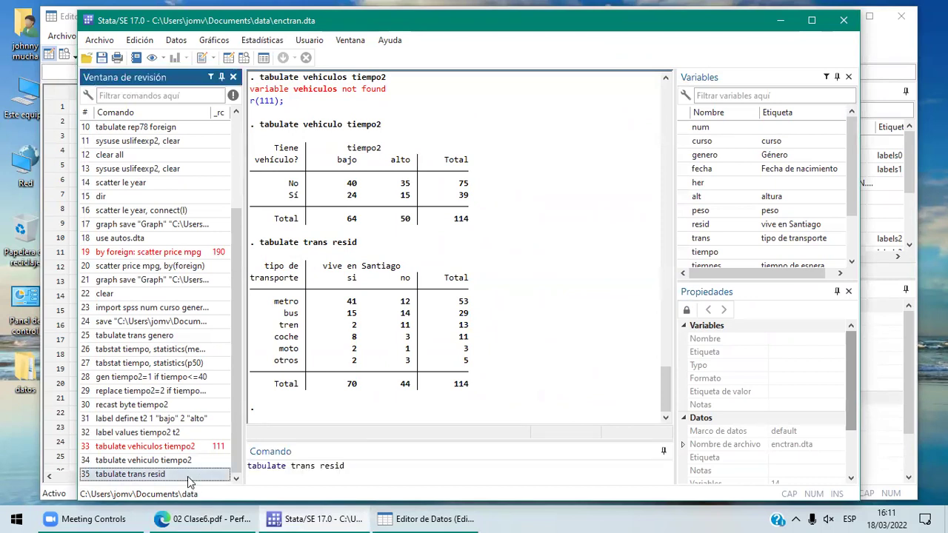
{"action": "left_click", "coordinate": [359, 479]}
{"action": "type", "text": ", "}
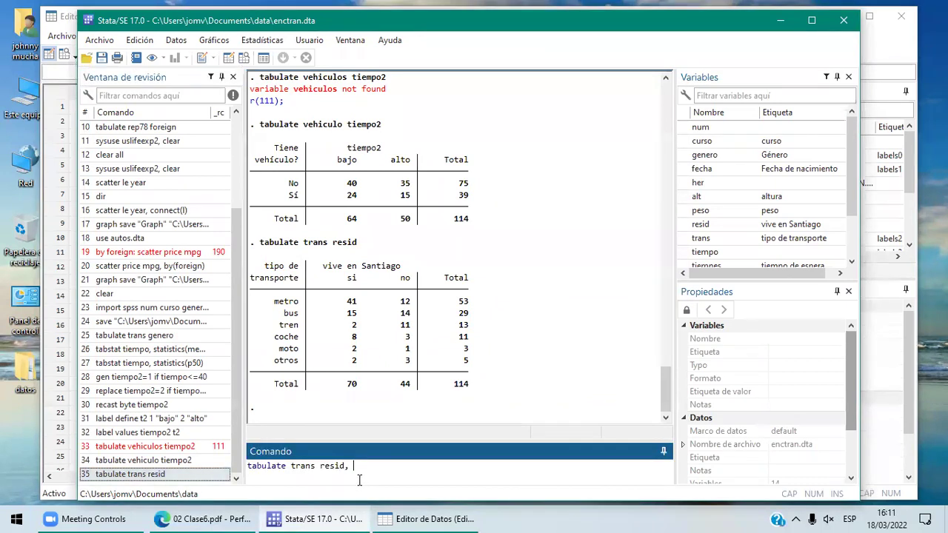
{"action": "type", "text": "expected"}
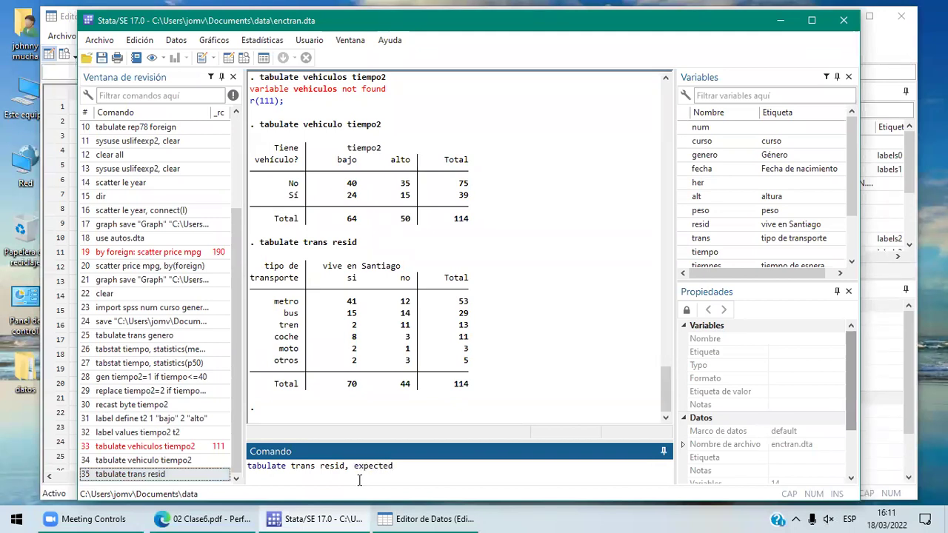
{"action": "key", "text": "Return"}
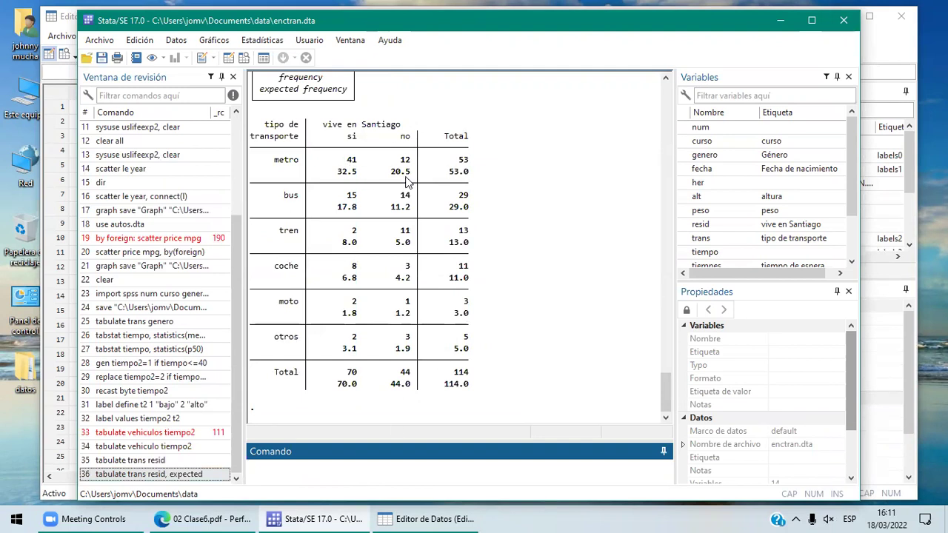
Step: Return to the Frecuencias esperadas slide in the PDF and open the Windows Calculator, placed clear of the table's counts
{"action": "left_click", "coordinate": [237, 517]}
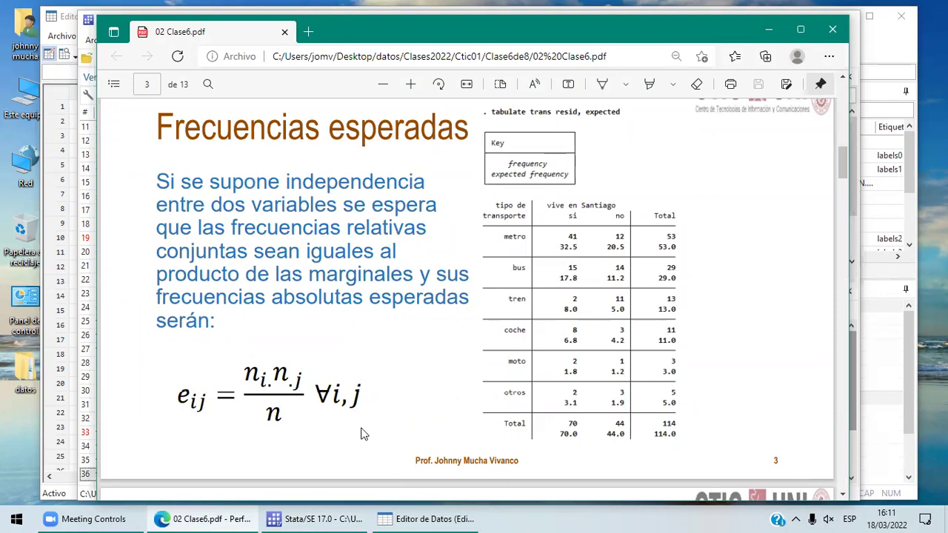
{"action": "key", "text": "super"}
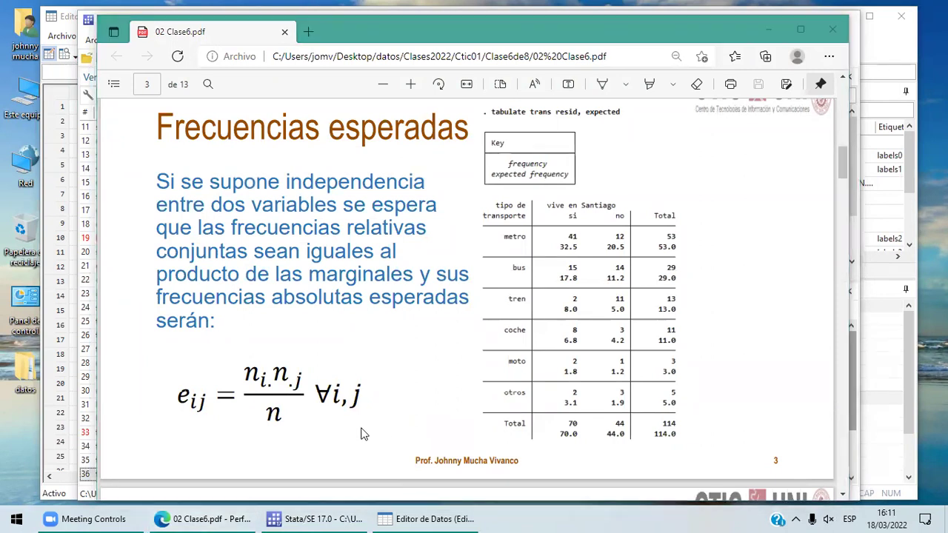
{"action": "type", "text": "c"}
{"action": "left_click", "coordinate": [143, 205]}
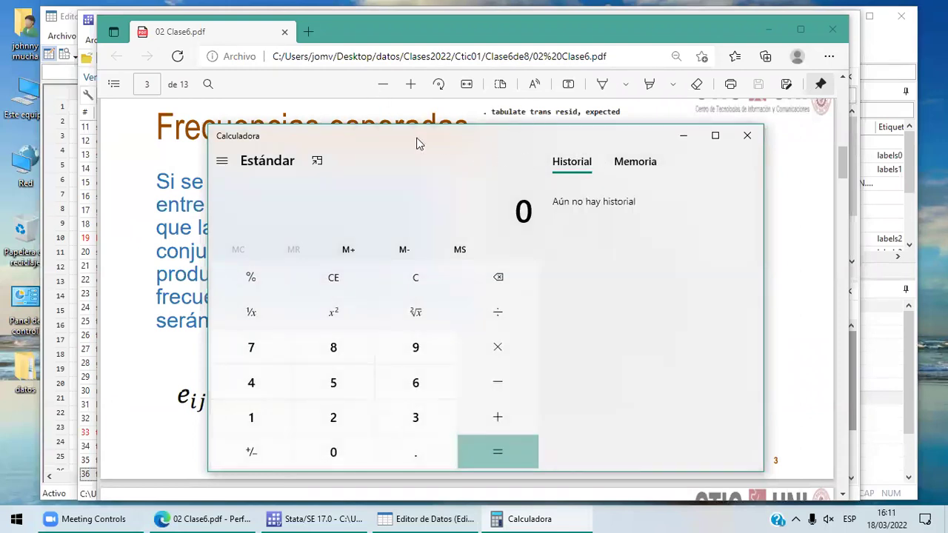
{"action": "left_click_drag", "start_coordinate": [417, 143], "coordinate": [163, 139]}
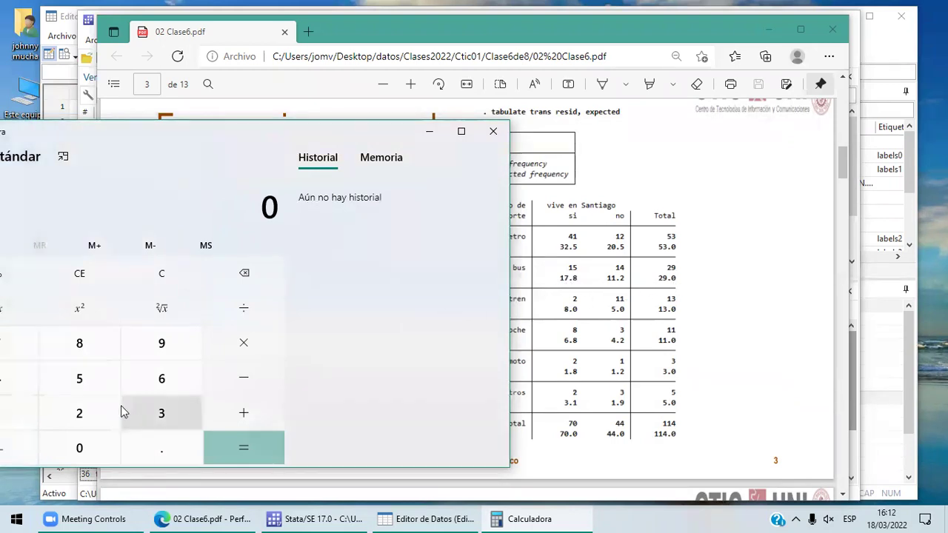
Step: Multiply the bus row total by the si column total on the calculator as 29 × 70, keeping the table's counts readable
{"action": "left_click", "coordinate": [90, 400]}
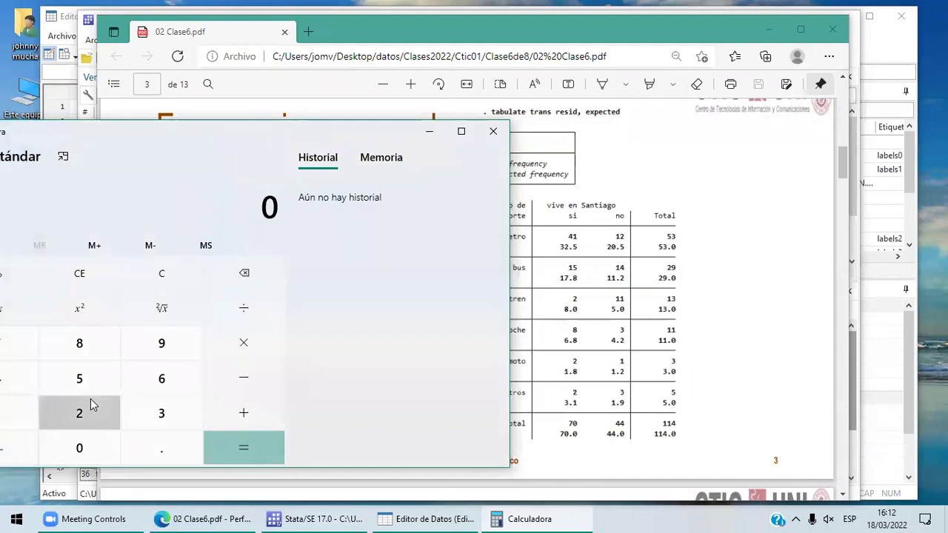
{"action": "left_click", "coordinate": [156, 349]}
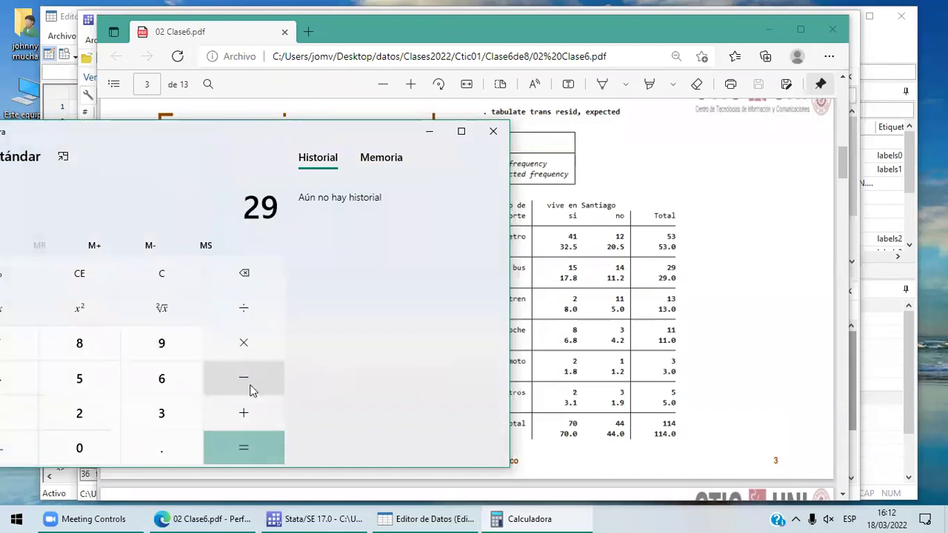
{"action": "left_click", "coordinate": [244, 343]}
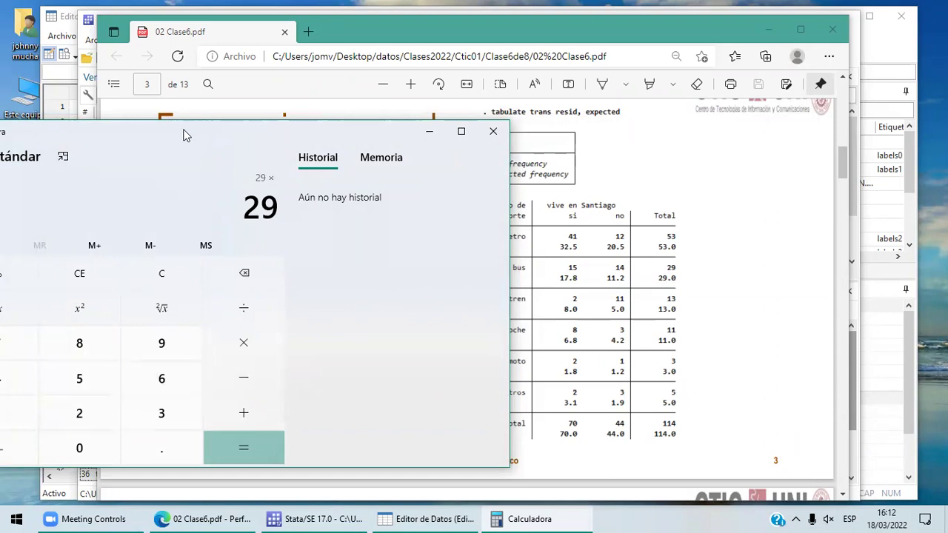
{"action": "left_click_drag", "start_coordinate": [222, 132], "coordinate": [260, 134]}
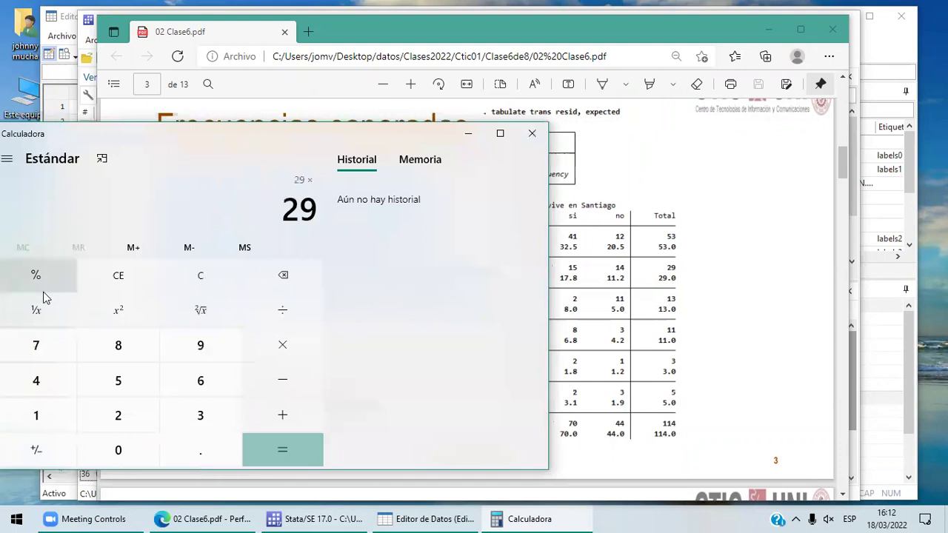
{"action": "left_click", "coordinate": [52, 343]}
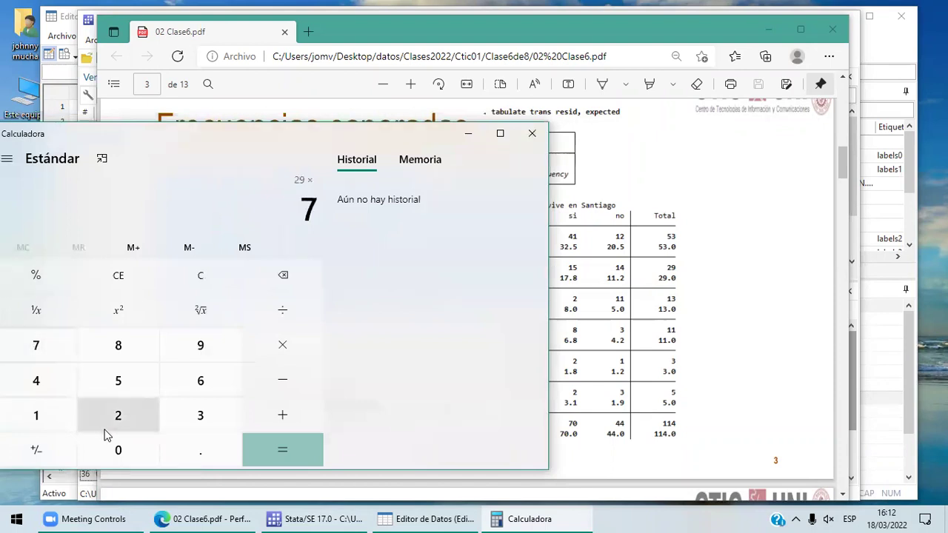
{"action": "left_click", "coordinate": [132, 460]}
{"action": "left_click", "coordinate": [288, 451]}
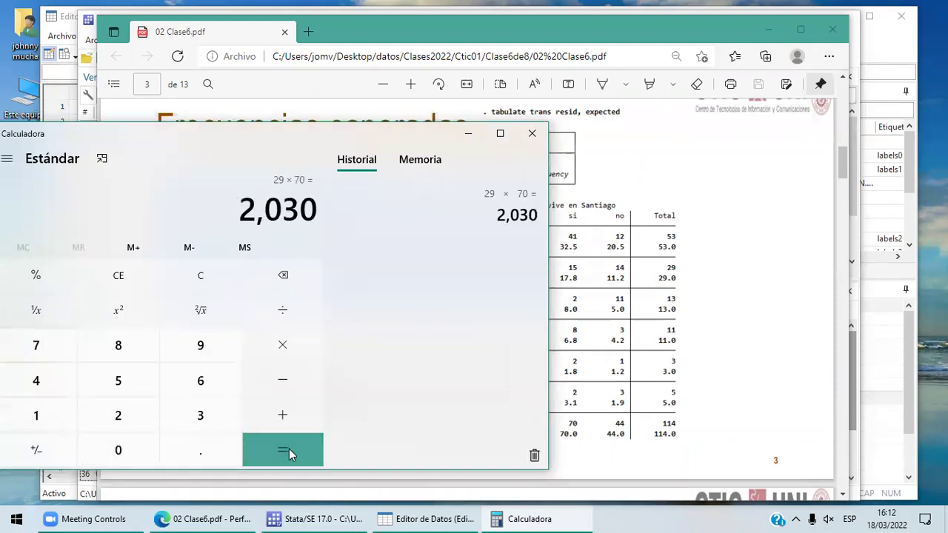
Step: Divide the bus product by the grand total 114 for its expected frequency, and reposition the calculator beside the table's no column
{"action": "left_click", "coordinate": [295, 308]}
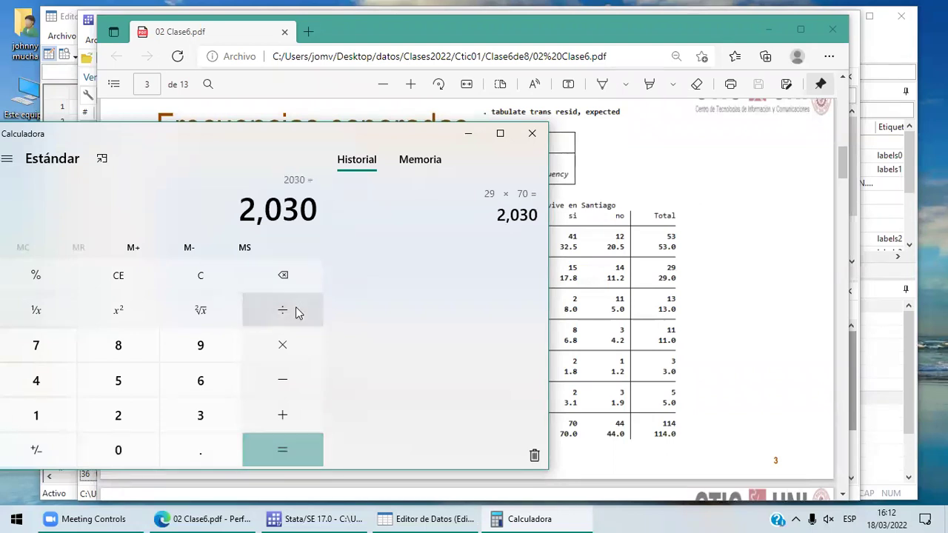
{"action": "left_click", "coordinate": [52, 410]}
{"action": "left_click", "coordinate": [52, 410]}
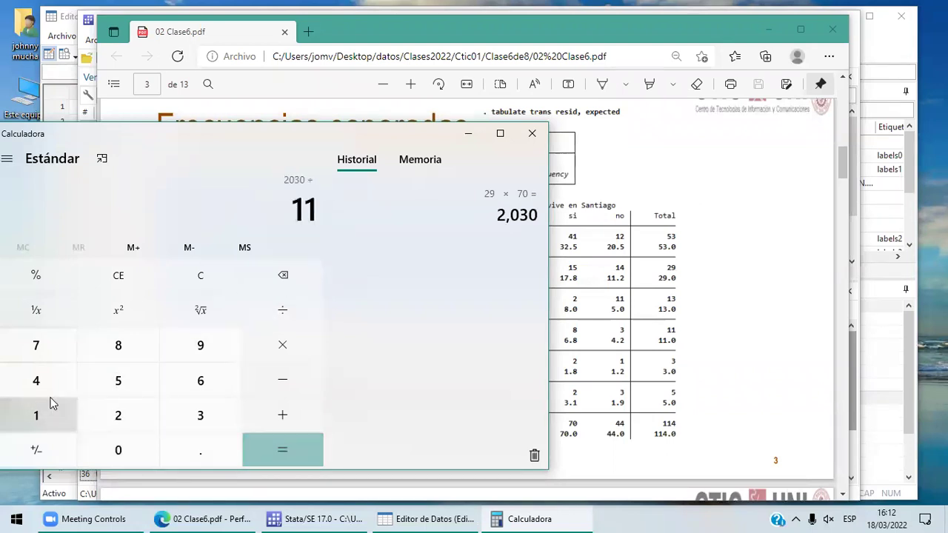
{"action": "left_click", "coordinate": [43, 383]}
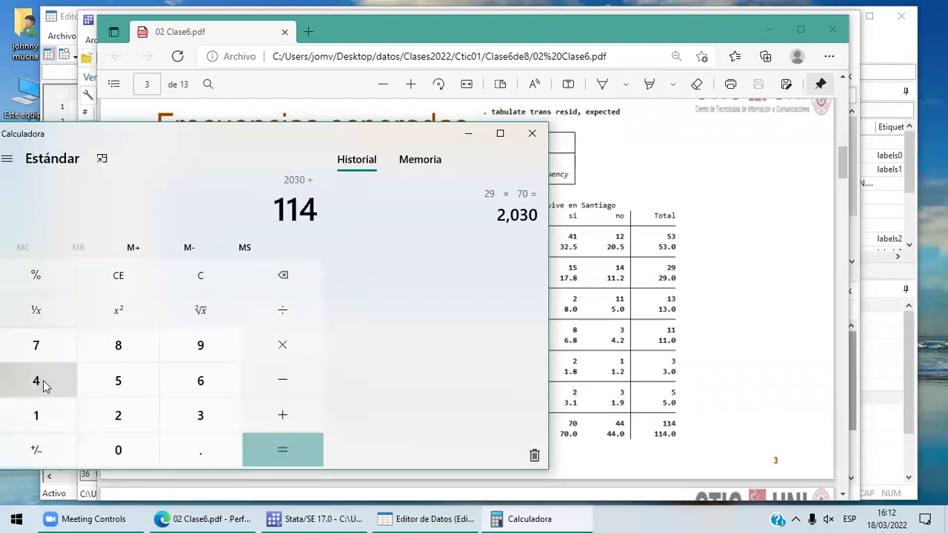
{"action": "left_click", "coordinate": [274, 447]}
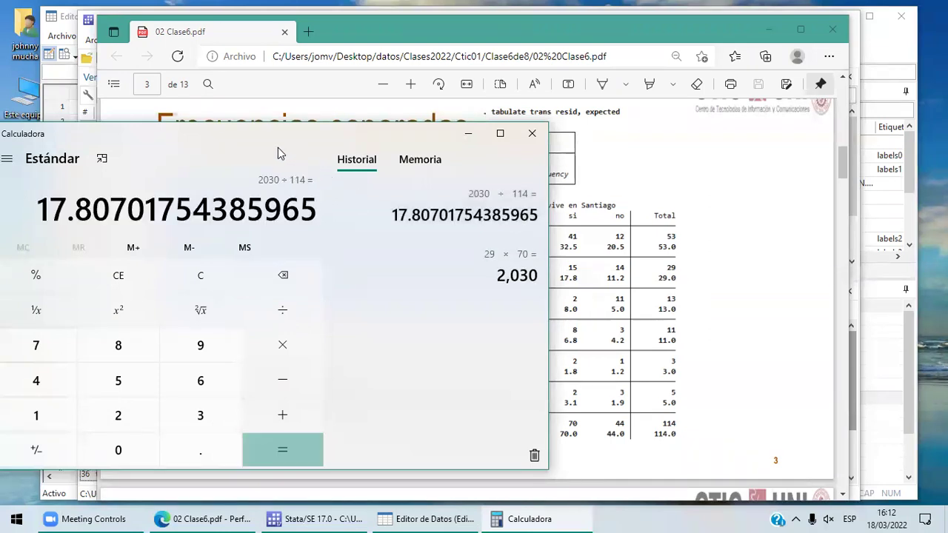
{"action": "left_click_drag", "start_coordinate": [278, 147], "coordinate": [214, 166]}
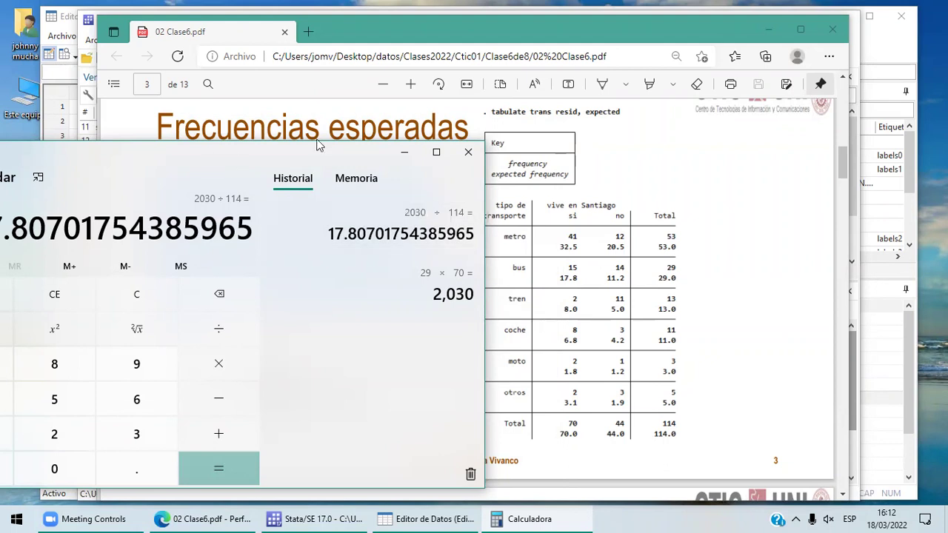
{"action": "left_click_drag", "start_coordinate": [317, 144], "coordinate": [421, 125]}
{"action": "left_click", "coordinate": [170, 275]}
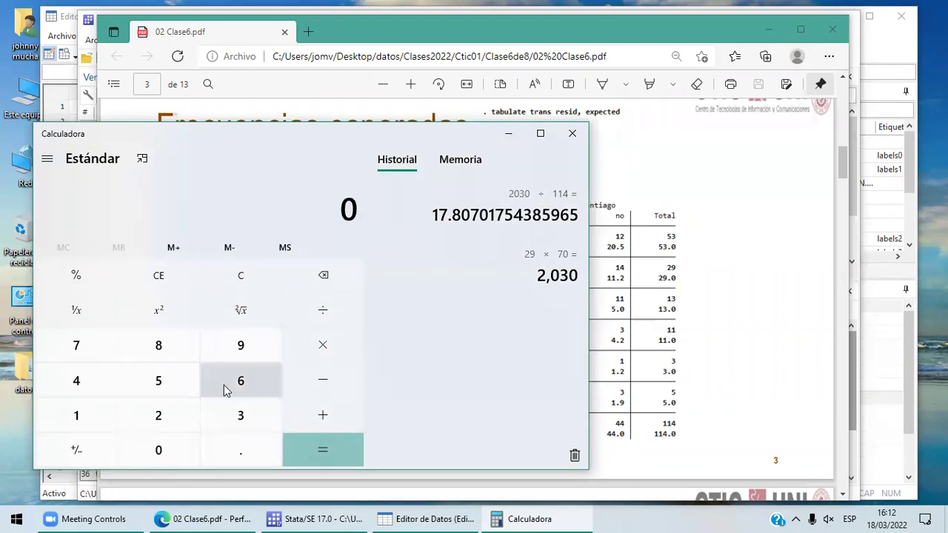
{"action": "left_click", "coordinate": [228, 427]}
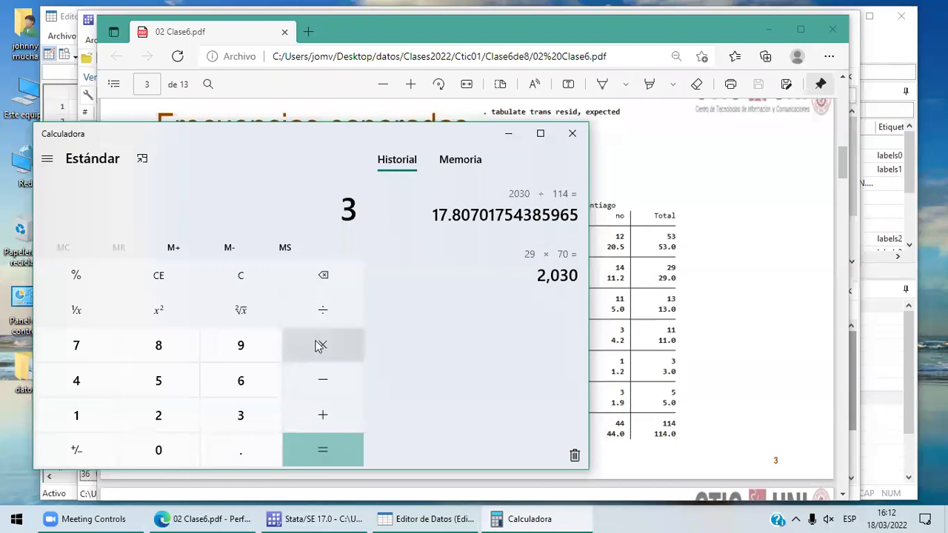
{"action": "left_click", "coordinate": [319, 346]}
{"action": "double_click", "coordinate": [98, 382]}
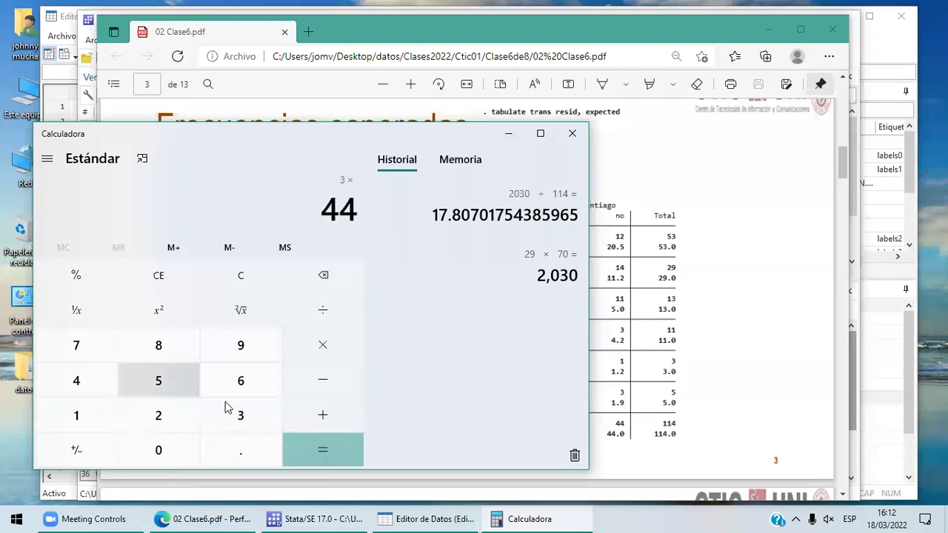
{"action": "left_click", "coordinate": [322, 451]}
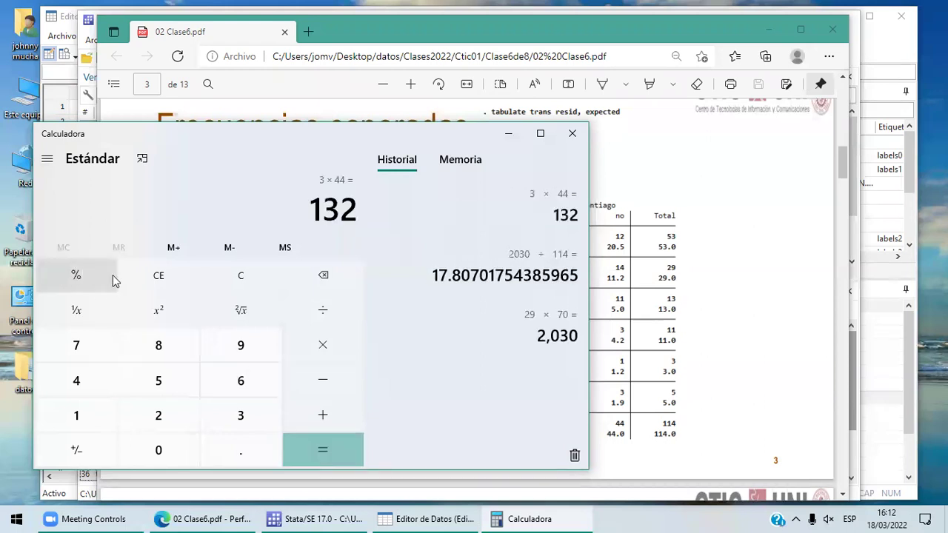
{"action": "left_click", "coordinate": [159, 288]}
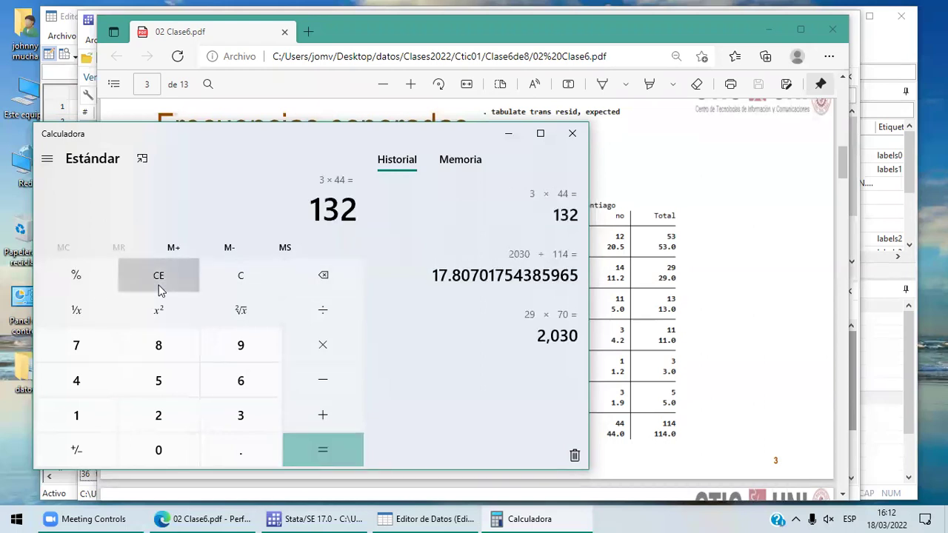
Step: Multiply the moto row total by the no column total on the calculator as 3 × 44
{"action": "left_click", "coordinate": [242, 411]}
{"action": "left_click", "coordinate": [314, 348]}
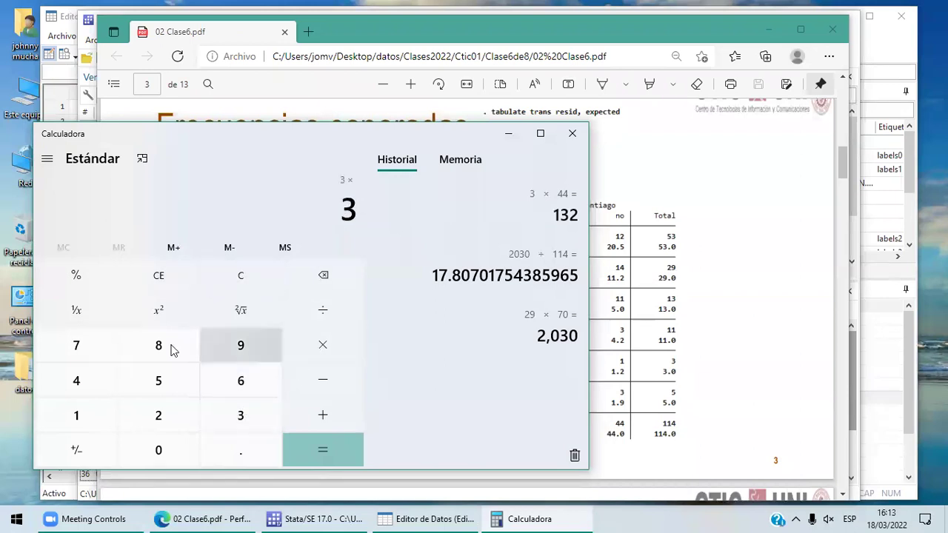
{"action": "left_click", "coordinate": [85, 377]}
{"action": "left_click", "coordinate": [85, 377]}
{"action": "left_click", "coordinate": [316, 456]}
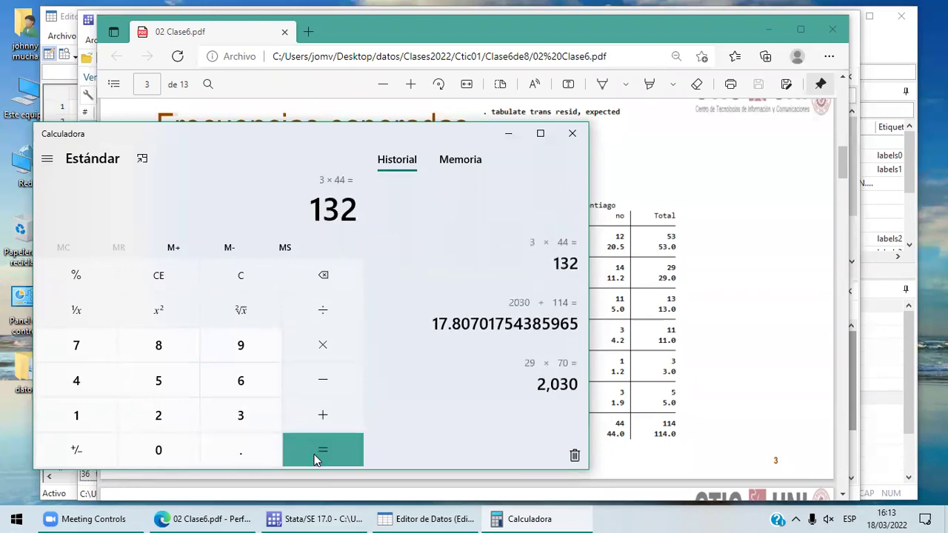
Step: Divide the moto product by the grand total 114 for its expected frequency, then close the calculator
{"action": "left_click", "coordinate": [319, 296]}
{"action": "left_click", "coordinate": [76, 419]}
{"action": "left_click", "coordinate": [76, 419]}
{"action": "left_click", "coordinate": [99, 381]}
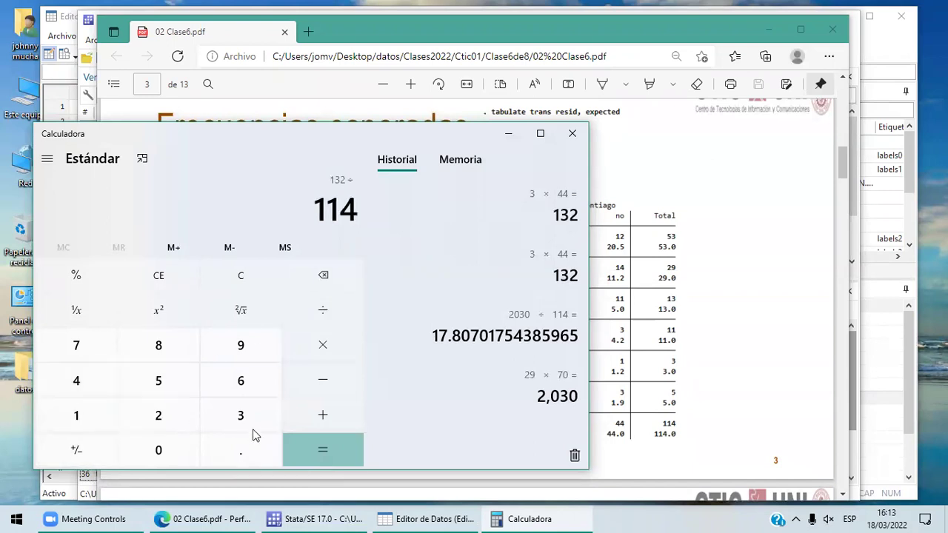
{"action": "left_click", "coordinate": [335, 446]}
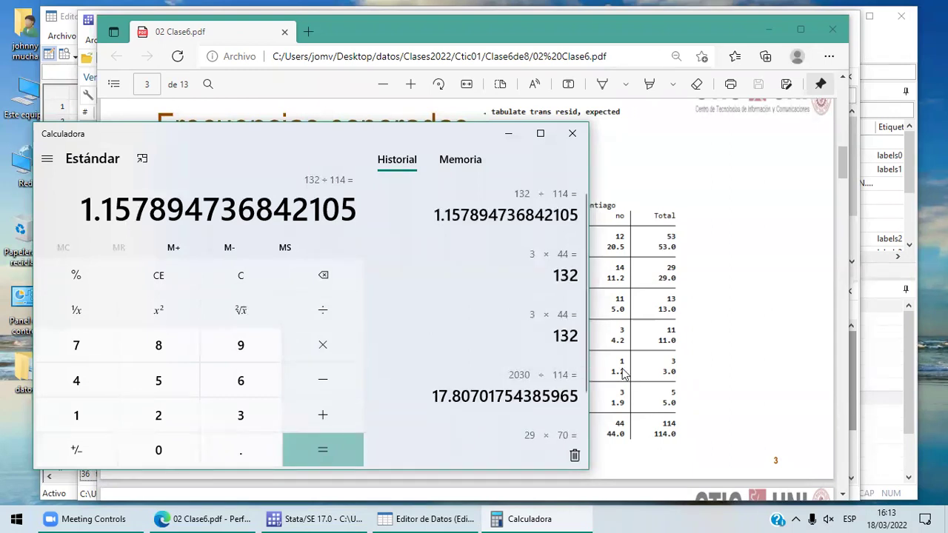
{"action": "left_click", "coordinate": [573, 134]}
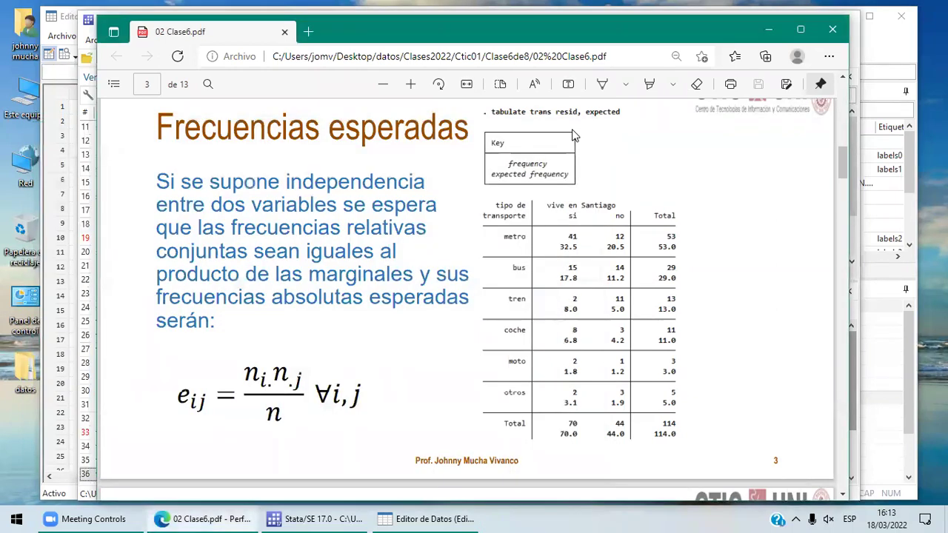
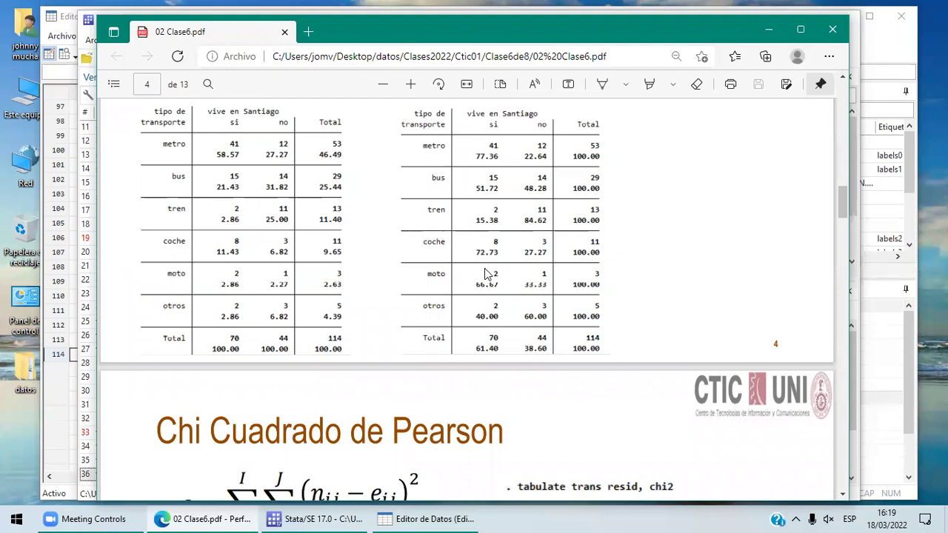
Step: Following the marginal relative frequencies slide, run "tabulate trans resid, column" in Stata for the column percentages
{"action": "left_click", "coordinate": [844, 78]}
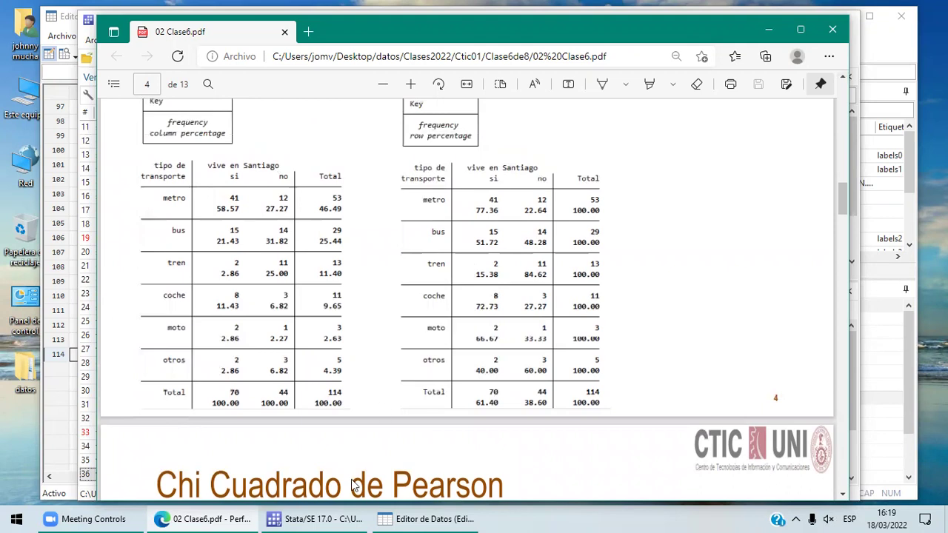
{"action": "left_click", "coordinate": [330, 516]}
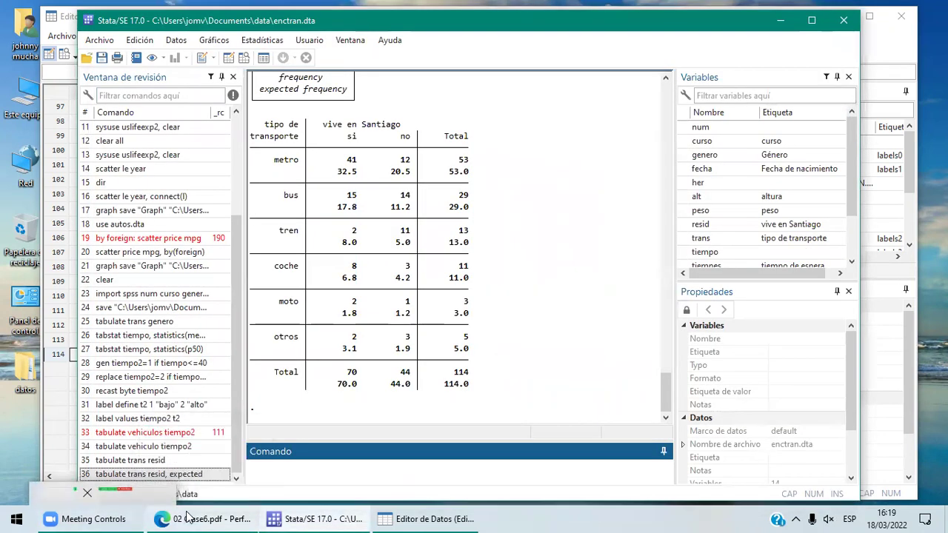
{"action": "left_click", "coordinate": [189, 517]}
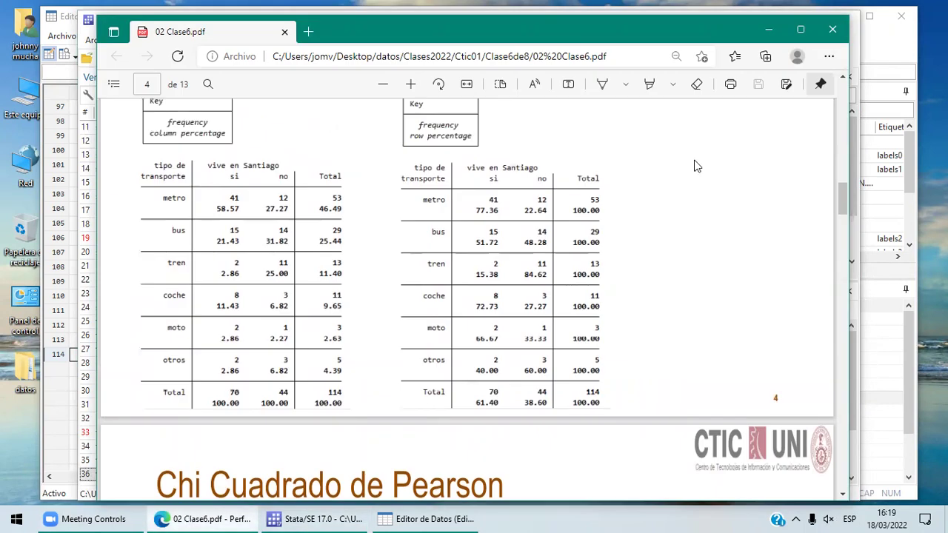
{"action": "scroll", "coordinate": [696, 166], "scroll_direction": "up", "scroll_amount": 1}
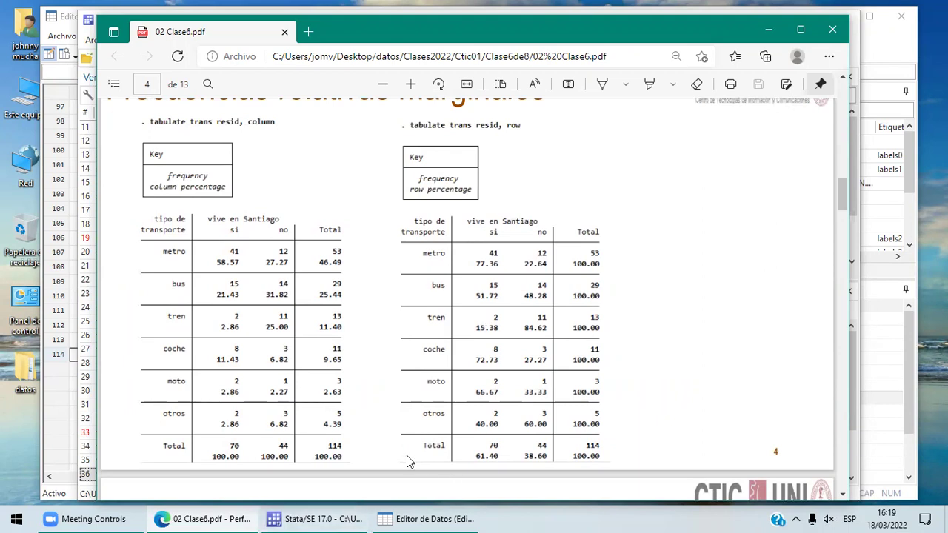
{"action": "left_click", "coordinate": [333, 518]}
{"action": "type", "text": "t"}
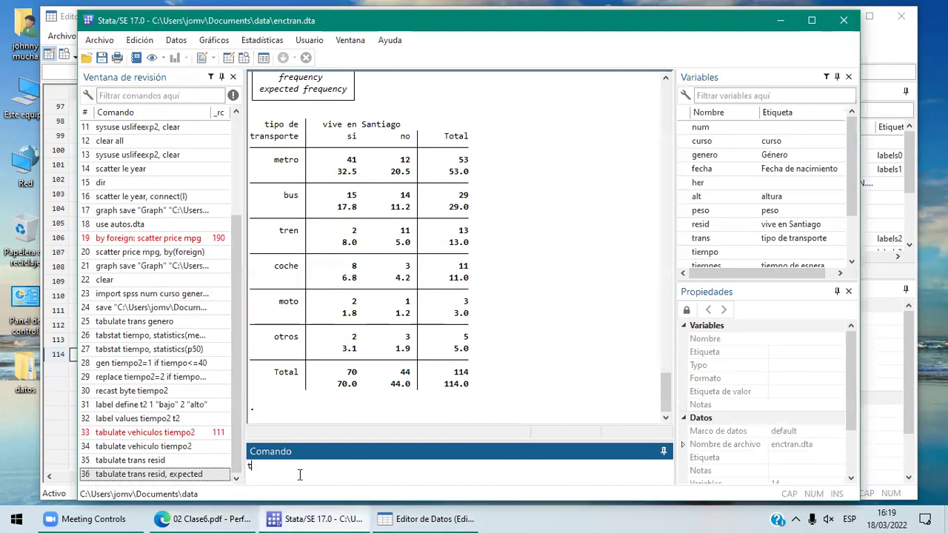
{"action": "type", "text": "abulate"}
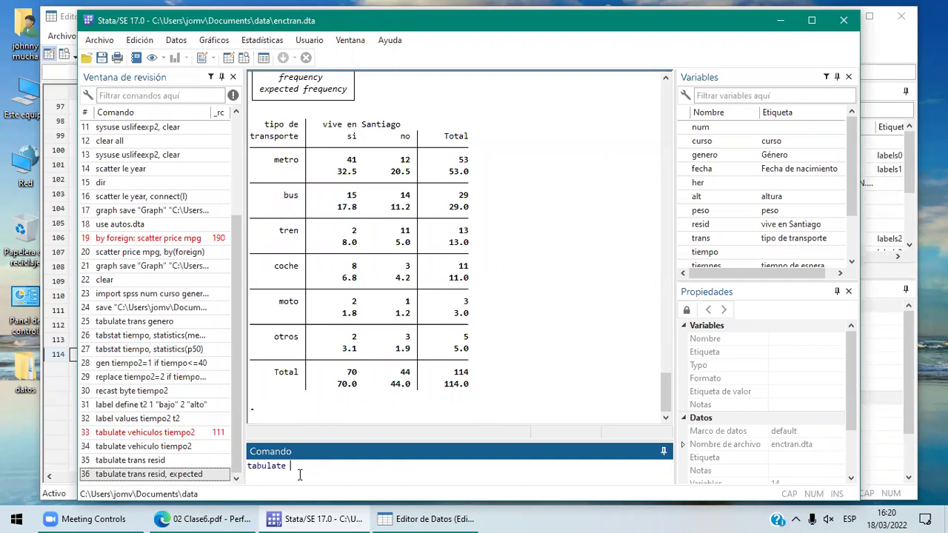
{"action": "type", "text": " trans resid, "}
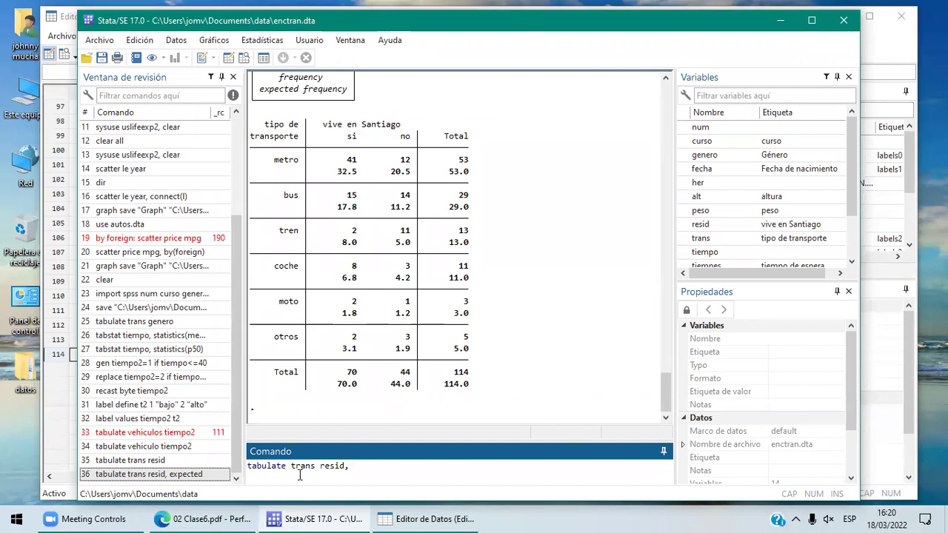
{"action": "type", "text": "column"}
{"action": "key", "text": "Return"}
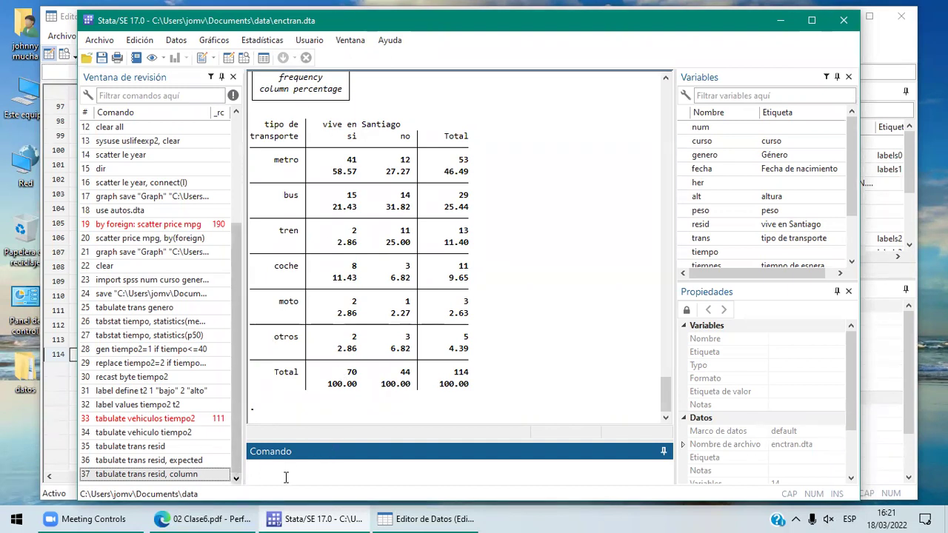
Step: Run "tabulate trans resid, row" to cross-tabulate transport type by residence with row percentages
{"action": "type", "text": "tabu"}
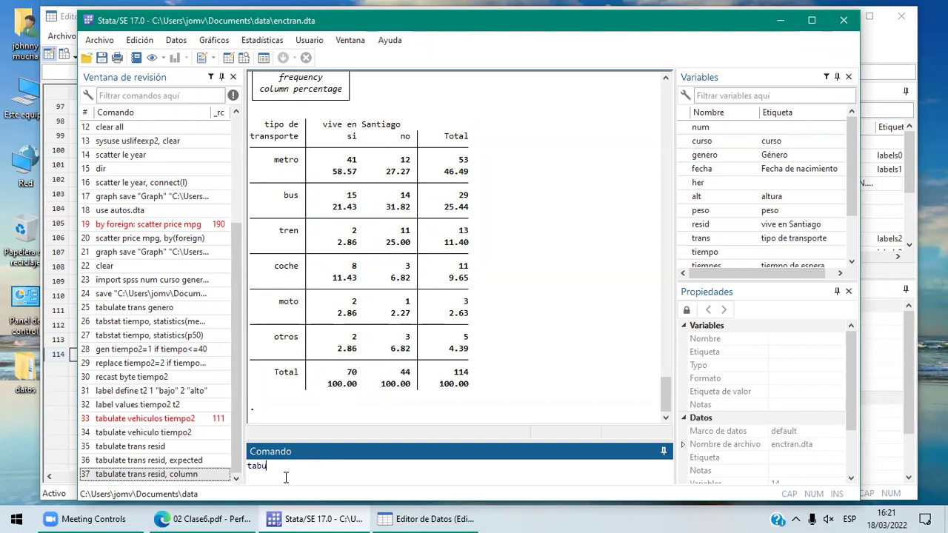
{"action": "type", "text": "late trans resid, row"}
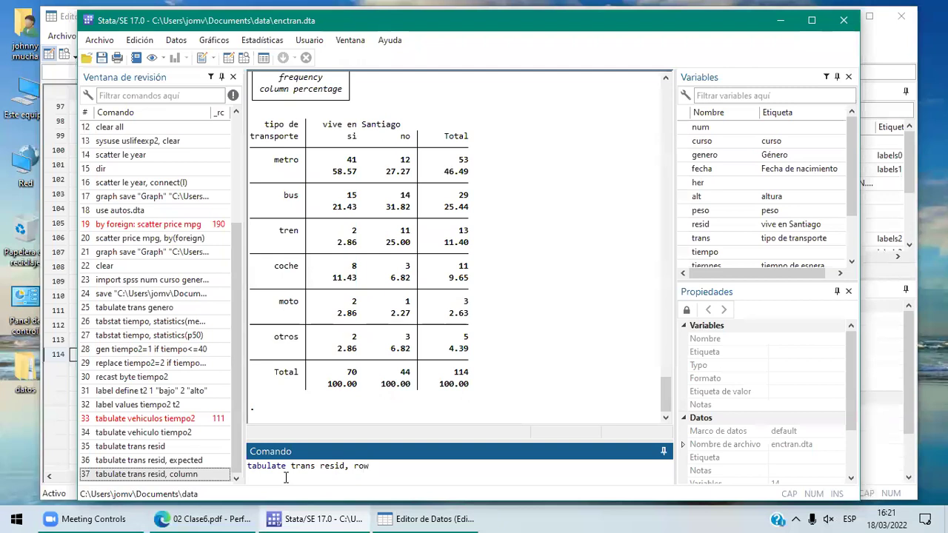
{"action": "key", "text": "Return"}
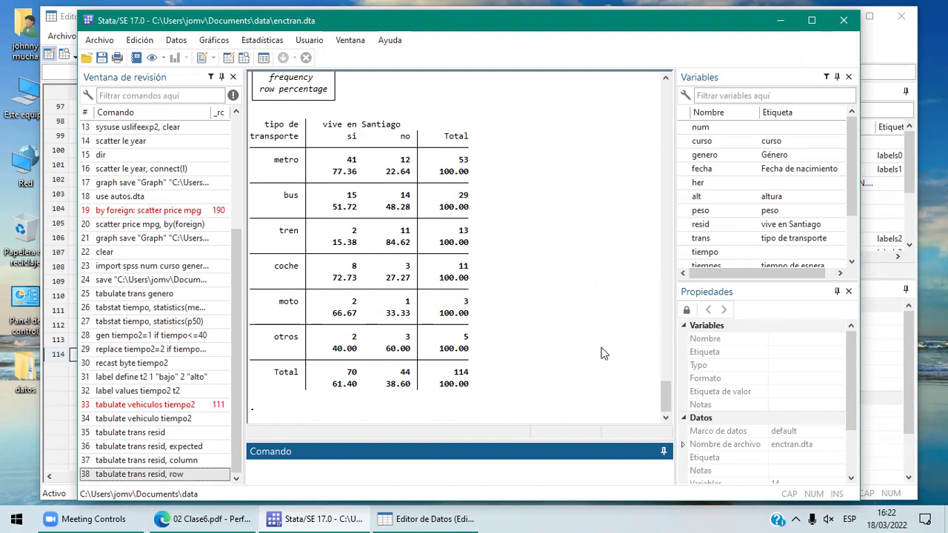
{"action": "left_click", "coordinate": [665, 417]}
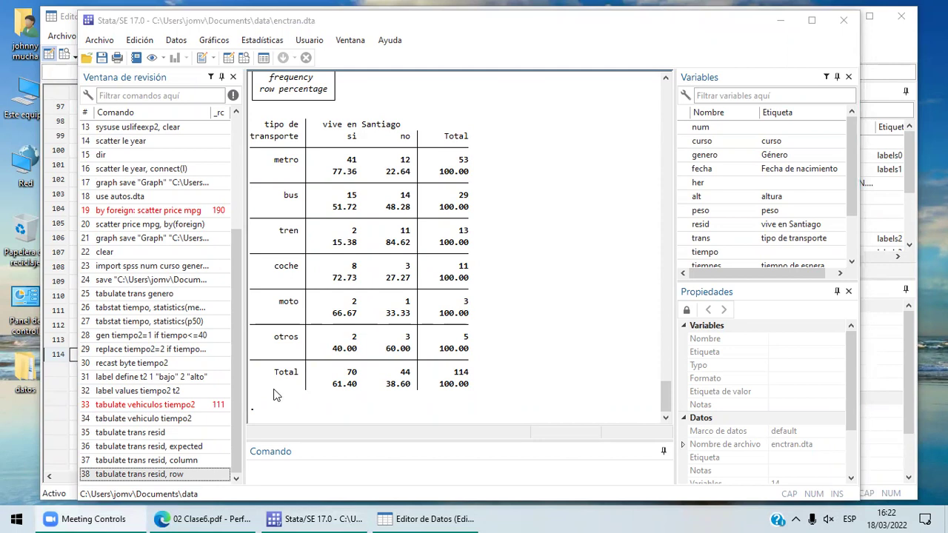
Step: Switch to the class PDF and show the whole "Chi Cuadrado de Pearson" slide on page 5
{"action": "left_click", "coordinate": [197, 516]}
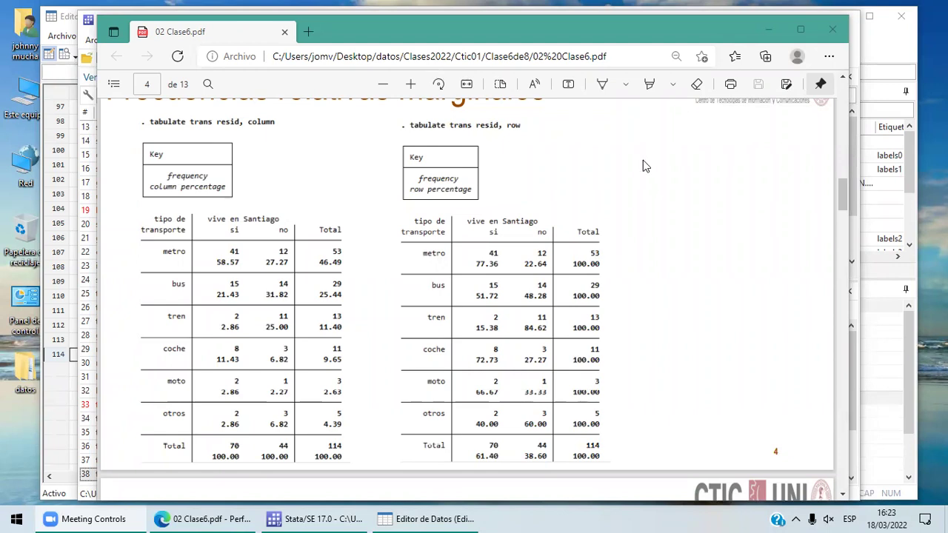
{"action": "left_click", "coordinate": [843, 494]}
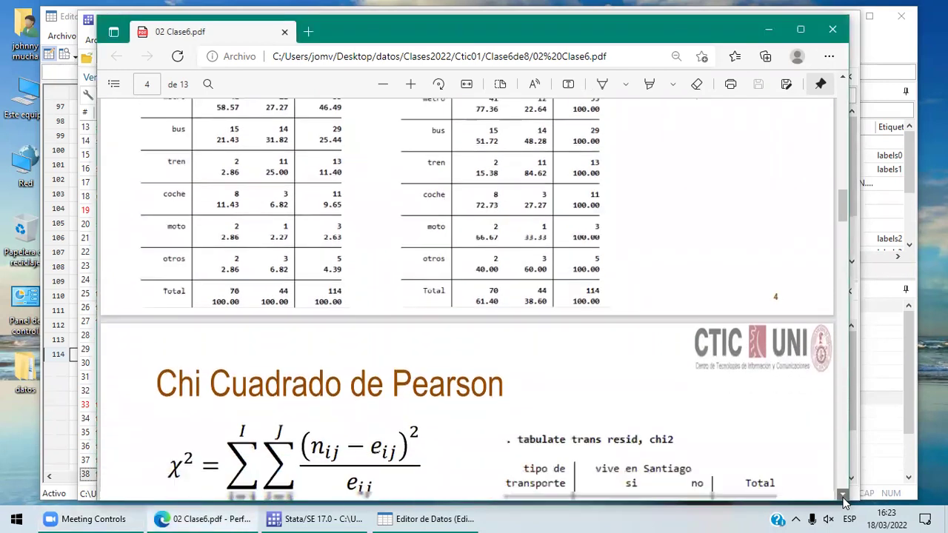
{"action": "left_click_drag", "start_coordinate": [842, 495], "coordinate": [842, 495]}
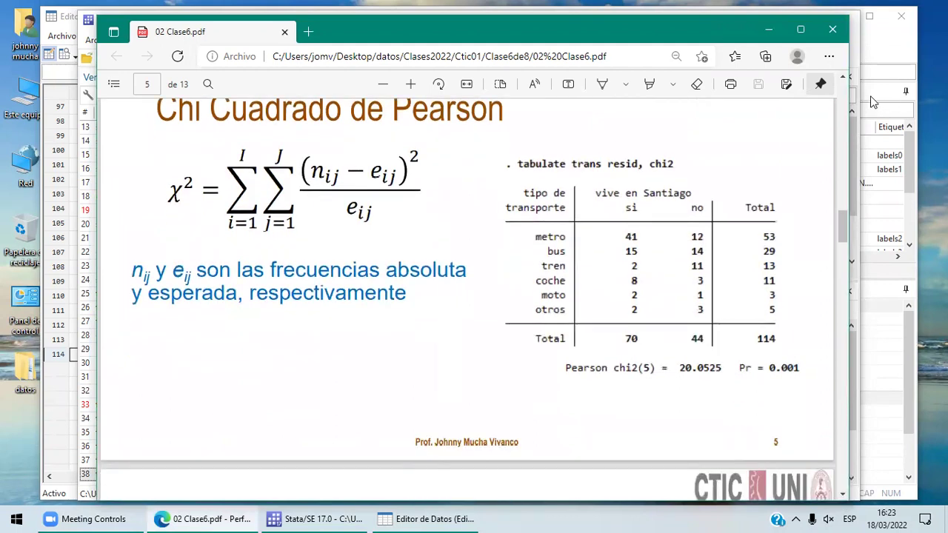
{"action": "left_click", "coordinate": [844, 81]}
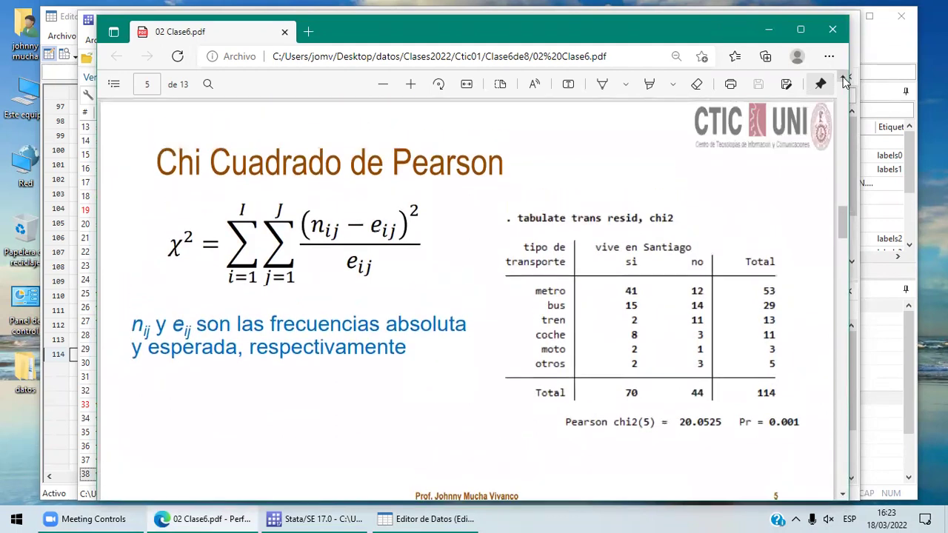
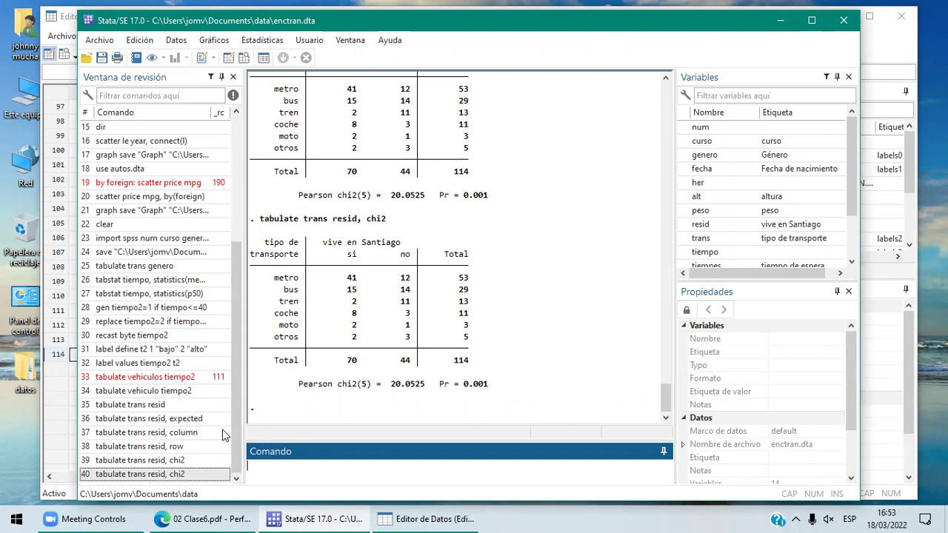
Step: Reuse the last chi2 command from the history, add the expected option, and run "tabulate trans resid, expected chi2"
{"action": "left_click", "coordinate": [189, 470]}
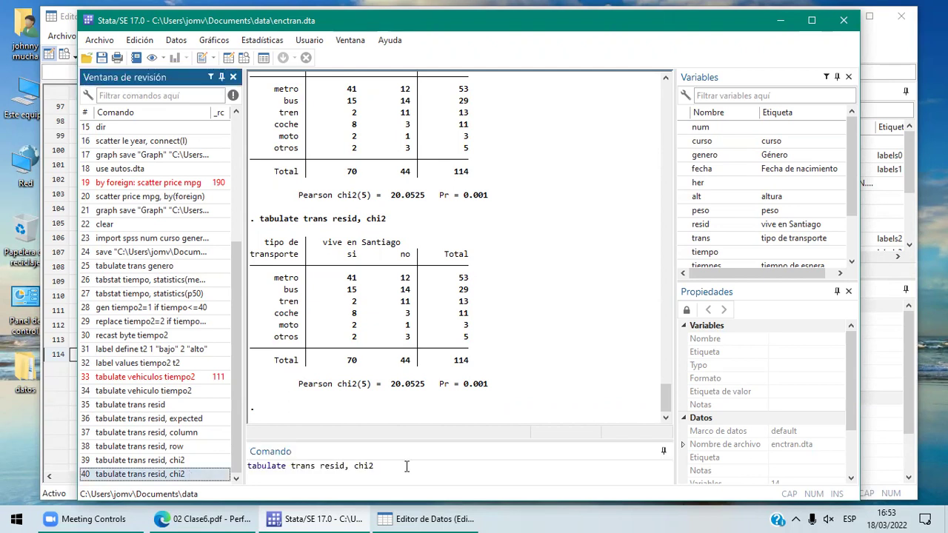
{"action": "left_click", "coordinate": [356, 464]}
{"action": "type", "text": "expected"}
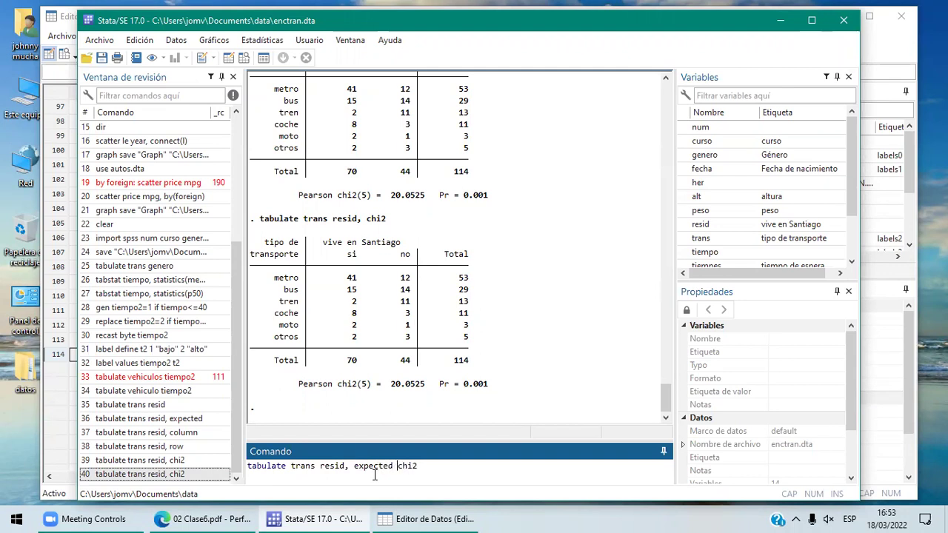
{"action": "key", "text": "Return"}
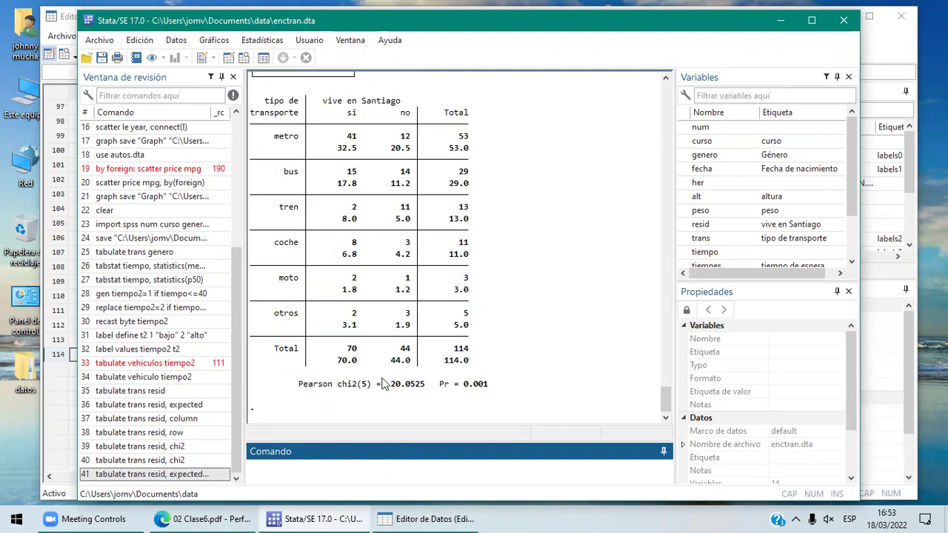
Step: Examine the new table from its command and key down to the Pearson chi2 line, comparing observed with expected frequencies
{"action": "left_click", "coordinate": [666, 78]}
{"action": "left_click", "coordinate": [666, 78]}
{"action": "left_click", "coordinate": [666, 78]}
{"action": "left_click", "coordinate": [665, 78]}
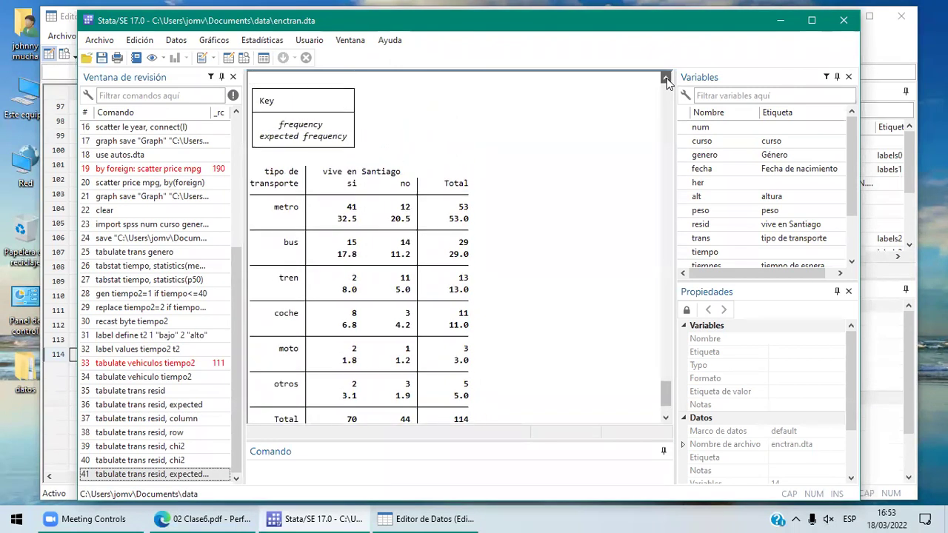
{"action": "left_click", "coordinate": [665, 79]}
{"action": "left_click", "coordinate": [665, 78]}
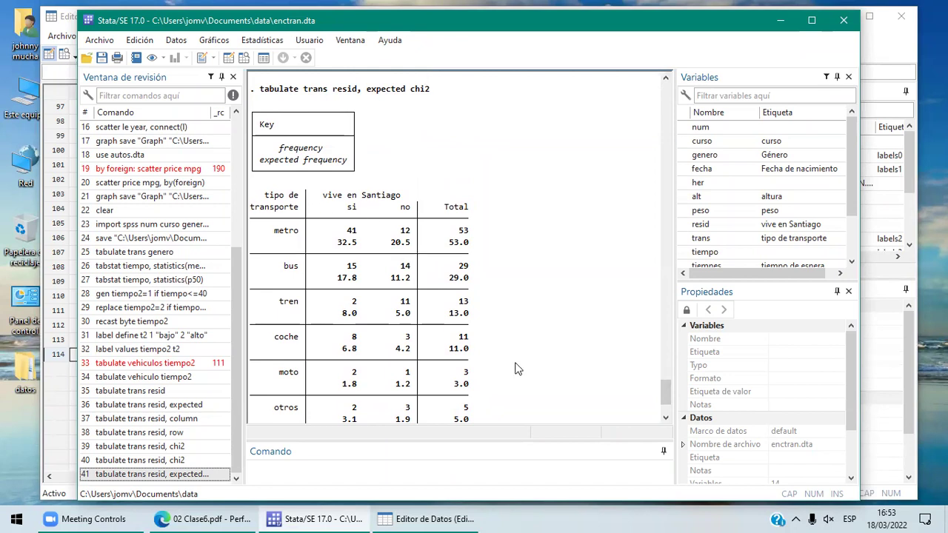
{"action": "left_click", "coordinate": [665, 417]}
{"action": "double_click", "coordinate": [666, 418]}
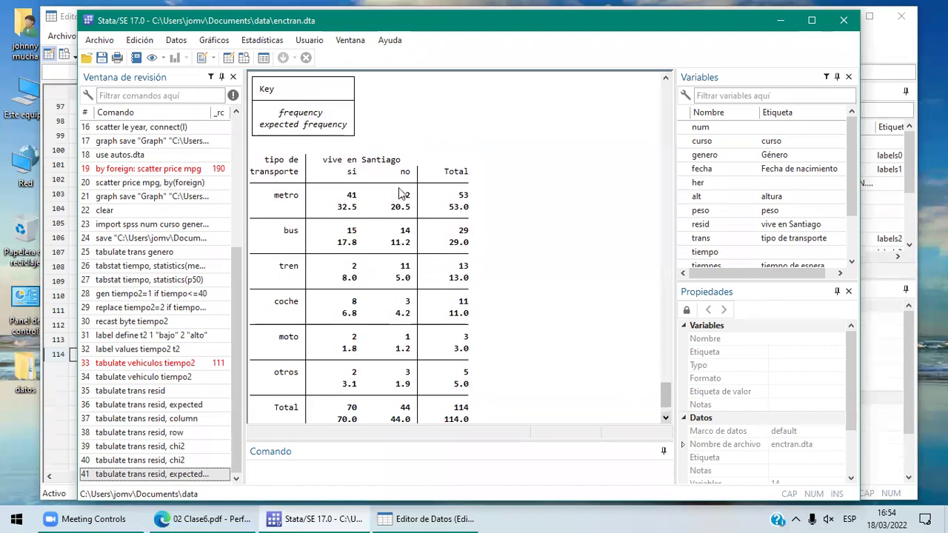
{"action": "left_click", "coordinate": [666, 417]}
{"action": "triple_click", "coordinate": [665, 417]}
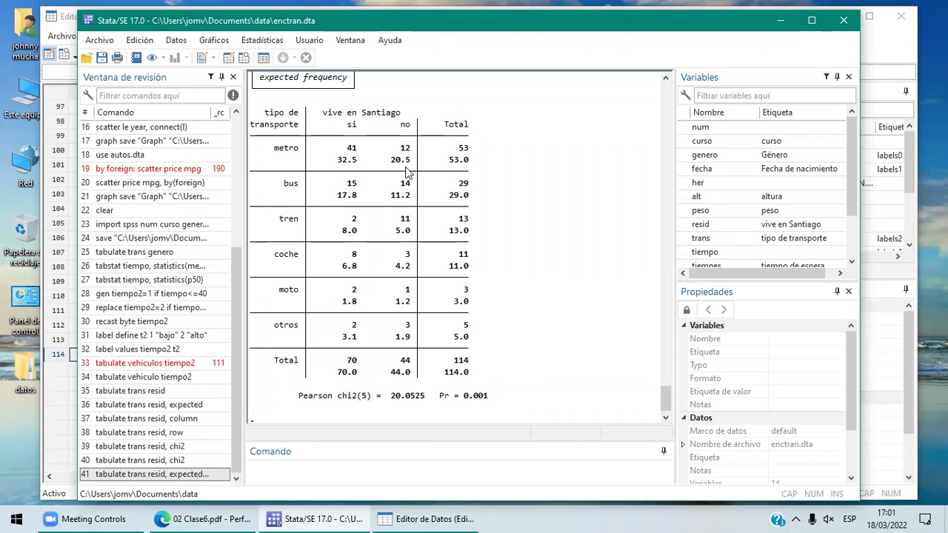
Step: Switch to the class PDF and show the "Fiabilidad de Chi Cuadrado" slide on page 6
{"action": "left_click", "coordinate": [242, 516]}
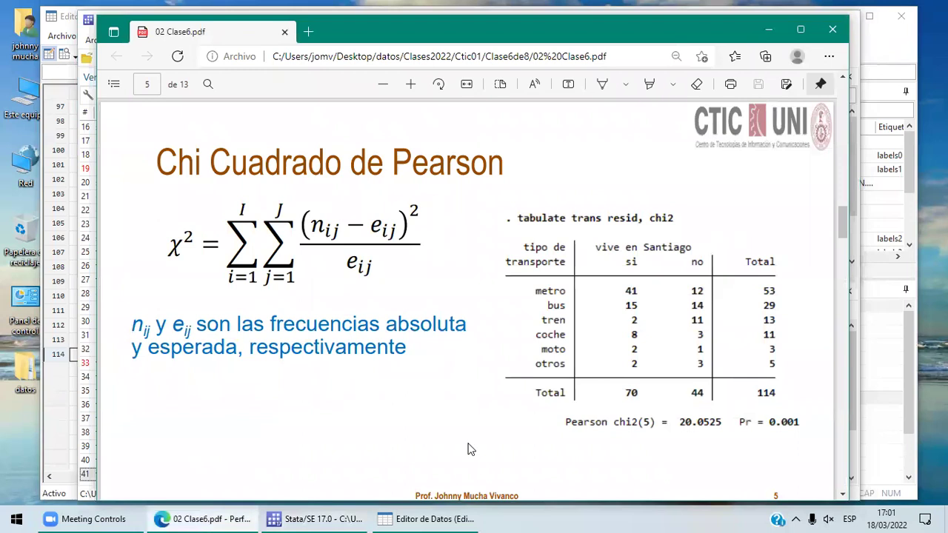
{"action": "left_click", "coordinate": [844, 499]}
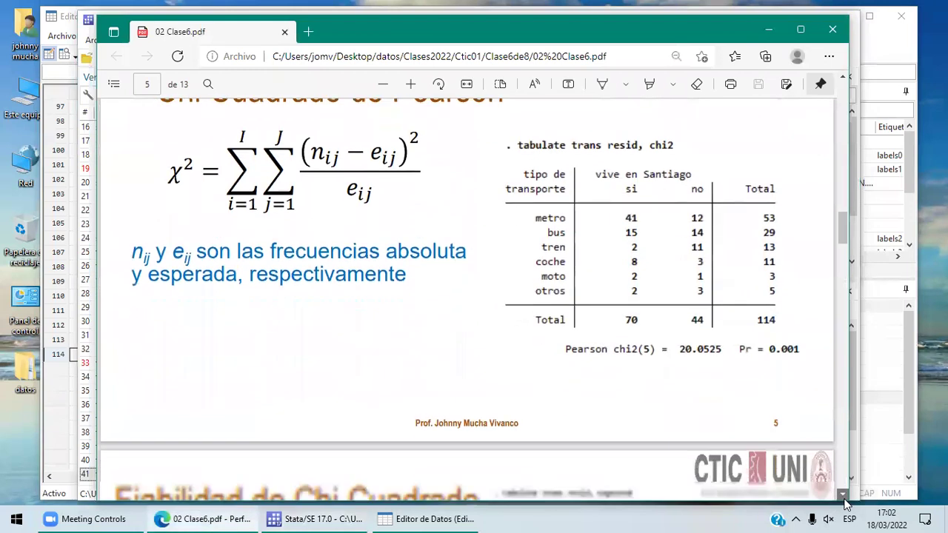
{"action": "left_click_drag", "start_coordinate": [844, 499], "coordinate": [844, 499]}
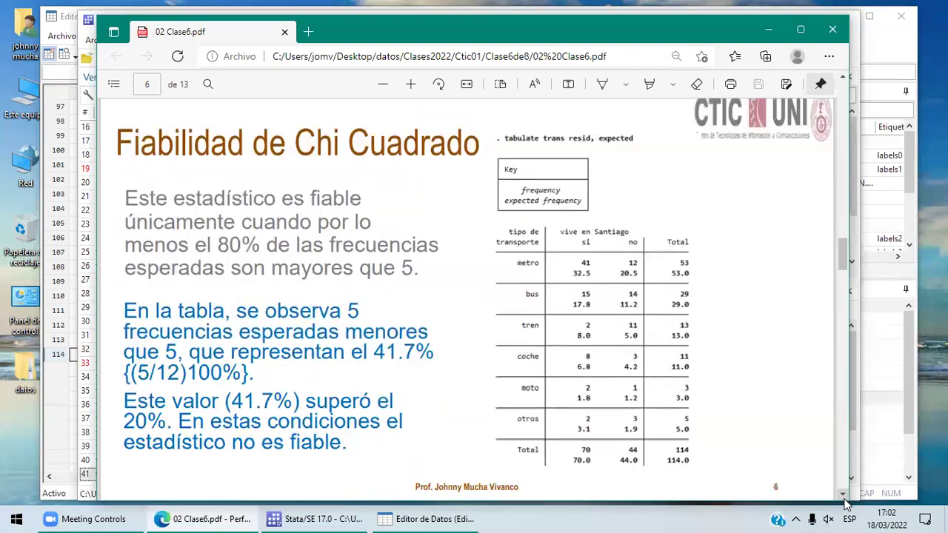
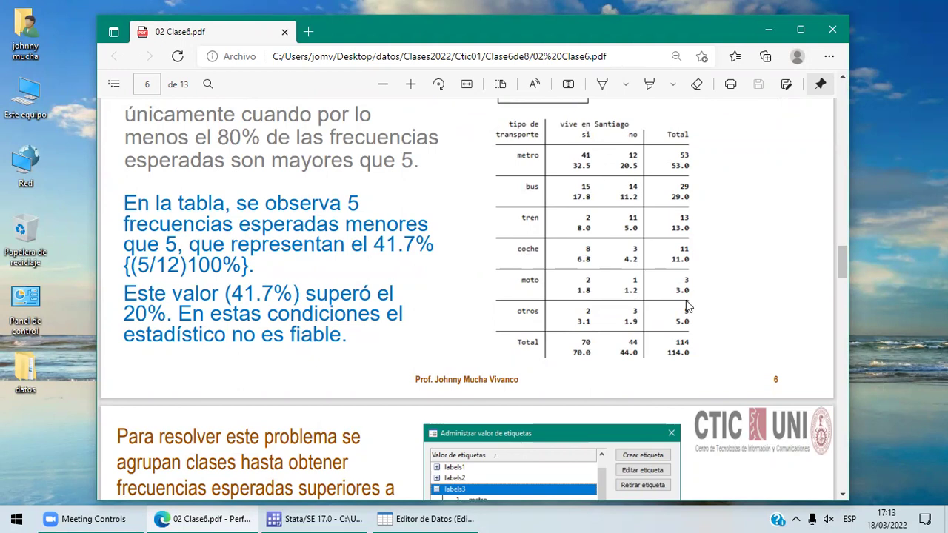
Step: Read the PDF slides on grouping Moto, Bici and Otros and the trans2 recoding commands, then return to Stata's command line
{"action": "left_click", "coordinate": [842, 494]}
{"action": "scroll", "coordinate": [842, 494], "scroll_direction": "down", "scroll_amount": 3}
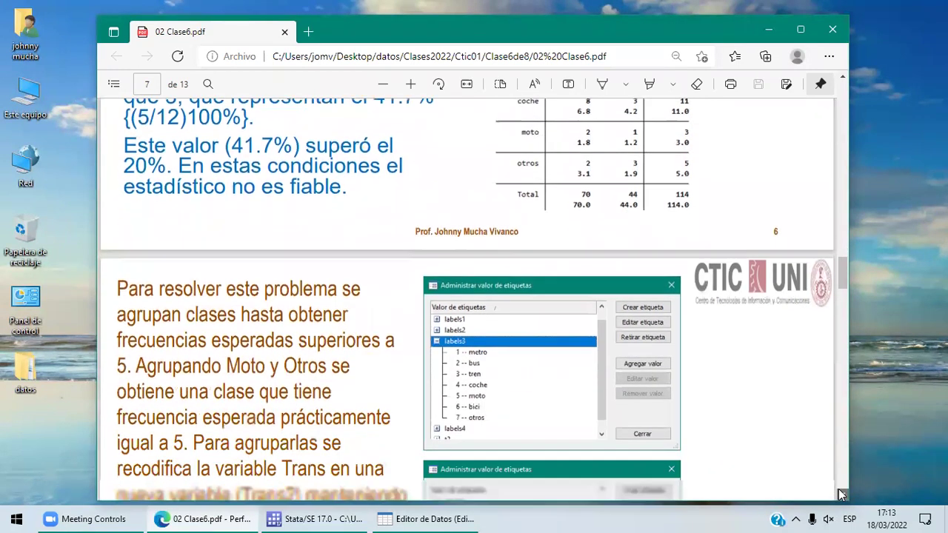
{"action": "scroll", "coordinate": [841, 494], "scroll_direction": "down", "scroll_amount": 2}
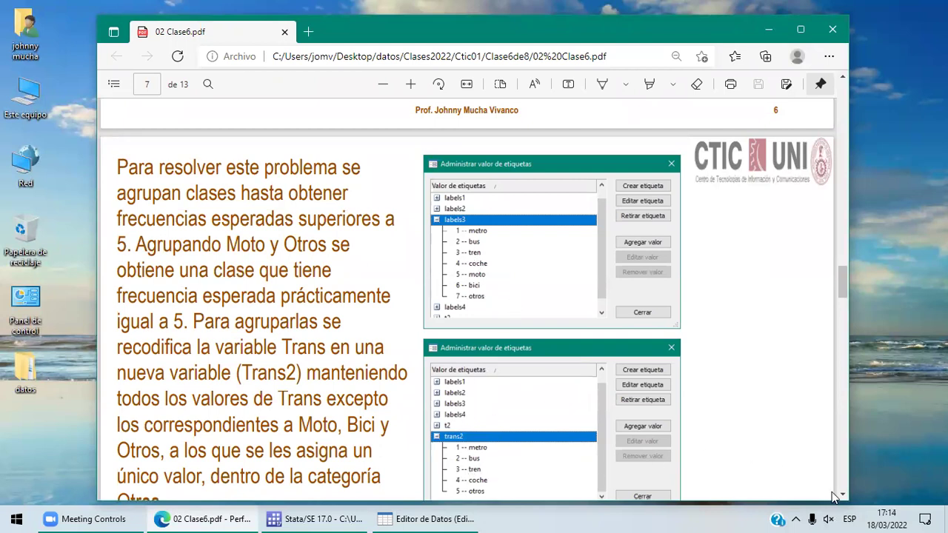
{"action": "scroll", "coordinate": [707, 390], "scroll_direction": "down", "scroll_amount": 2}
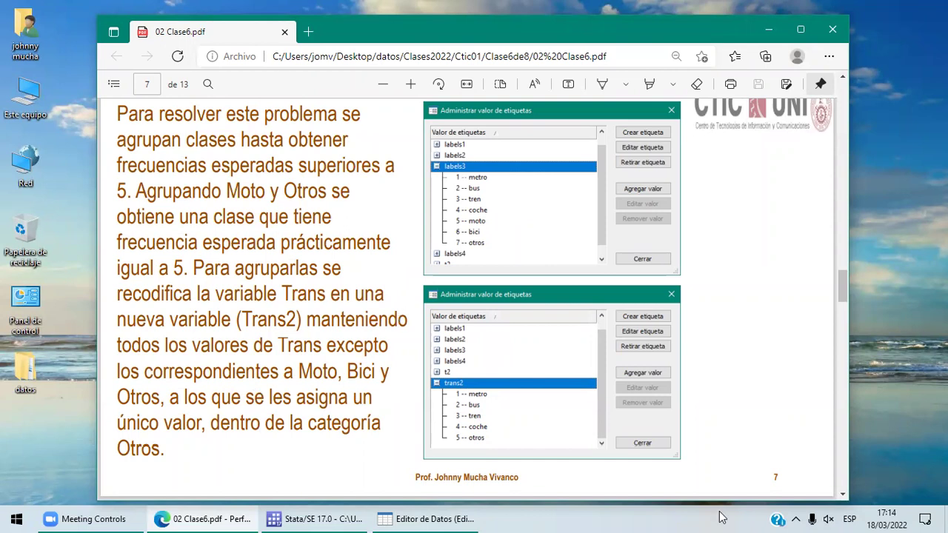
{"action": "scroll", "coordinate": [844, 496], "scroll_direction": "down", "scroll_amount": 3}
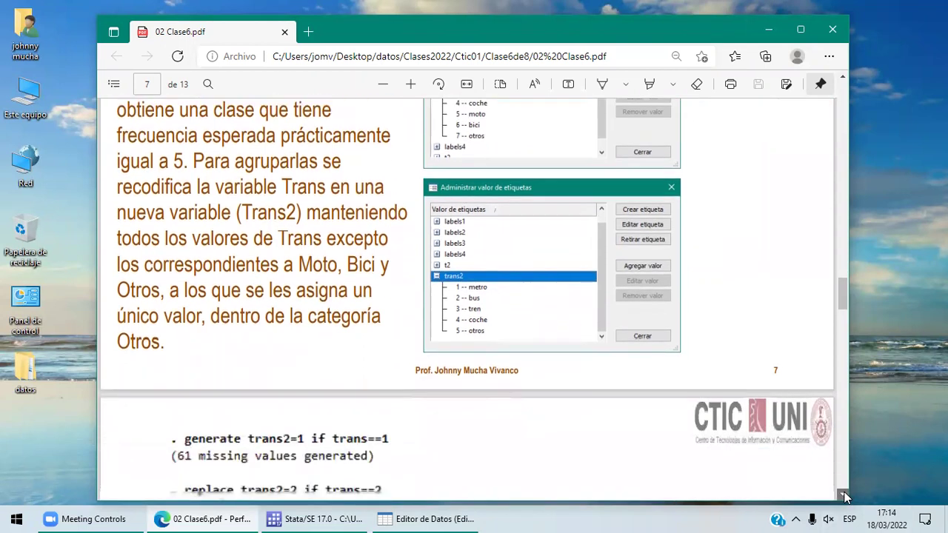
{"action": "scroll", "coordinate": [844, 496], "scroll_direction": "down", "scroll_amount": 5}
{"action": "scroll", "coordinate": [844, 496], "scroll_direction": "down", "scroll_amount": 1}
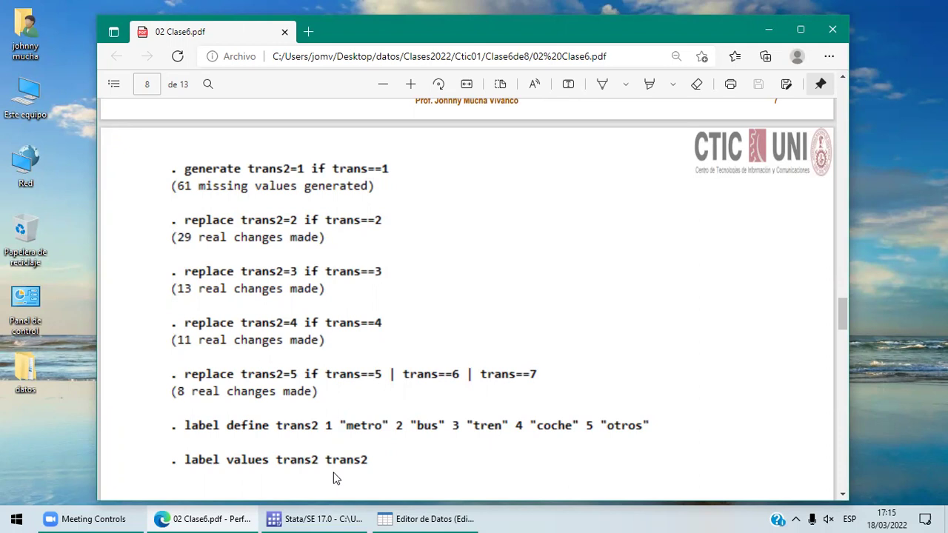
{"action": "left_click", "coordinate": [335, 516]}
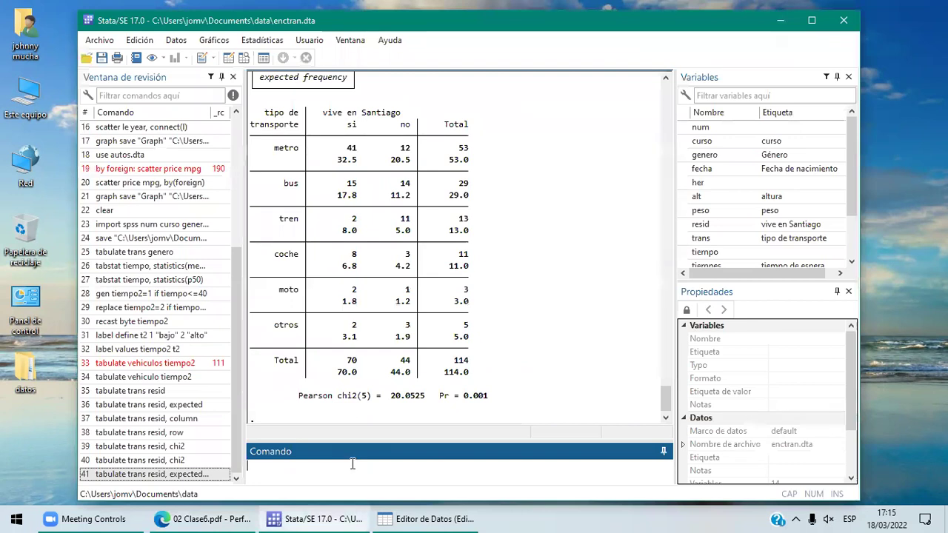
Step: Create the variable trans2 for metro cases by running "gen trans2=1 if trans==1"
{"action": "type", "text": "ge"}
{"action": "type", "text": "n tra"}
{"action": "type", "text": "ns"}
{"action": "type", "text": "2"}
{"action": "type", "text": "="}
{"action": "type", "text": "2 "}
{"action": "type", "text": "if tr"}
{"action": "type", "text": "a"}
{"action": "type", "text": "bn"}
{"action": "key", "text": "BackSpace"}
{"action": "key", "text": "BackSpace"}
{"action": "type", "text": "ns"}
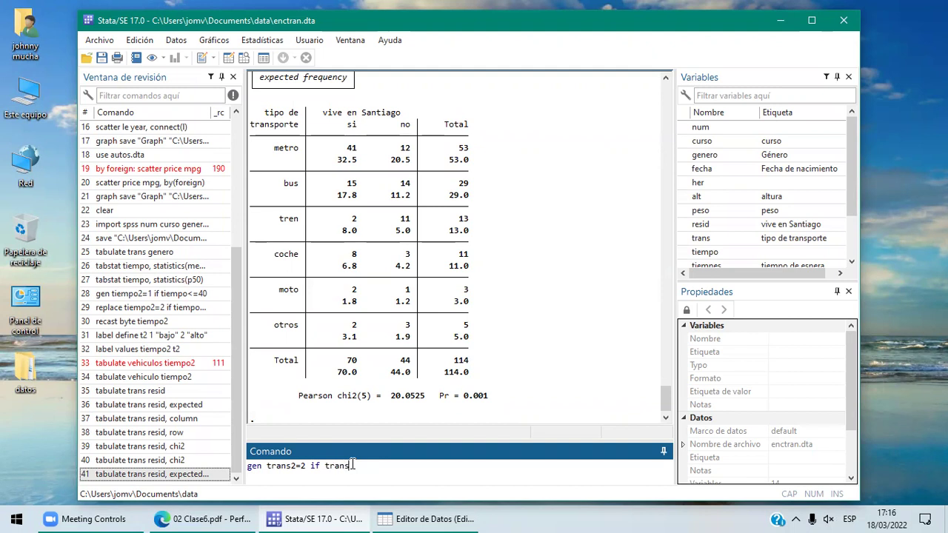
{"action": "type", "text": "==1"}
{"action": "left_click", "coordinate": [305, 468]}
{"action": "key", "text": "BackSpace"}
{"action": "type", "text": "1"}
{"action": "left_click", "coordinate": [379, 464]}
{"action": "key", "text": "Return"}
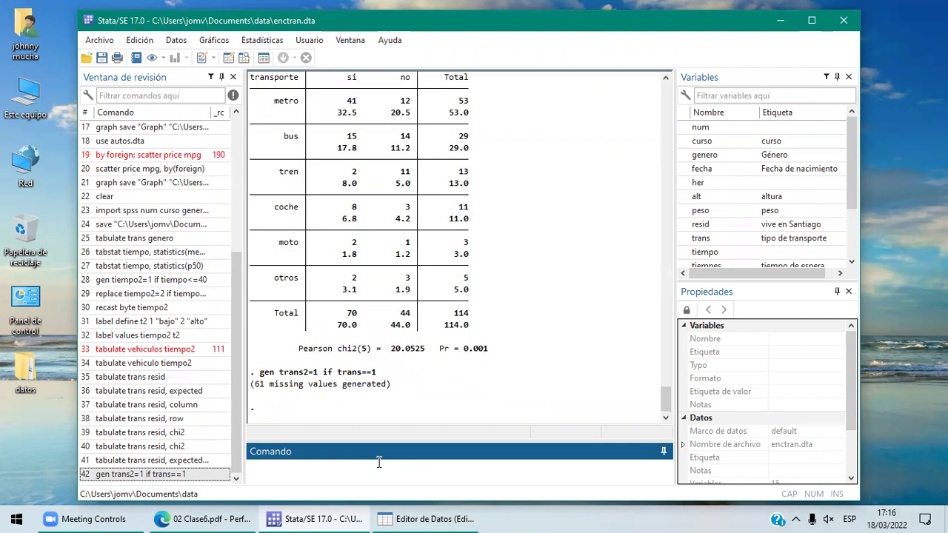
Step: Adapt the previous gen command from the history into "replace trans2=2 if trans==2" and run it
{"action": "type", "text": "replace tran"}
{"action": "left_click", "coordinate": [187, 475]}
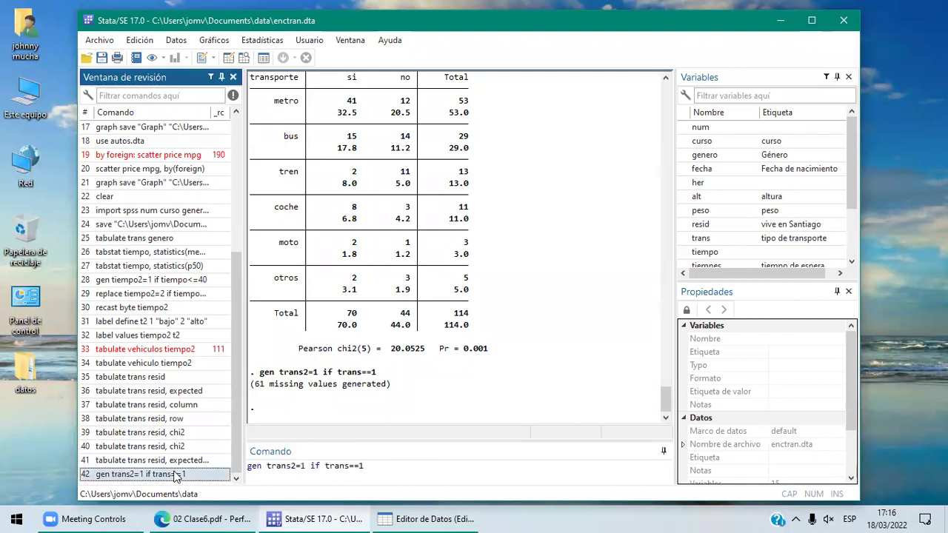
{"action": "double_click", "coordinate": [256, 467]}
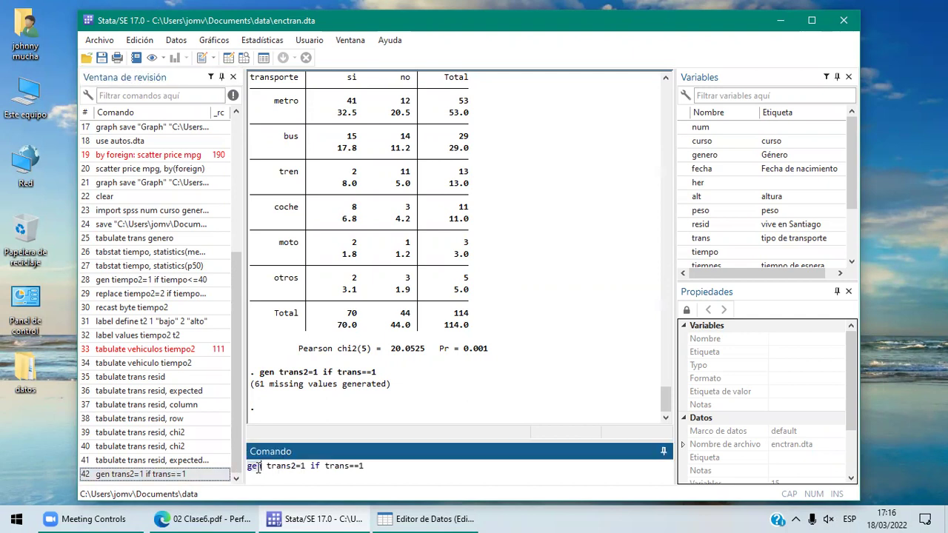
{"action": "type", "text": "replace"}
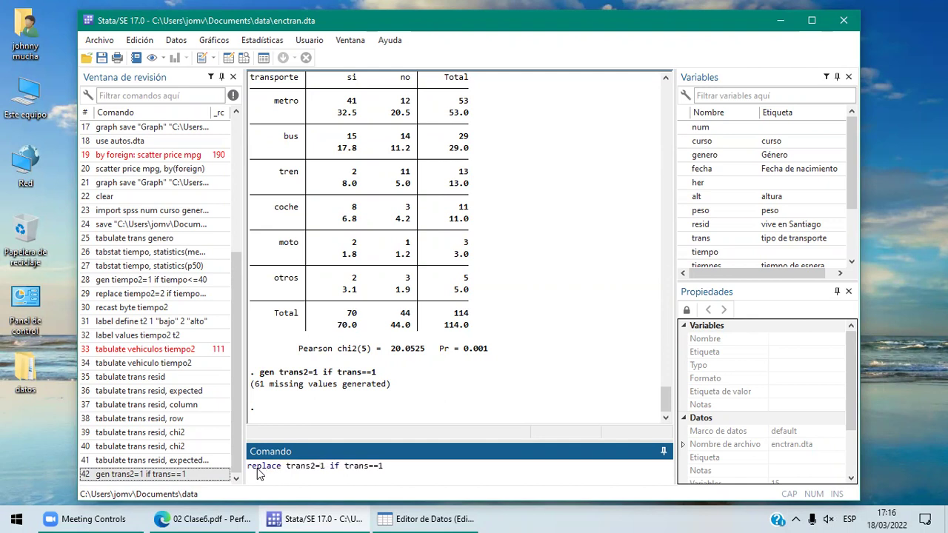
{"action": "left_click", "coordinate": [320, 464]}
{"action": "key", "text": "Delete"}
{"action": "type", "text": "2"}
{"action": "left_click", "coordinate": [382, 466]}
{"action": "type", "text": "2"}
{"action": "key", "text": "Return"}
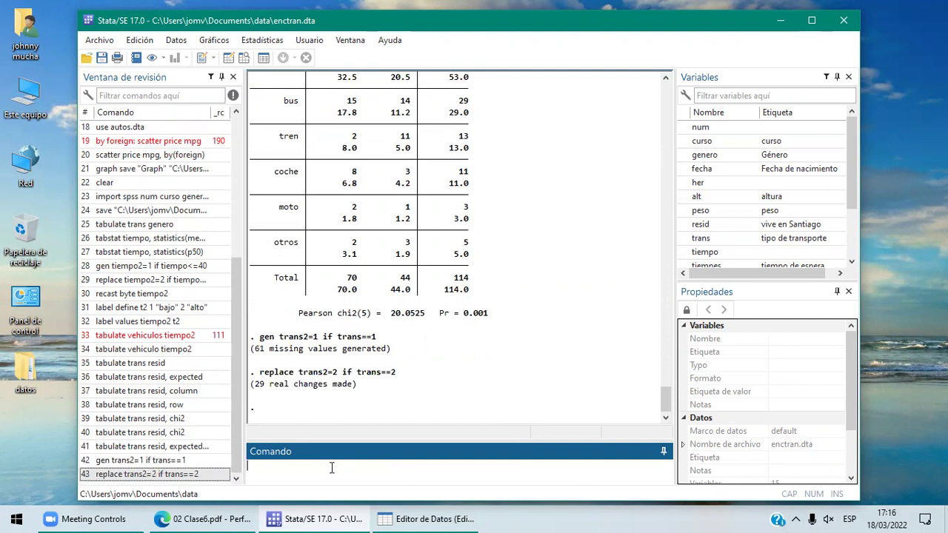
Step: Reuse the last replace command with both codes changed to 3 and run "replace trans2=3 if trans==3"
{"action": "left_click", "coordinate": [191, 474]}
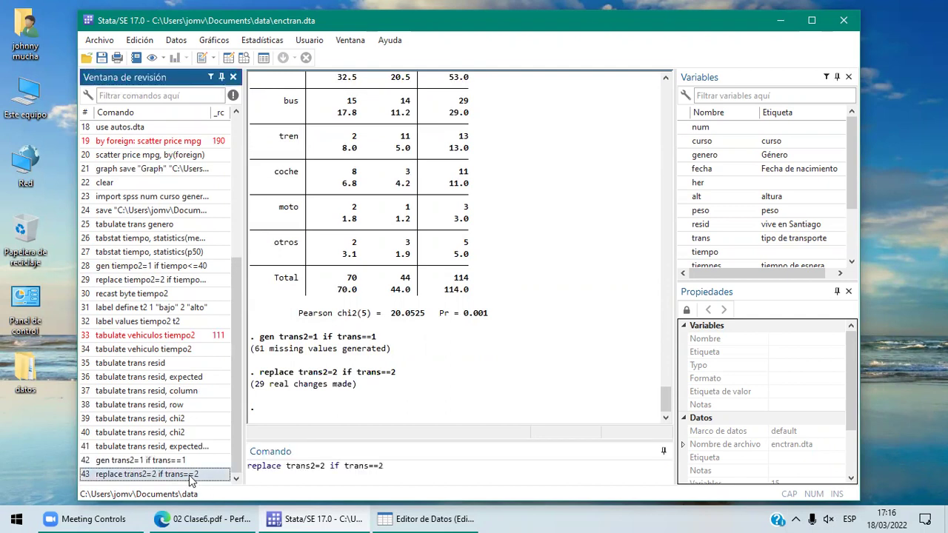
{"action": "left_click", "coordinate": [320, 467]}
{"action": "type", "text": "3"}
{"action": "key", "text": "Delete"}
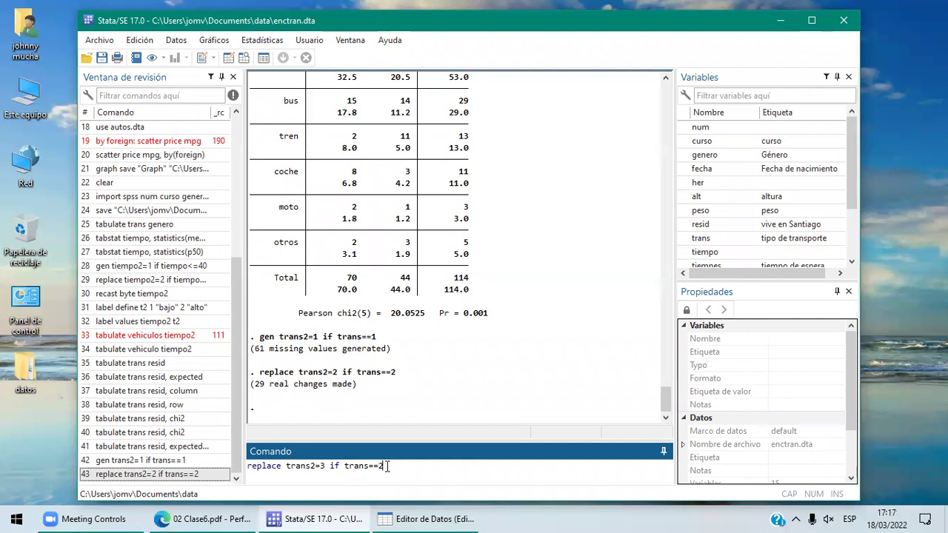
{"action": "key", "text": "BackSpace"}
{"action": "type", "text": "3"}
{"action": "key", "text": "Return"}
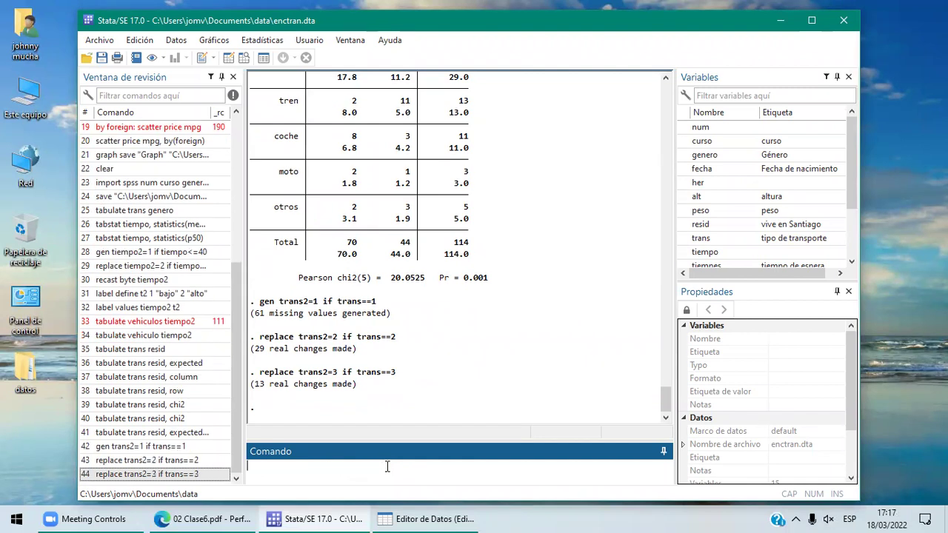
Step: Recall the last replace command, change both codes to 4, and run "replace trans2=4 if trans==4"
{"action": "left_click", "coordinate": [181, 473]}
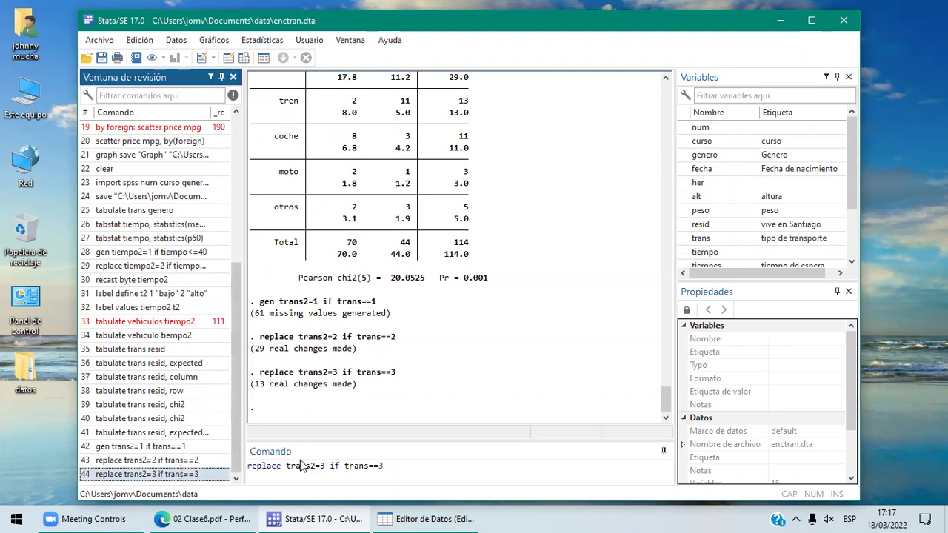
{"action": "left_click", "coordinate": [323, 466]}
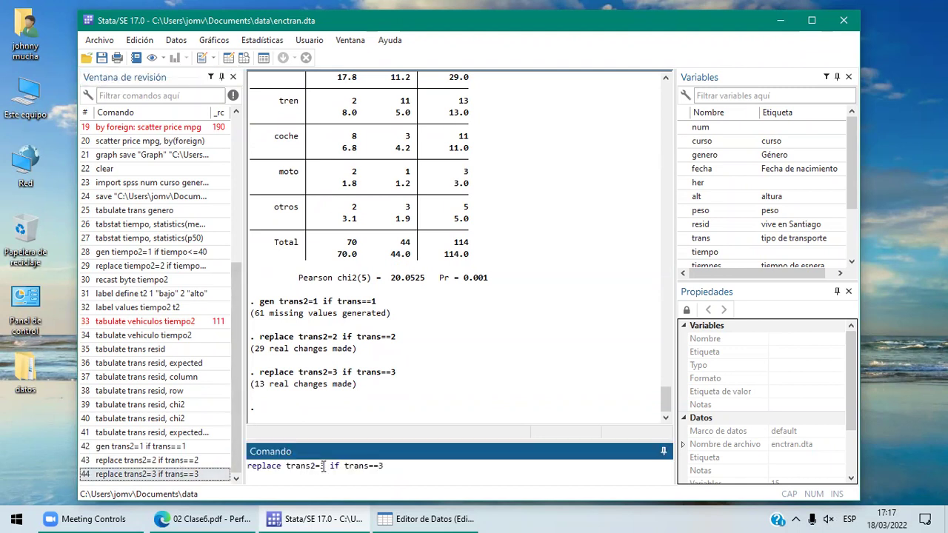
{"action": "key", "text": "Delete"}
{"action": "type", "text": "4"}
{"action": "left_click", "coordinate": [383, 466]}
{"action": "key", "text": "BackSpace"}
{"action": "type", "text": "4"}
{"action": "key", "text": "Return"}
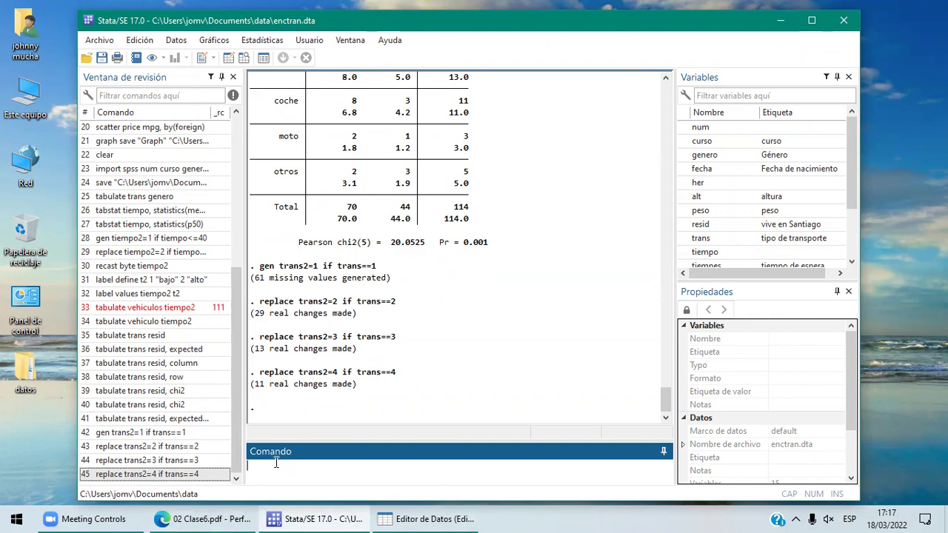
Step: Group the remaining transport categories under code 5 by running "replace trans2=5 if trans==5 | trans==6 | trans==7"
{"action": "key", "text": "Page_Up"}
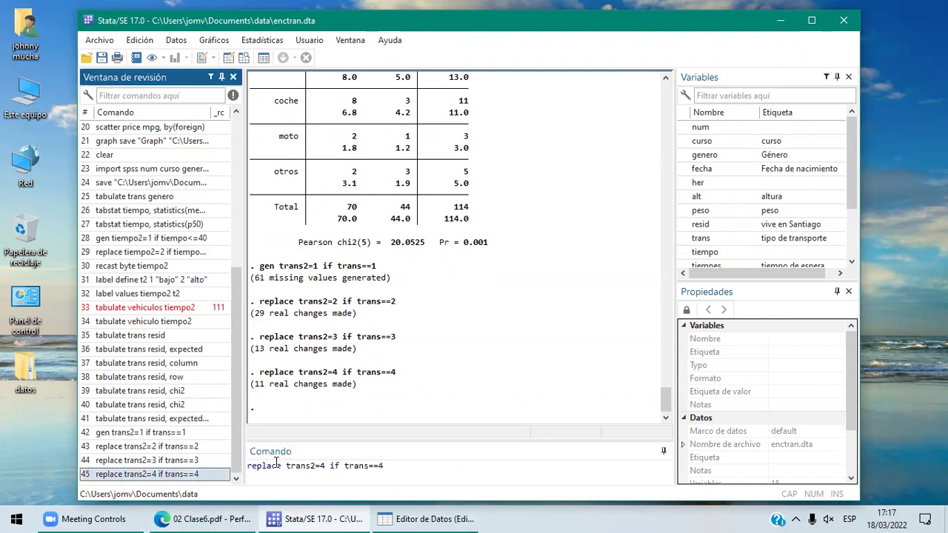
{"action": "left_click", "coordinate": [322, 466]}
{"action": "key", "text": "Delete"}
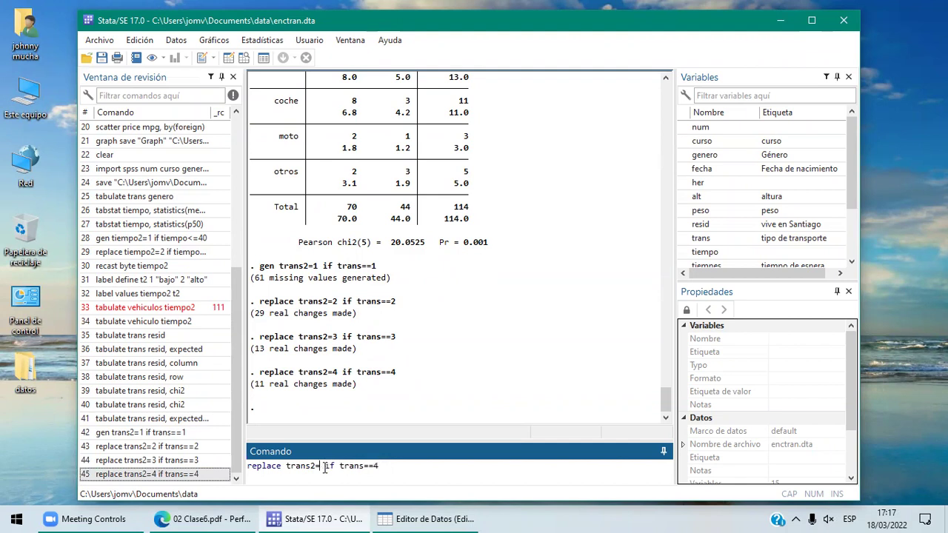
{"action": "type", "text": "5"}
{"action": "key", "text": "BackSpace"}
{"action": "type", "text": "5 |"}
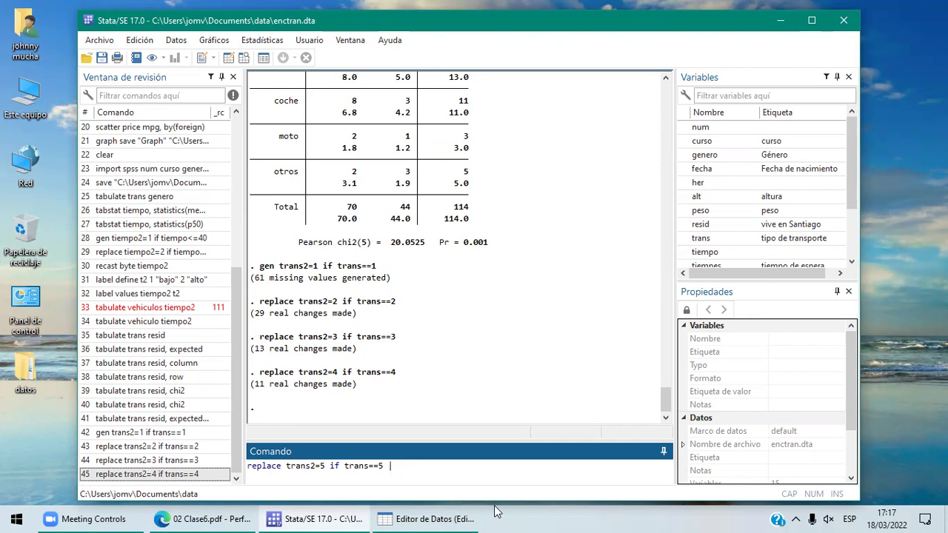
{"action": "type", "text": "trans==6 | trans=="}
{"action": "type", "text": "7"}
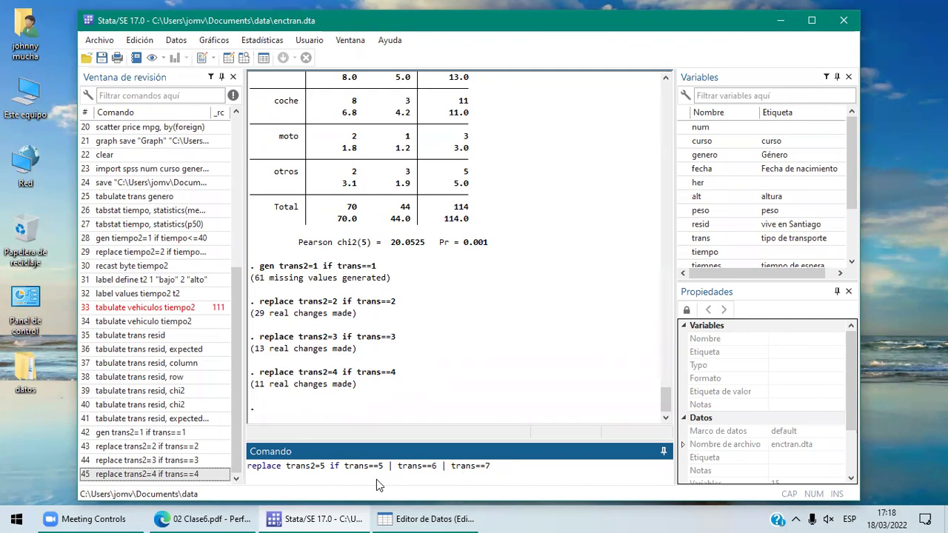
{"action": "key", "text": "Return"}
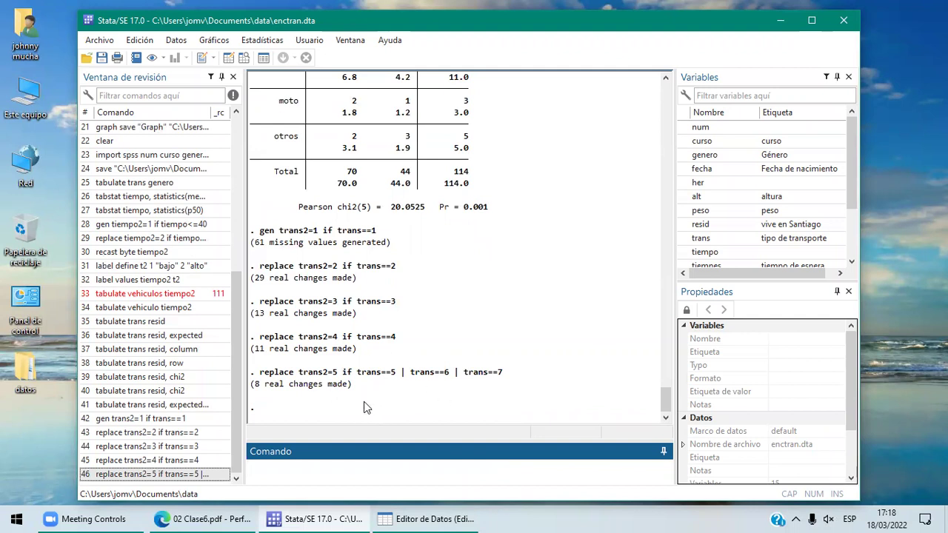
Step: Switch to the Data Editor and compare the trans and trans2 columns across the unsorted observations
{"action": "left_click", "coordinate": [419, 516]}
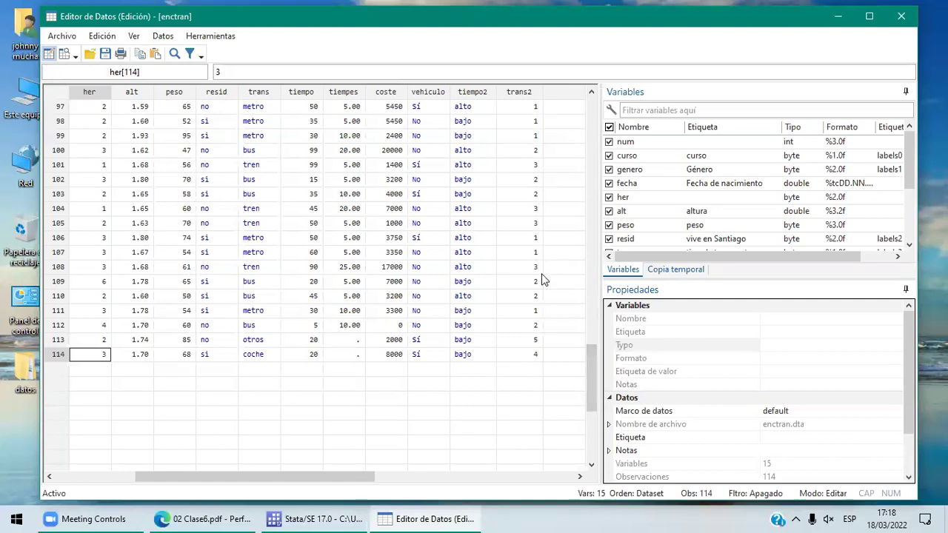
{"action": "left_click", "coordinate": [592, 111]}
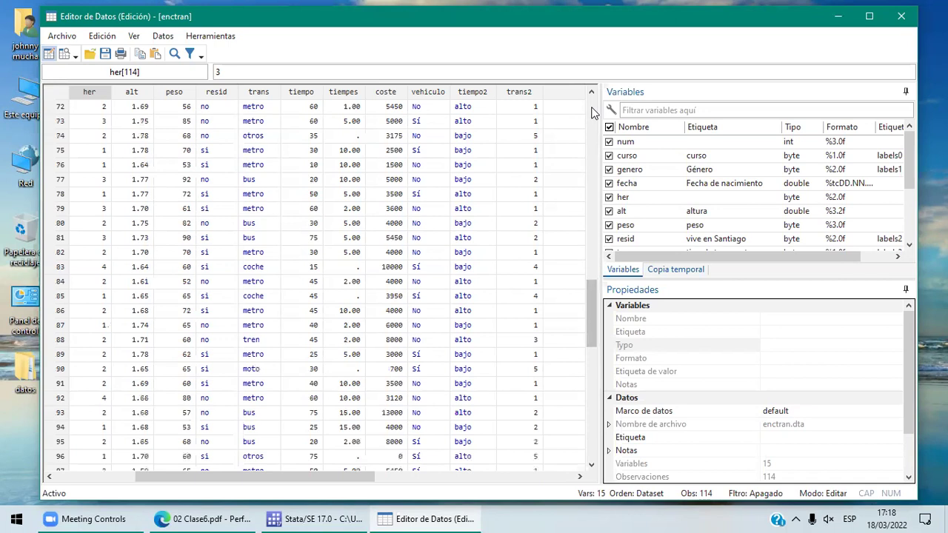
{"action": "left_click", "coordinate": [591, 111]}
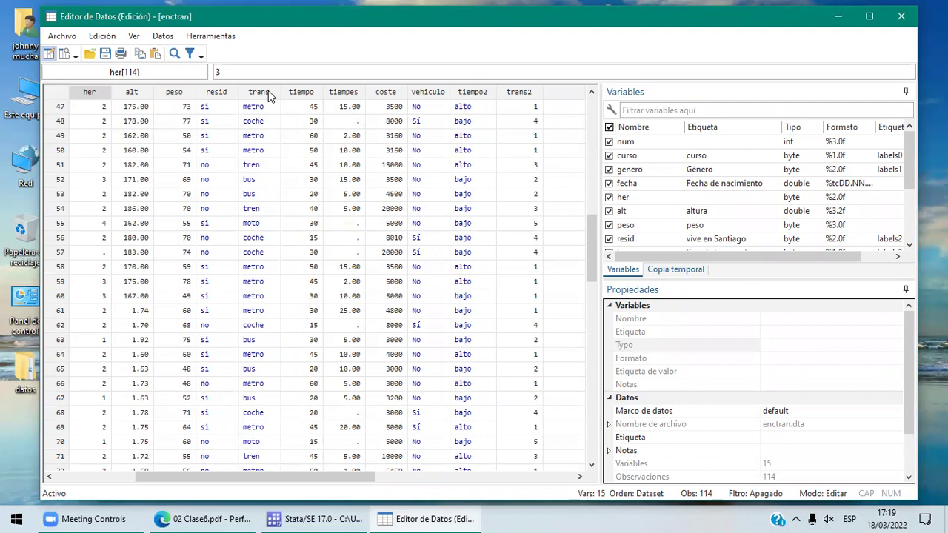
Step: Run "sort trans" in the main Stata window, then return to the Data Editor's first observations
{"action": "left_click", "coordinate": [337, 516]}
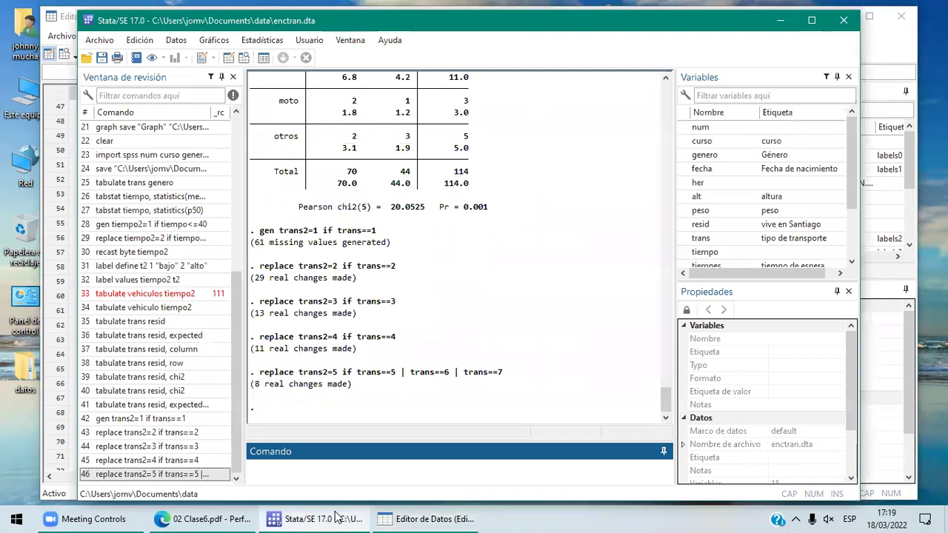
{"action": "type", "text": "sort trans"}
{"action": "key", "text": "Return"}
{"action": "left_click", "coordinate": [449, 518]}
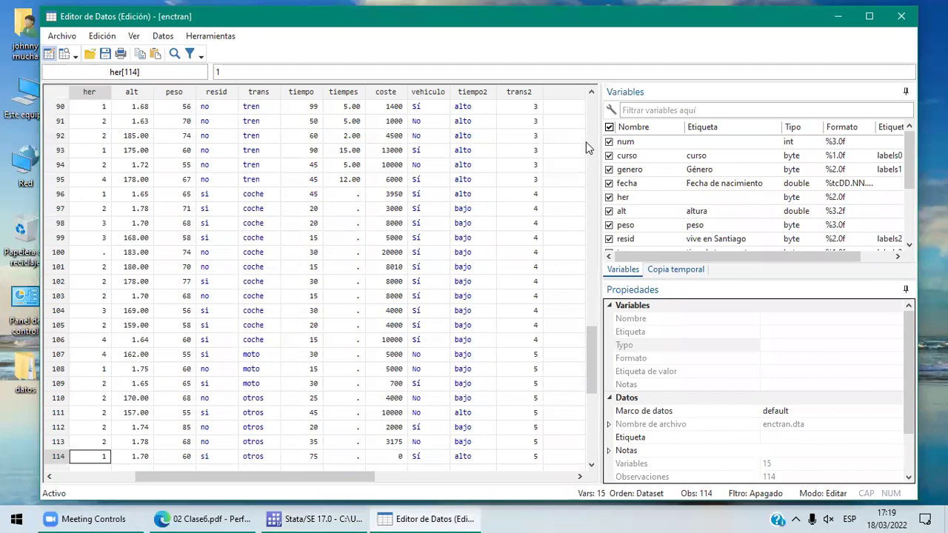
{"action": "left_click", "coordinate": [592, 116]}
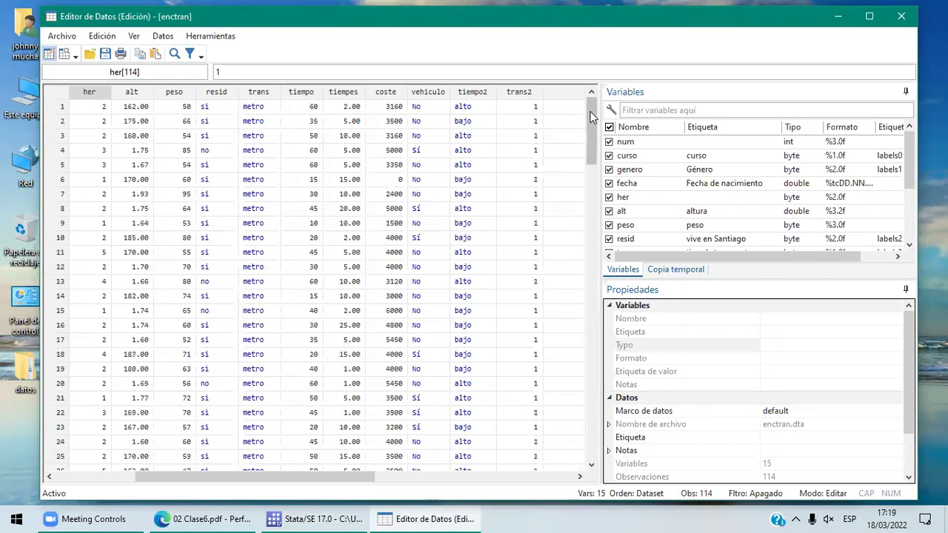
Step: Go down the trans2 column from row 1 to row 53, checking its codes against the metro category in trans
{"action": "left_click", "coordinate": [522, 109]}
{"action": "key", "text": "shift+Down"}
{"action": "key", "text": "shift+Down"}
{"action": "key", "text": "shift+Down"}
{"action": "key", "text": "shift+Down"}
{"action": "key", "text": "shift+Down"}
{"action": "key", "text": "shift+Down"}
{"action": "key", "text": "shift+Down"}
{"action": "key", "text": "shift+Down"}
{"action": "key", "text": "shift+Down"}
{"action": "key", "text": "shift+Down"}
{"action": "key", "text": "shift+Down"}
{"action": "key", "text": "shift+Down"}
{"action": "key", "text": "shift+Down"}
{"action": "key", "text": "shift+Down"}
{"action": "key", "text": "shift+Down"}
{"action": "key", "text": "shift+Down"}
{"action": "key", "text": "shift+Down"}
{"action": "key", "text": "shift+Down"}
{"action": "key", "text": "shift+Down"}
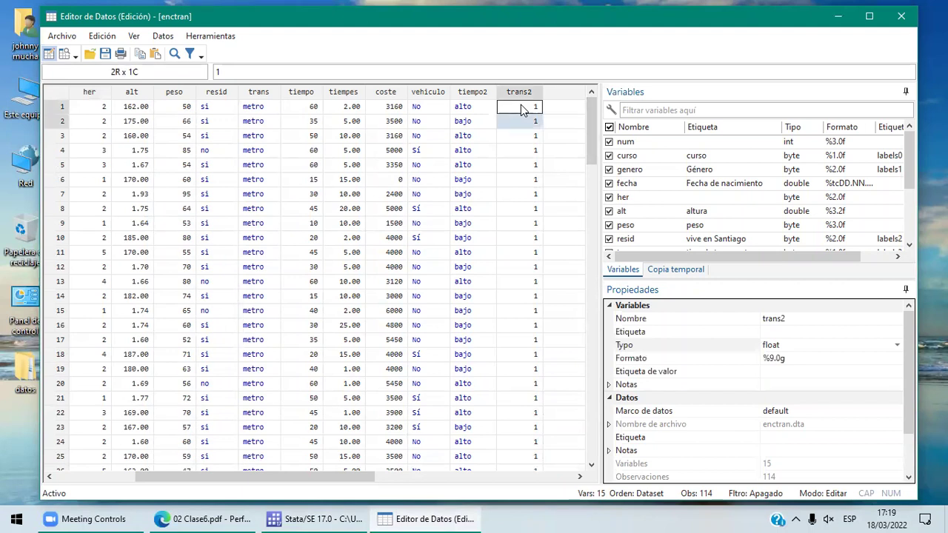
{"action": "key", "text": "shift+Down"}
{"action": "key", "text": "shift+Down"}
{"action": "key", "text": "shift+Down"}
{"action": "key", "text": "shift+Down"}
{"action": "key", "text": "shift+Down"}
{"action": "key", "text": "shift+Down"}
{"action": "key", "text": "shift+Down"}
{"action": "key", "text": "shift+Down"}
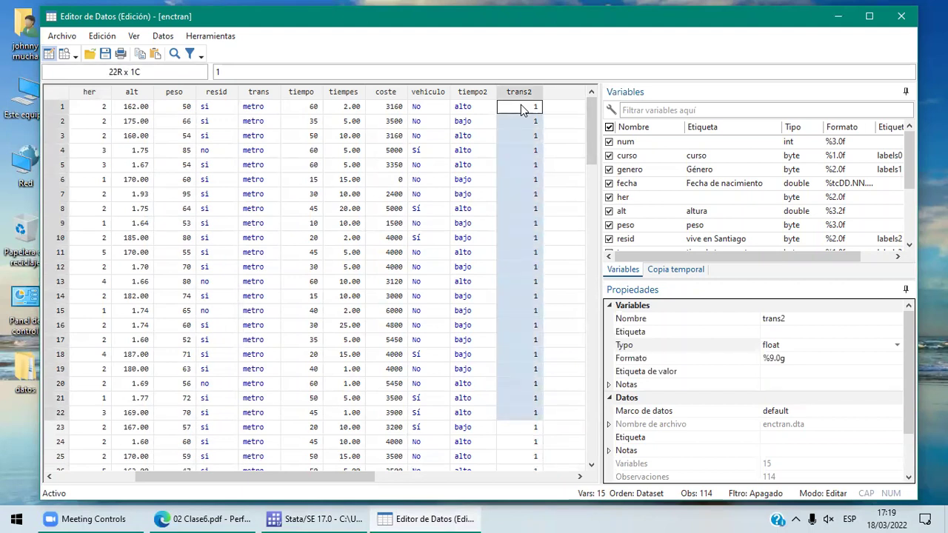
{"action": "key", "text": "shift+Down"}
{"action": "key", "text": "shift+Down"}
{"action": "key", "text": "shift+Down"}
{"action": "key", "text": "shift+Down"}
{"action": "key", "text": "shift+Down"}
{"action": "key", "text": "shift+Down"}
{"action": "key", "text": "shift+Down"}
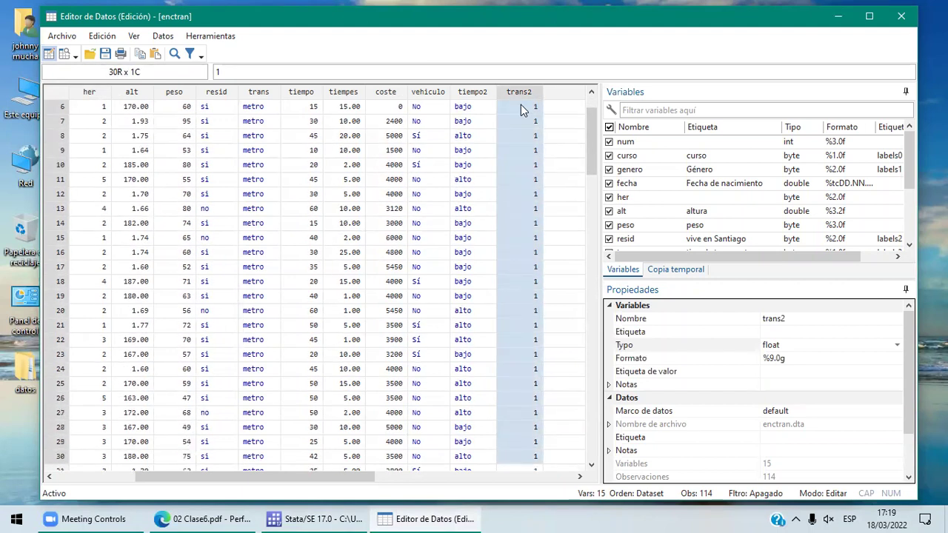
{"action": "key", "text": "shift+Down"}
{"action": "key", "text": "shift+Down"}
{"action": "key", "text": "shift+Down"}
{"action": "key", "text": "shift+Down"}
{"action": "key", "text": "shift+Down"}
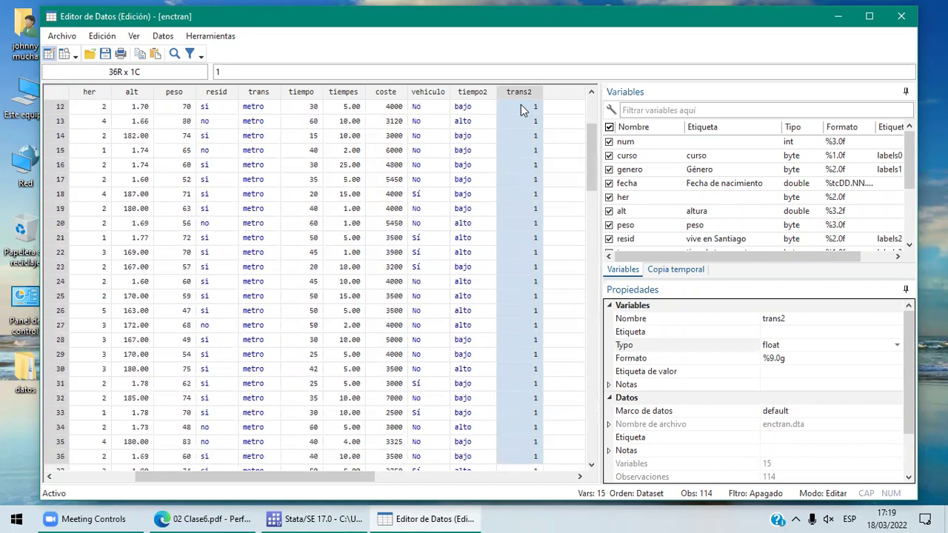
{"action": "key", "text": "shift+Down"}
{"action": "key", "text": "shift+Down"}
{"action": "key", "text": "shift+Down"}
{"action": "key", "text": "shift+Down"}
{"action": "key", "text": "shift+Down"}
{"action": "key", "text": "shift+Down"}
{"action": "key", "text": "shift+Down"}
{"action": "key", "text": "shift+Down"}
{"action": "key", "text": "shift+Down"}
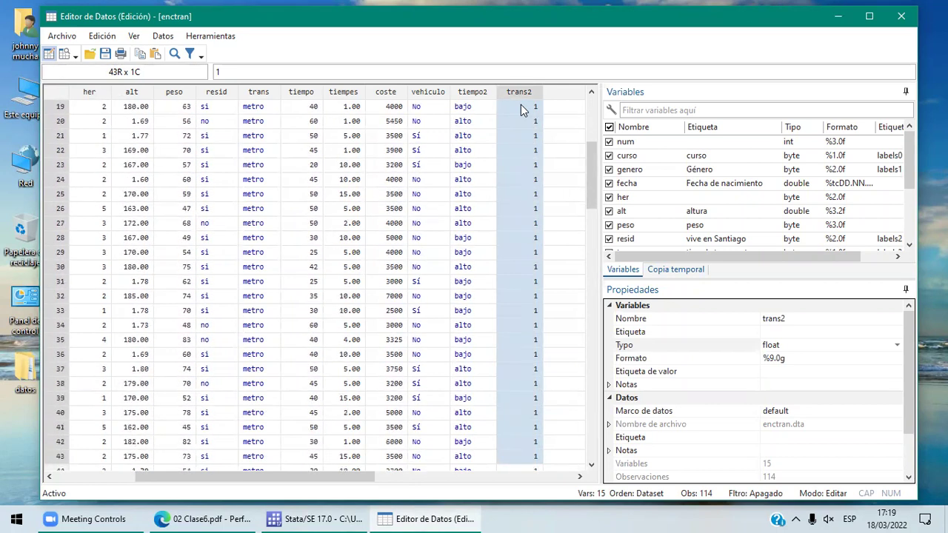
{"action": "key", "text": "shift+Down"}
{"action": "key", "text": "shift+Down"}
{"action": "key", "text": "shift+Down"}
{"action": "key", "text": "shift+Down"}
{"action": "key", "text": "shift+Down"}
{"action": "key", "text": "shift+Down"}
{"action": "key", "text": "shift+Down"}
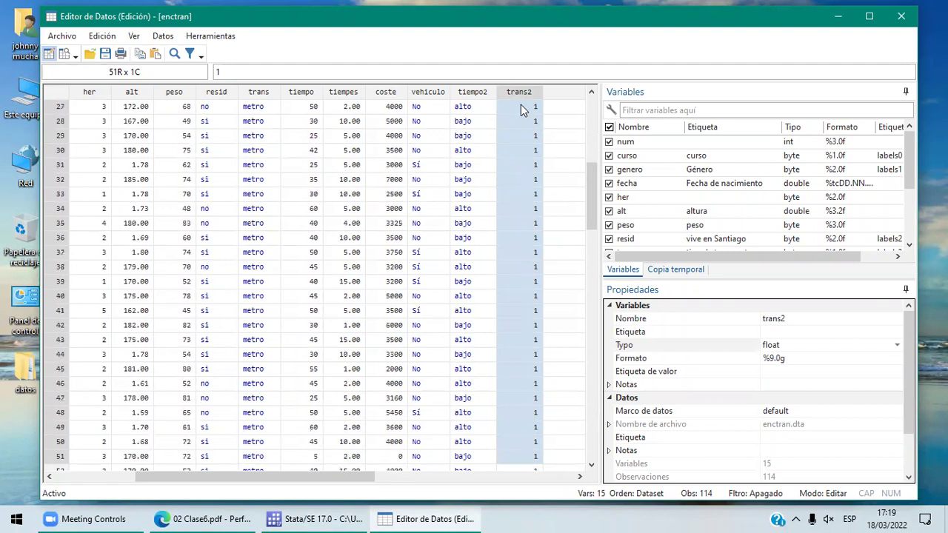
{"action": "key", "text": "shift+Up"}
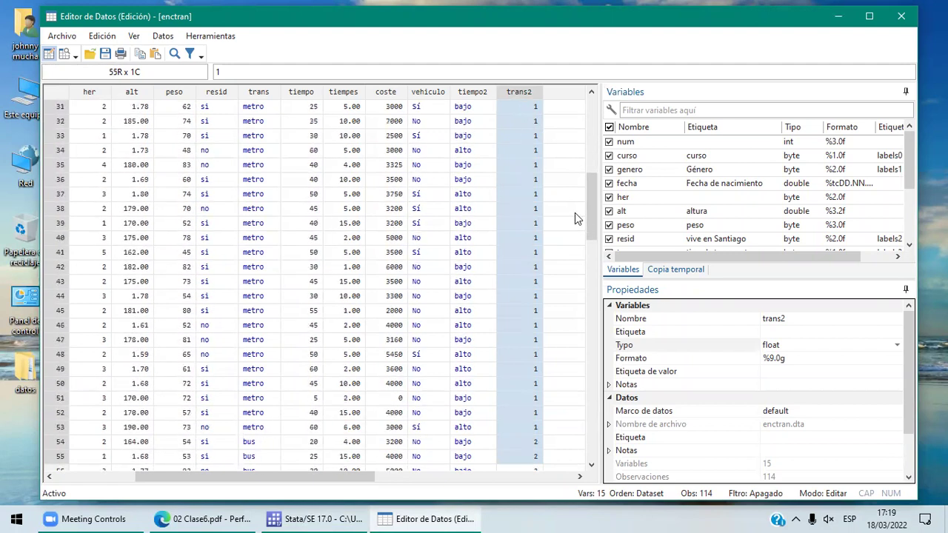
{"action": "left_click", "coordinate": [525, 428]}
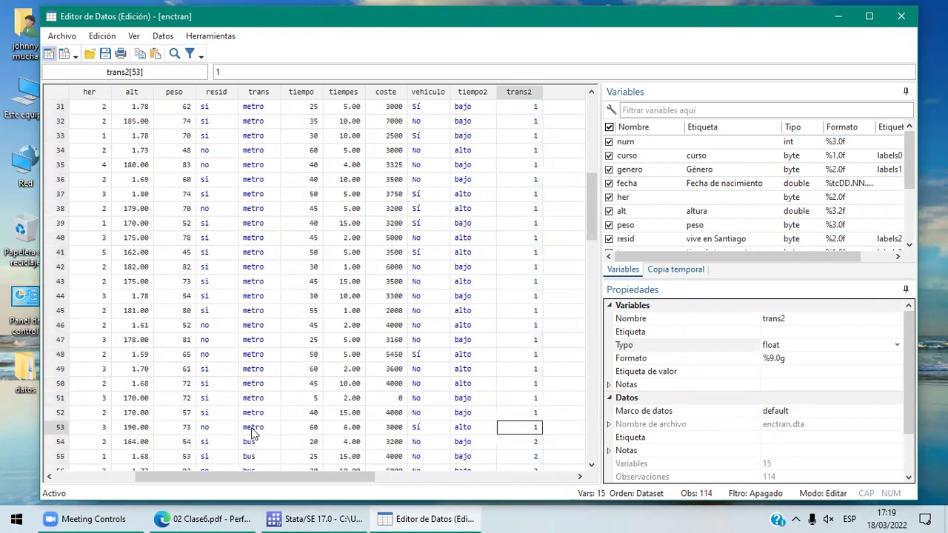
Step: Compare trans2 codes with the bus and tren categories in trans, from row 54 to row 95
{"action": "left_click", "coordinate": [526, 444]}
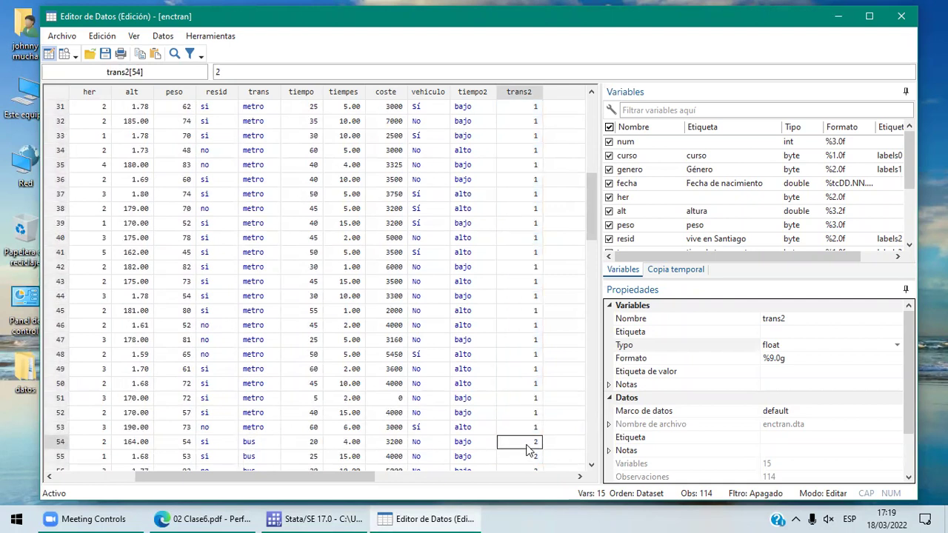
{"action": "left_click_drag", "start_coordinate": [526, 449], "coordinate": [452, 449]}
{"action": "left_click", "coordinate": [271, 454]}
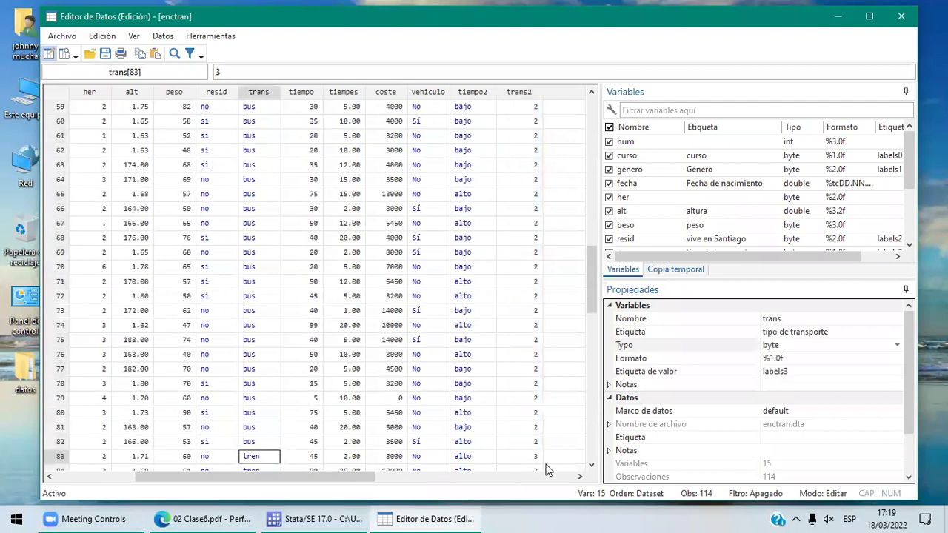
{"action": "left_click", "coordinate": [527, 455]}
{"action": "left_click_drag", "start_coordinate": [527, 455], "coordinate": [527, 455]}
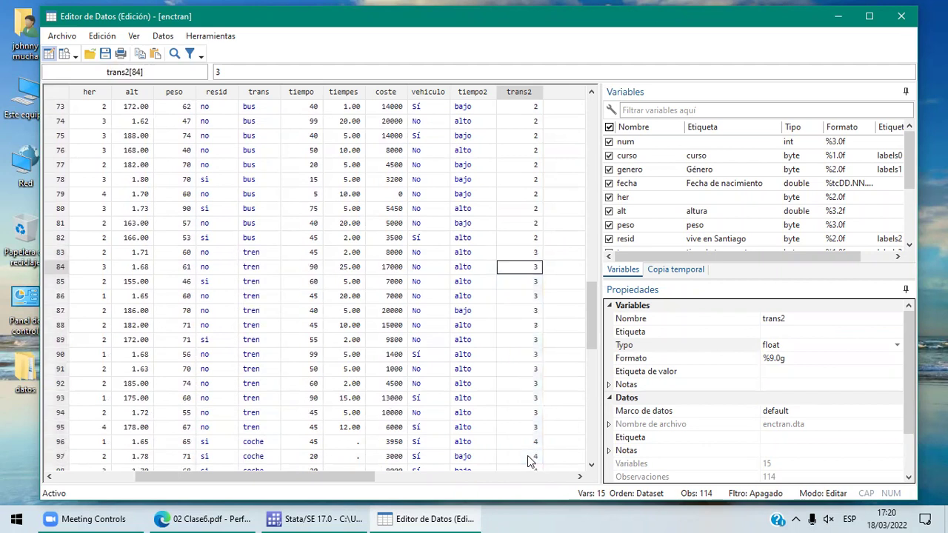
{"action": "left_click", "coordinate": [533, 433]}
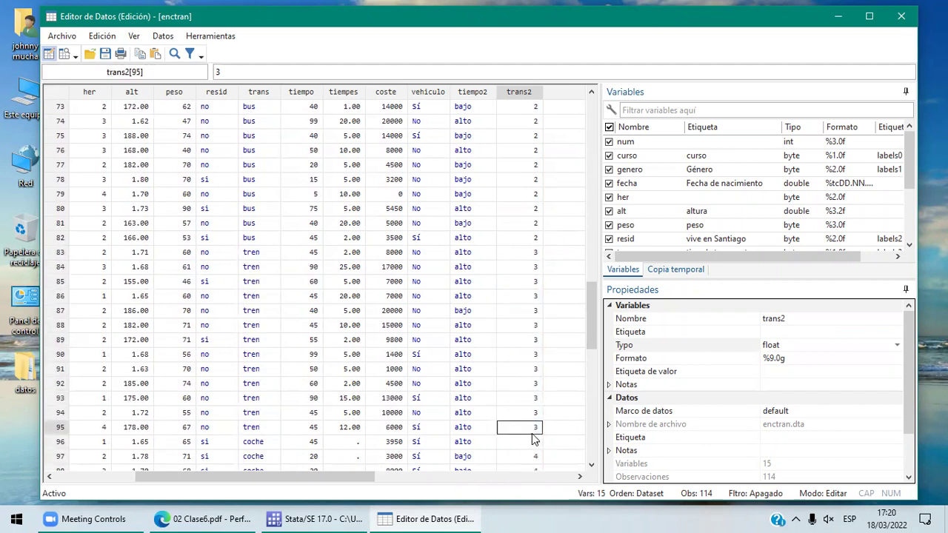
Step: Check the trans2 codes against the coche category in trans, from row 96 to row 106
{"action": "key", "text": "Down"}
{"action": "key", "text": "shift+Down"}
{"action": "key", "text": "shift+Down"}
{"action": "key", "text": "shift+Down"}
{"action": "key", "text": "shift+Down"}
{"action": "key", "text": "shift+Down"}
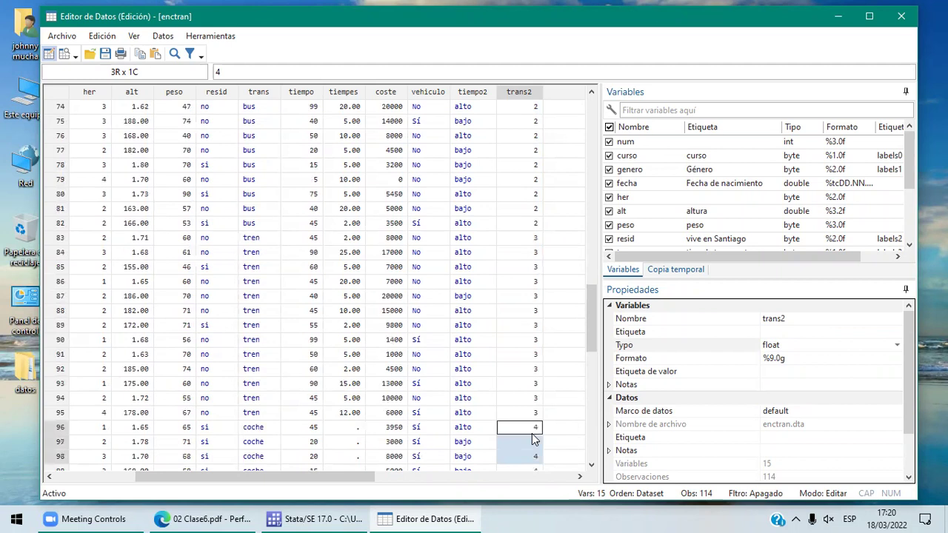
{"action": "key", "text": "shift+Down"}
{"action": "key", "text": "shift+Down"}
{"action": "key", "text": "shift+Down"}
{"action": "key", "text": "shift+Down"}
{"action": "key", "text": "shift+Down"}
{"action": "key", "text": "shift+Down"}
{"action": "key", "text": "shift+Down"}
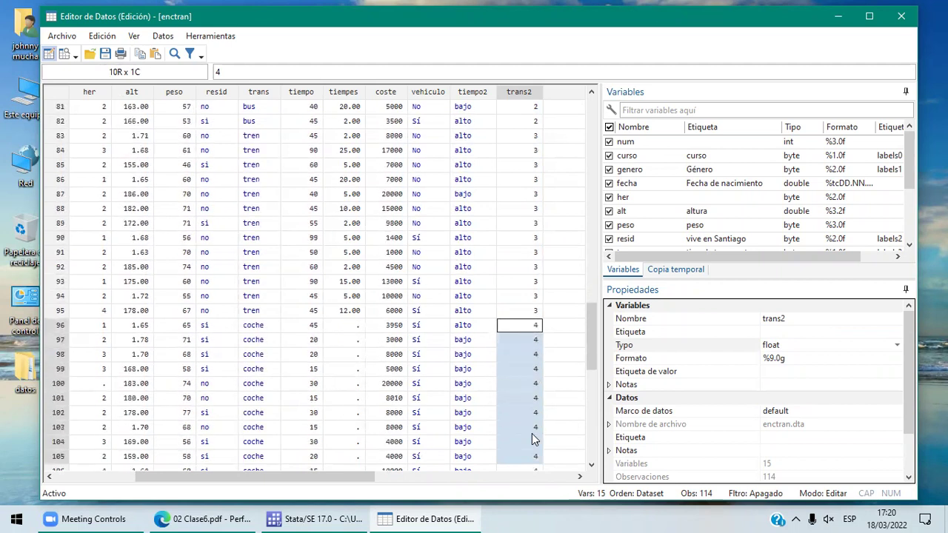
{"action": "key", "text": "shift+Up"}
{"action": "key", "text": "shift+Up"}
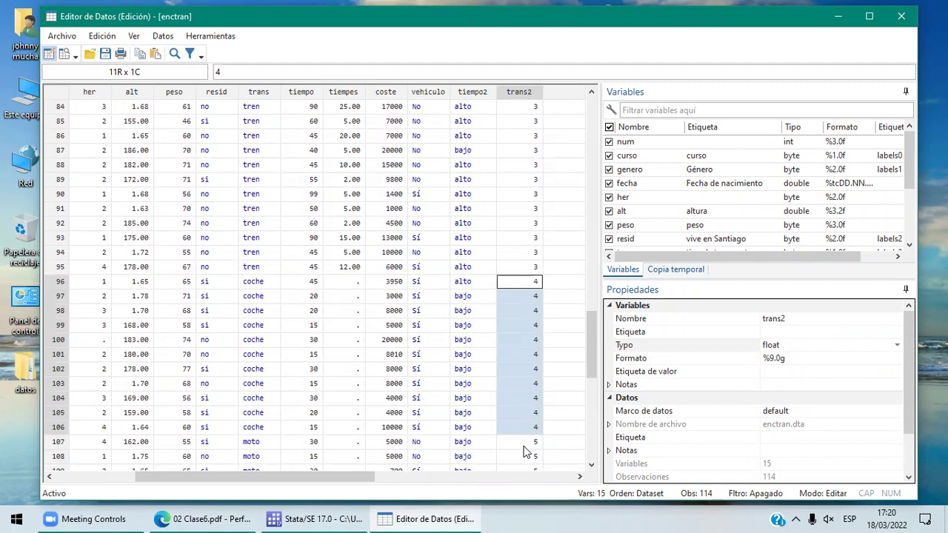
Step: Check the trans2 codes against the moto and otros categories in trans, from row 107 to row 114
{"action": "left_click", "coordinate": [523, 447]}
{"action": "key", "text": "shift+Down"}
{"action": "key", "text": "shift+Down"}
{"action": "key", "text": "shift+Down"}
{"action": "key", "text": "shift+Down"}
{"action": "key", "text": "shift+Down"}
{"action": "key", "text": "shift+Down"}
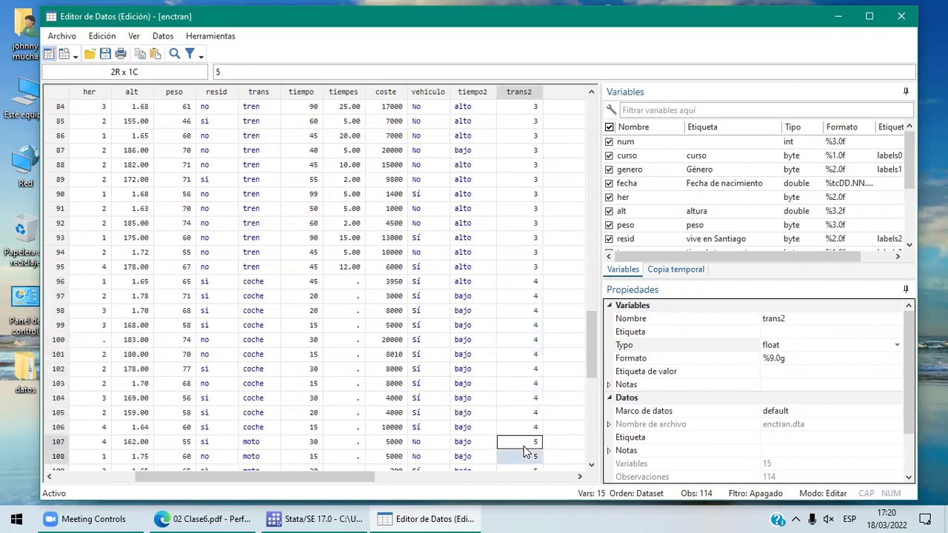
{"action": "key", "text": "shift+Down"}
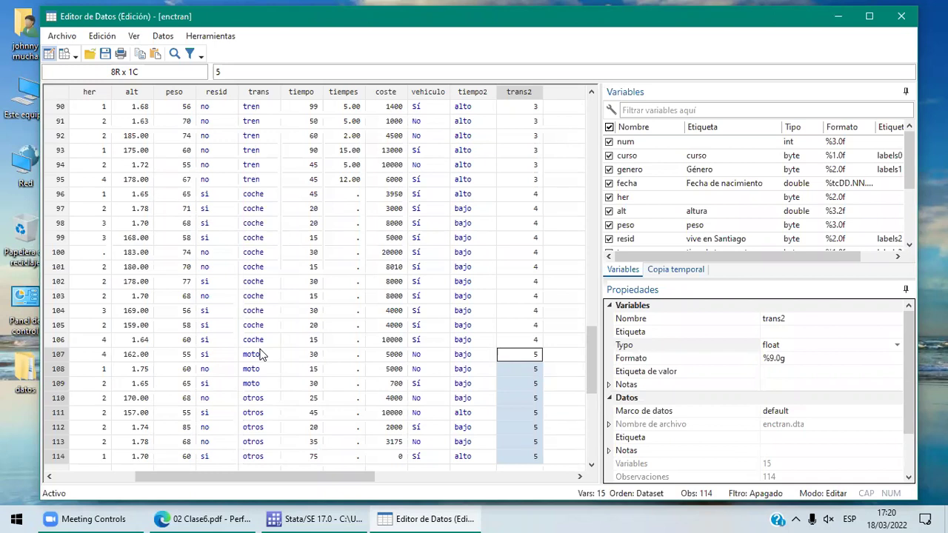
{"action": "left_click", "coordinate": [518, 93]}
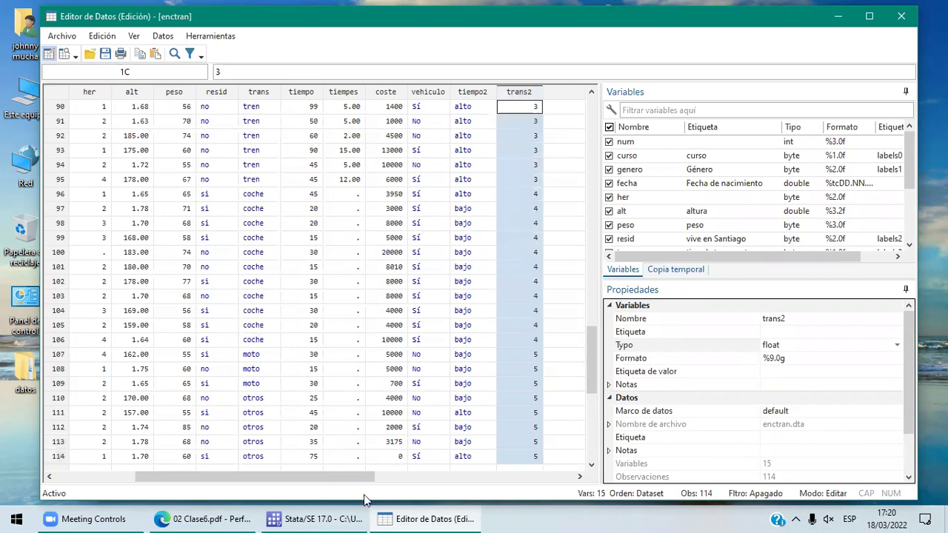
Step: Return to the main Stata window and begin the command "label define t2" without running it
{"action": "mouse_move", "coordinate": [330, 516]}
{"action": "left_click", "coordinate": [283, 472]}
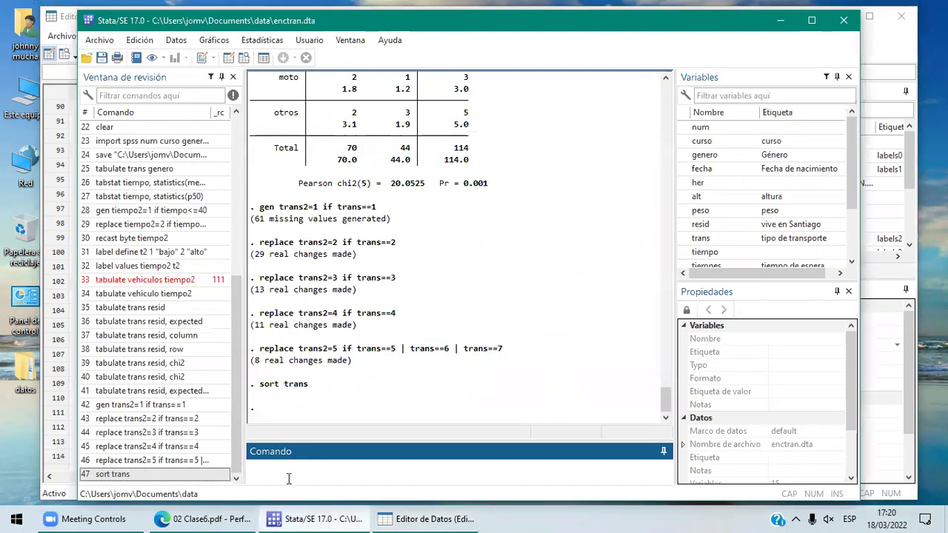
{"action": "type", "text": "l"}
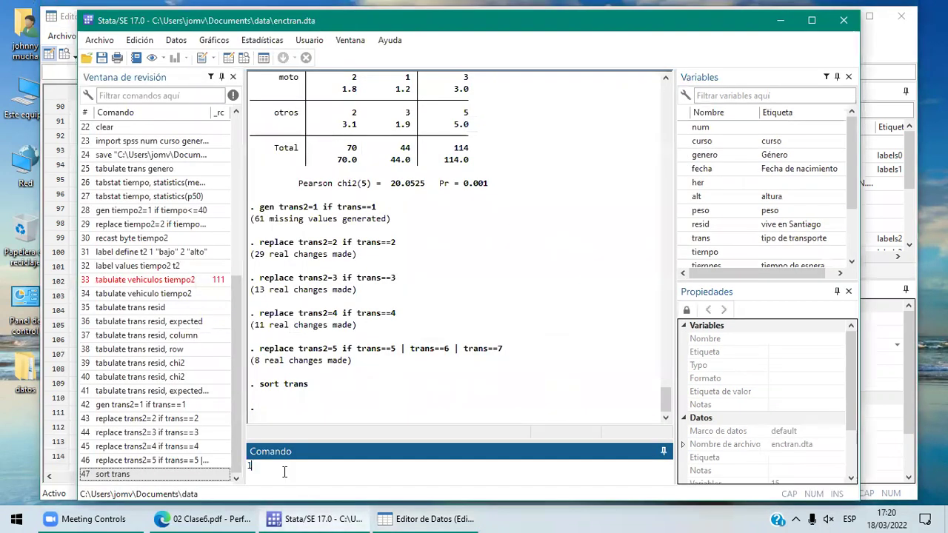
{"action": "type", "text": "abel "}
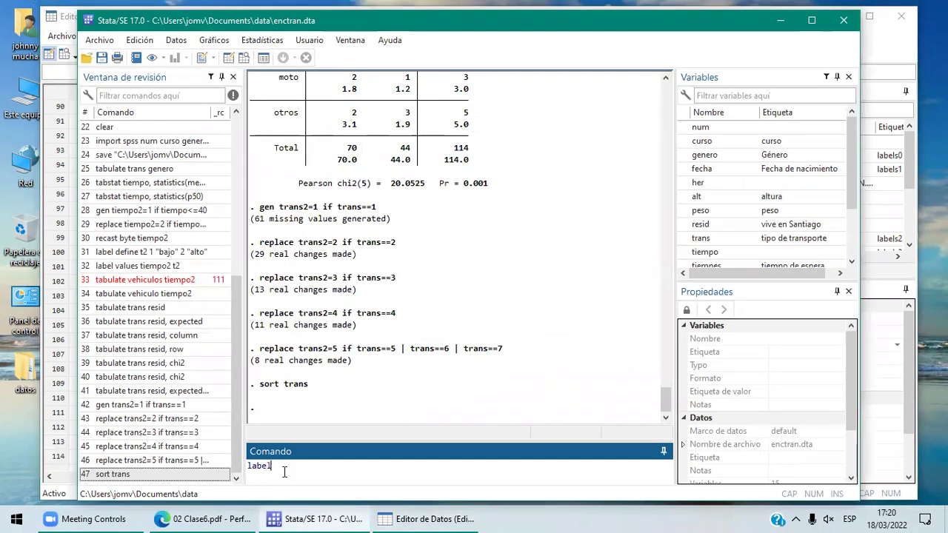
{"action": "type", "text": "define"}
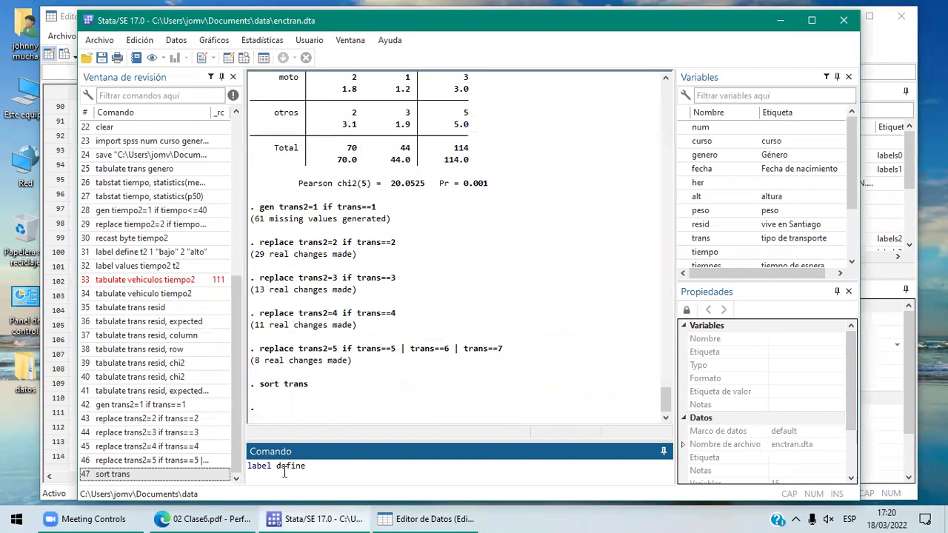
{"action": "type", "text": " t2"}
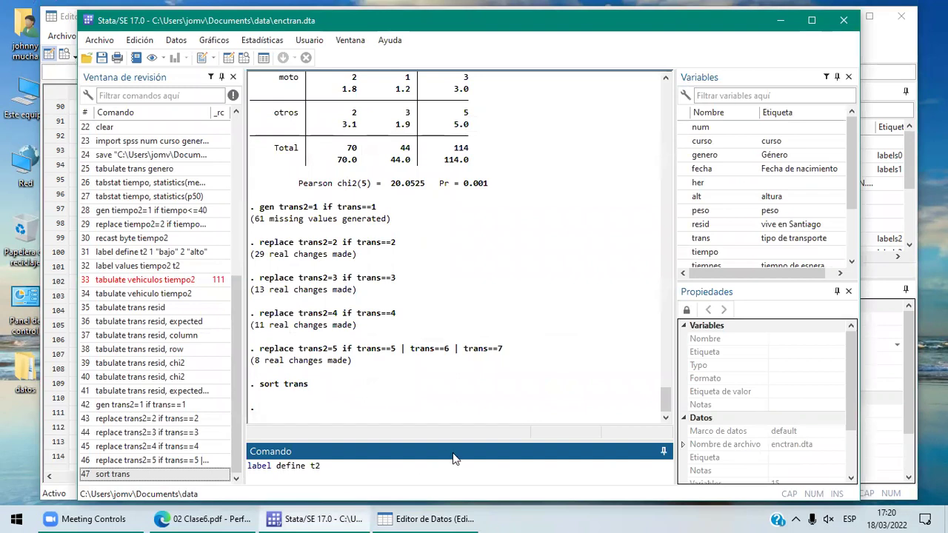
Step: Look up the value label name assigned to tiempo2 in the Data Editor and return to the unfinished command
{"action": "left_click", "coordinate": [459, 518]}
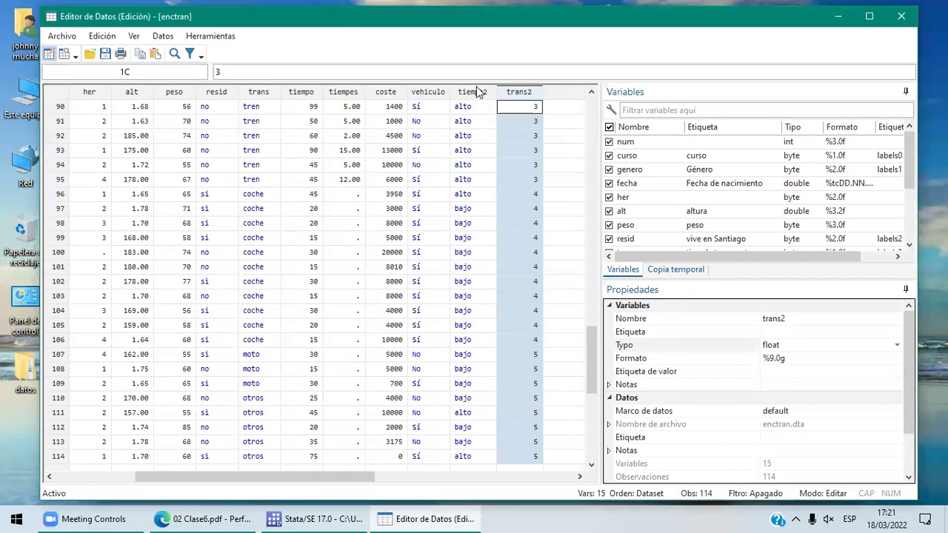
{"action": "left_click", "coordinate": [476, 91]}
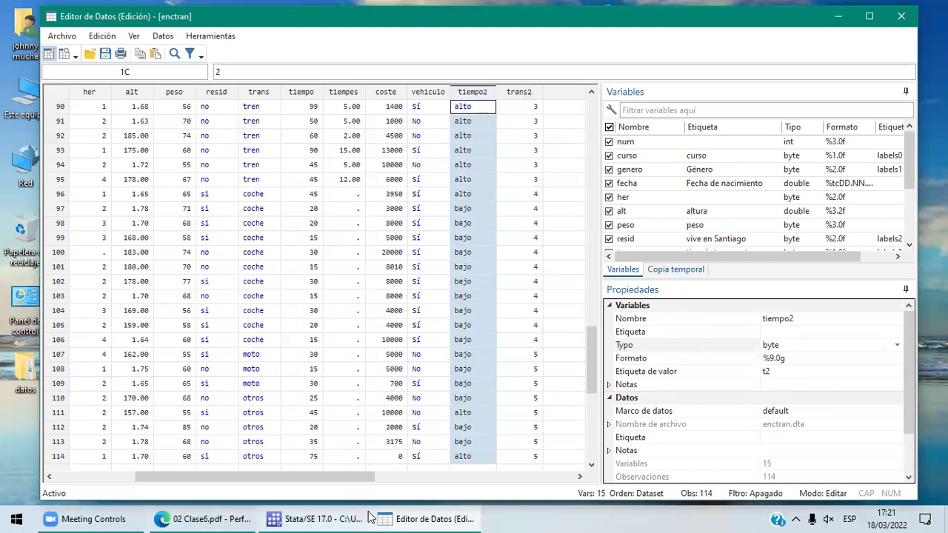
{"action": "left_click", "coordinate": [322, 518]}
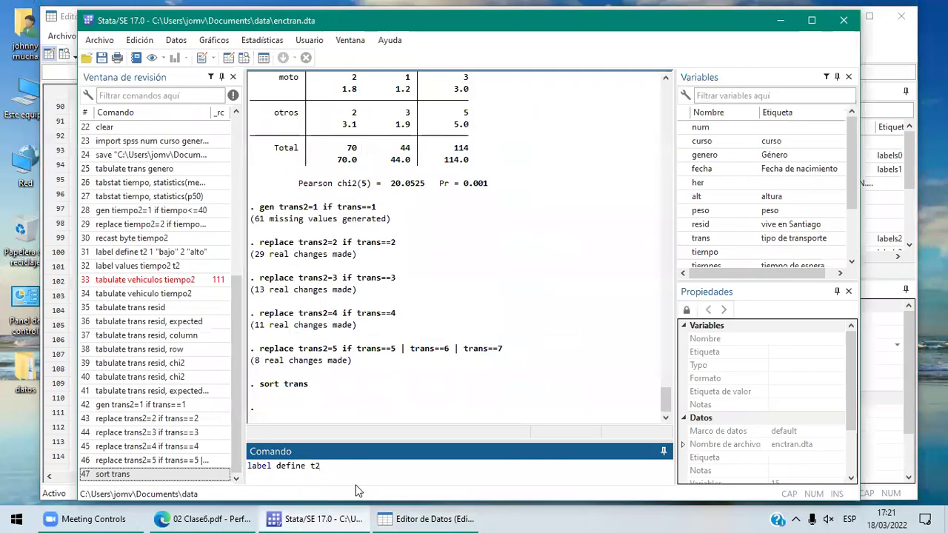
Step: Change the label name to trans2, complete the command as label define trans2 1 "metro" 2 "bus" 3 "tren" 4 "coche" 5 "otros", and run it
{"action": "key", "text": "BackSpace"}
{"action": "type", "text": "rans2"}
{"action": "type", "text": "1 \"metr"}
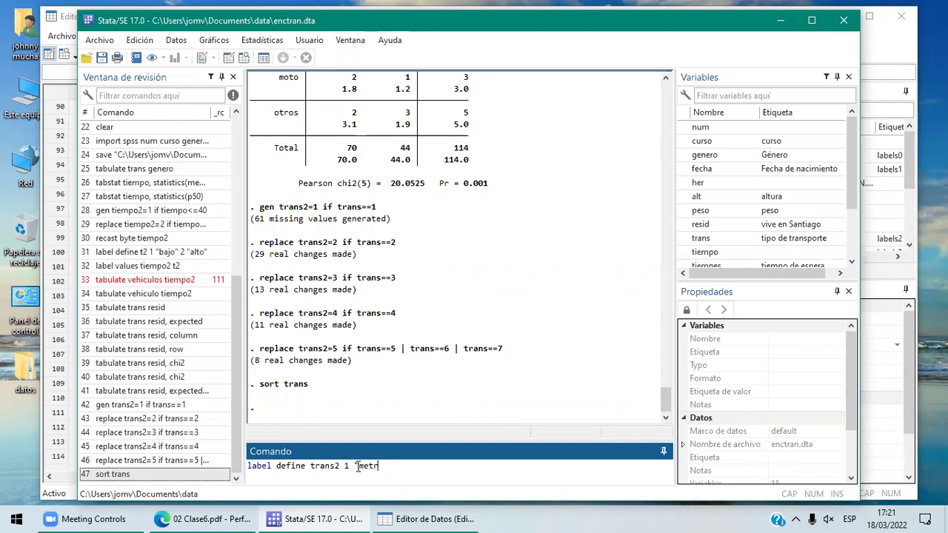
{"action": "type", "text": "o\" 2 \"bus\" 3"}
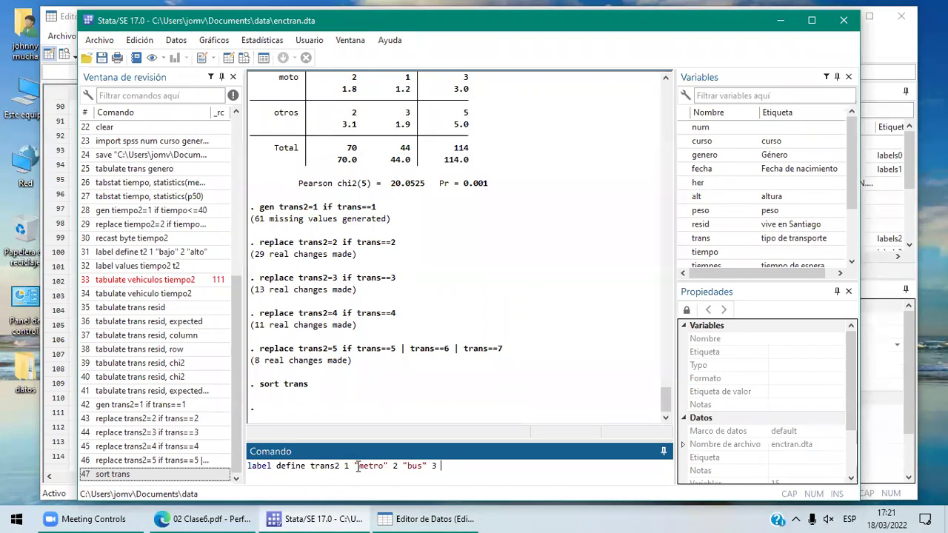
{"action": "type", "text": " \"tren\" 4 \"coche\""}
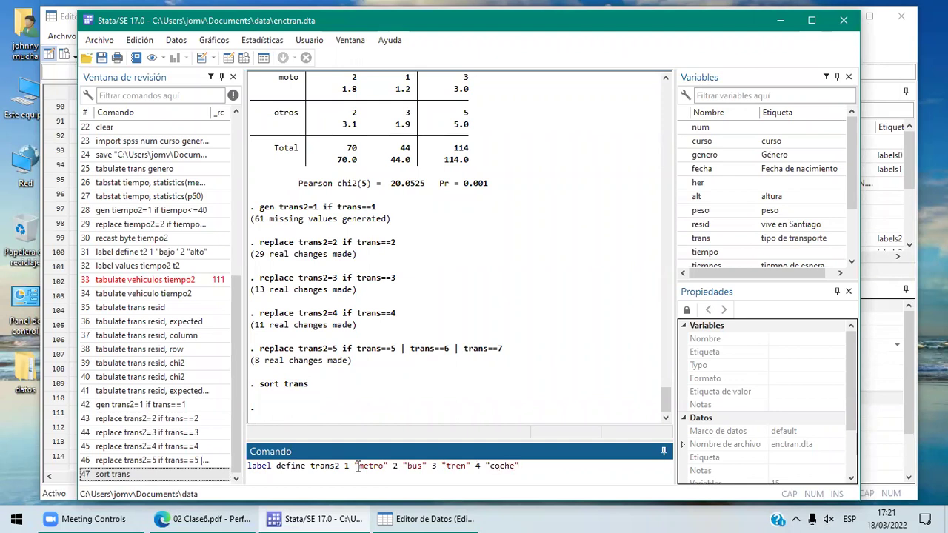
{"action": "type", "text": " 5 \"otros\""}
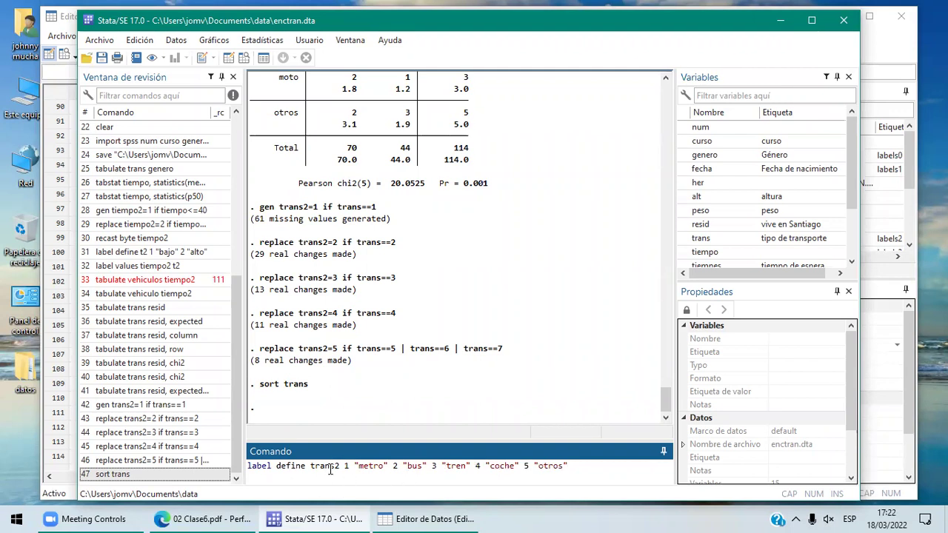
{"action": "double_click", "coordinate": [331, 468]}
{"action": "left_click", "coordinate": [585, 465]}
{"action": "key", "text": "Return"}
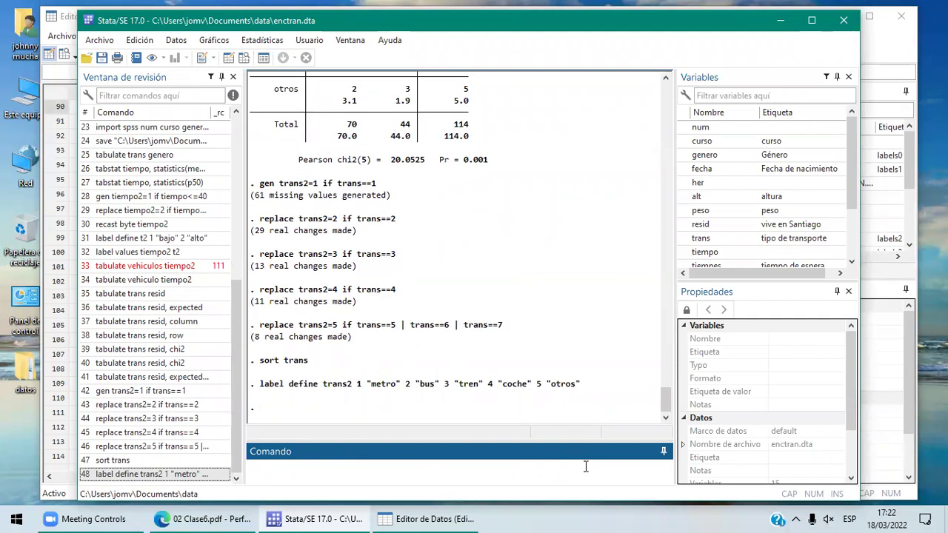
Step: Run "label values trans2 trans2" and compare the labelling commands with page 8 of 02 Clase6.pdf
{"action": "type", "text": "label values trans2 trans2"}
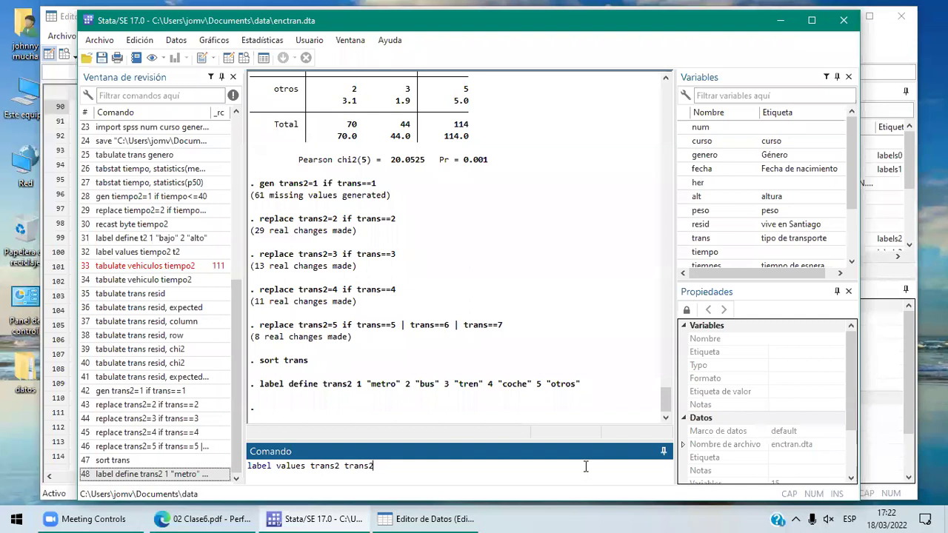
{"action": "key", "text": "Return"}
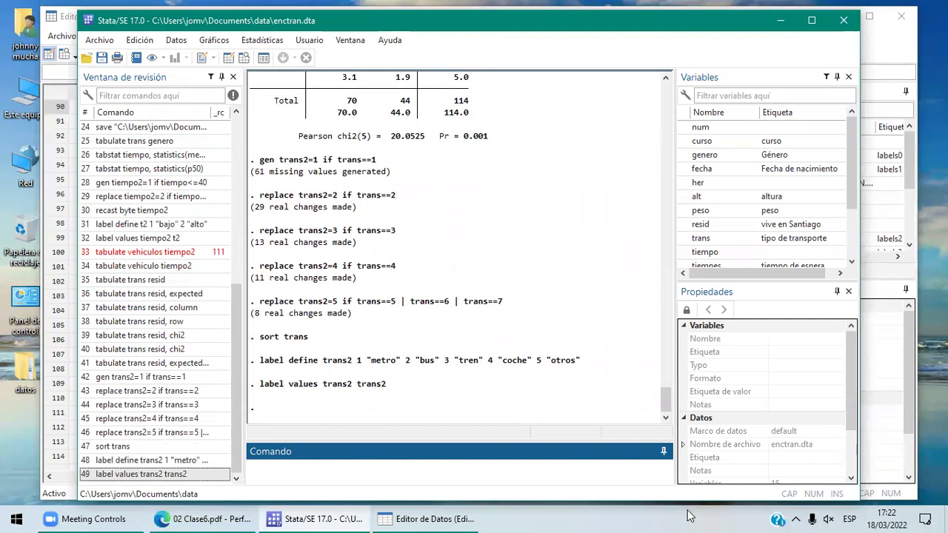
{"action": "mouse_move", "coordinate": [445, 516]}
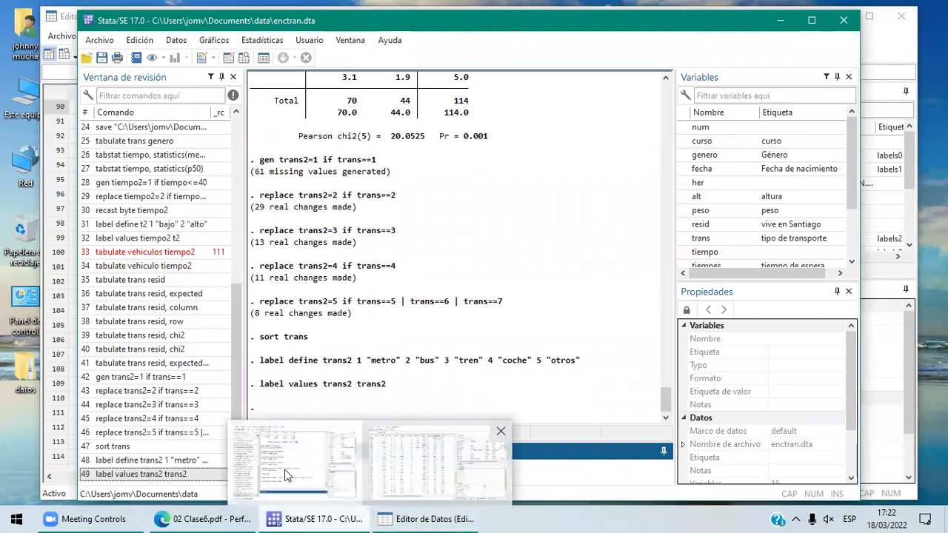
{"action": "left_click", "coordinate": [207, 518]}
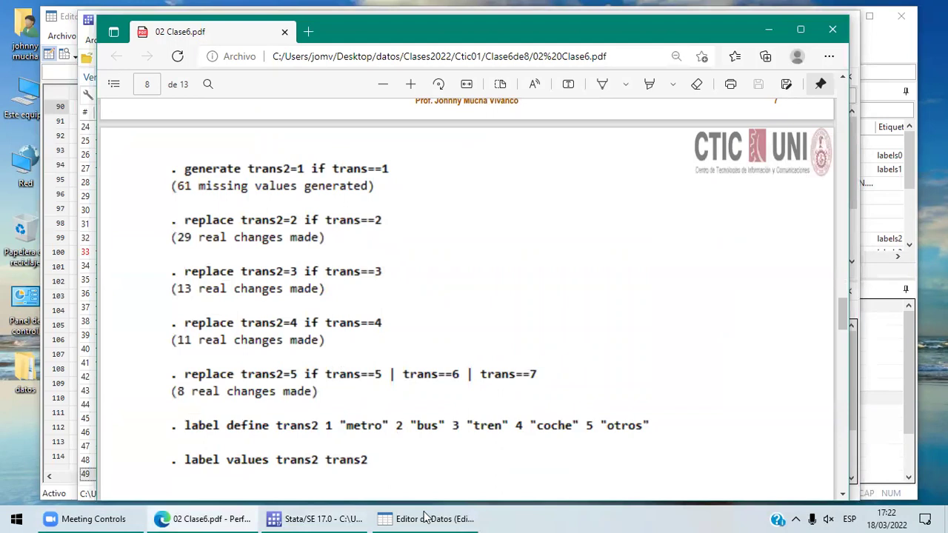
Step: Switch to the Data Editor and compare the labelled trans2 column with trans, up to the first observations
{"action": "mouse_move", "coordinate": [392, 516]}
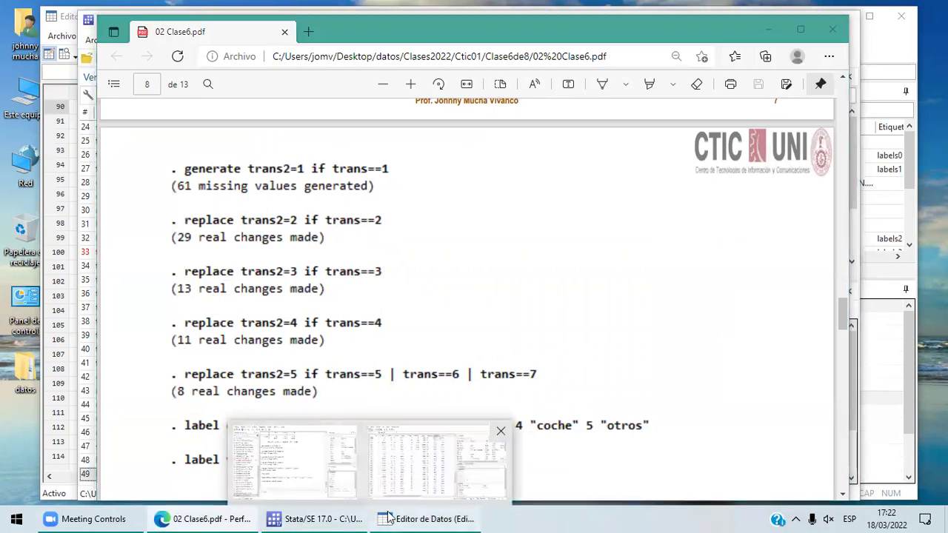
{"action": "left_click", "coordinate": [437, 460]}
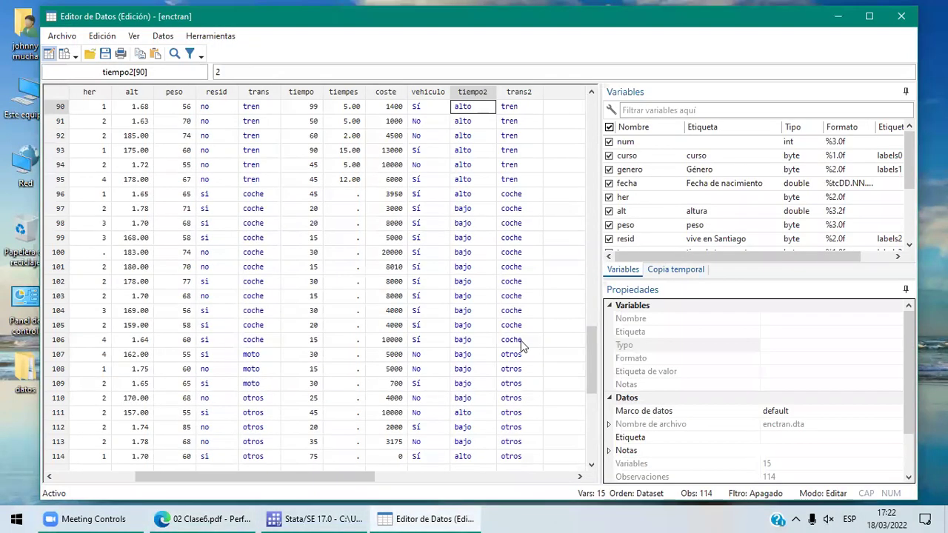
{"action": "left_click", "coordinate": [590, 115]}
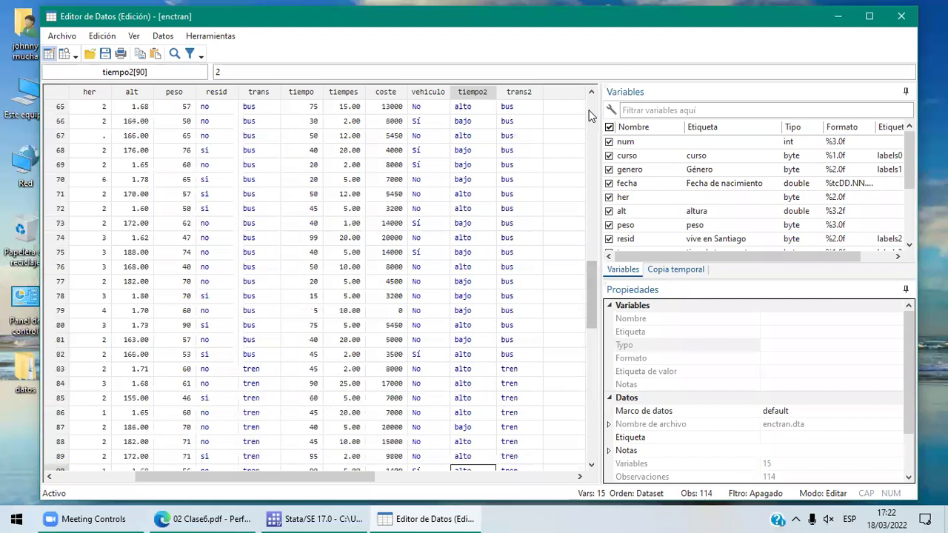
{"action": "left_click", "coordinate": [521, 91]}
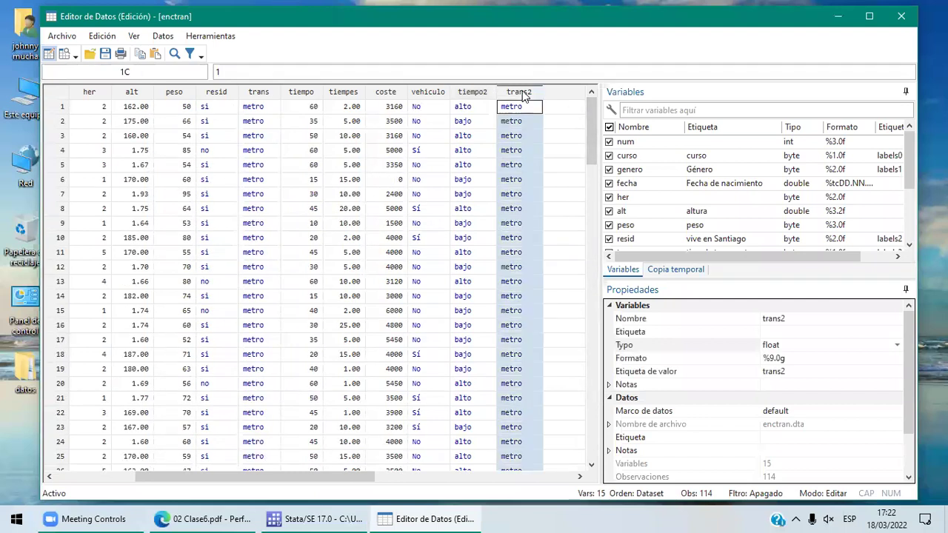
{"action": "left_click", "coordinate": [263, 92]}
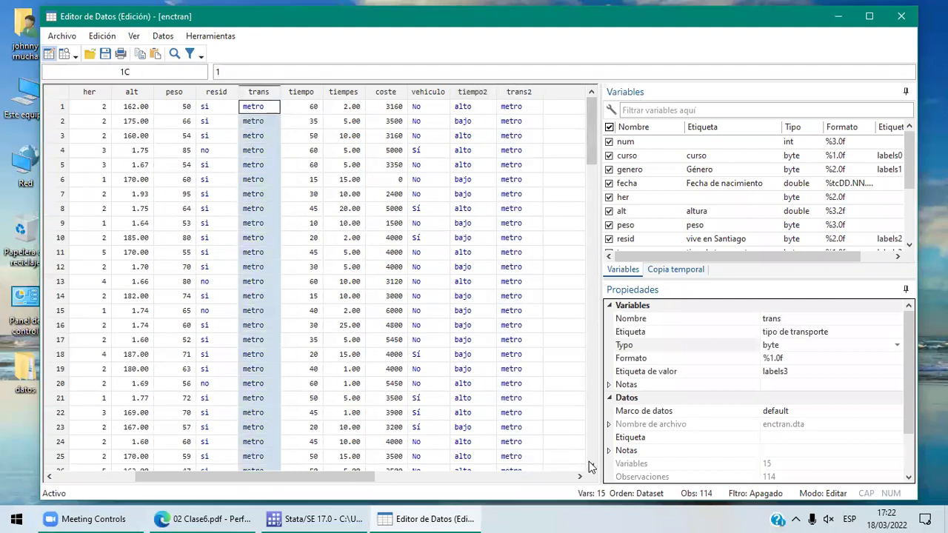
Step: Highlight the moto and otros entries in the trans column, starting at row 107
{"action": "left_click_drag", "start_coordinate": [590, 464], "coordinate": [590, 464]}
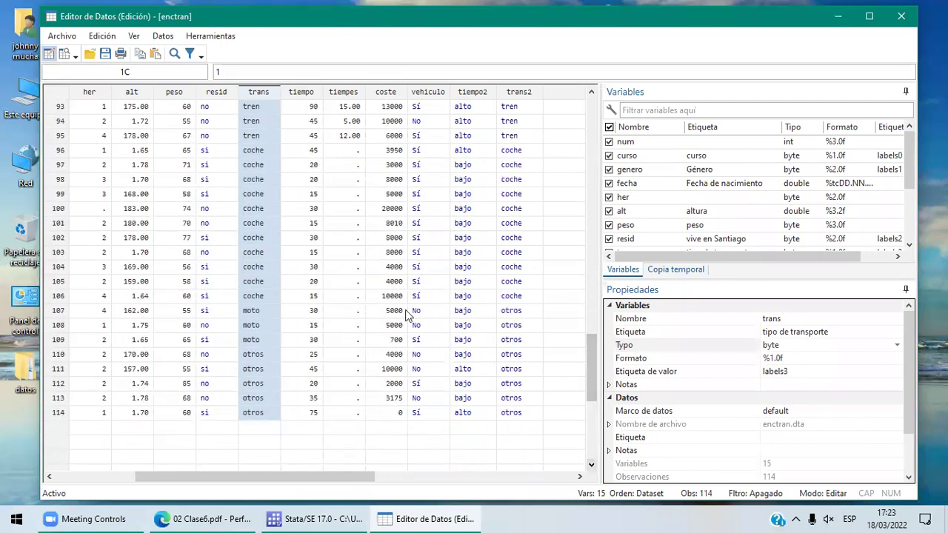
{"action": "left_click", "coordinate": [252, 314]}
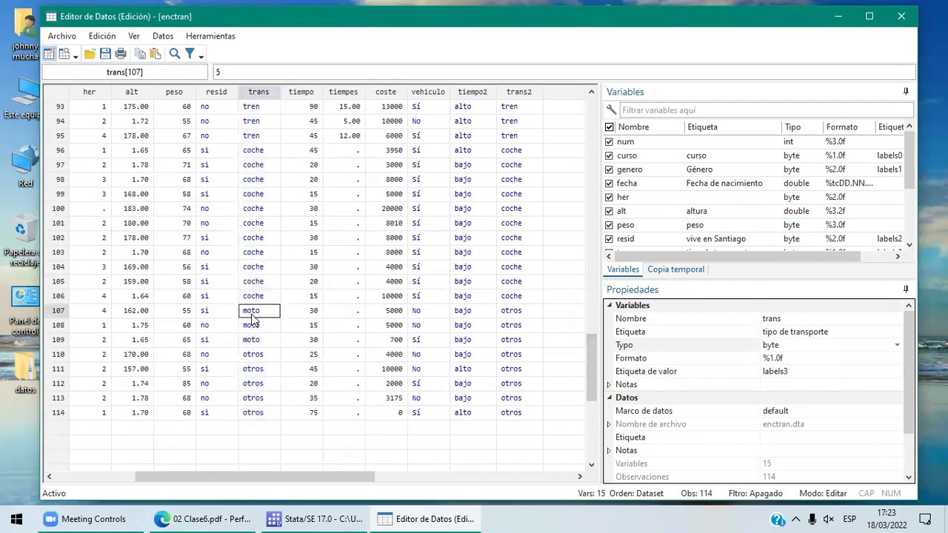
{"action": "key", "text": "shift+Down"}
{"action": "key", "text": "shift+Down"}
{"action": "key", "text": "shift+Down"}
{"action": "key", "text": "shift+Down"}
{"action": "key", "text": "shift+Down"}
{"action": "key", "text": "shift+Down"}
{"action": "key", "text": "shift+Down"}
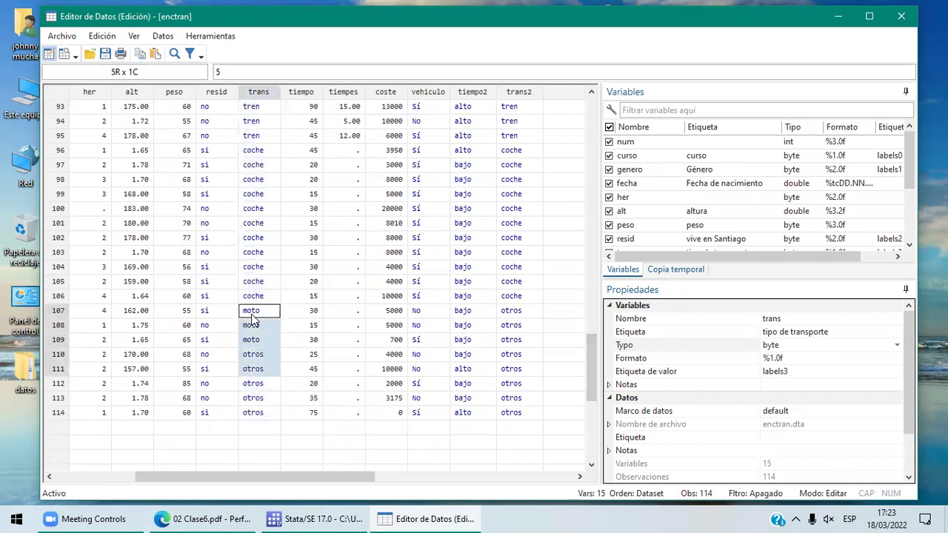
Step: Highlight the matching trans2 entries from row 107 to row 114, then review the column back up to row 1
{"action": "left_click", "coordinate": [526, 313]}
{"action": "key", "text": "shift+Down"}
{"action": "key", "text": "shift+Down"}
{"action": "key", "text": "shift+Down"}
{"action": "key", "text": "shift+Down"}
{"action": "key", "text": "shift+Down"}
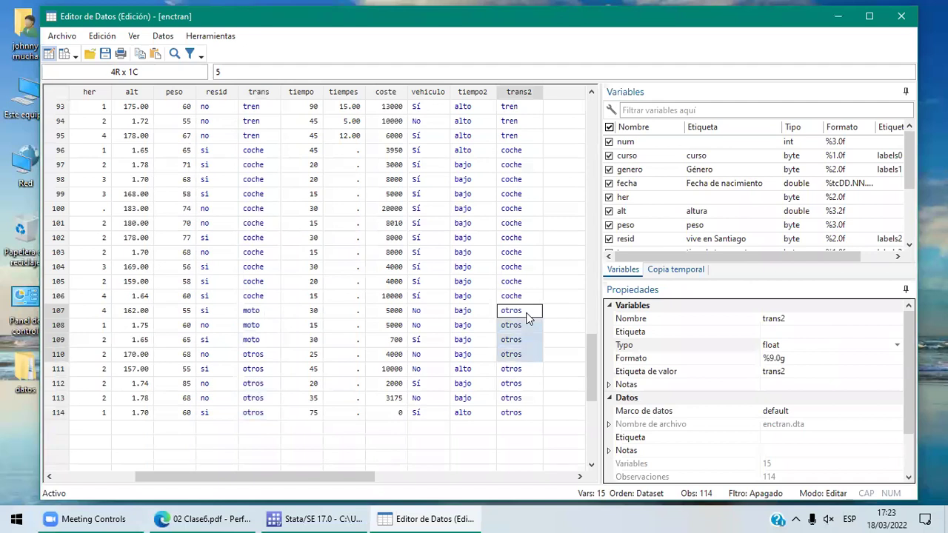
{"action": "key", "text": "shift+Down"}
{"action": "key", "text": "shift+Down"}
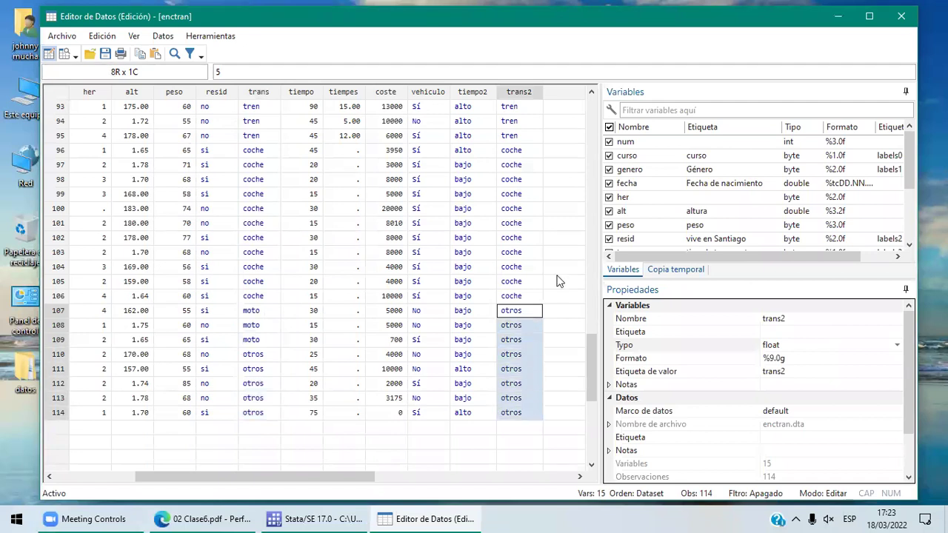
{"action": "left_click", "coordinate": [592, 111]}
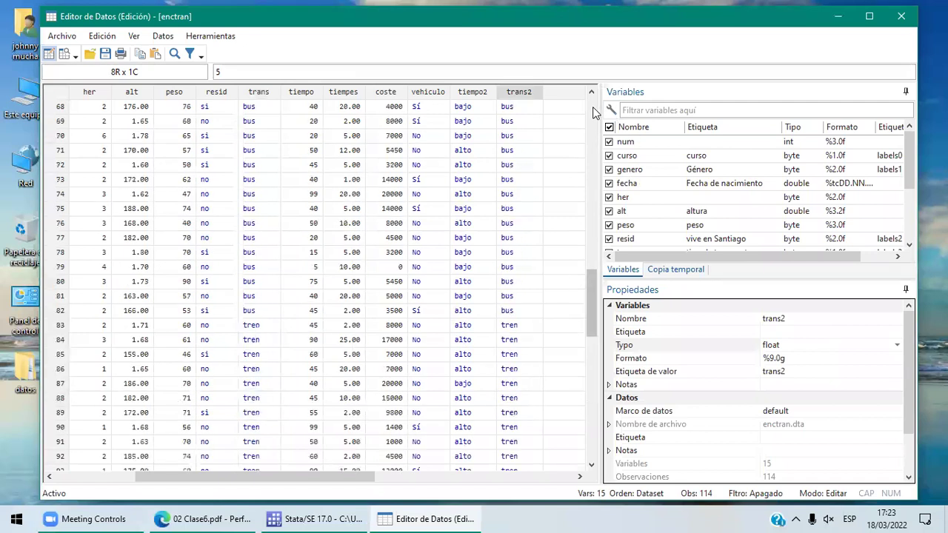
{"action": "left_click", "coordinate": [592, 111]}
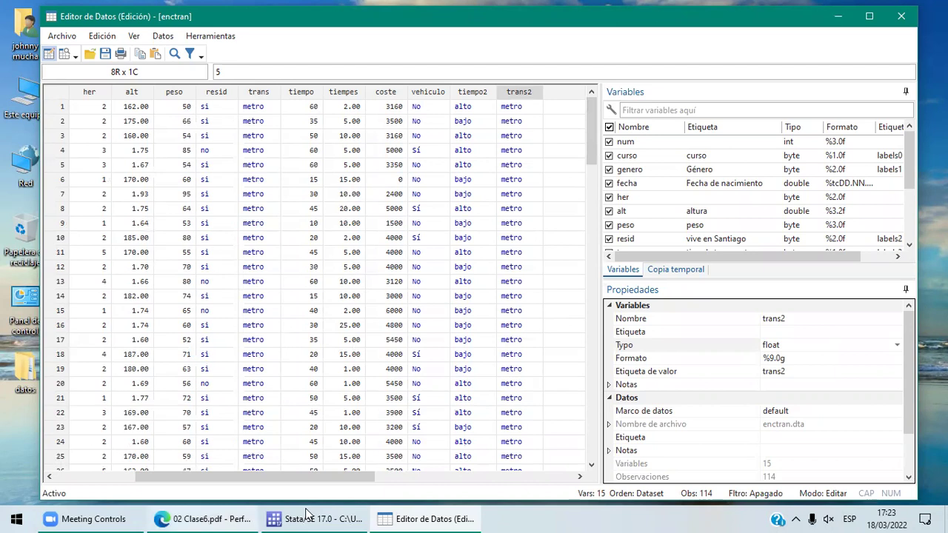
Step: Switch to 02 Clase6.pdf and read page 9 on the tabulate trans2 resid command and its chi-square interpretation
{"action": "mouse_move", "coordinate": [305, 516]}
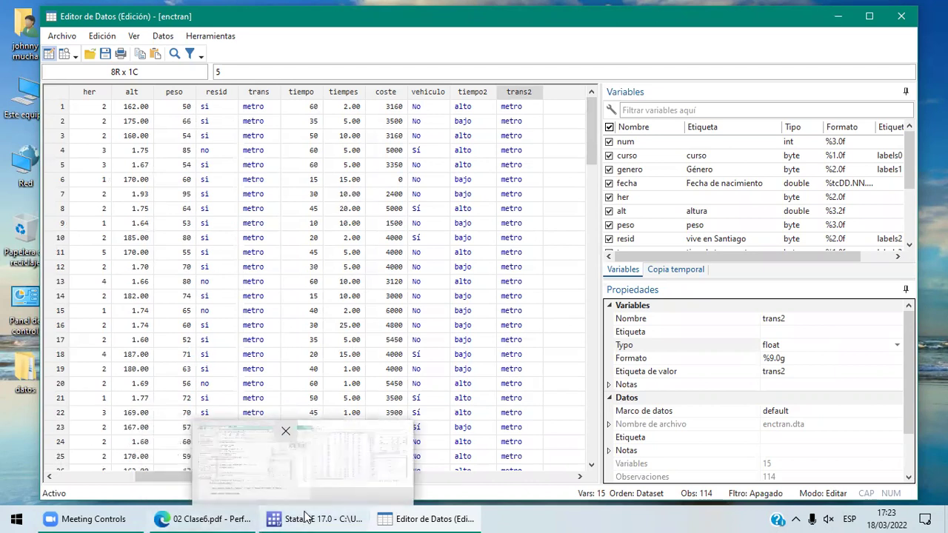
{"action": "left_click", "coordinate": [206, 516]}
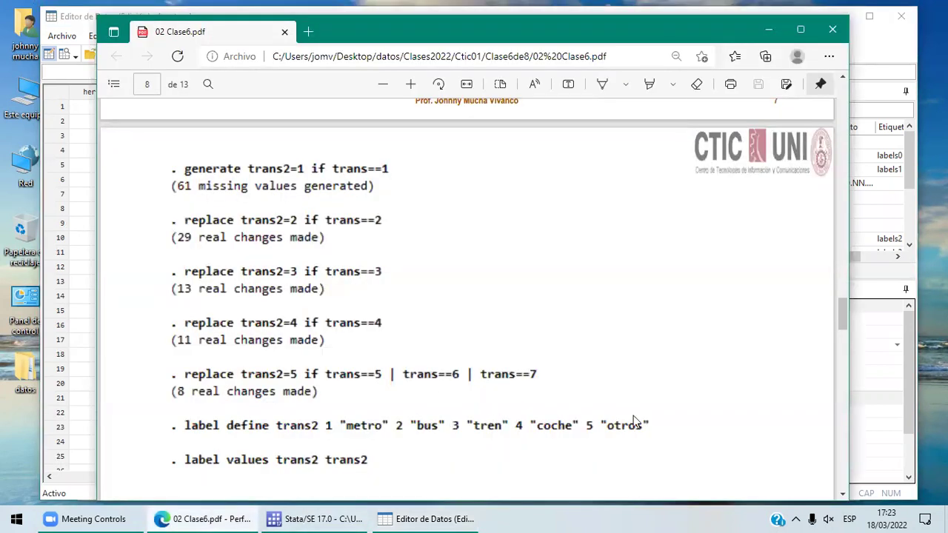
{"action": "left_click", "coordinate": [844, 494]}
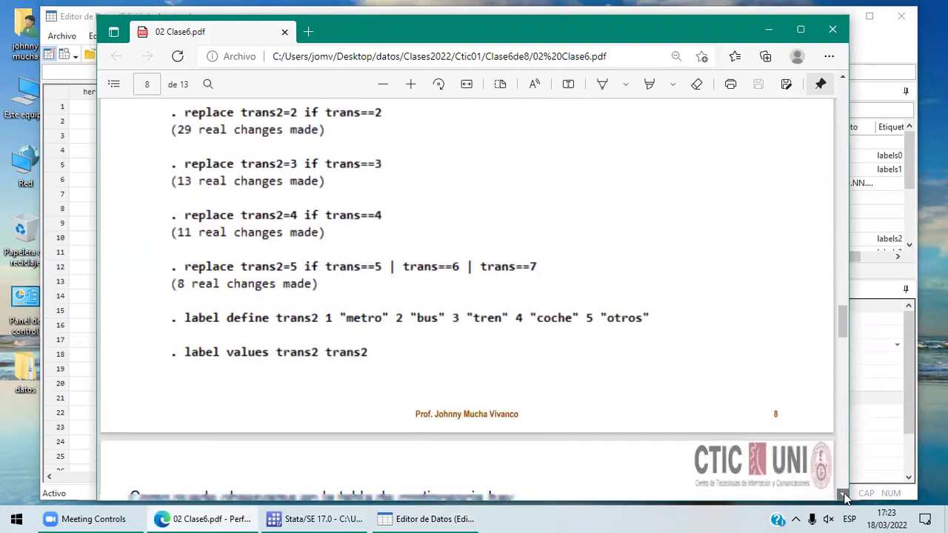
{"action": "left_click", "coordinate": [844, 496]}
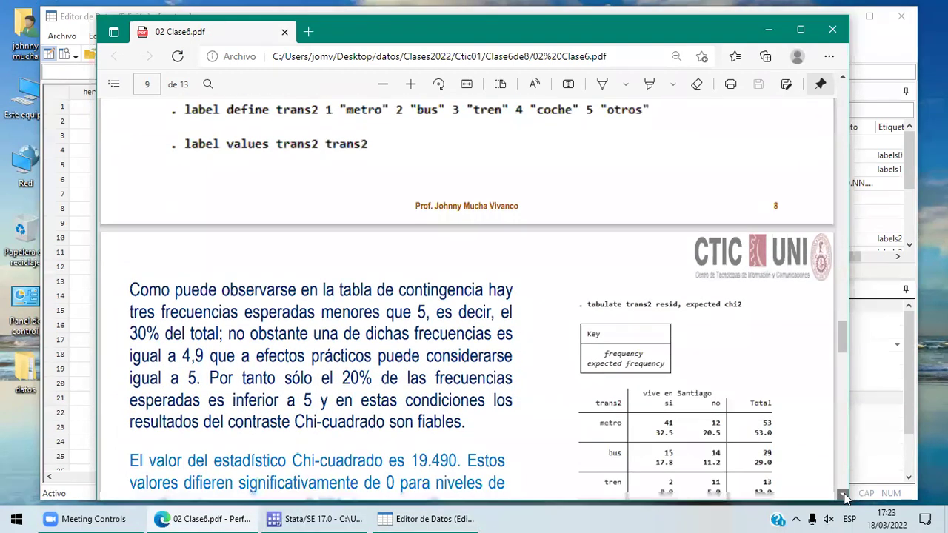
{"action": "left_click", "coordinate": [843, 77]}
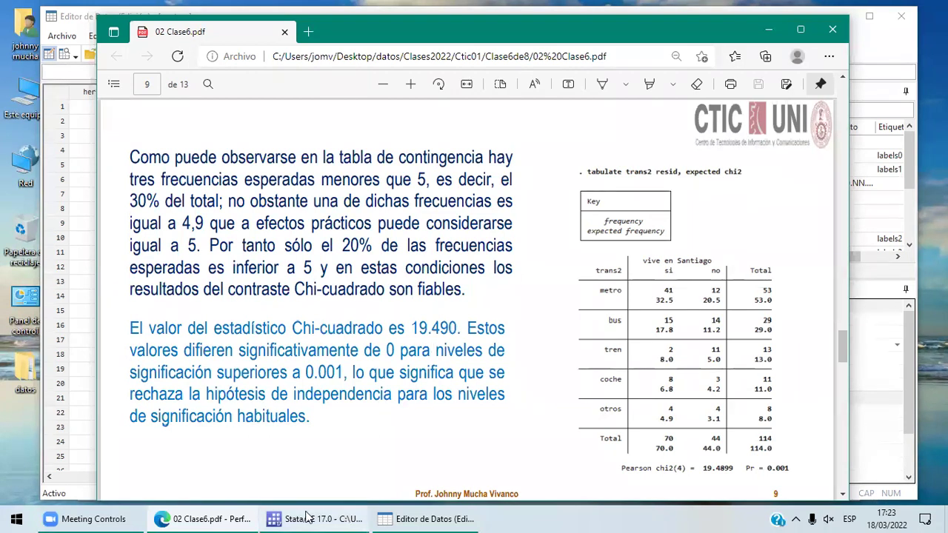
Step: Switch to Stata and run "tabulate trans2 resid, expected chi2" to cross-tabulate with expected frequencies and the chi-square test
{"action": "mouse_move", "coordinate": [307, 516]}
{"action": "left_click", "coordinate": [380, 460]}
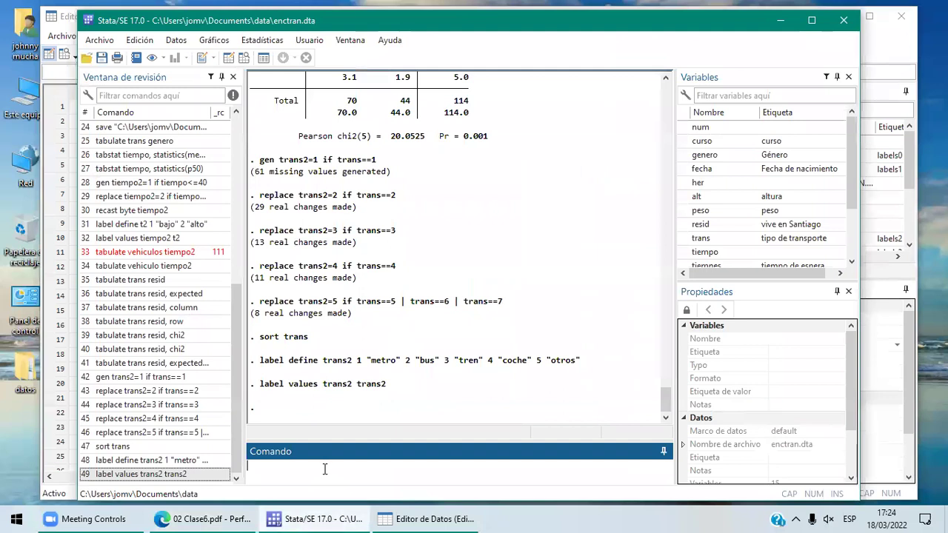
{"action": "type", "text": "tabulate trans2"}
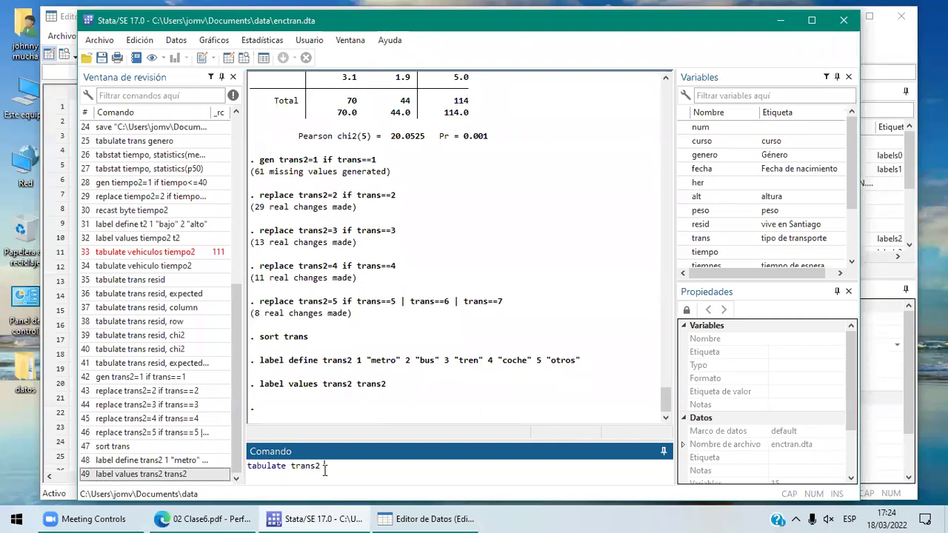
{"action": "type", "text": "resid, expected ch2"}
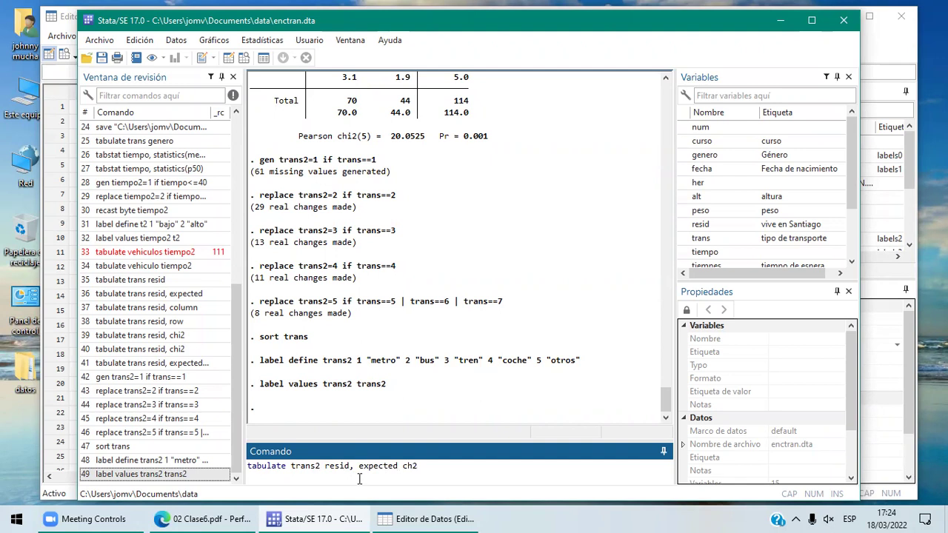
{"action": "key", "text": "BackSpace"}
{"action": "type", "text": "i2"}
{"action": "key", "text": "Return"}
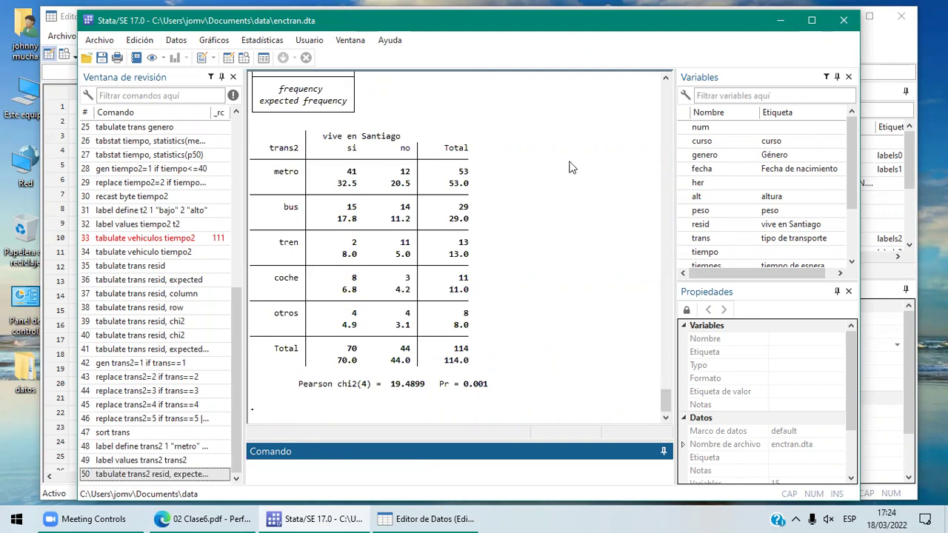